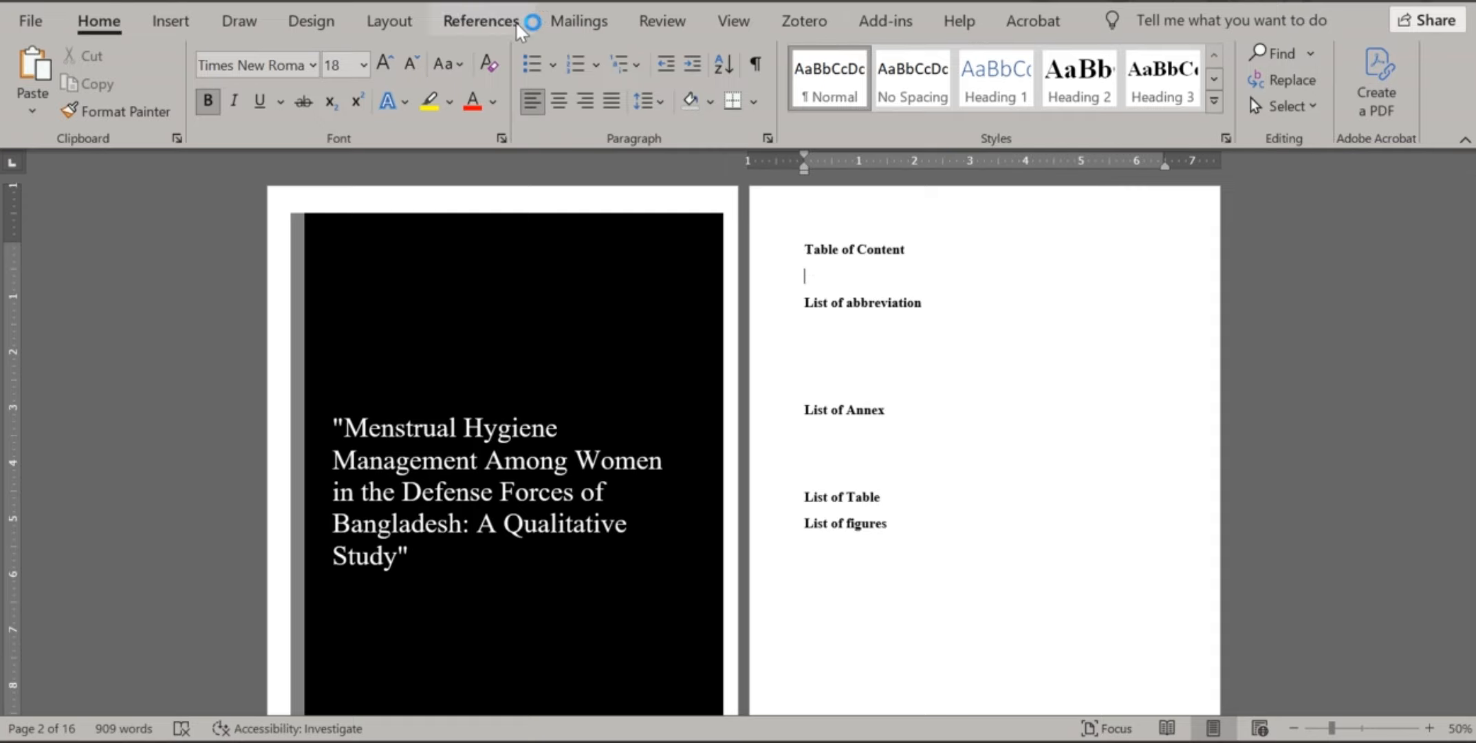
scroll(956, 292, down, 10)
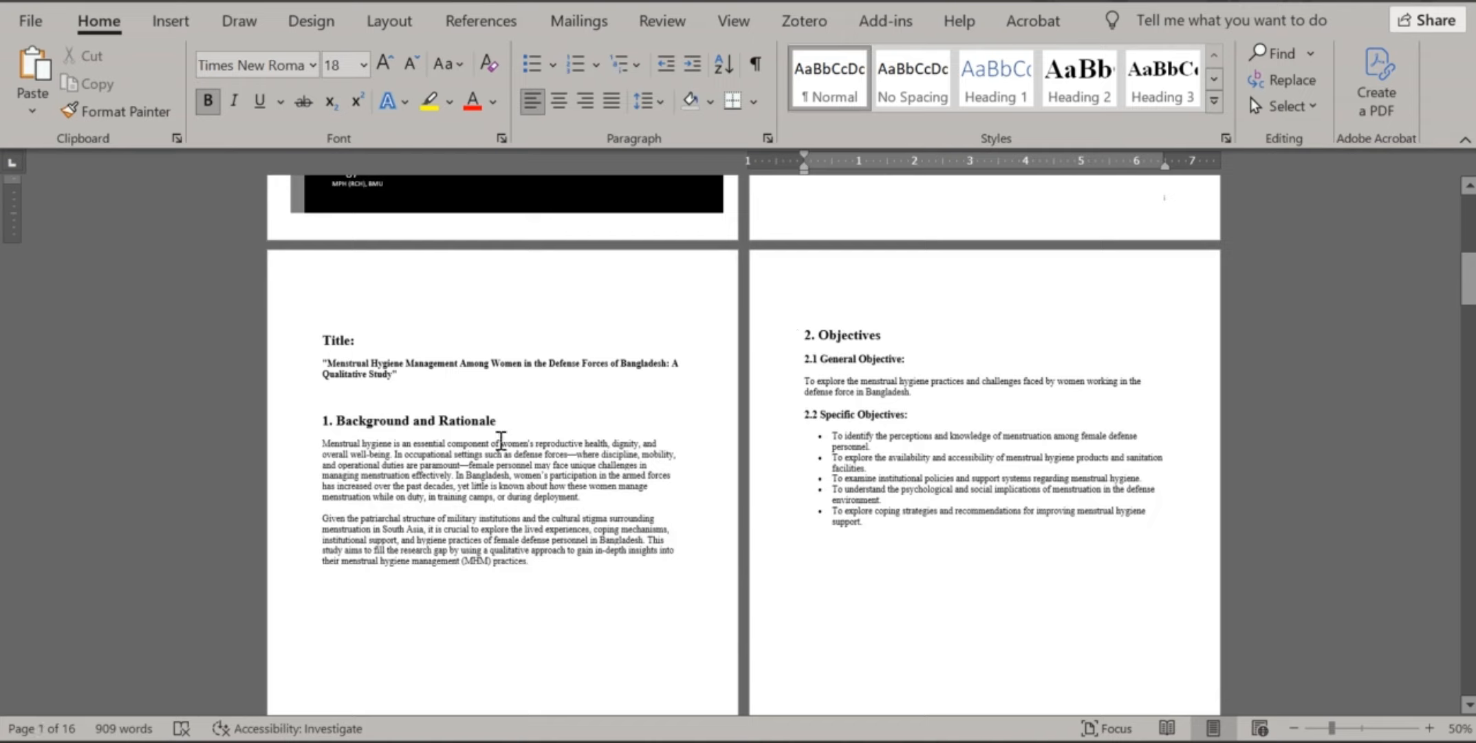
scroll(780, 425, down, 5)
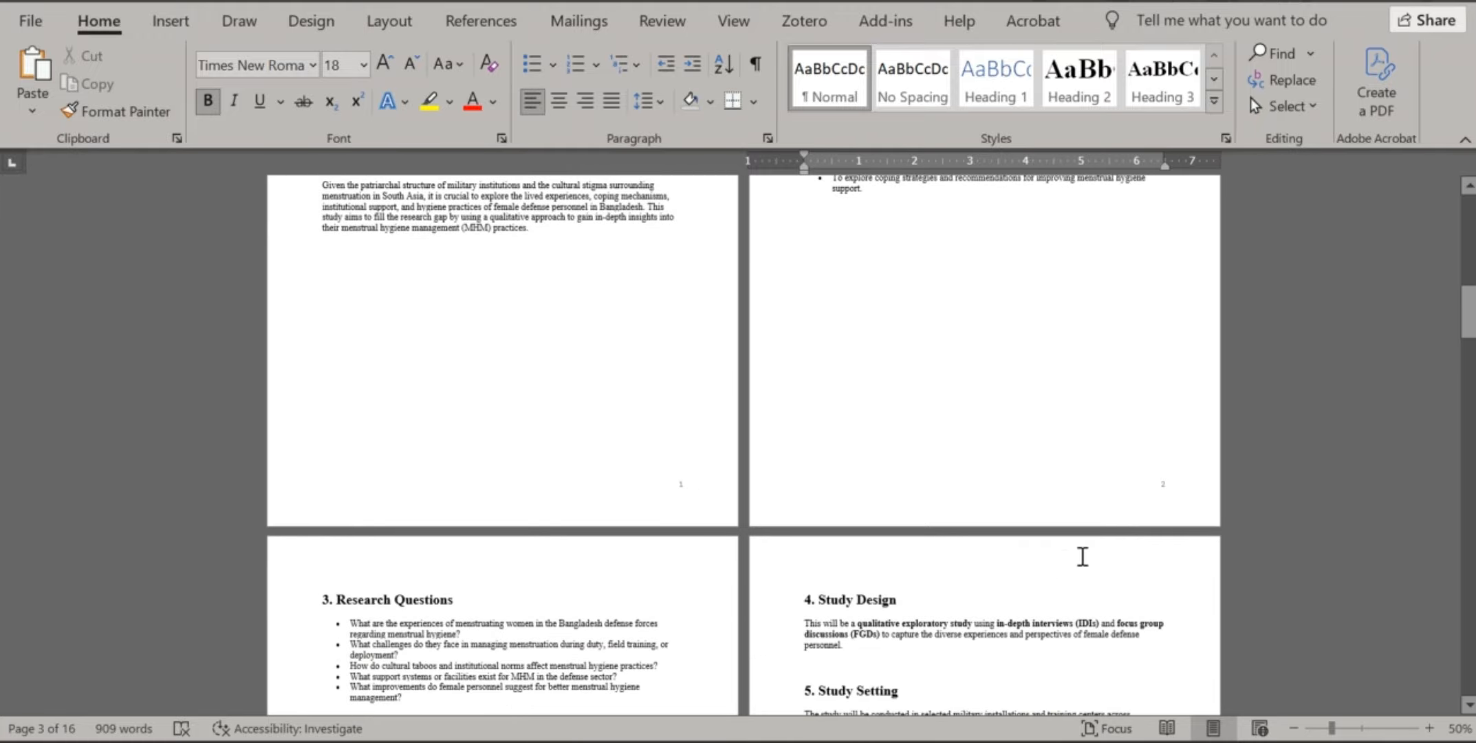
scroll(1073, 172, up, 1)
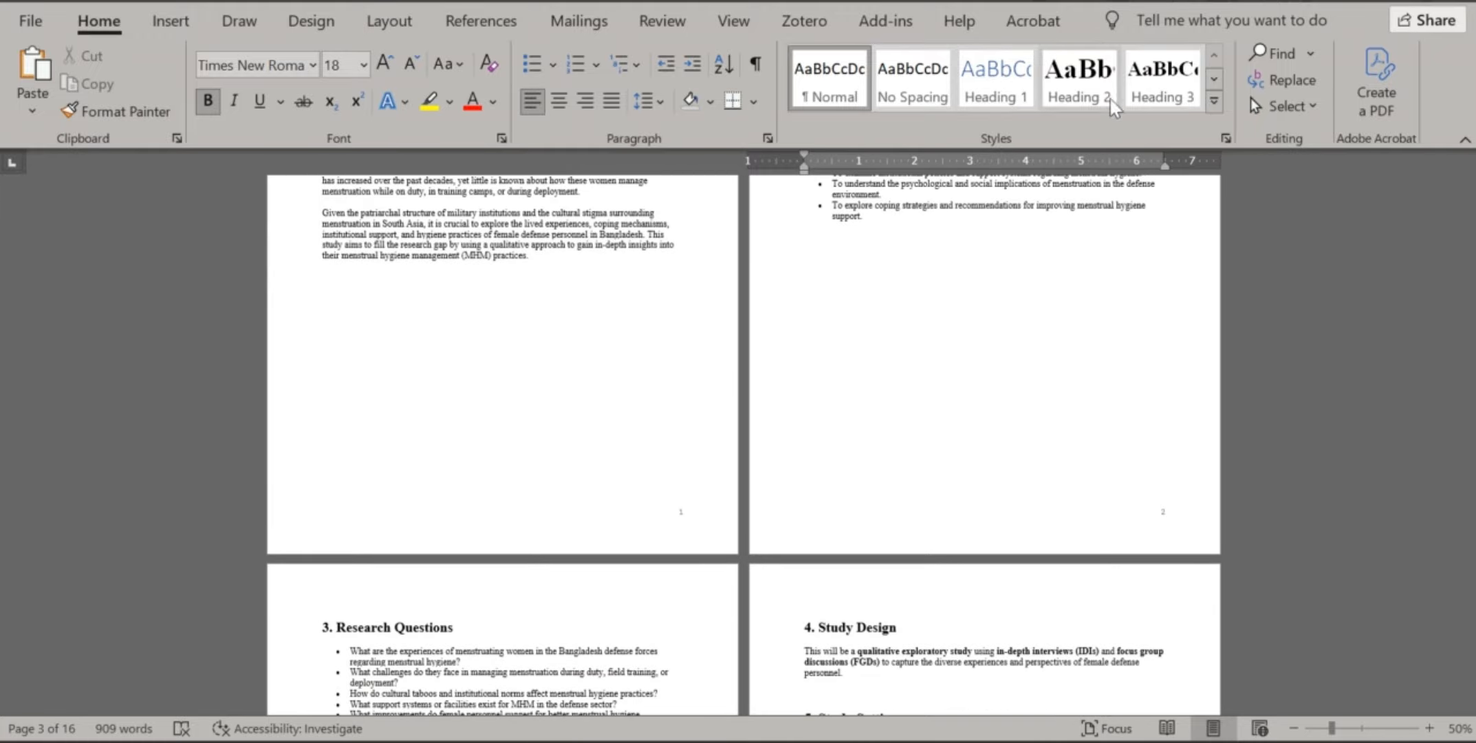
click(1214, 100)
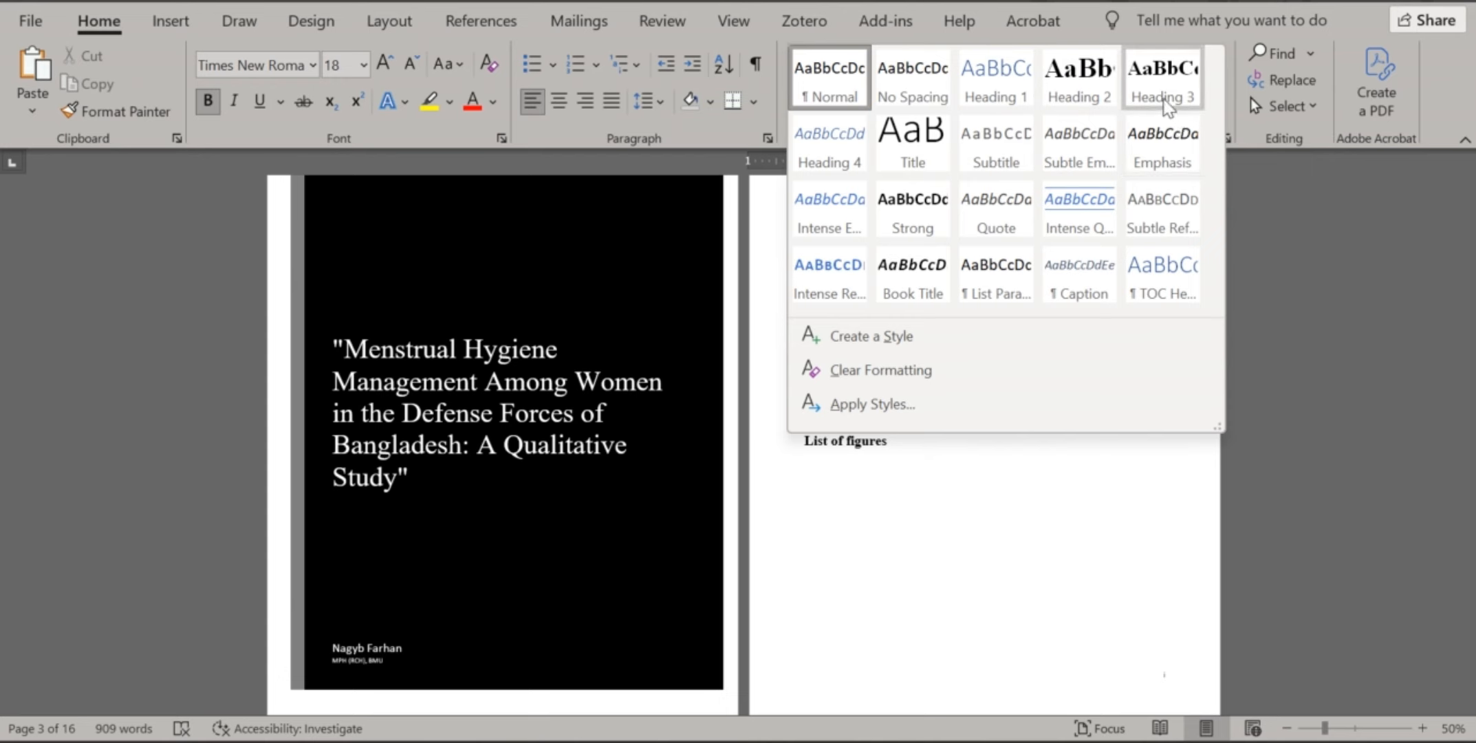
click(1314, 314)
scroll(892, 418, up, 4)
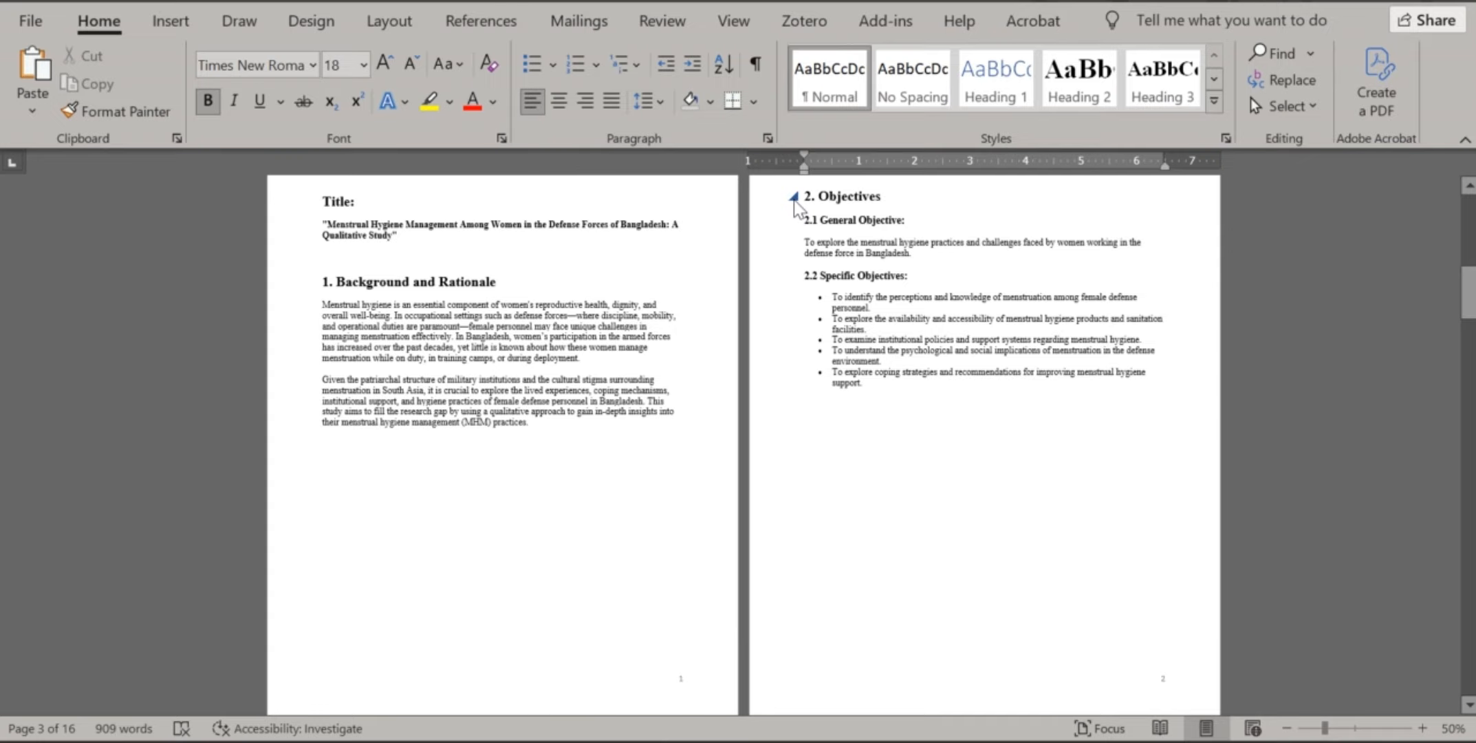
scroll(825, 234, up, 7)
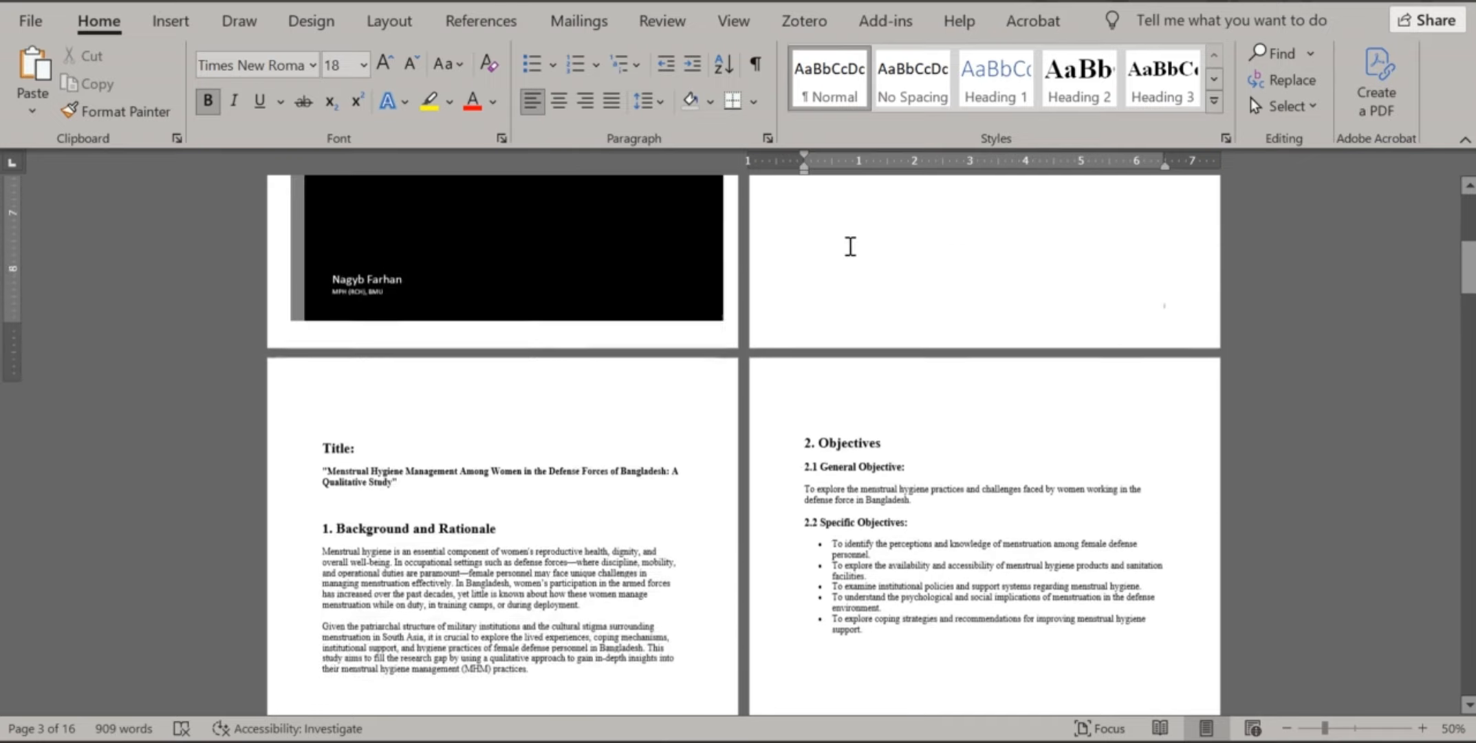
scroll(849, 256, up, 2)
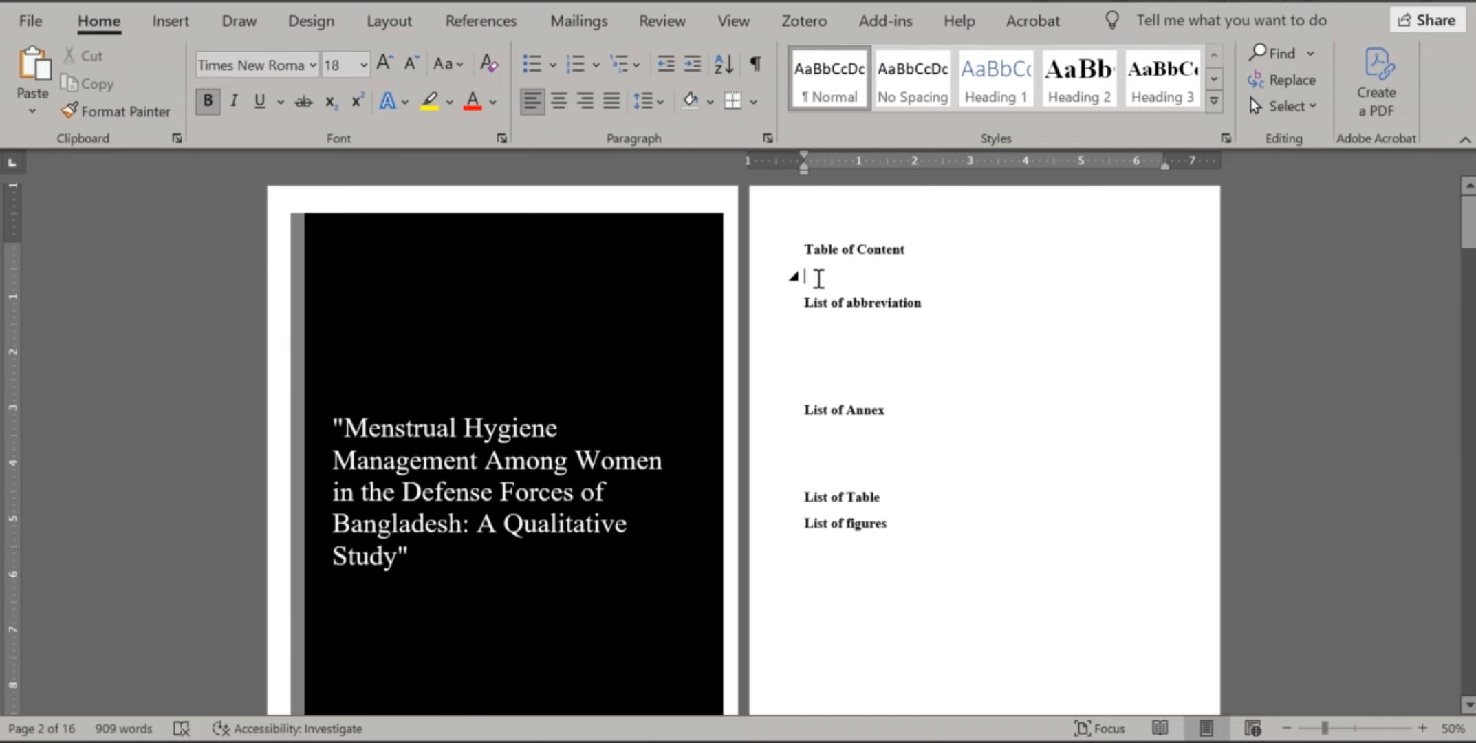
Insert the Automatic Table 2 table of contents below the Table of Content heading
click(481, 21)
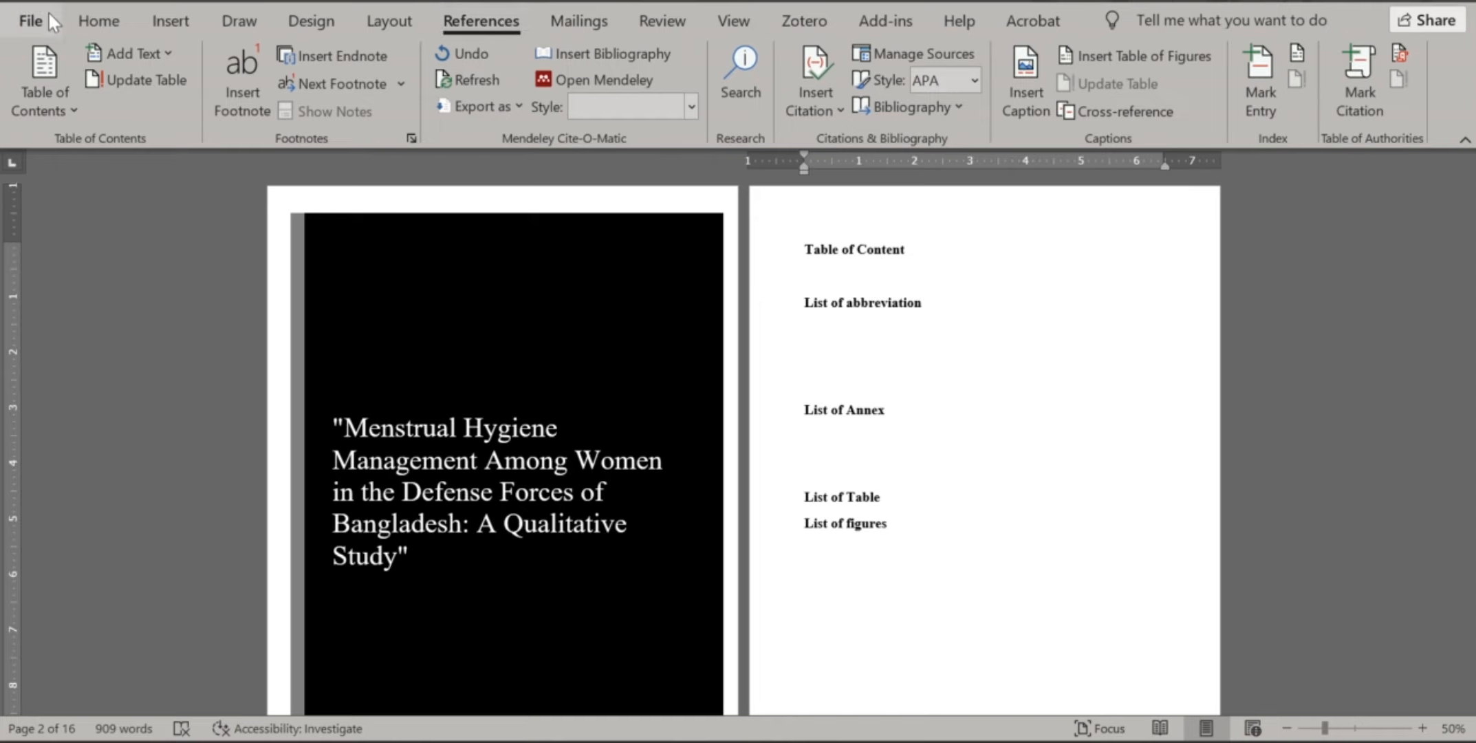
click(49, 91)
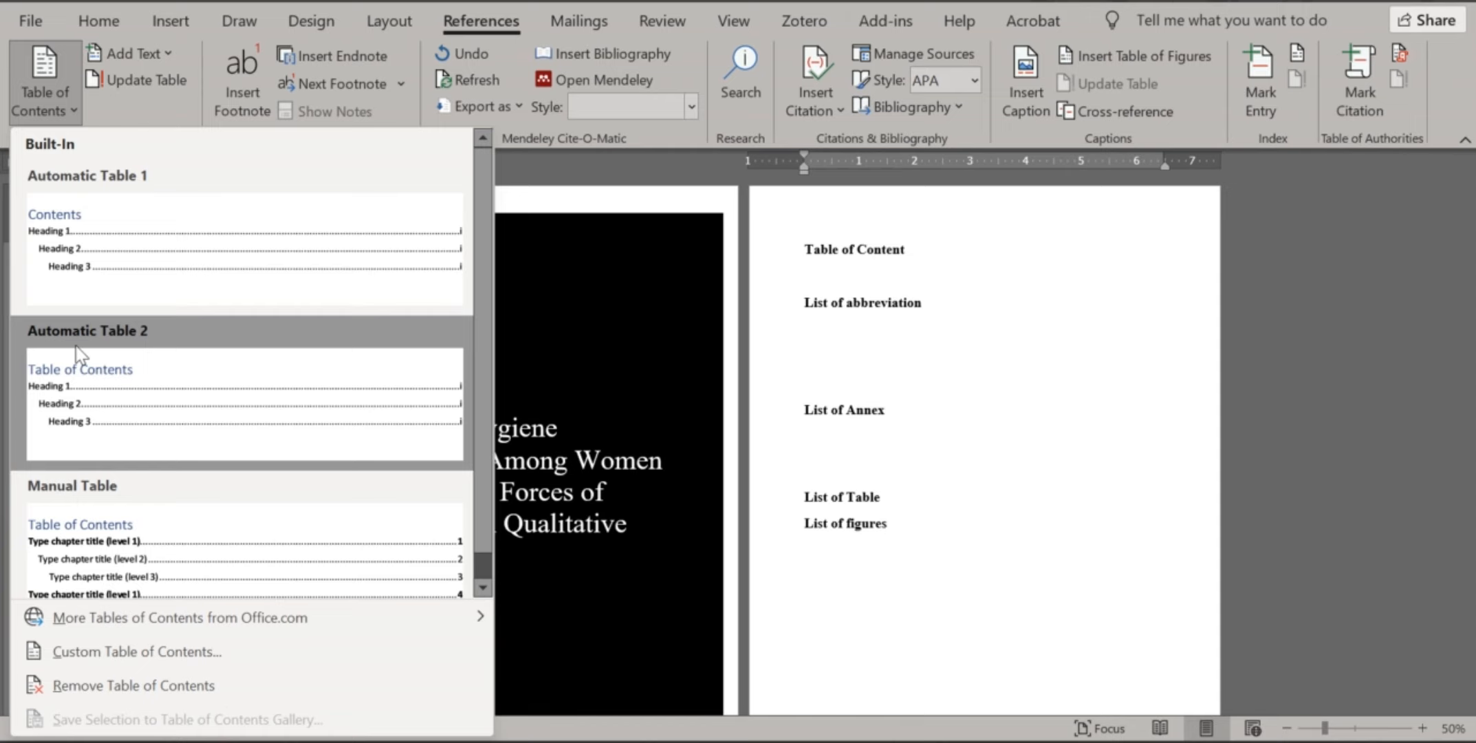
click(46, 406)
Update the entire table of contents, refreshing the lists' entries to page ii
scroll(888, 401, up, 5)
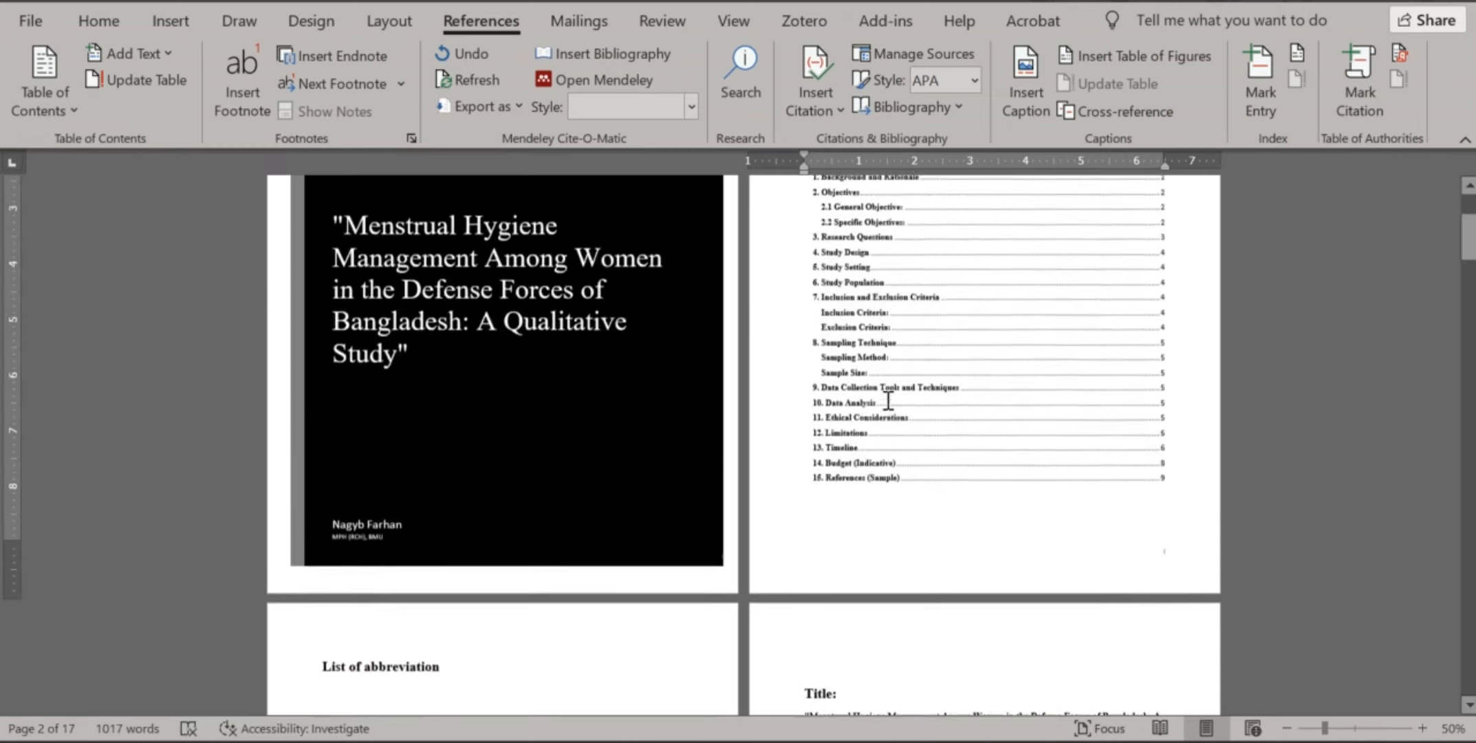
scroll(888, 400, up, 3)
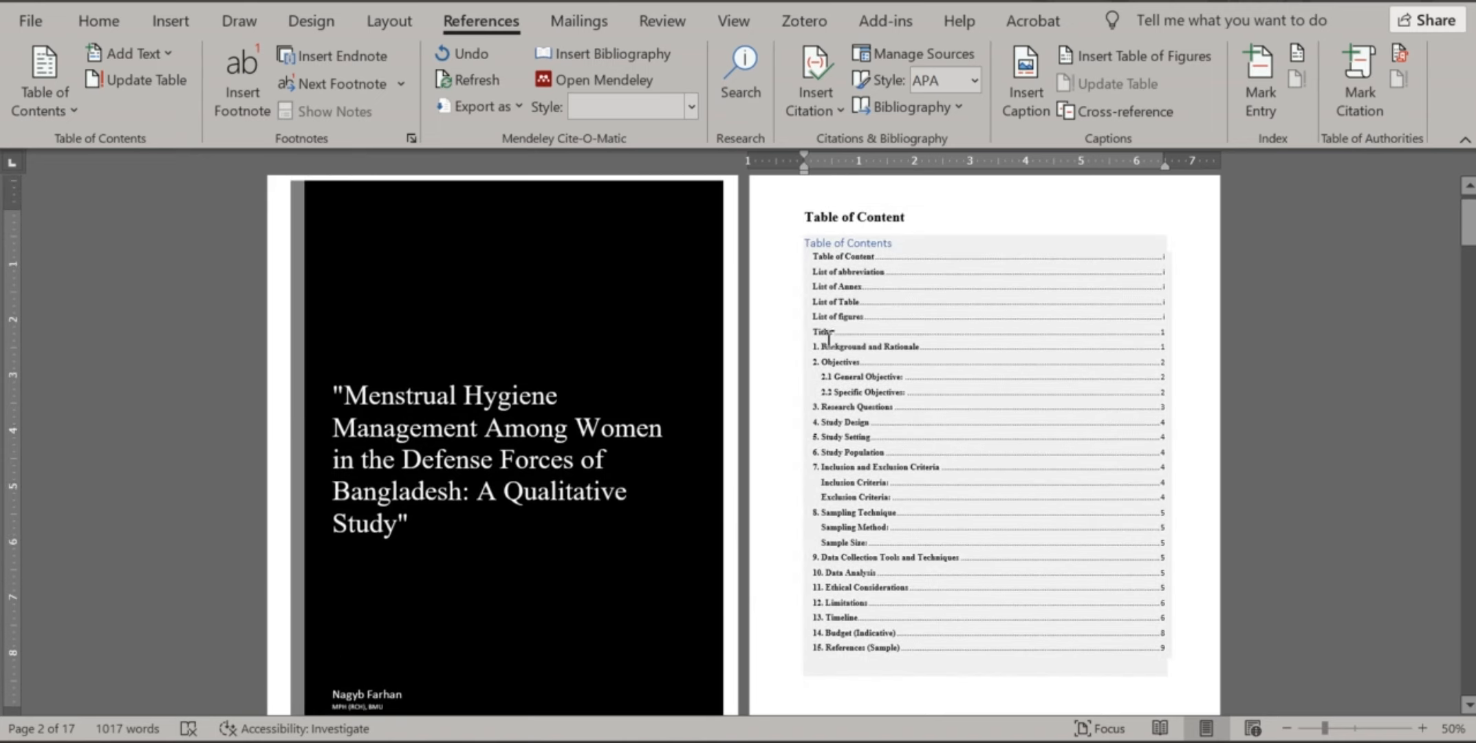
scroll(826, 337, down, 2)
scroll(823, 323, up, 3)
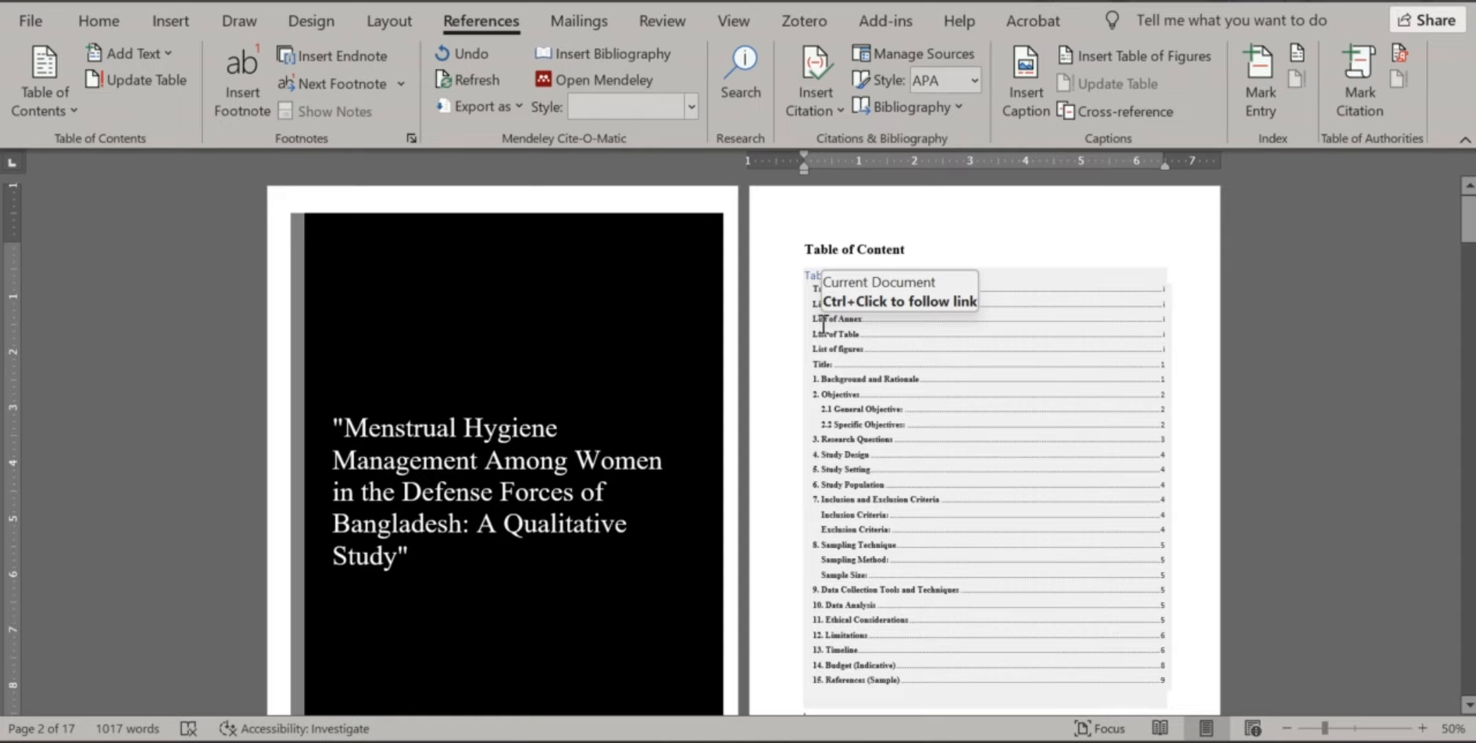
ctrl+scroll(823, 323, up, 4)
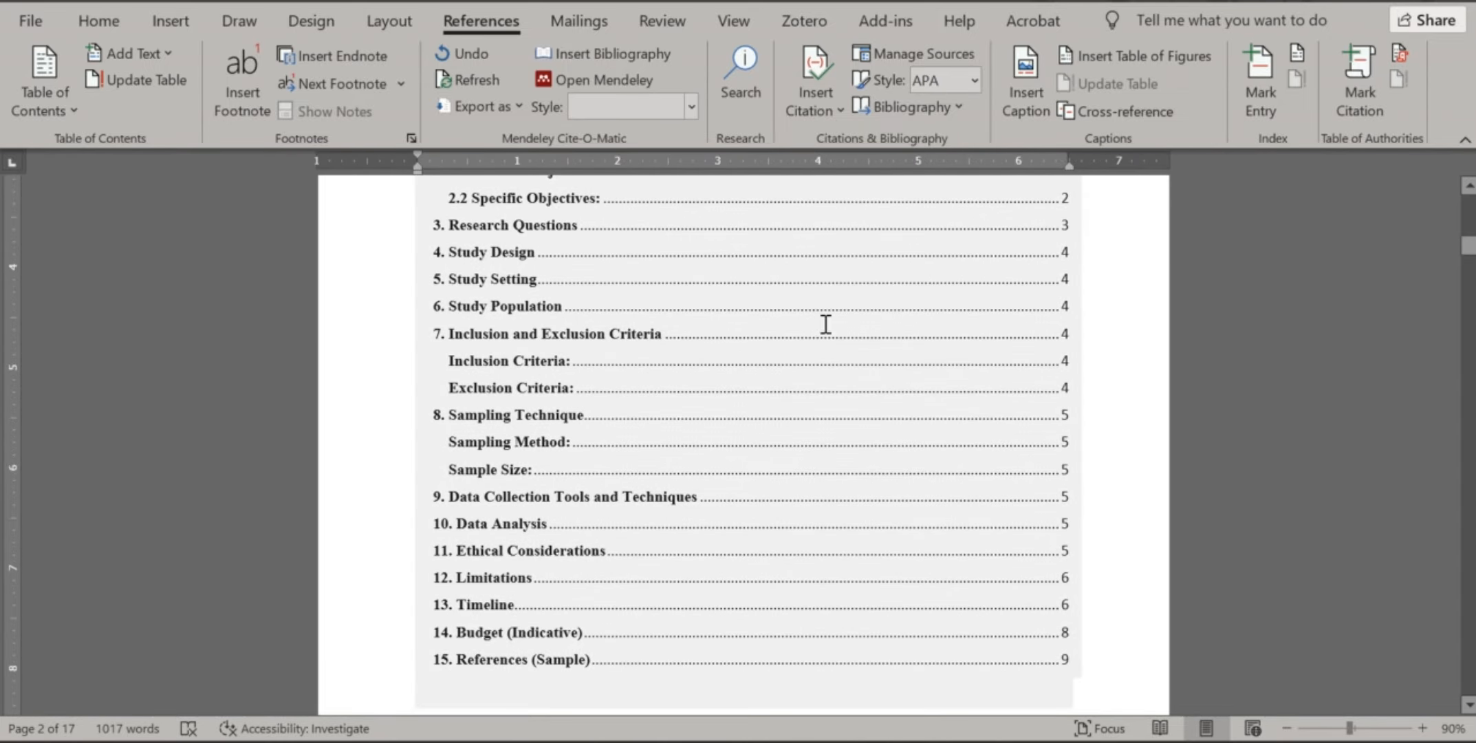
scroll(889, 402, up, 6)
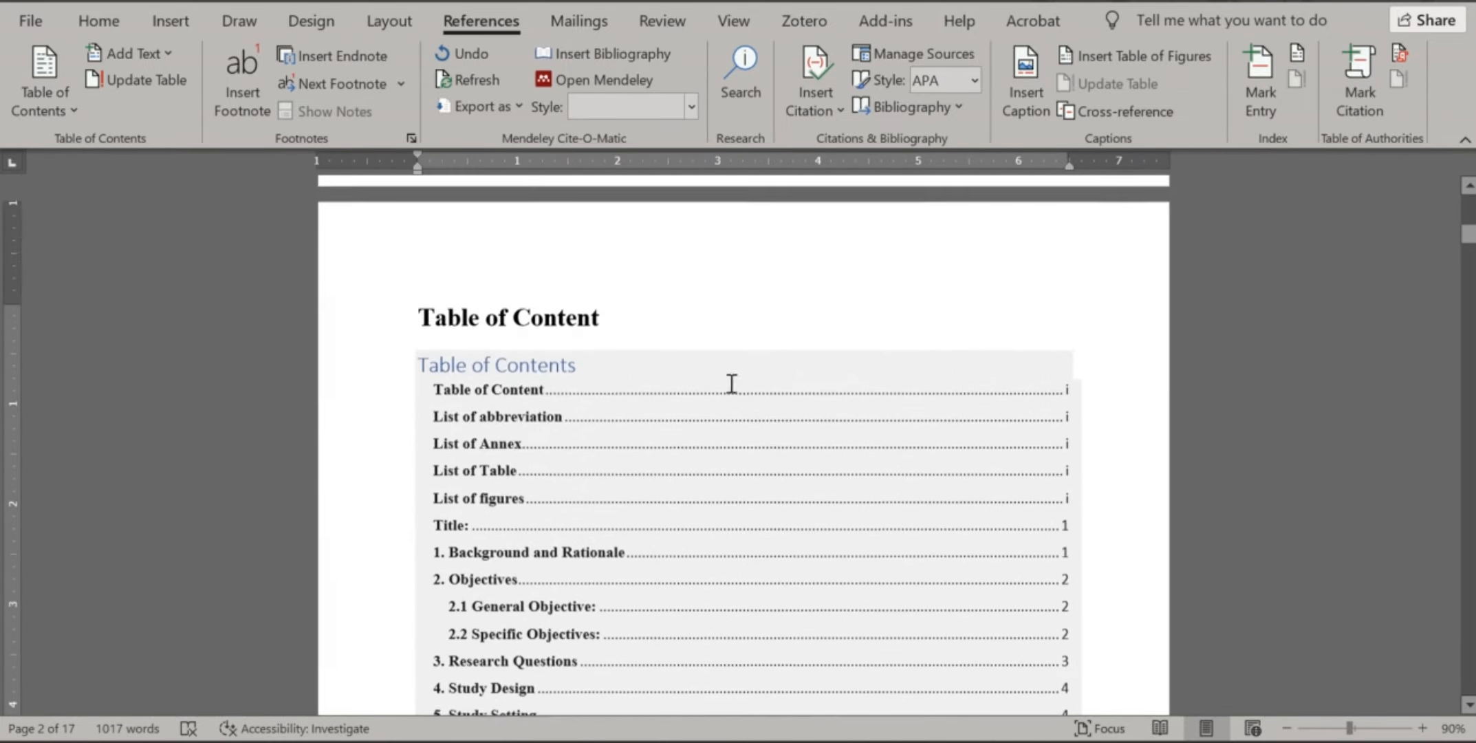
click(575, 371)
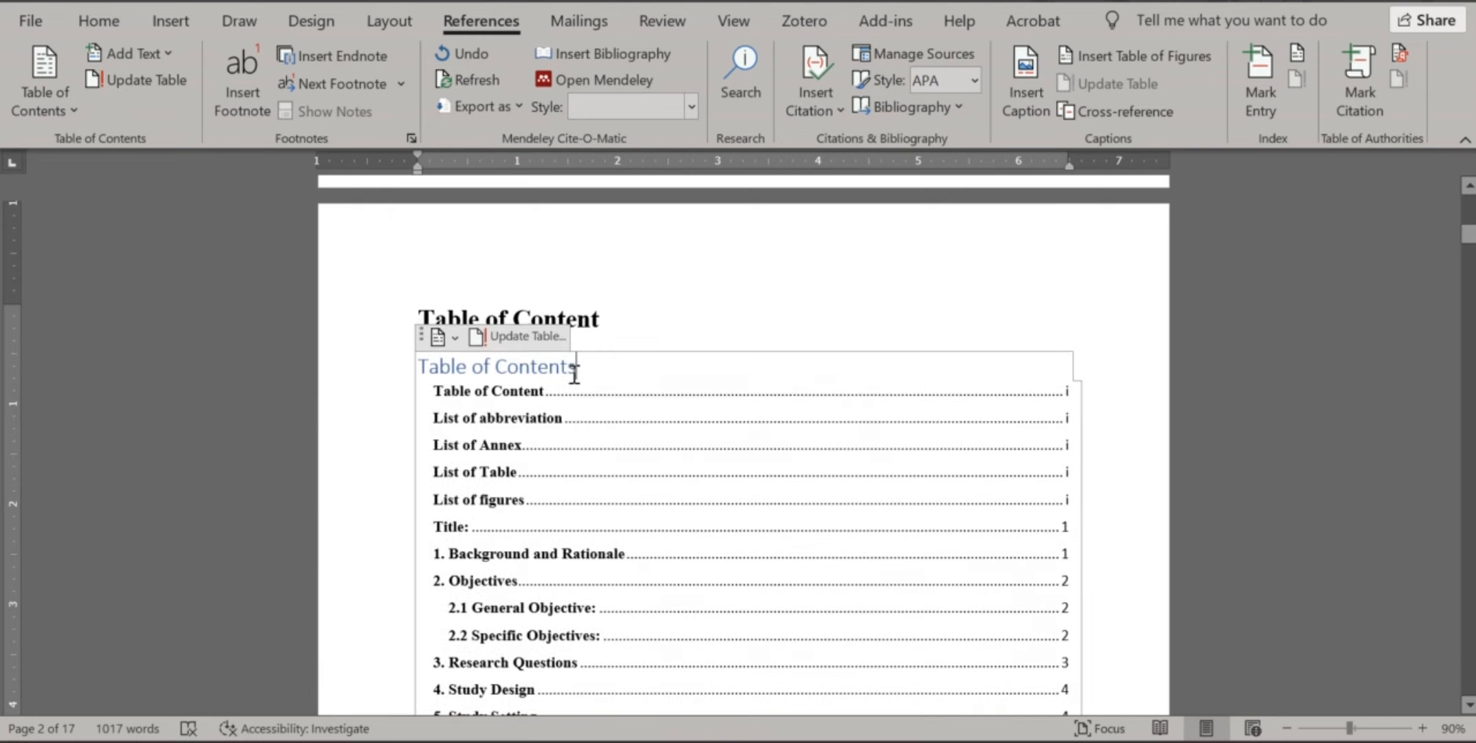
click(510, 350)
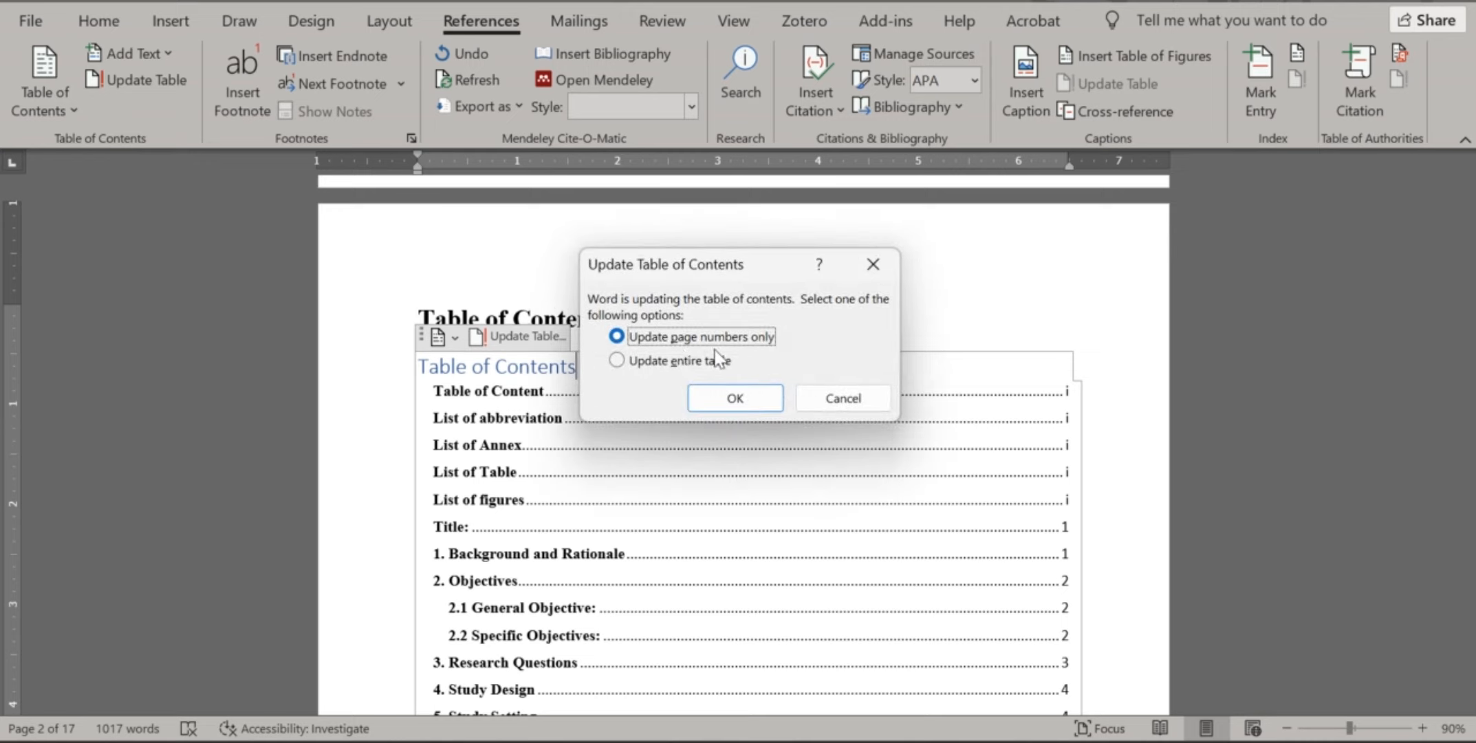
click(657, 364)
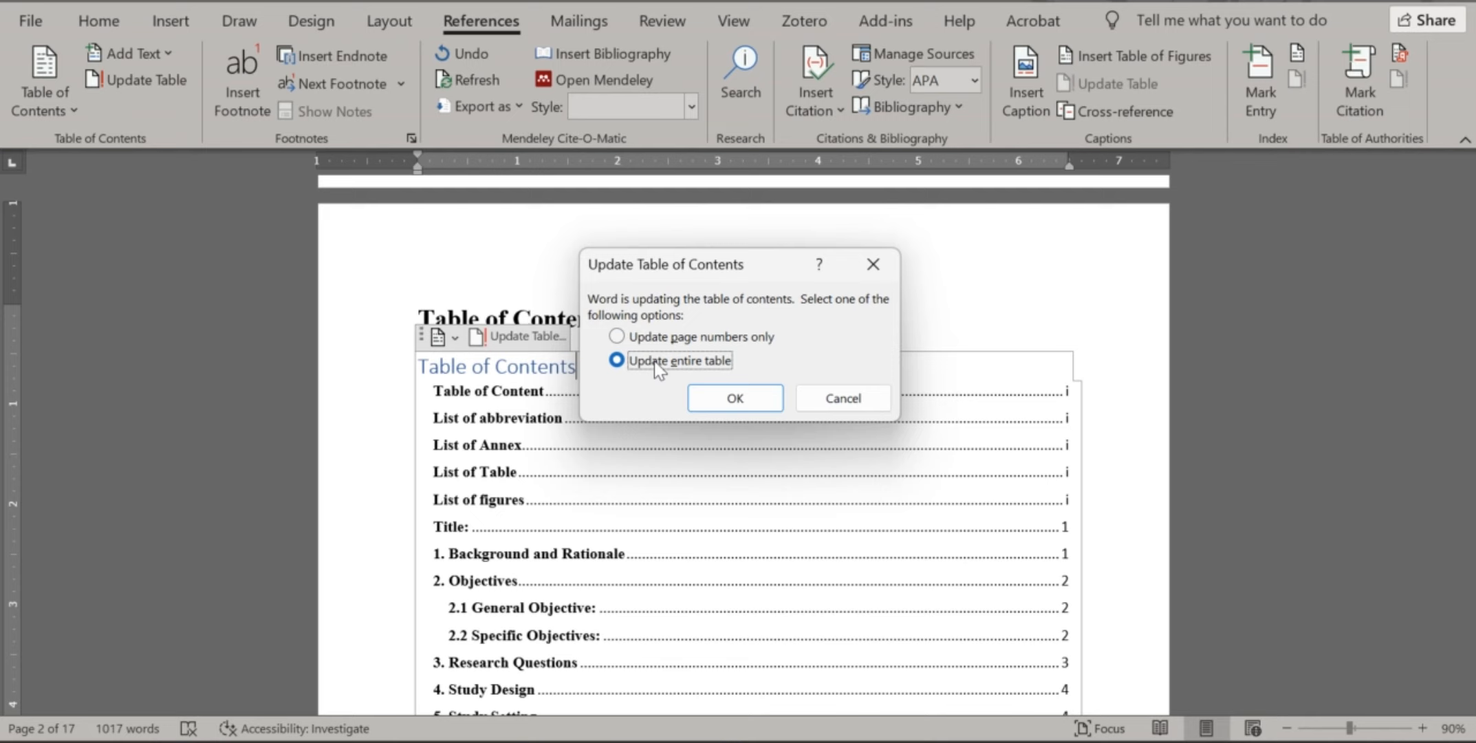
click(730, 399)
scroll(808, 413, down, 3)
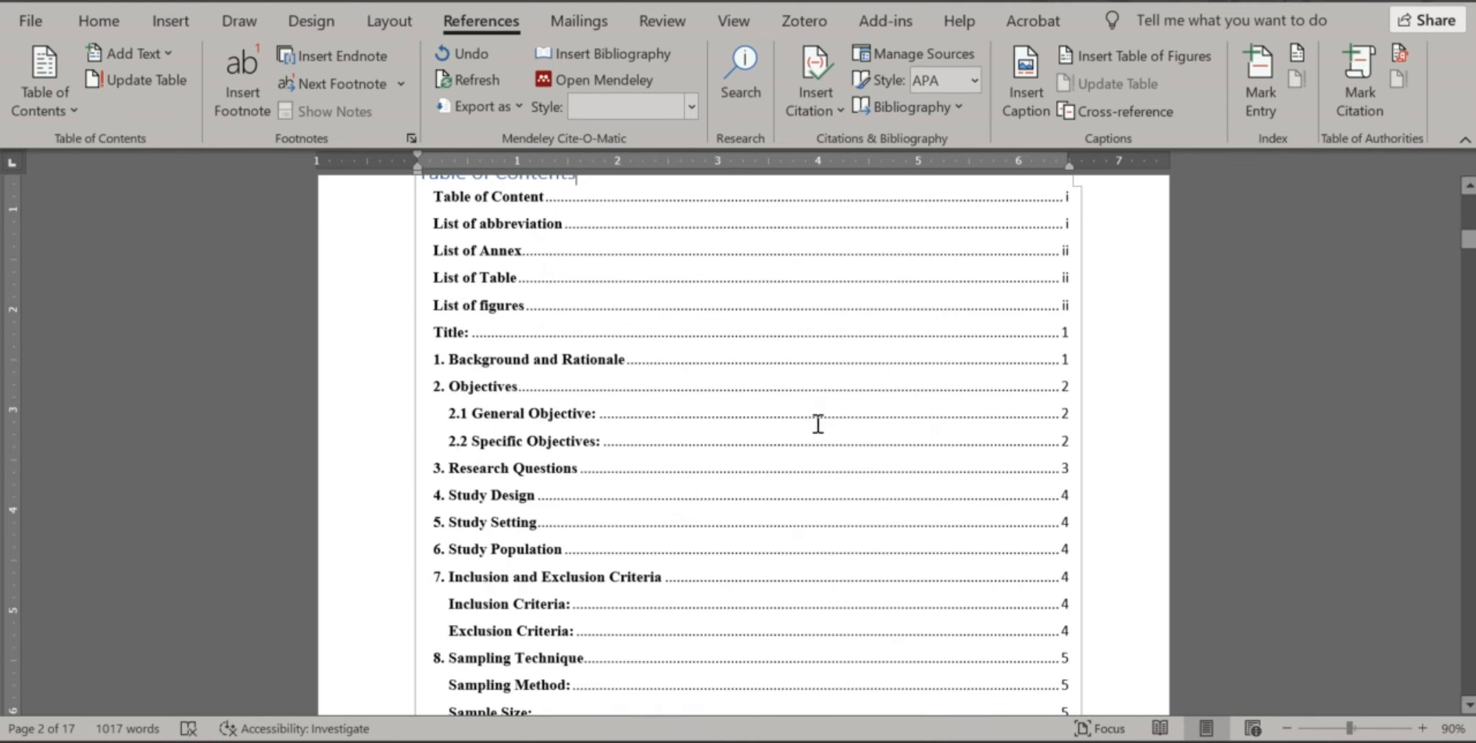
scroll(761, 364, up, 4)
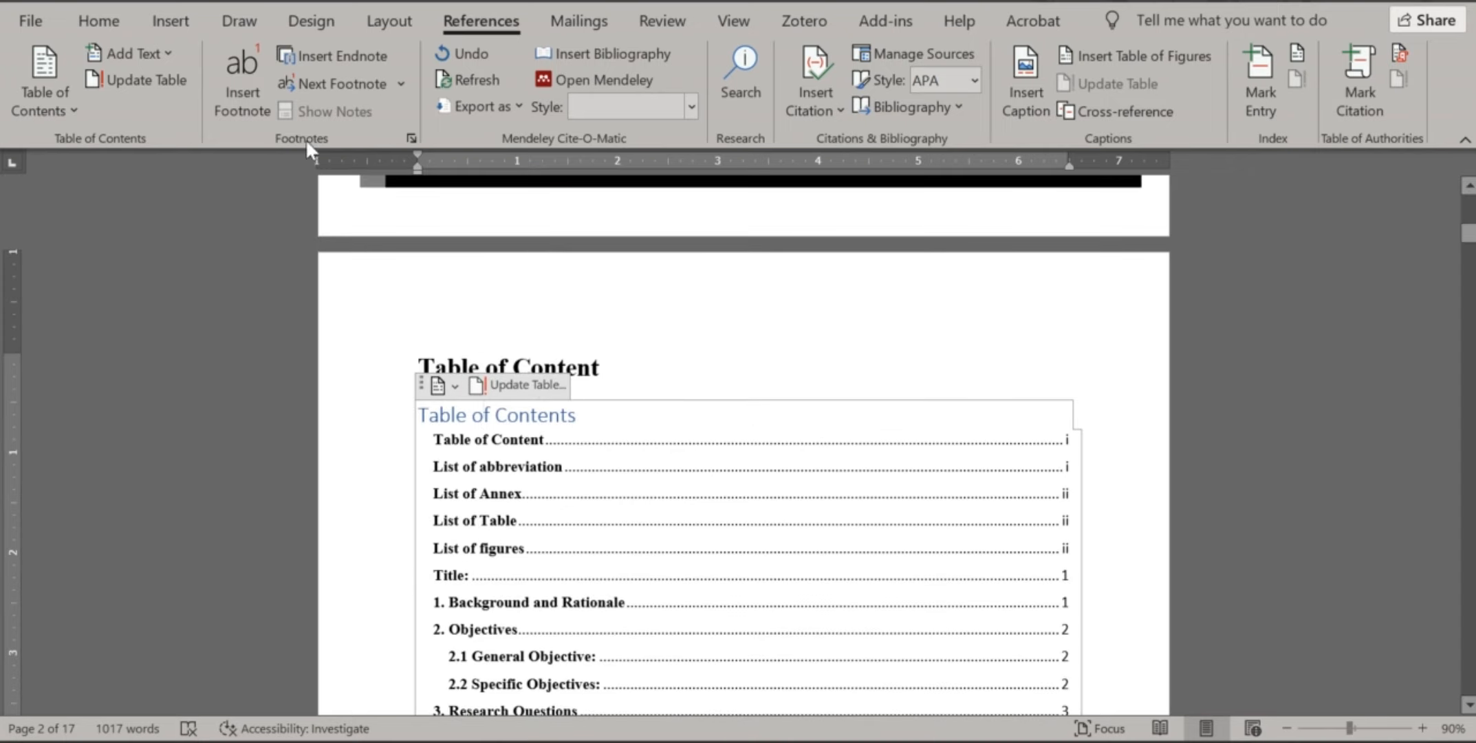
Bold the Table of Contents title from the Home tab
click(113, 21)
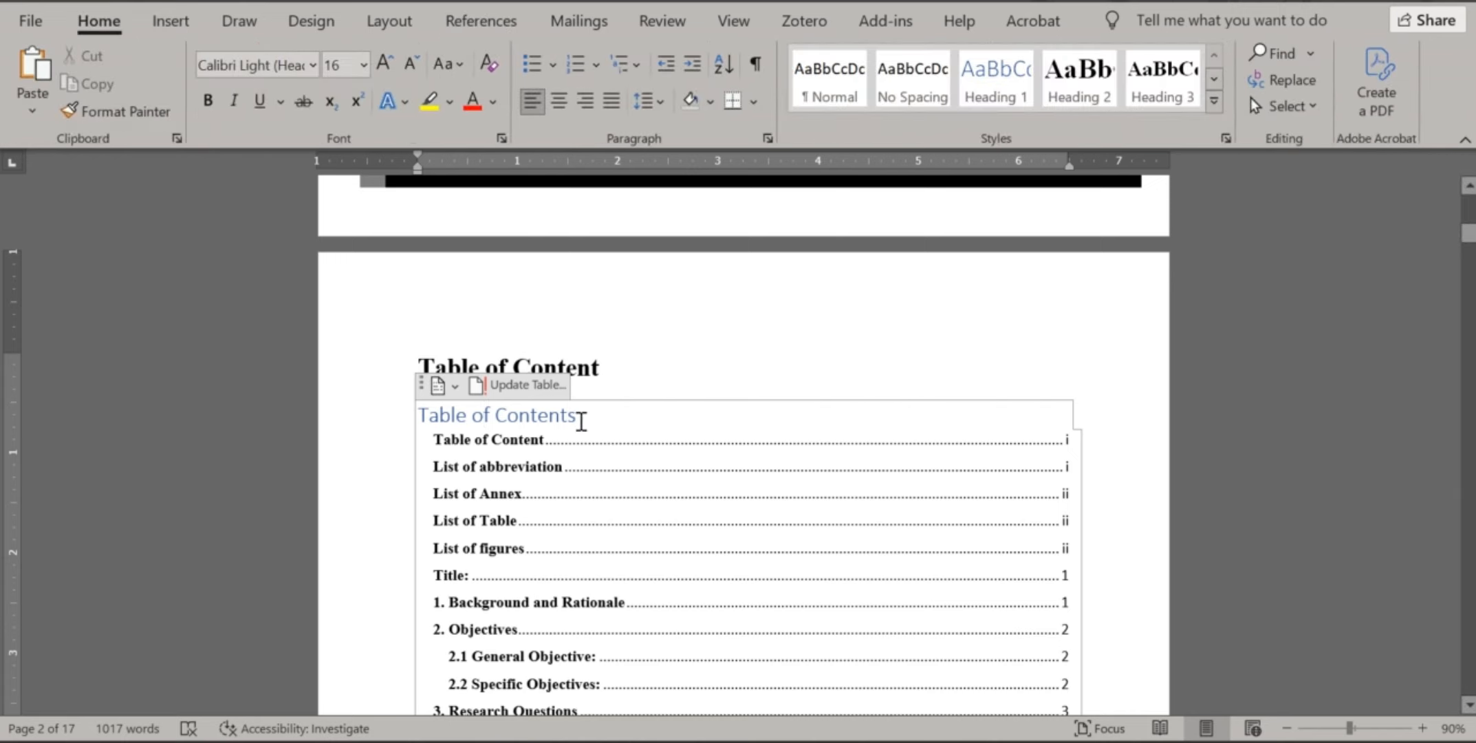
drag(585, 415, 418, 415)
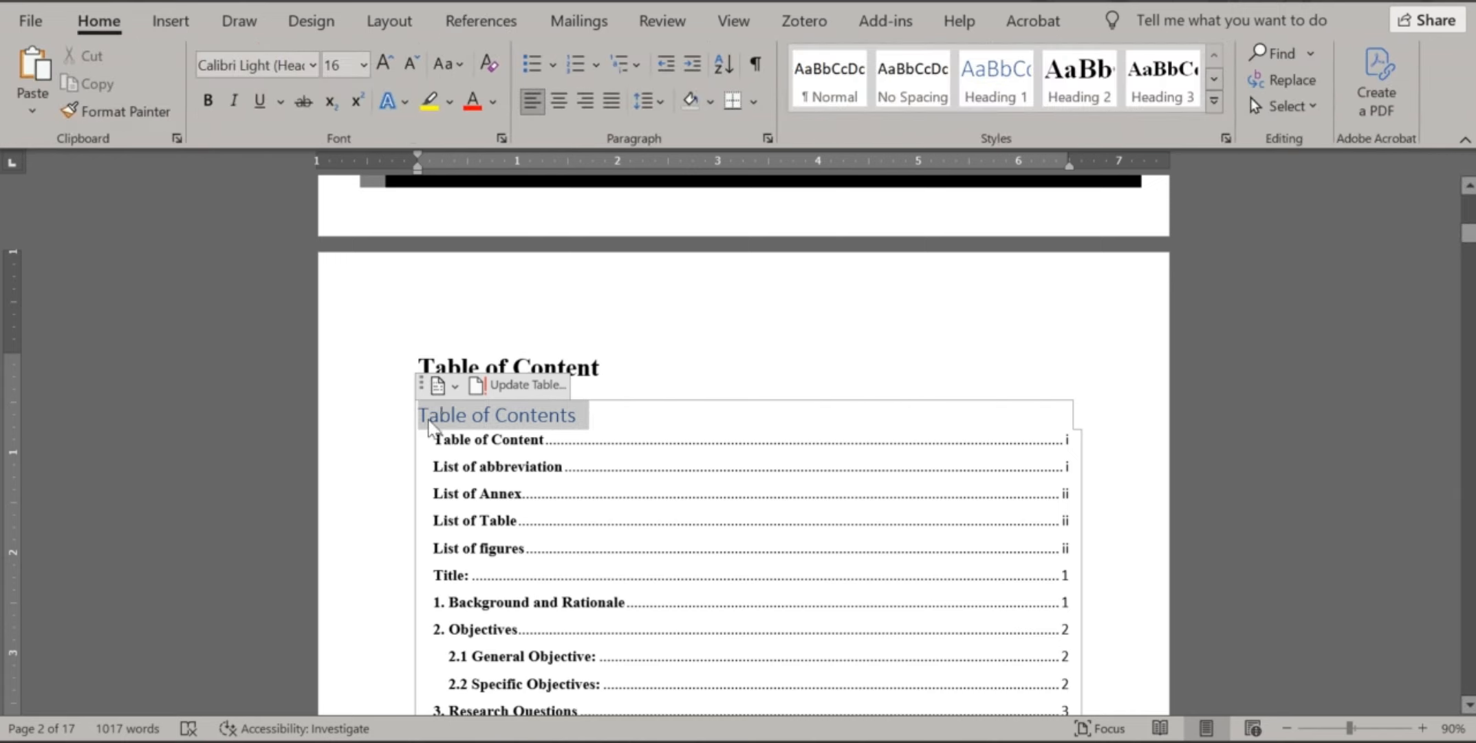
click(207, 100)
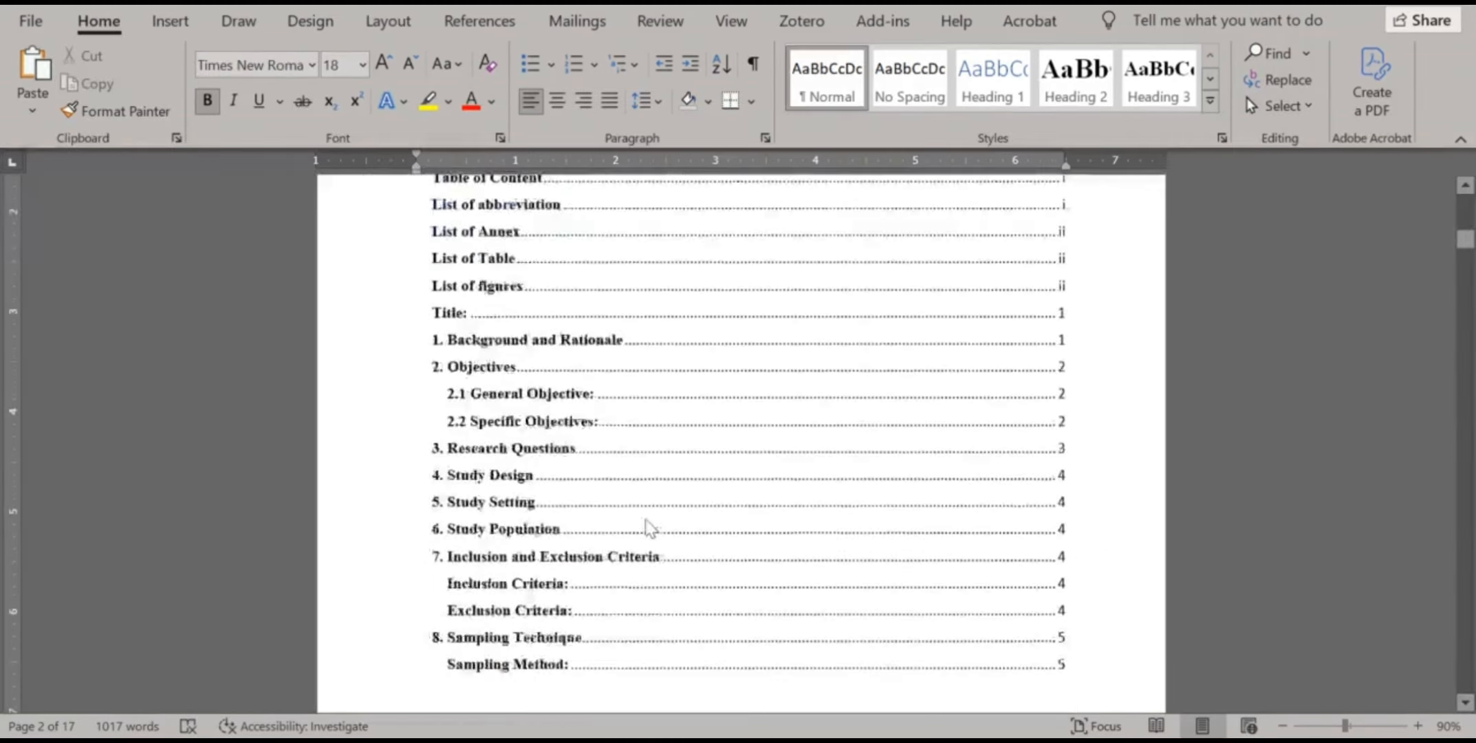
scroll(647, 517, down, 5)
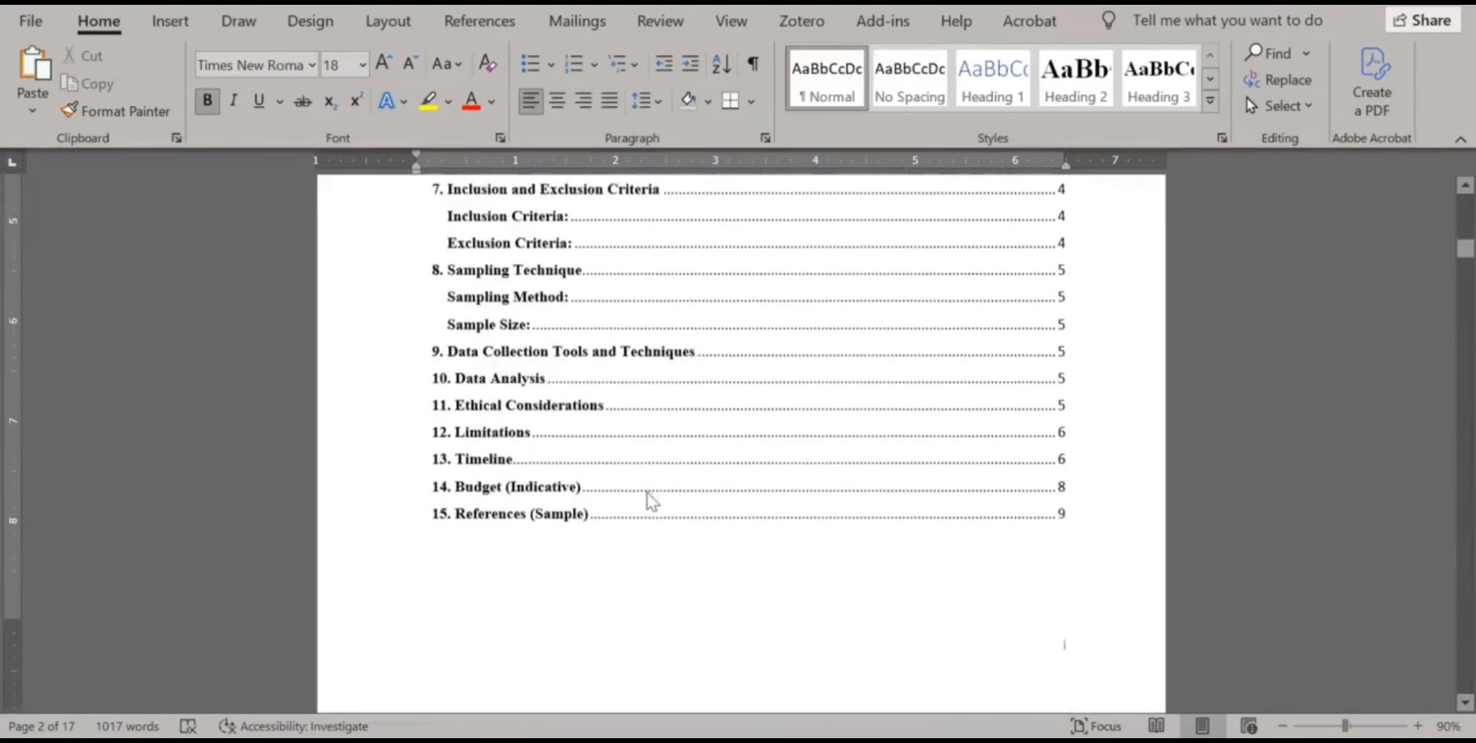
scroll(651, 500, down, 8)
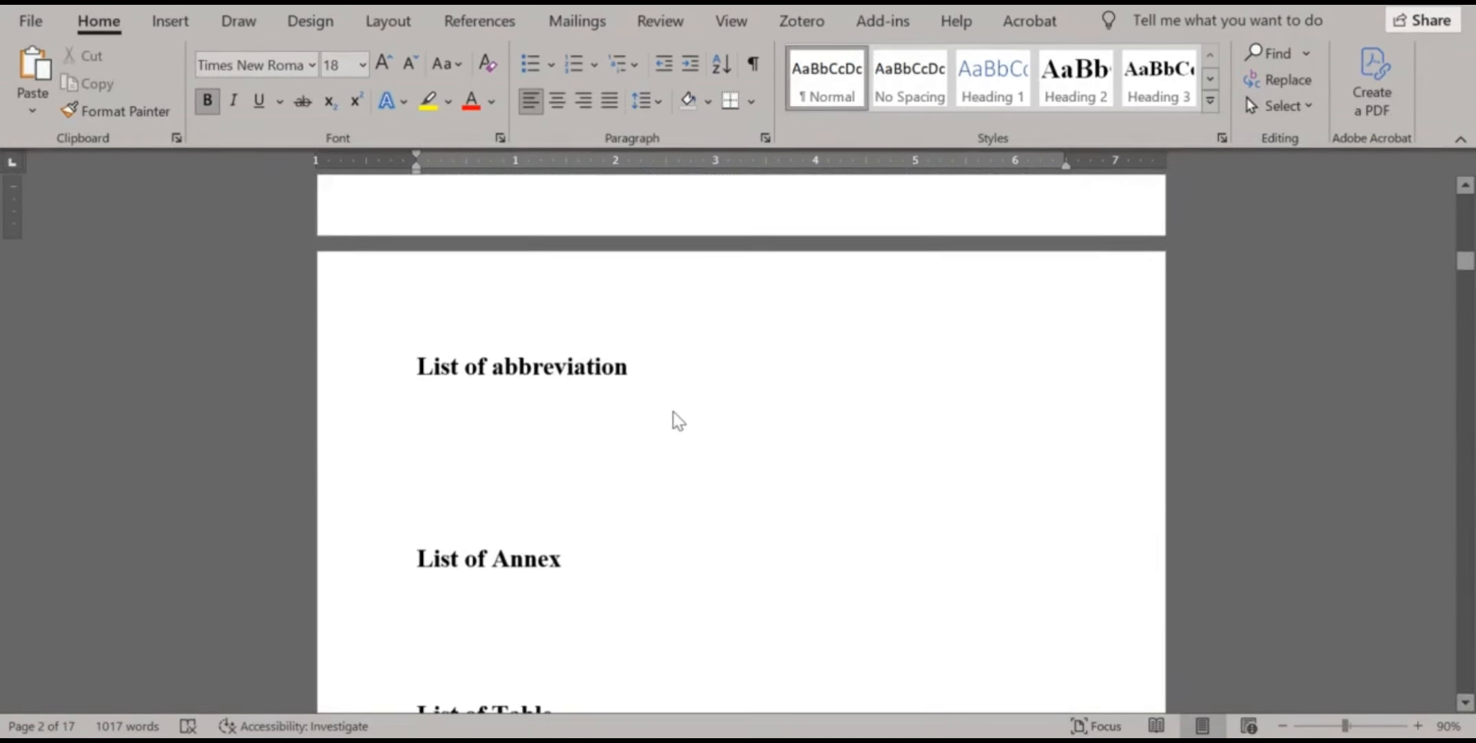
Select 'menstrual hygiene management (MHM)' on the last line of the page 4 introduction paragraph
click(641, 367)
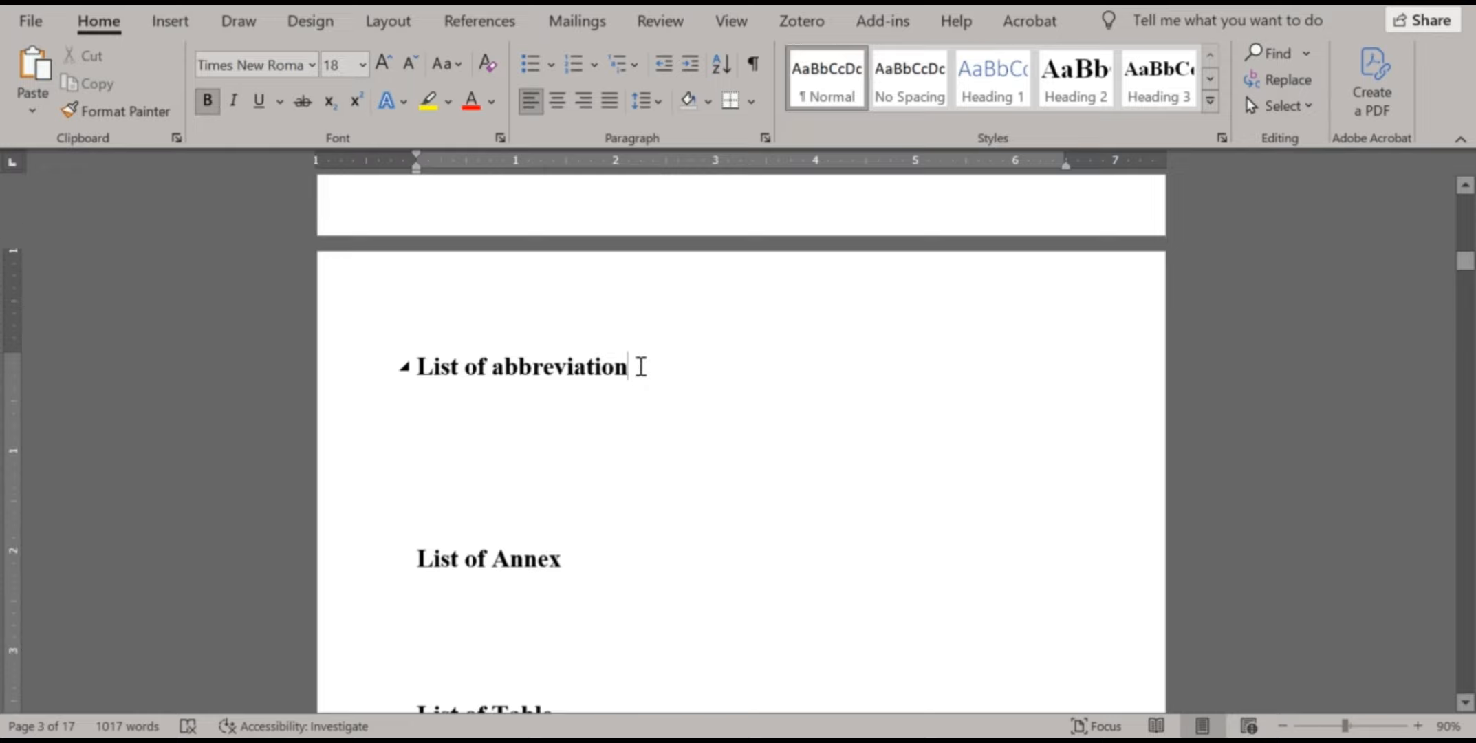
scroll(656, 372, down, 10)
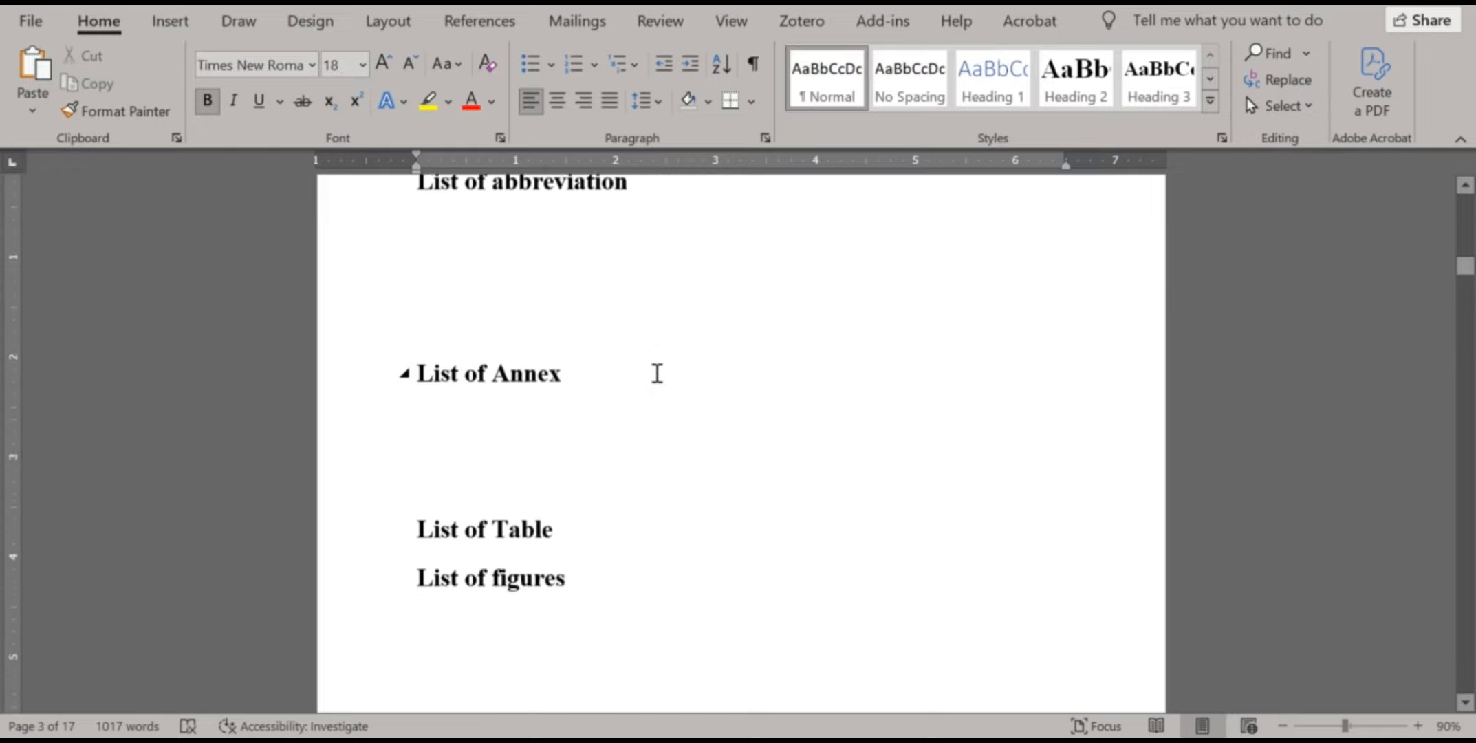
scroll(677, 374, down, 9)
scroll(681, 373, up, 3)
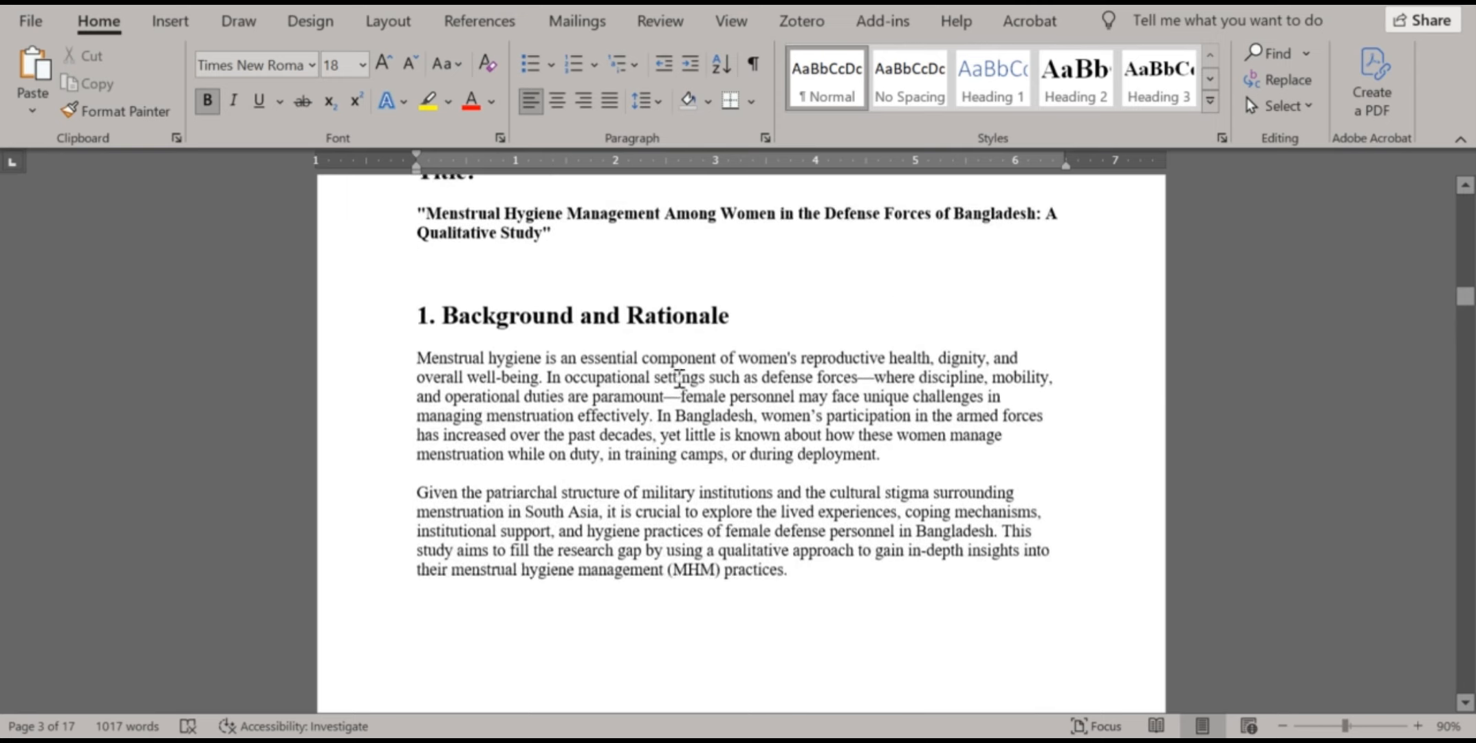
scroll(715, 383, down, 3)
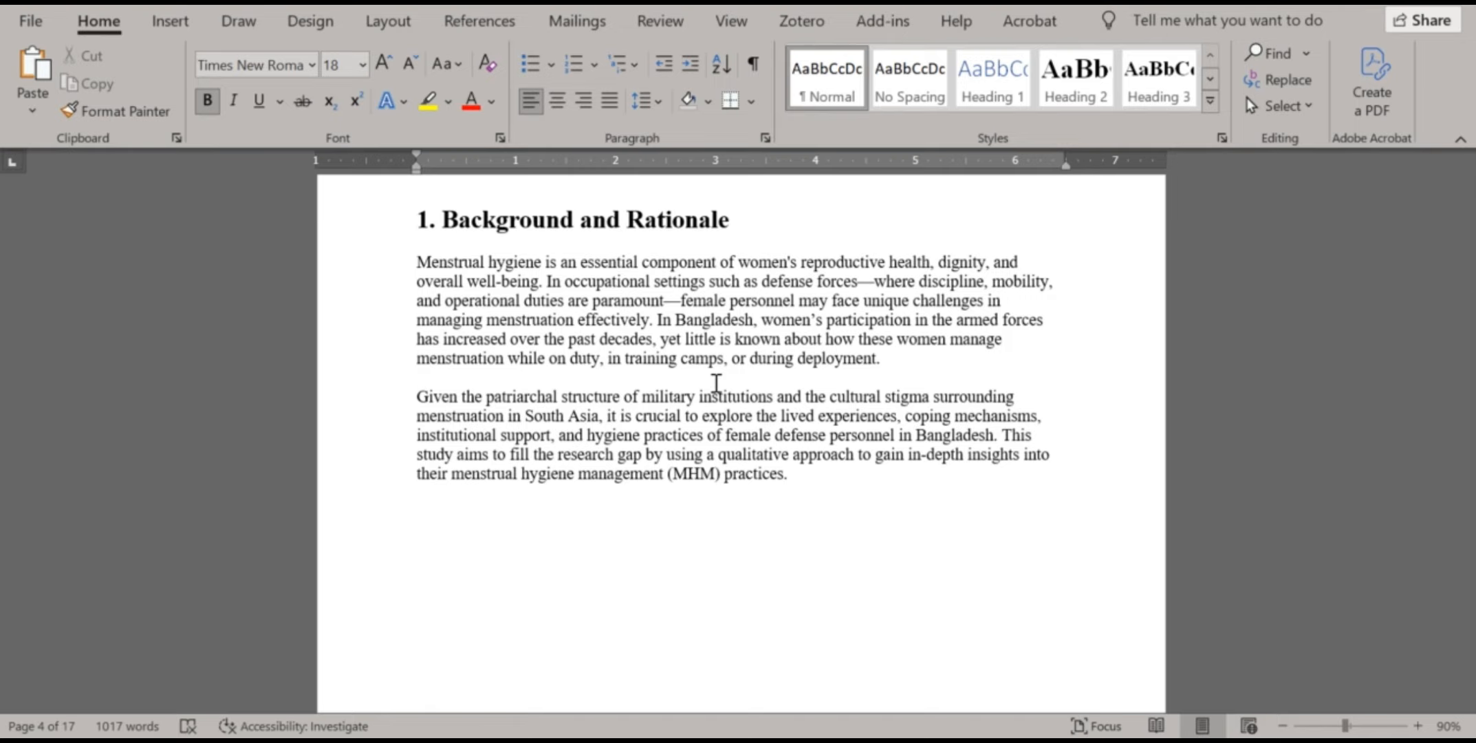
scroll(715, 383, down, 2)
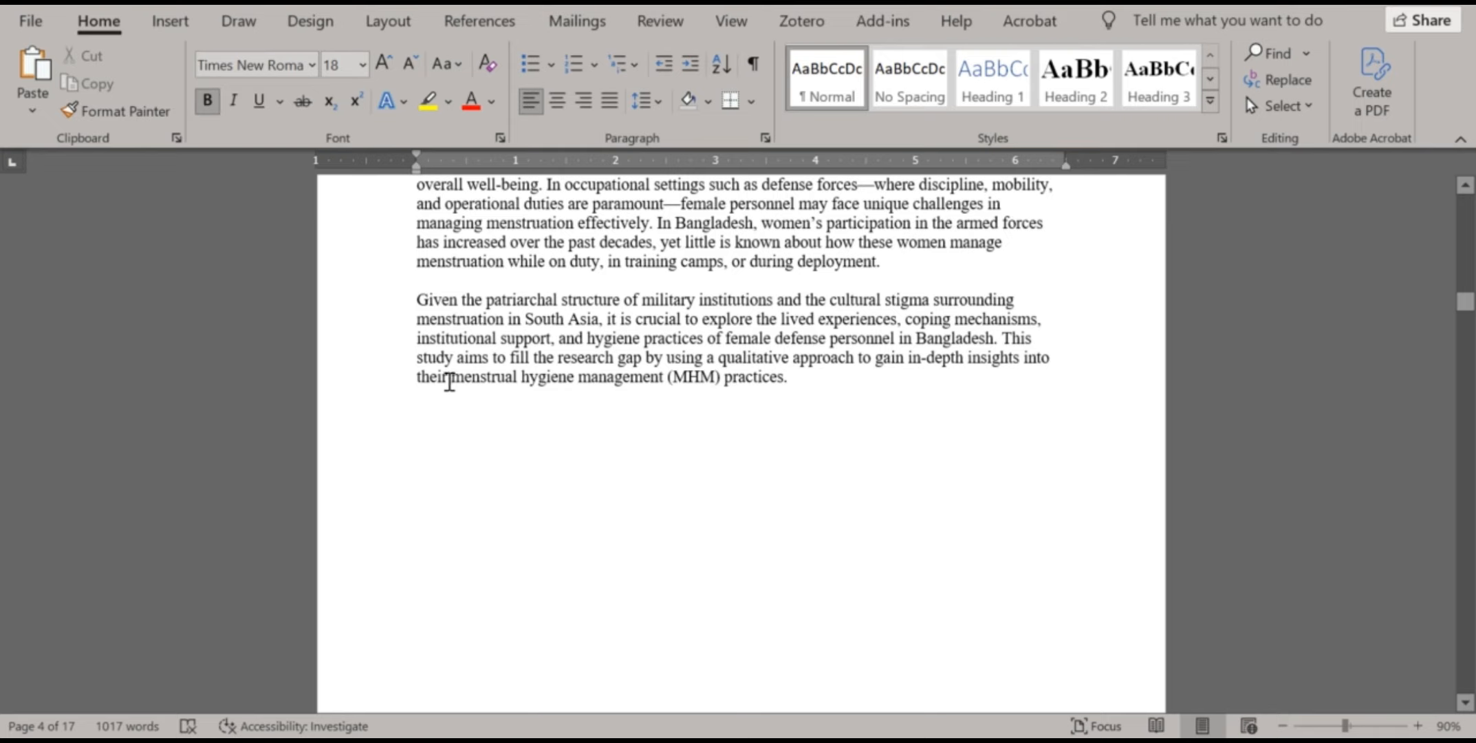
drag(449, 381, 618, 358)
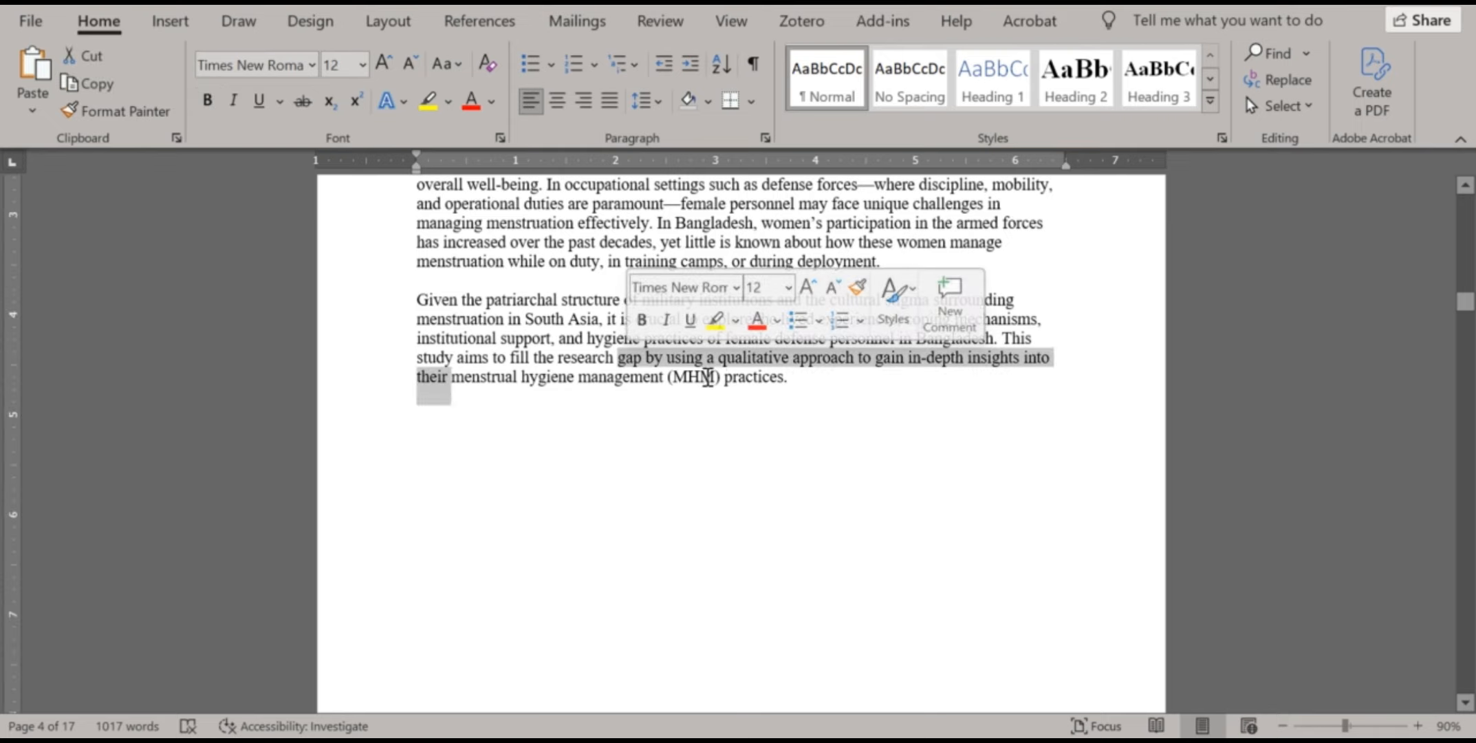
drag(719, 377, 481, 407)
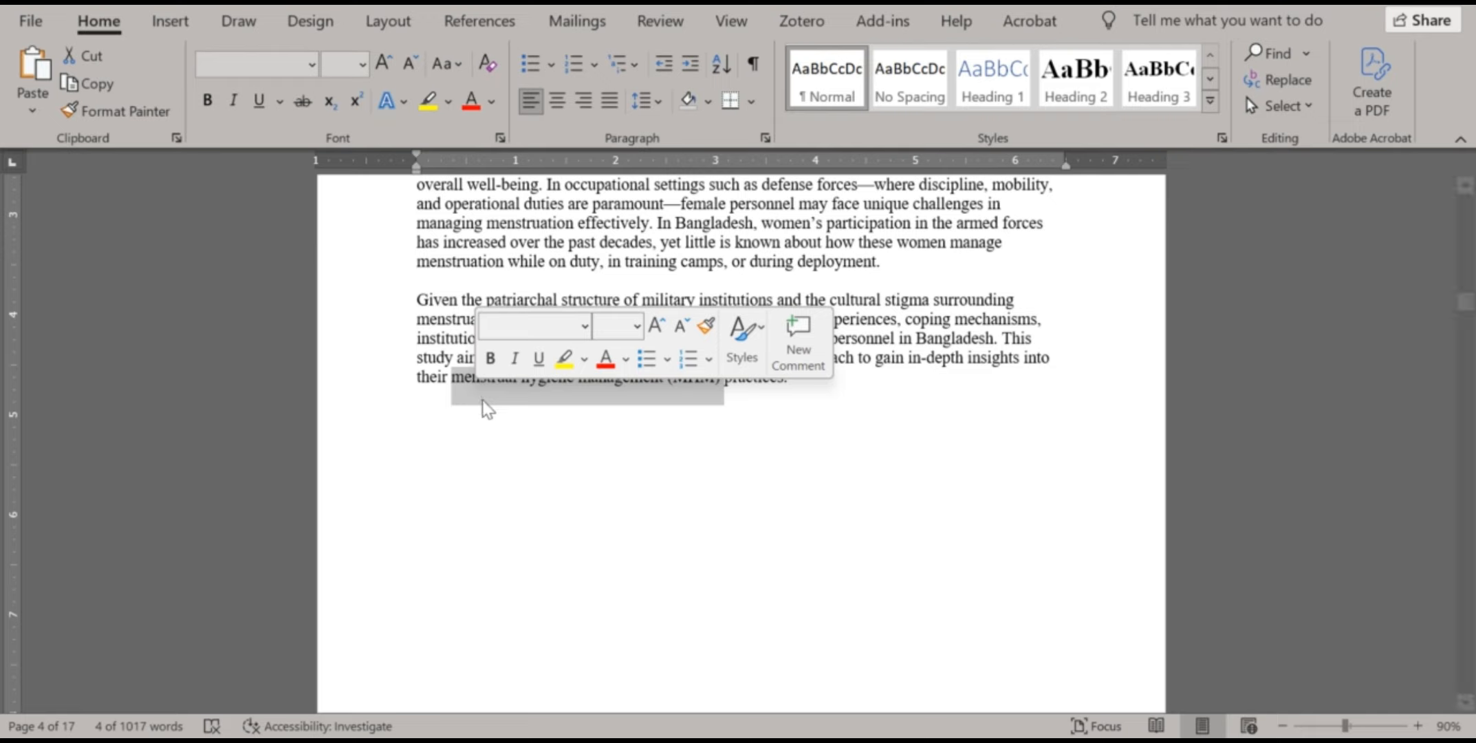
click(472, 400)
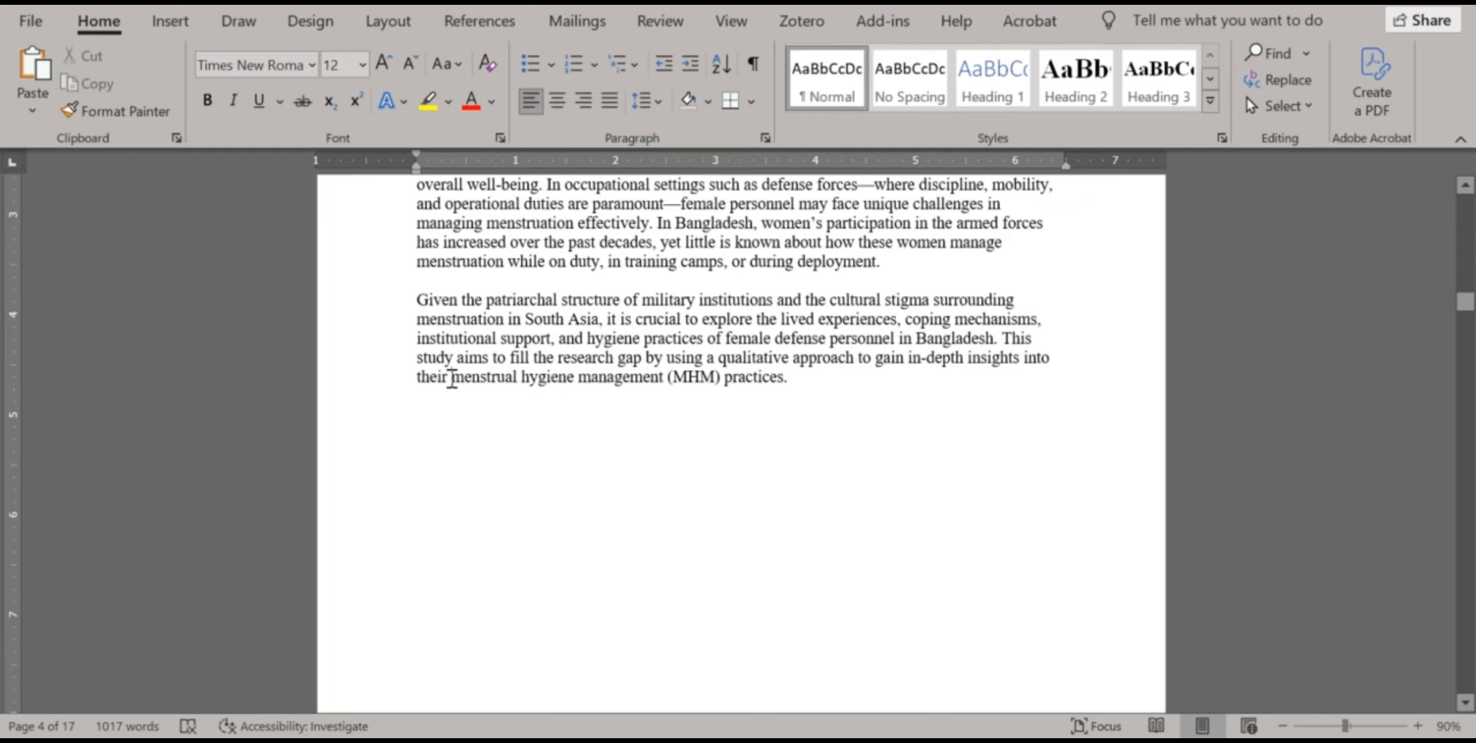
drag(451, 379, 726, 378)
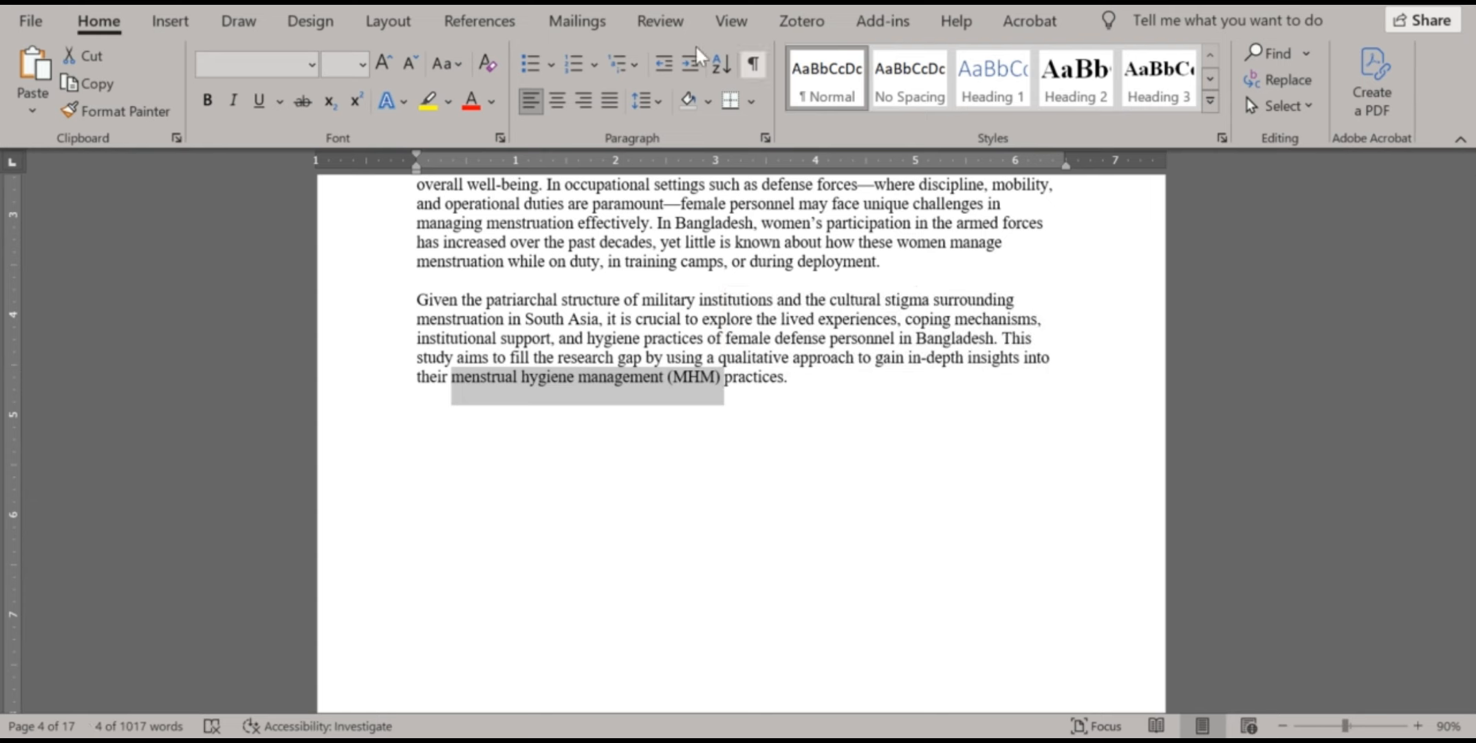
Mark 'menstrual hygiene management' as an index entry with '(MHM)' as its subentry
click(512, 17)
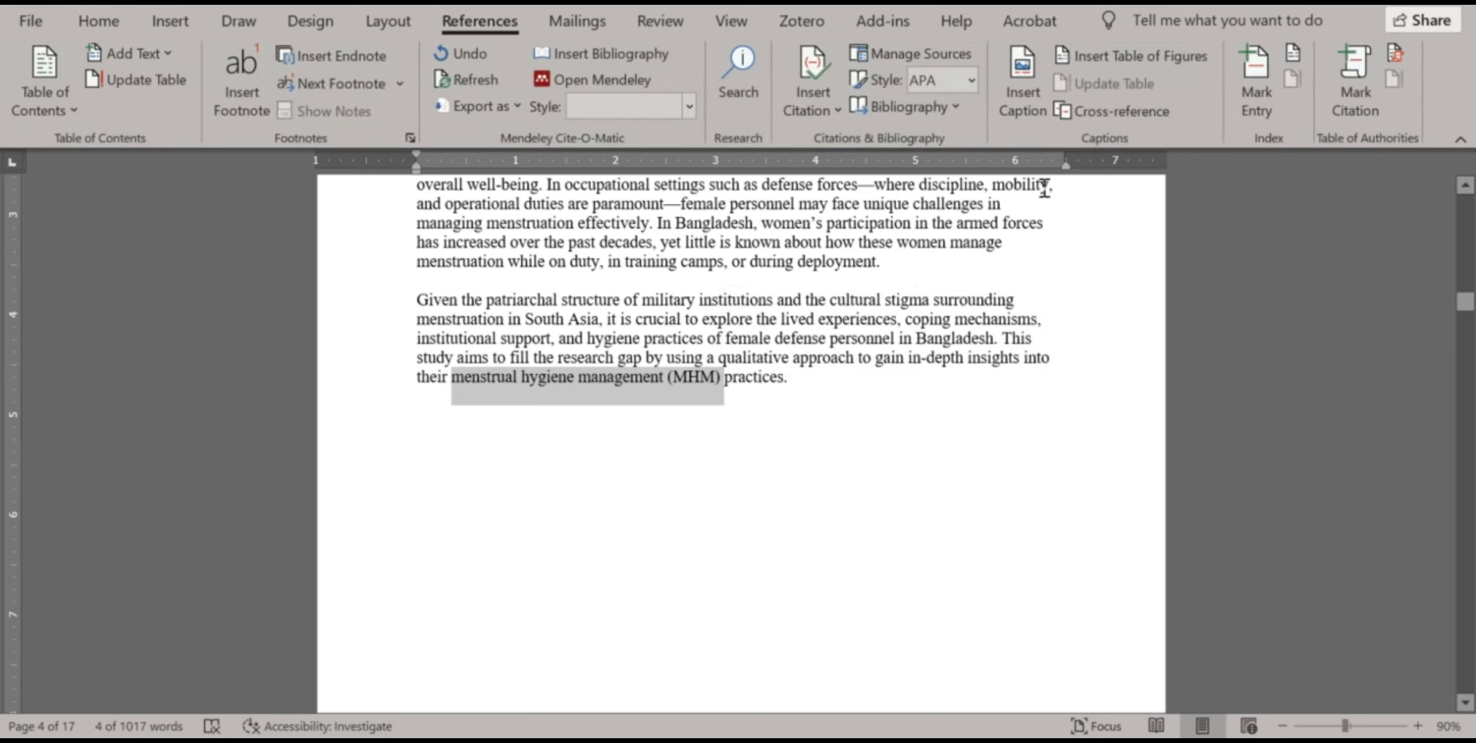
click(1264, 97)
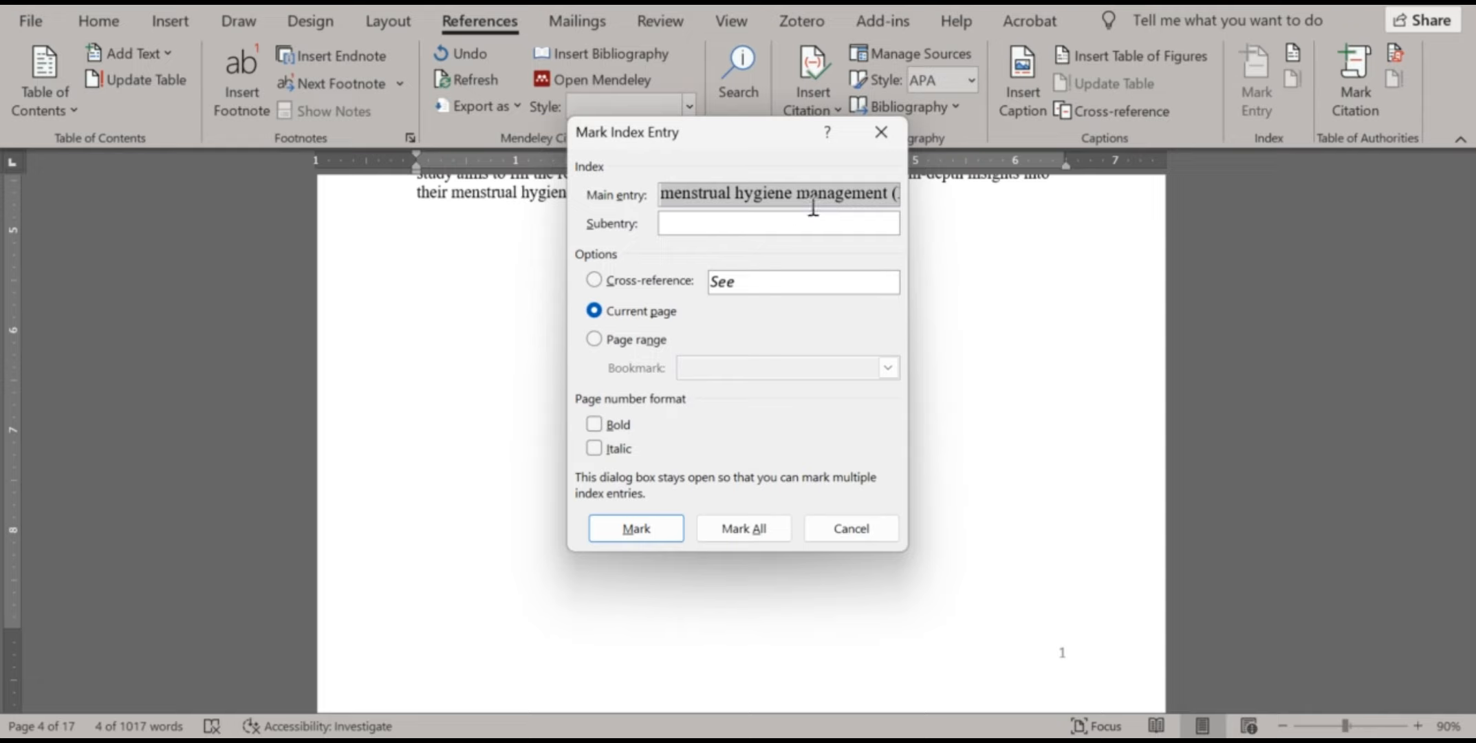
click(897, 196)
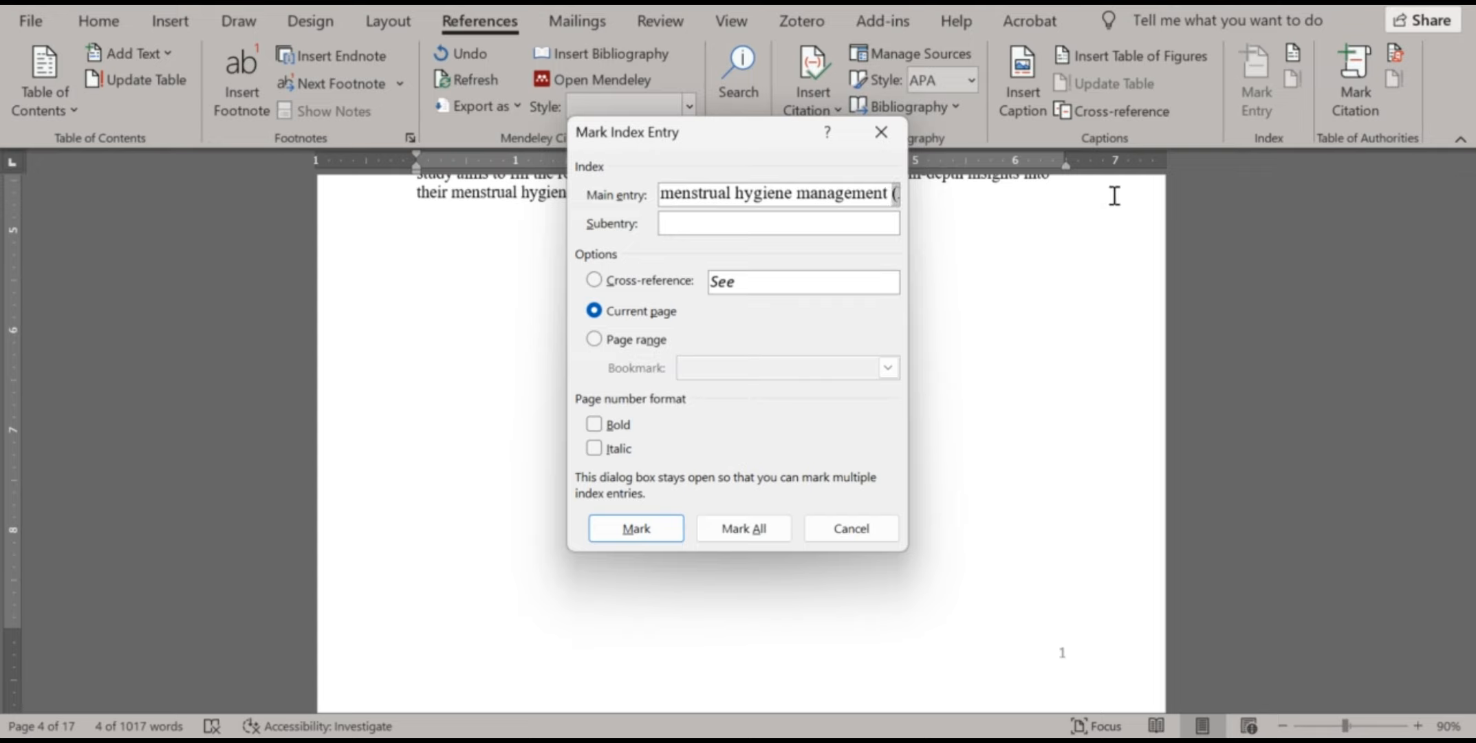
key(BackSpace)
click(791, 227)
text((MHM))
click(644, 524)
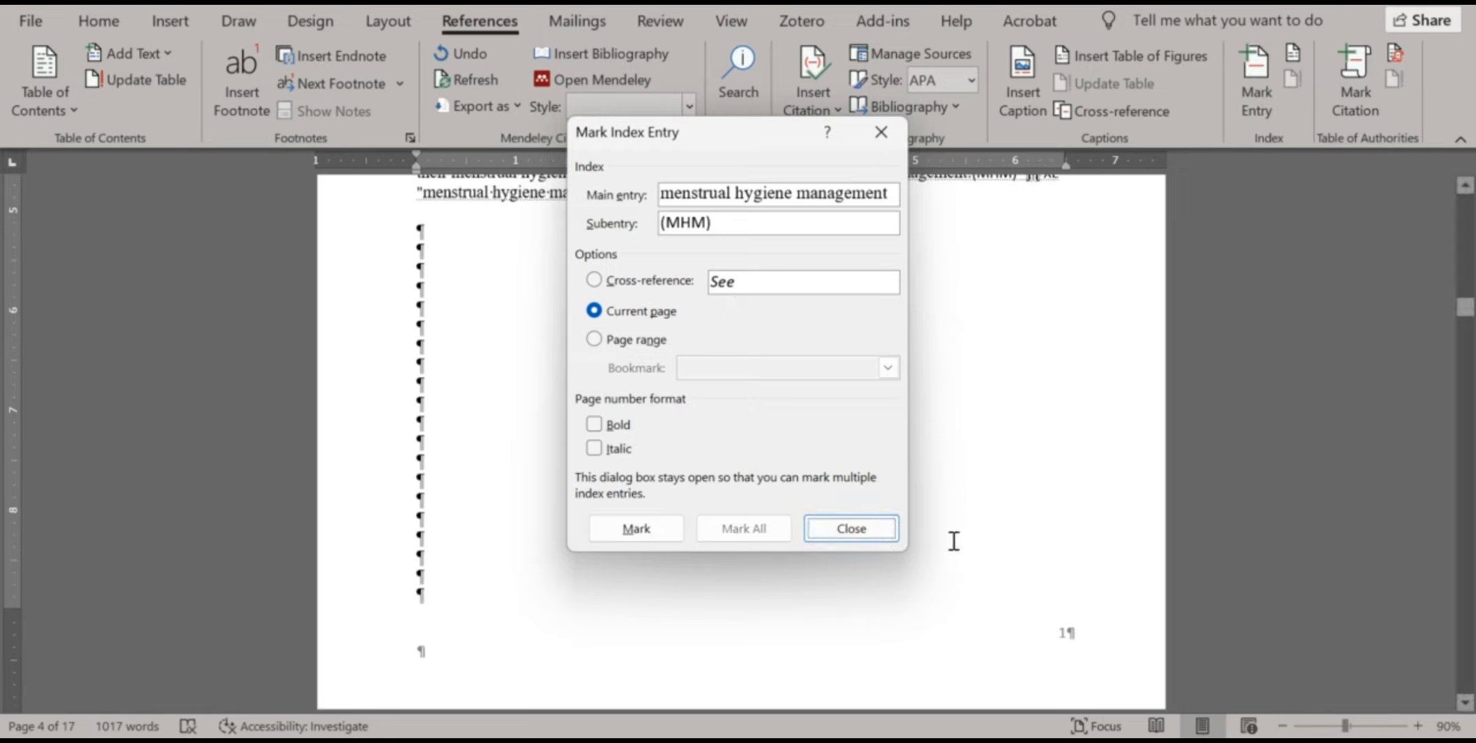
click(884, 538)
scroll(705, 491, up, 3)
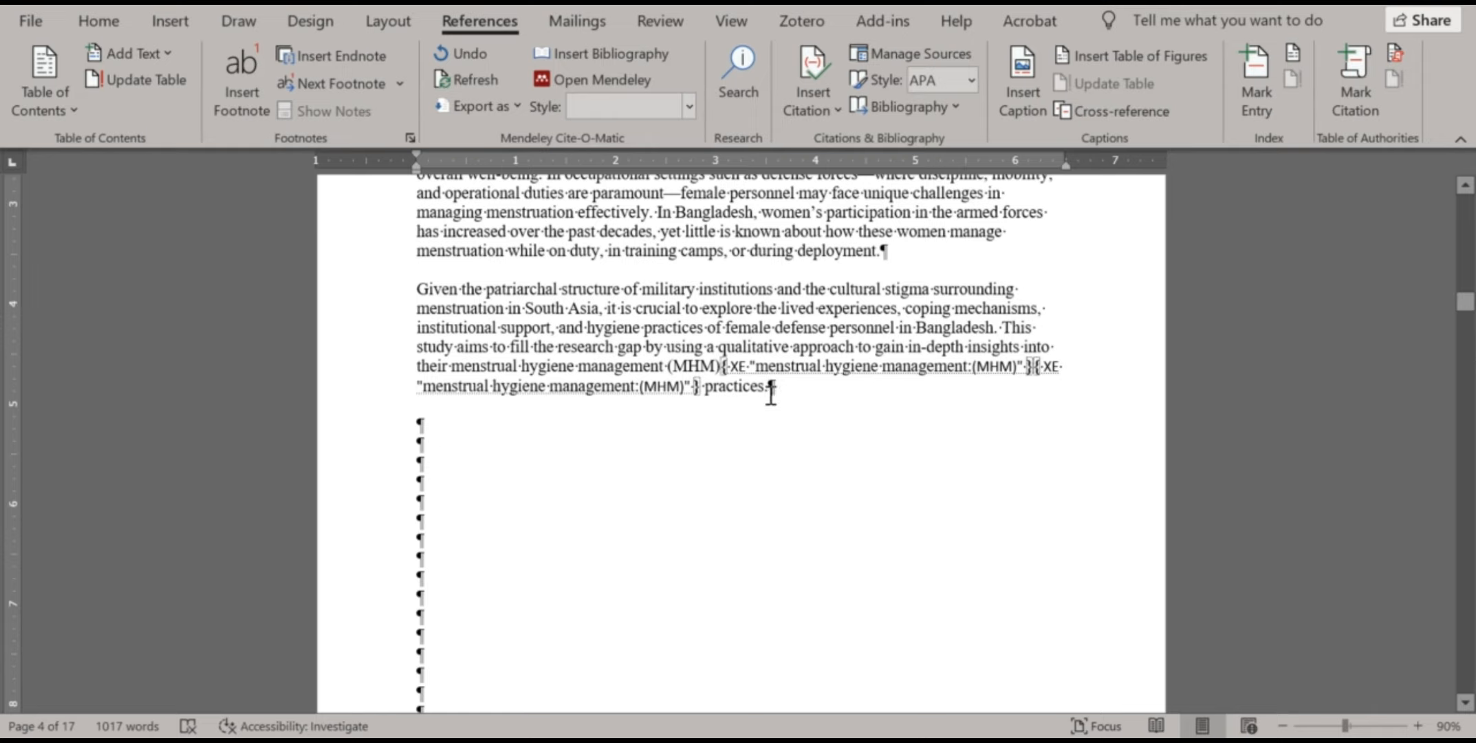
Turn off Show/Hide ¶ and scroll down to the 4. Study Design section
click(124, 23)
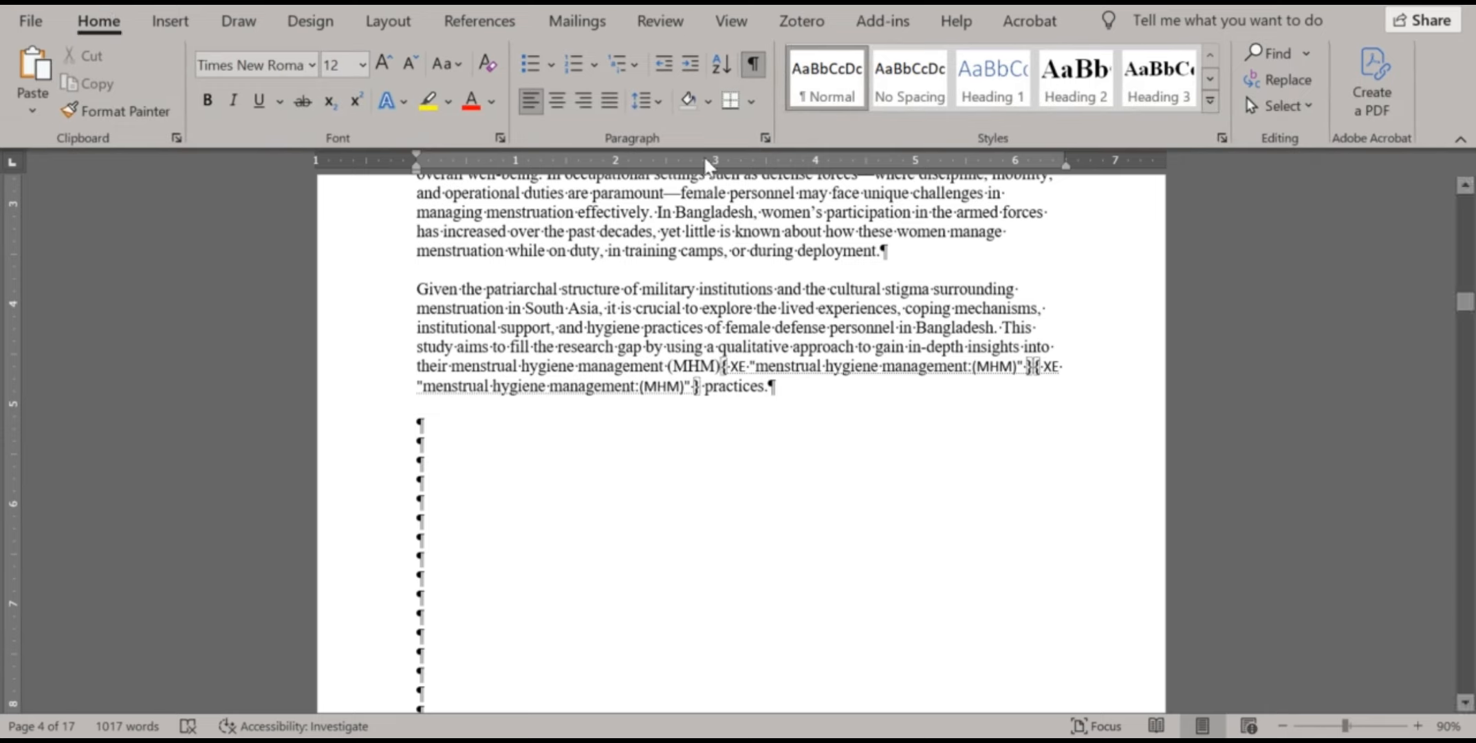
click(754, 75)
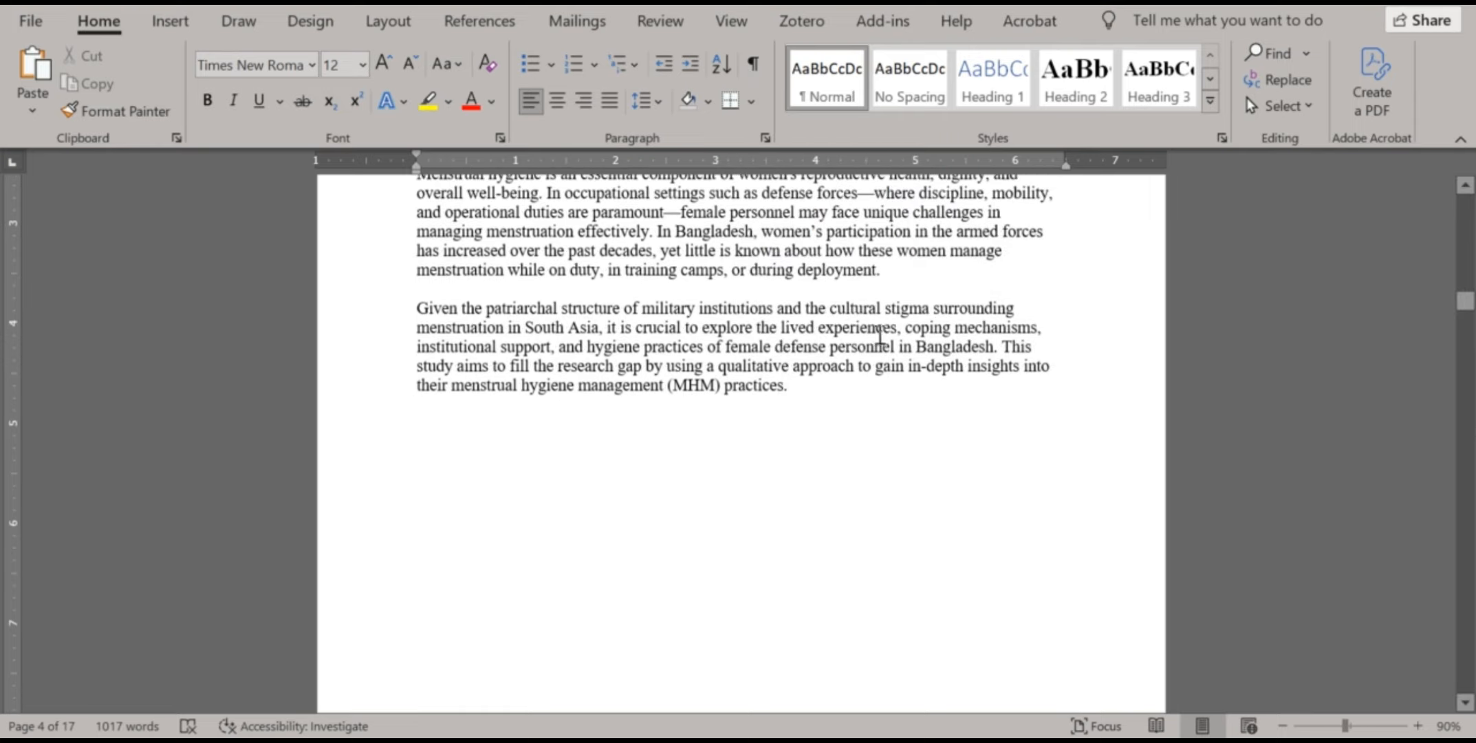
scroll(784, 426, down, 3)
scroll(784, 419, down, 15)
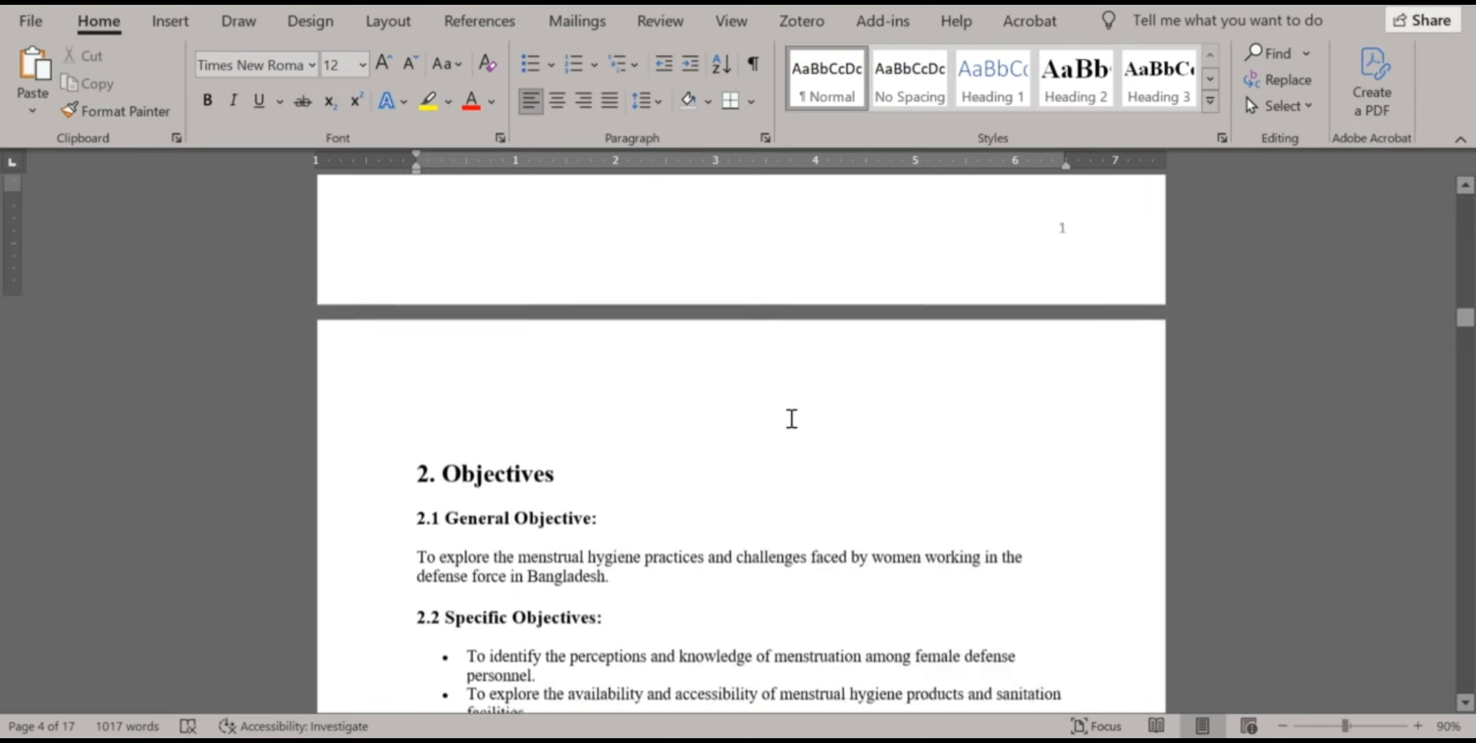
scroll(801, 407, down, 15)
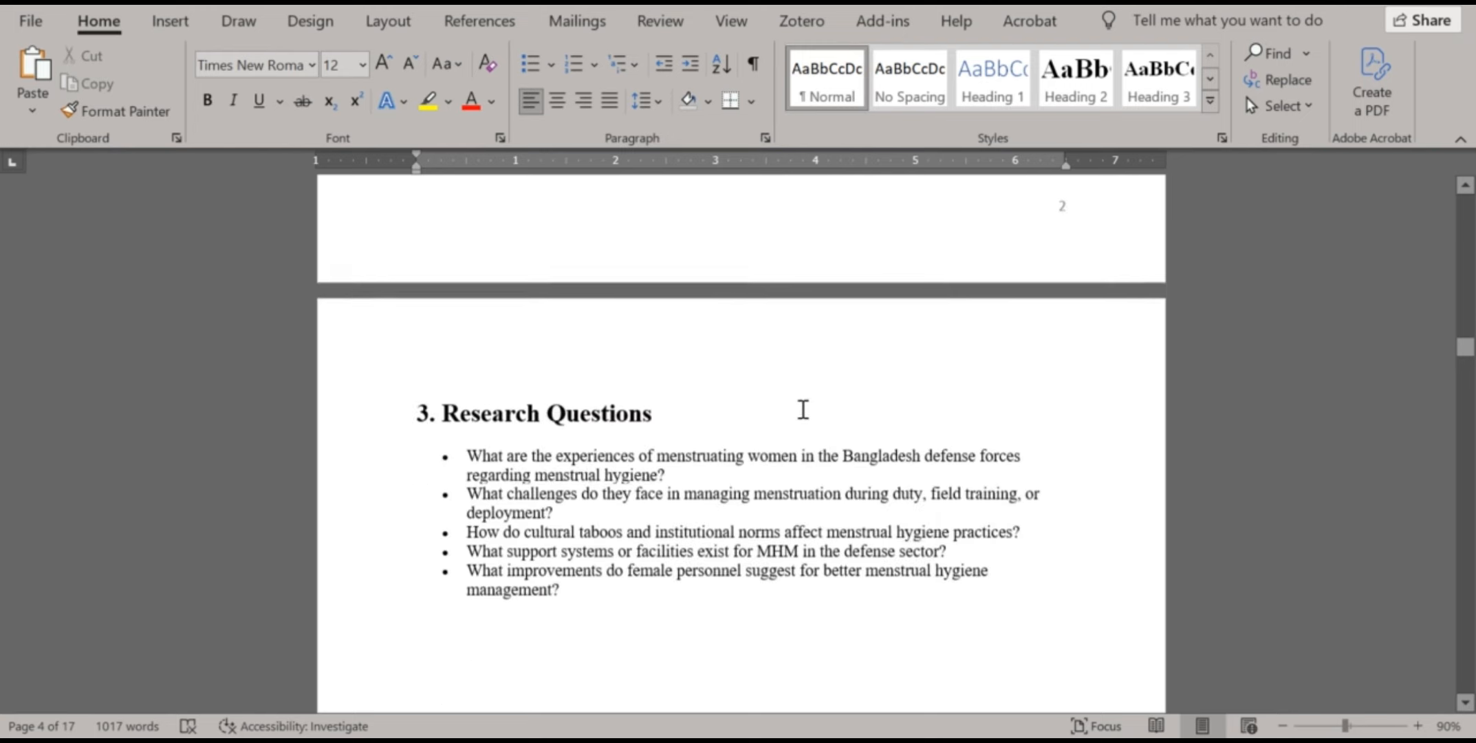
scroll(812, 404, down, 10)
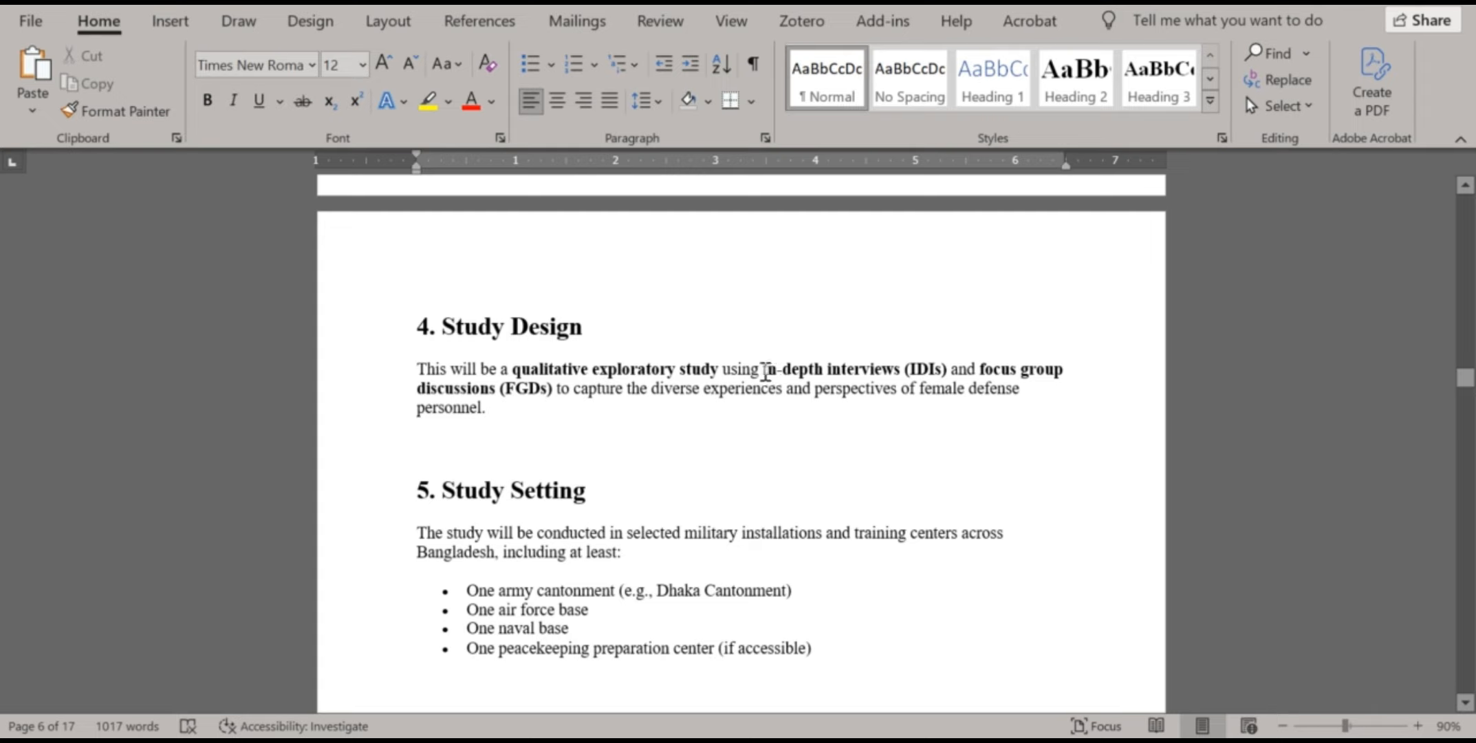
Mark 'in-depth interviews' as an index entry, moving '(IDIs)' into the subentry
drag(765, 371, 949, 369)
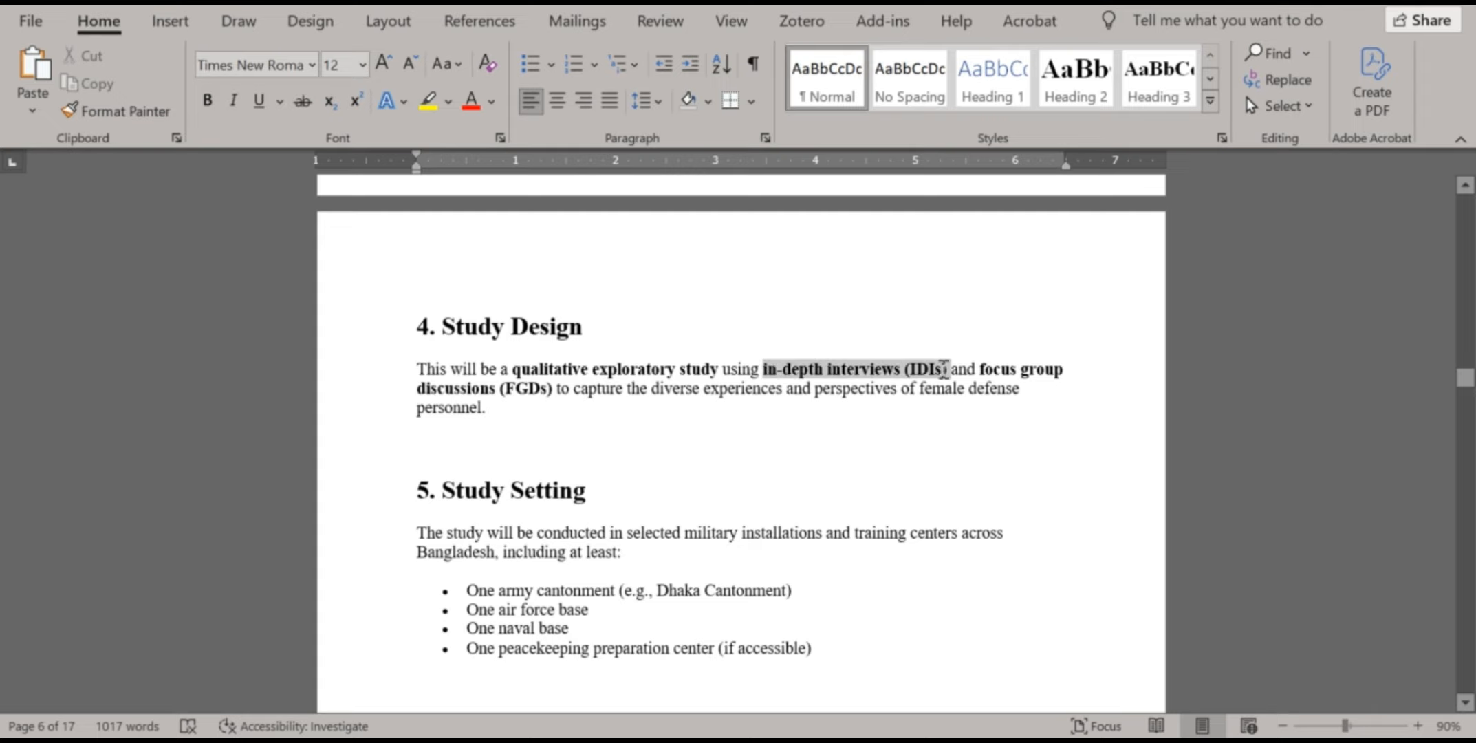
click(502, 26)
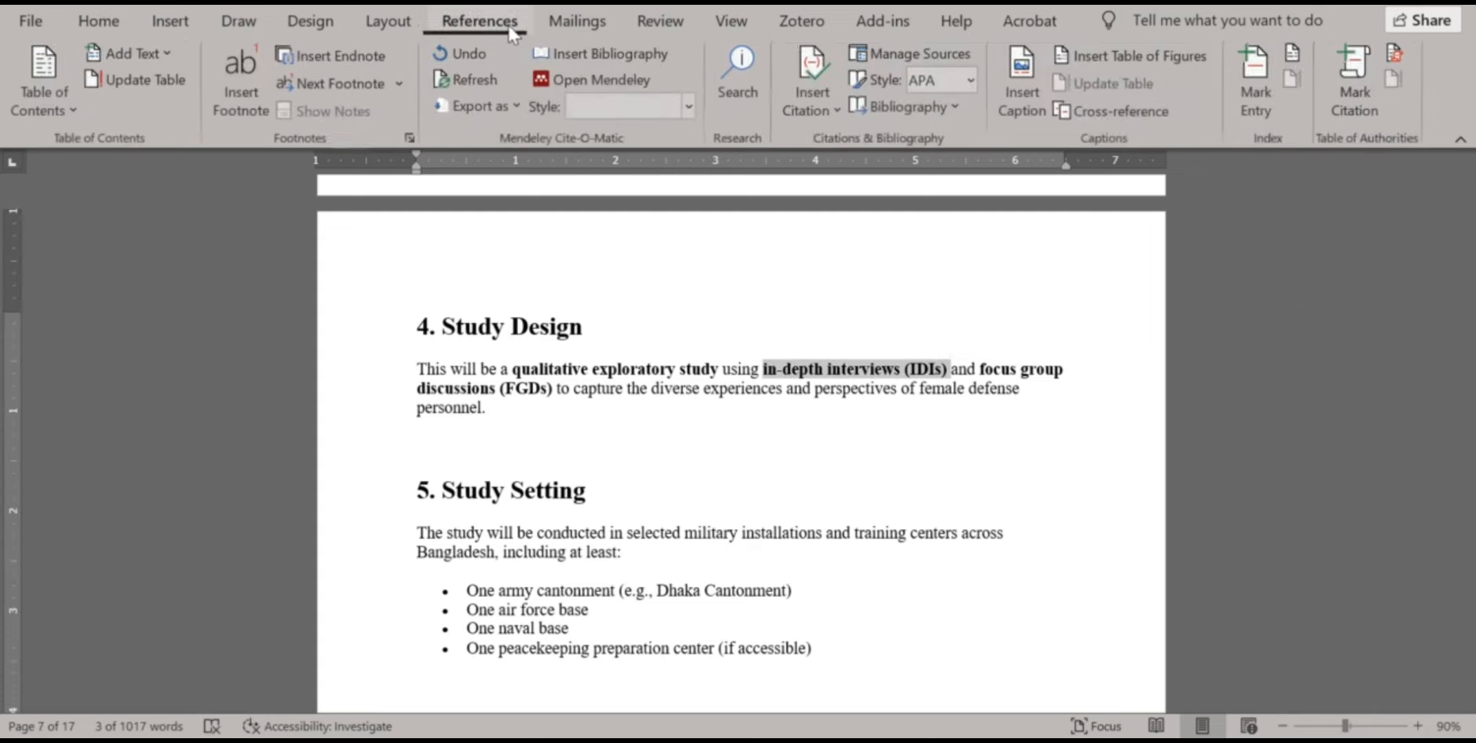
click(1261, 86)
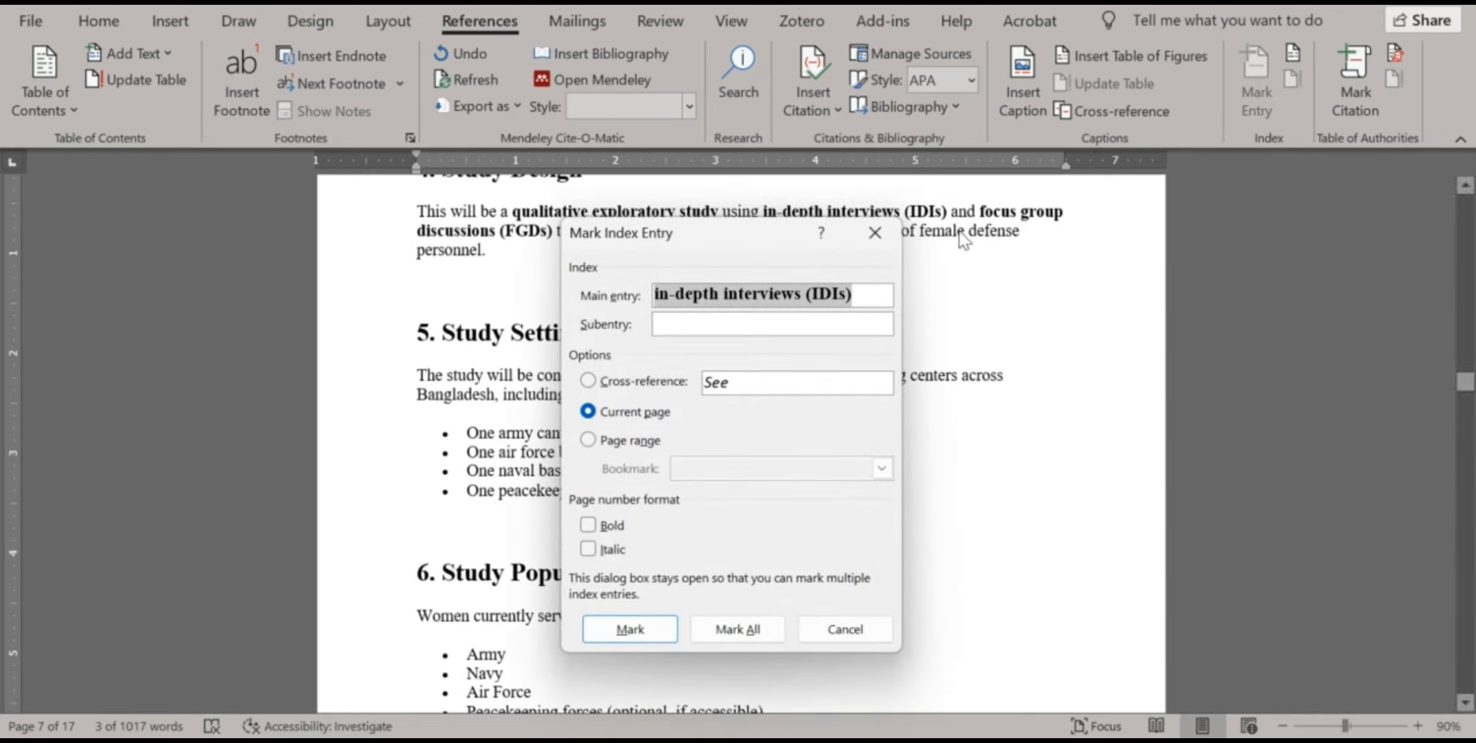
drag(868, 294, 814, 292)
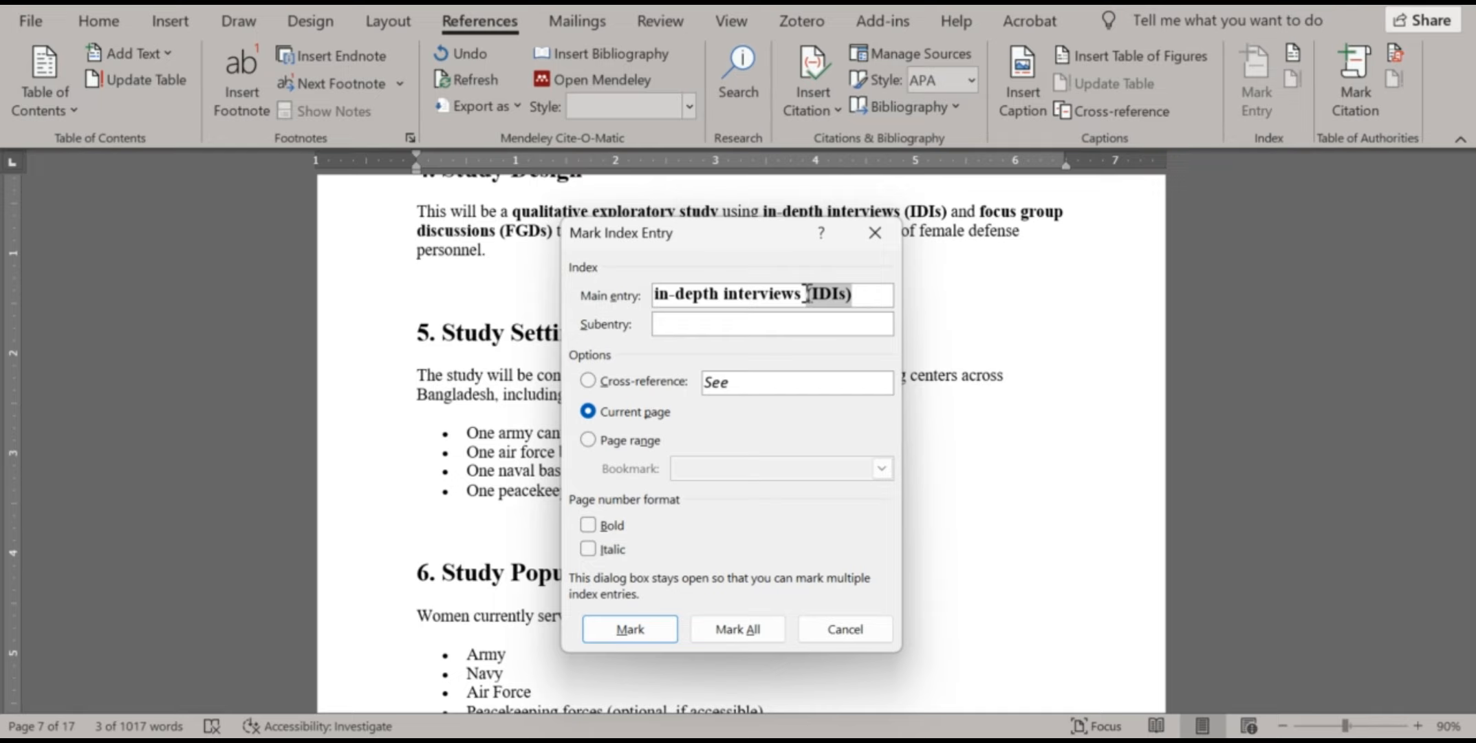
key(BackSpace)
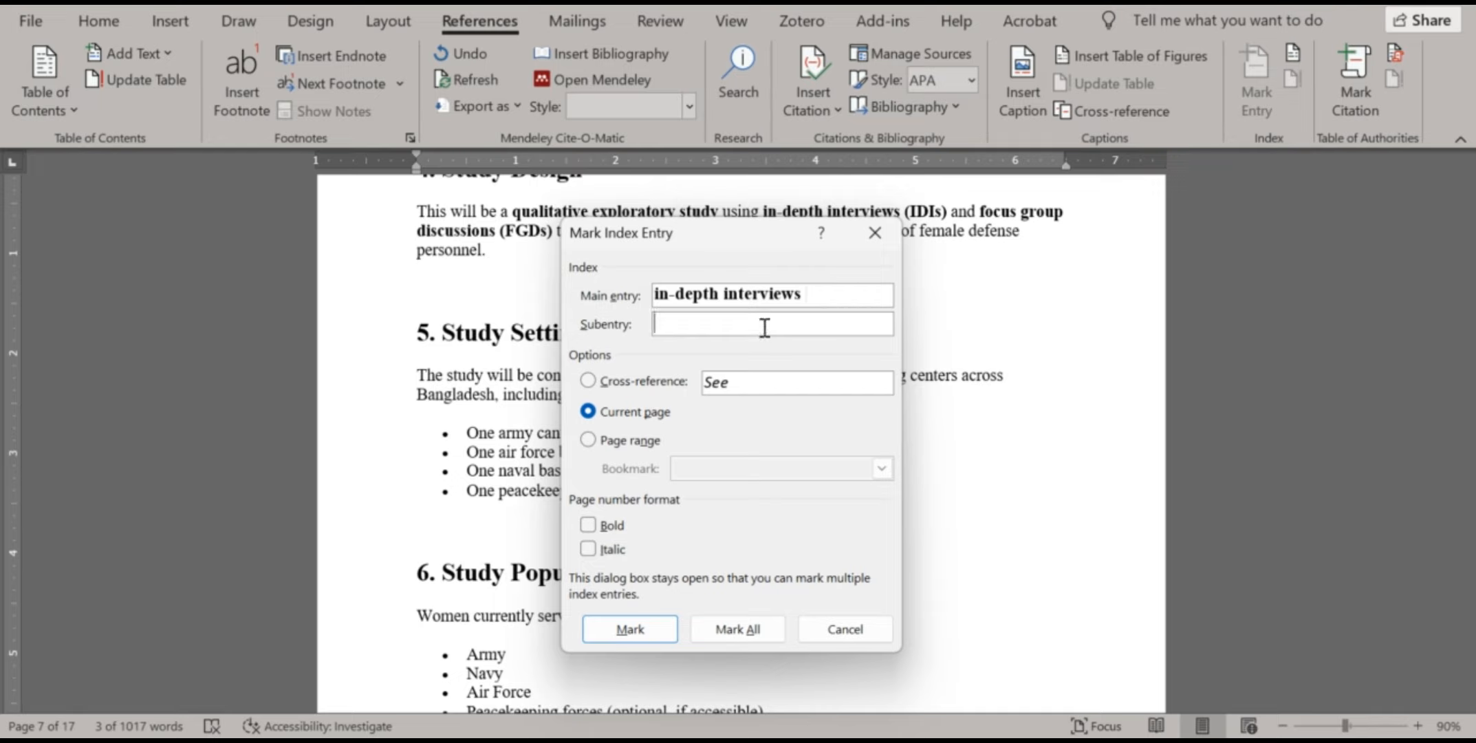
text((IDIs))
click(638, 627)
click(843, 627)
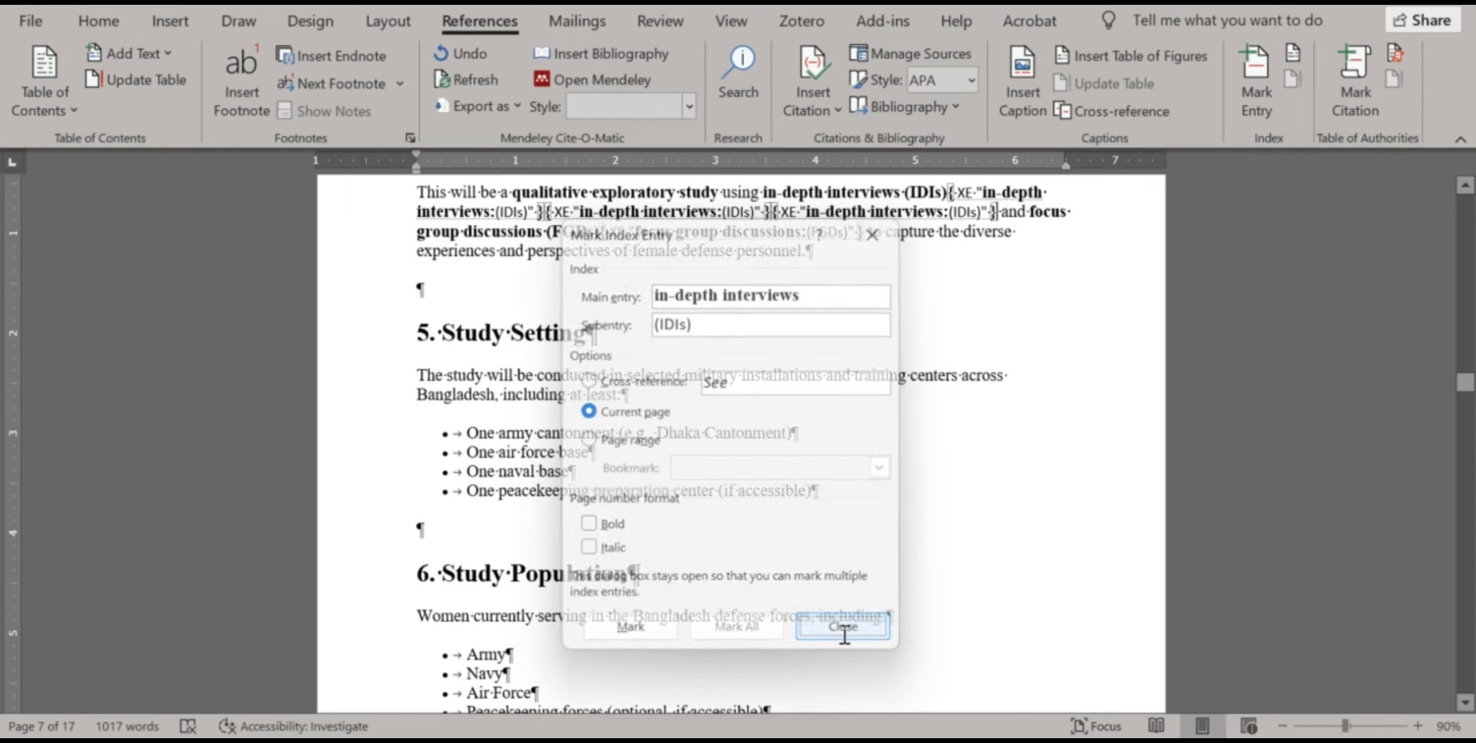
click(98, 21)
Hide formatting marks and select 'focus group discussions (FGDs)' for a Mark Entry index entry
click(753, 64)
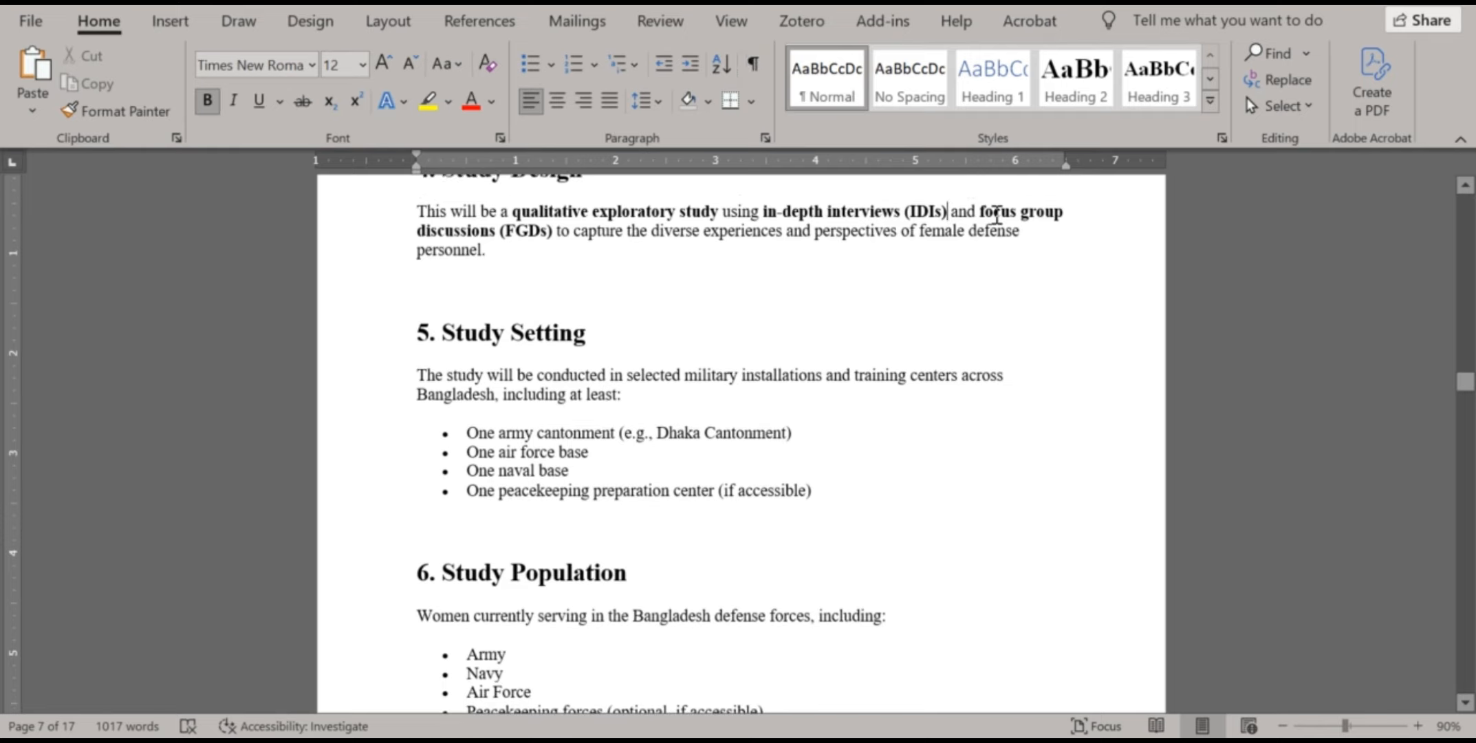
drag(981, 210, 554, 230)
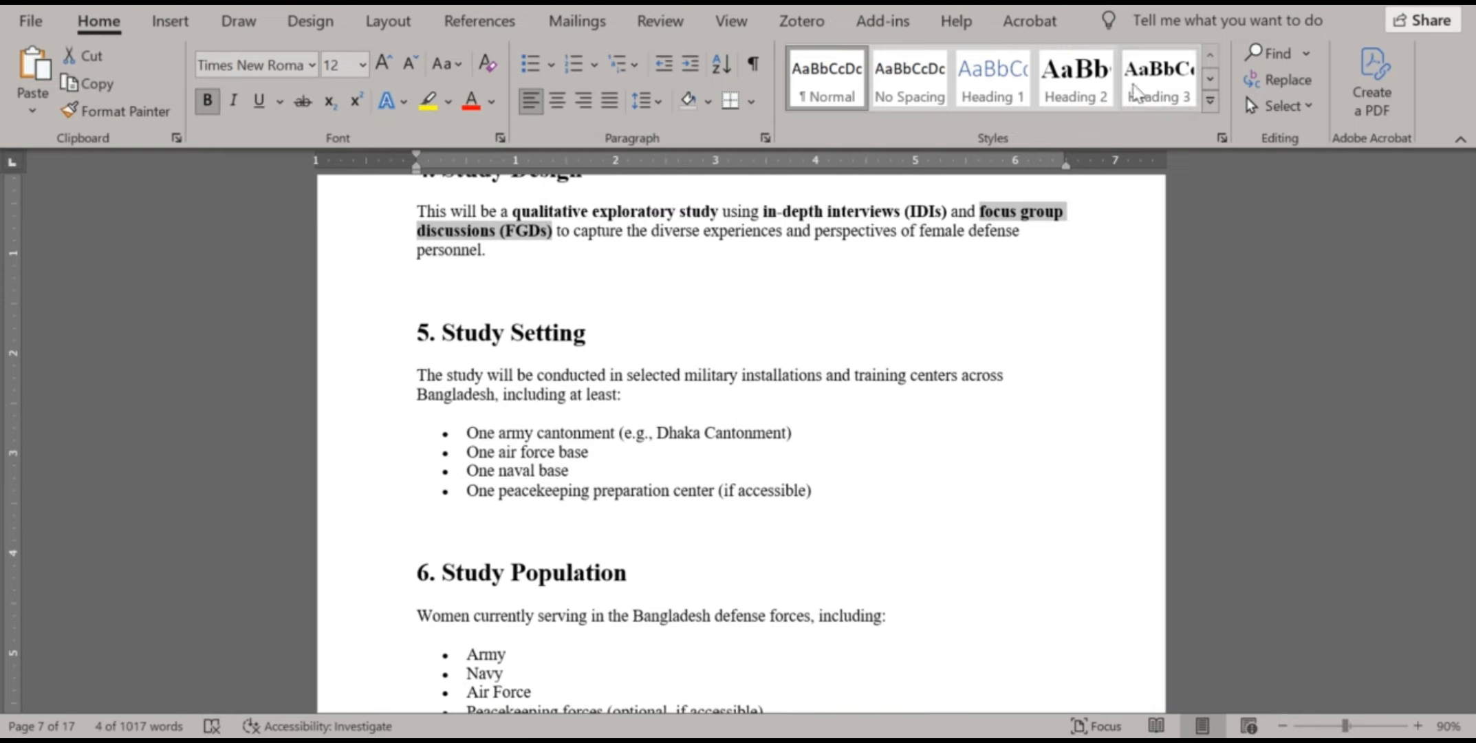
click(479, 21)
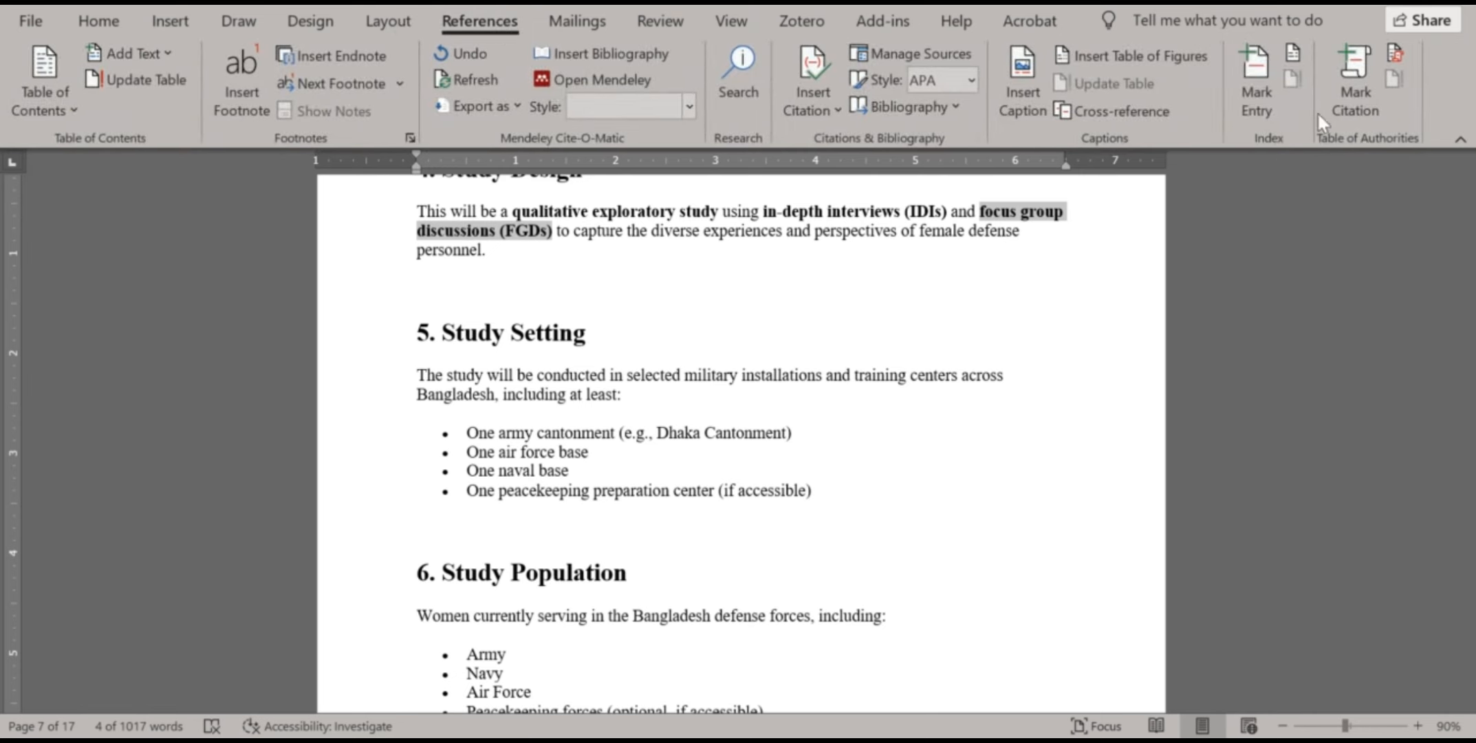
click(1272, 83)
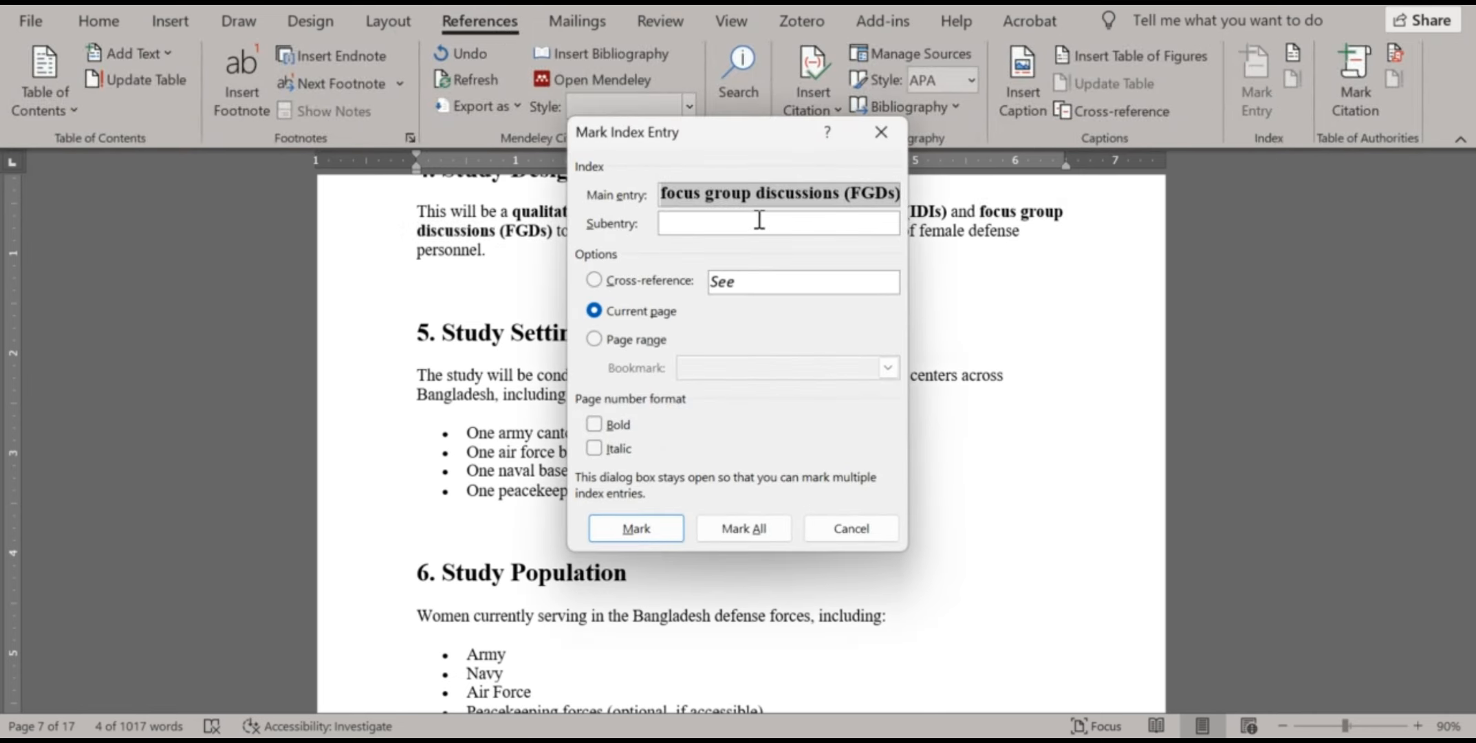
Mark 'focus group discussions' as an index entry, moving '(FGDs)' into the subentry
click(850, 194)
double_click(874, 194)
key(ctrl+c)
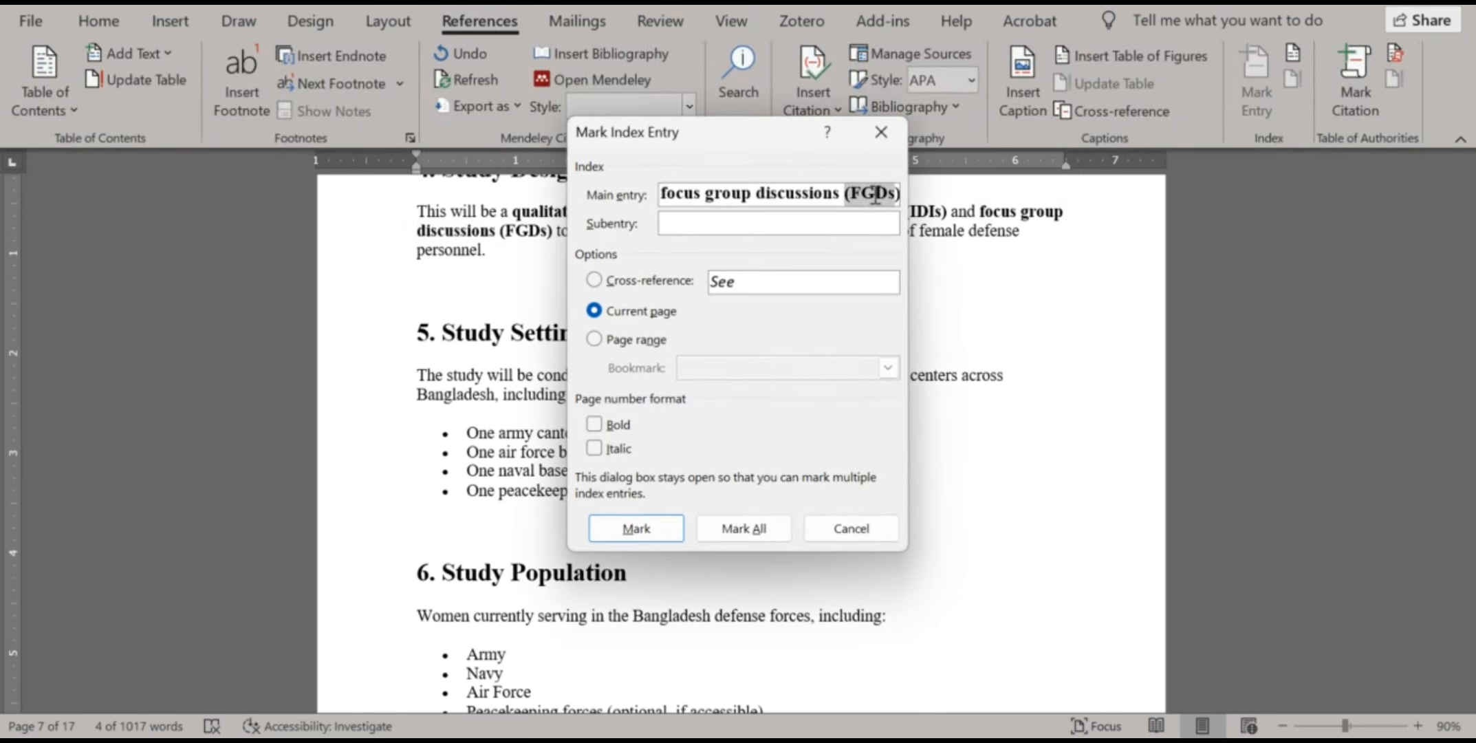
key(BackSpace)
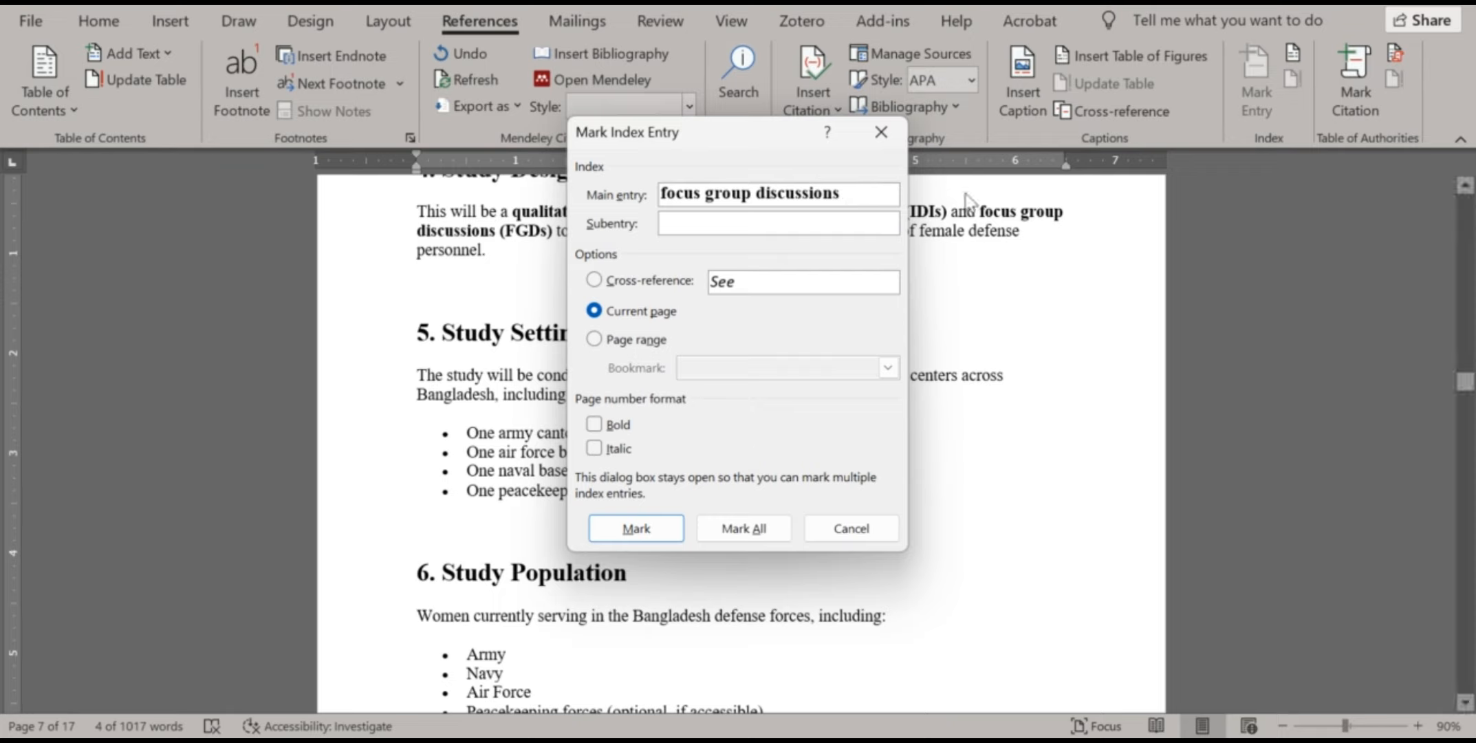
click(775, 223)
key(ctrl+v)
click(664, 526)
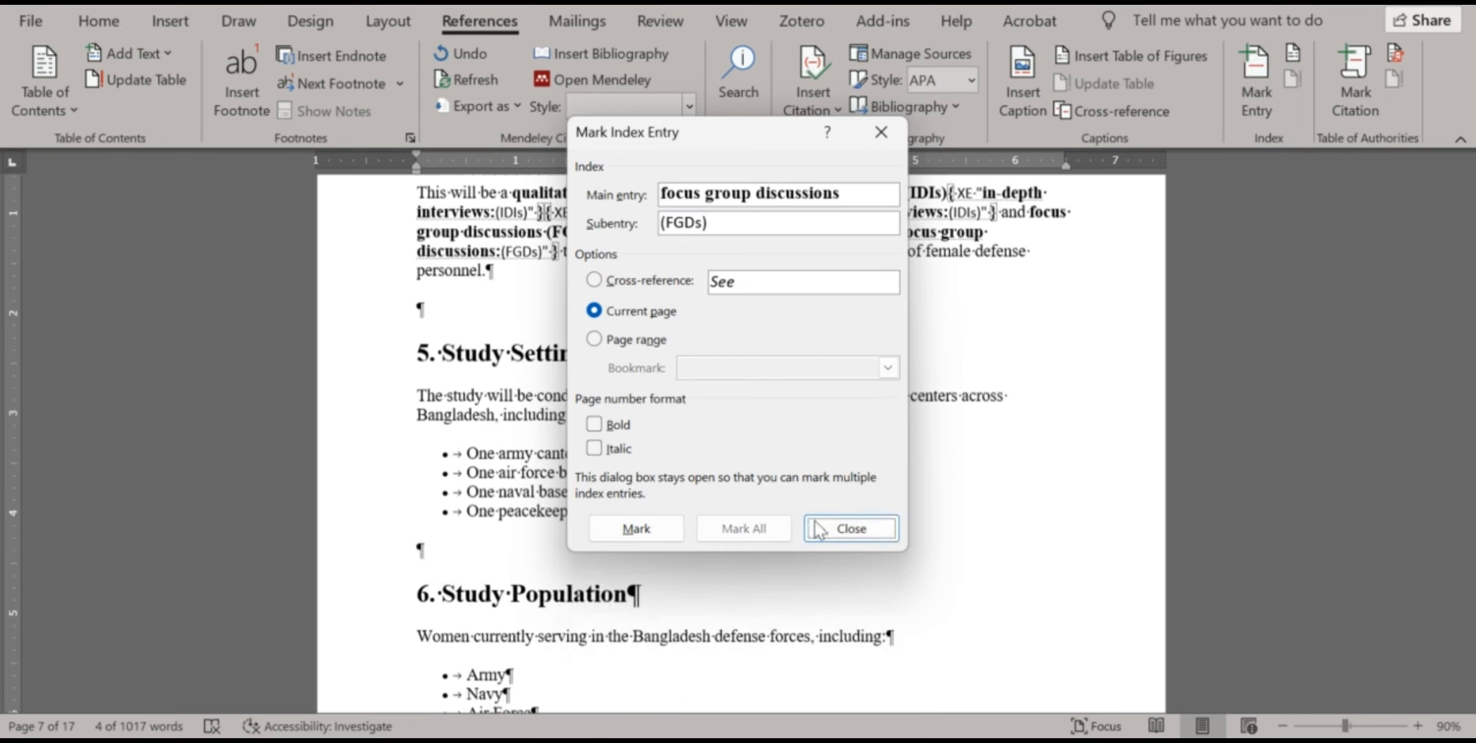
click(819, 528)
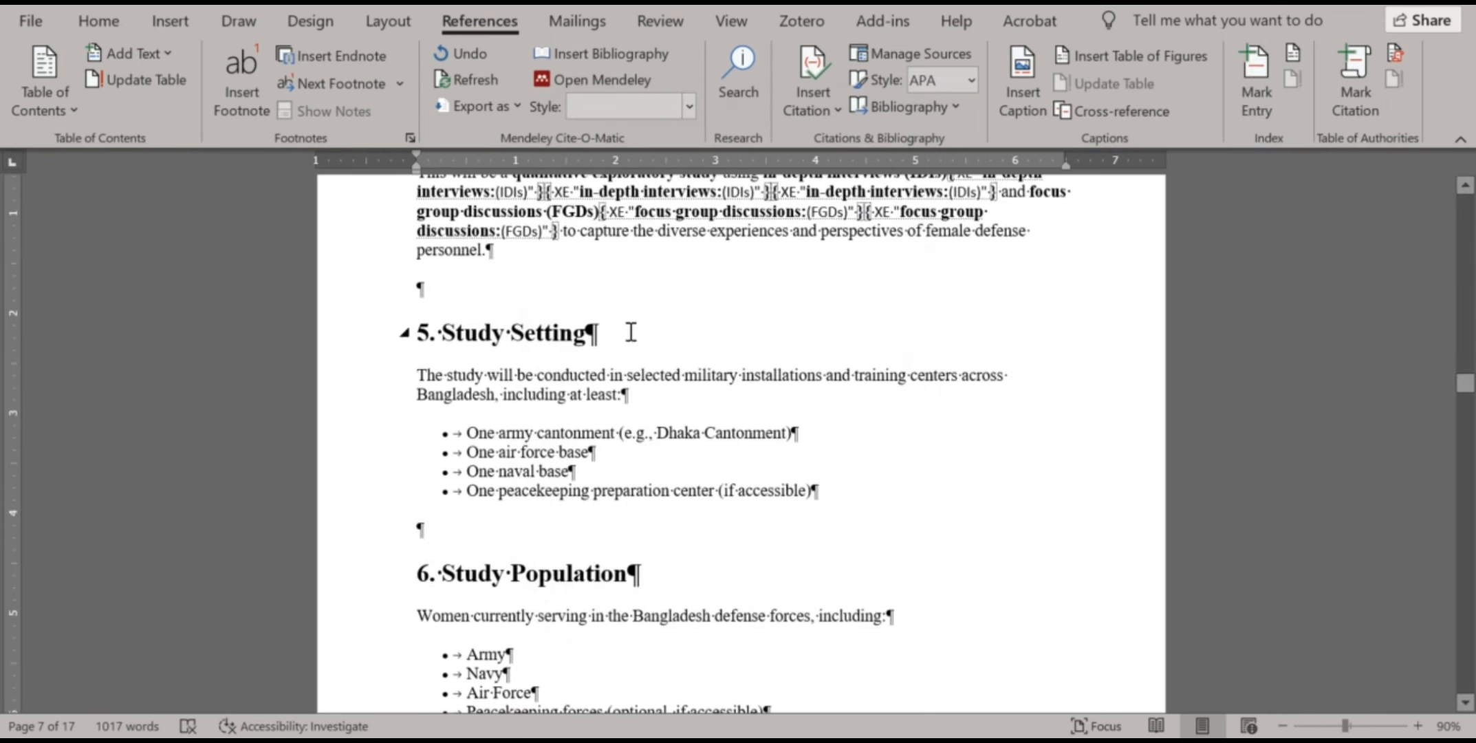
click(177, 29)
click(128, 21)
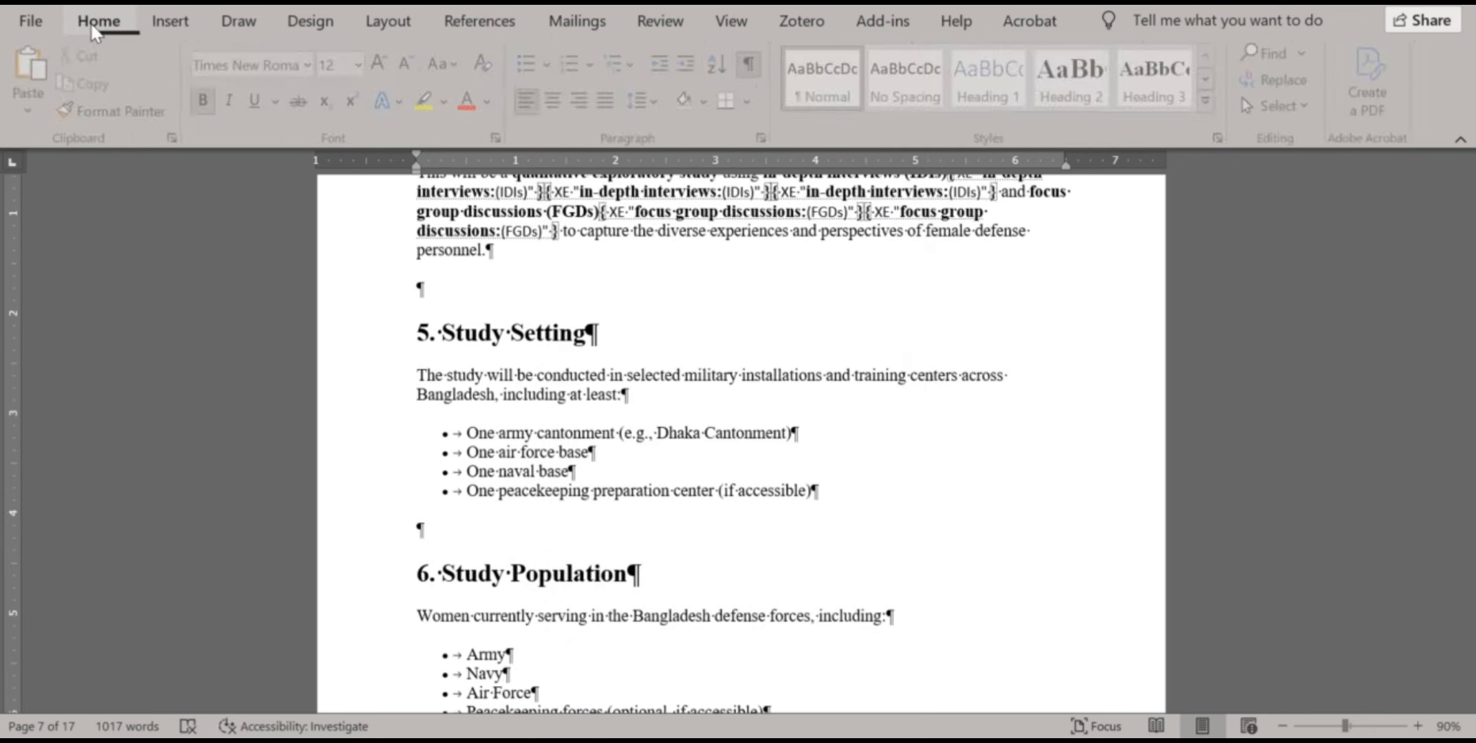
Add a blank line beneath the List of abbreviation heading on page 3
click(761, 71)
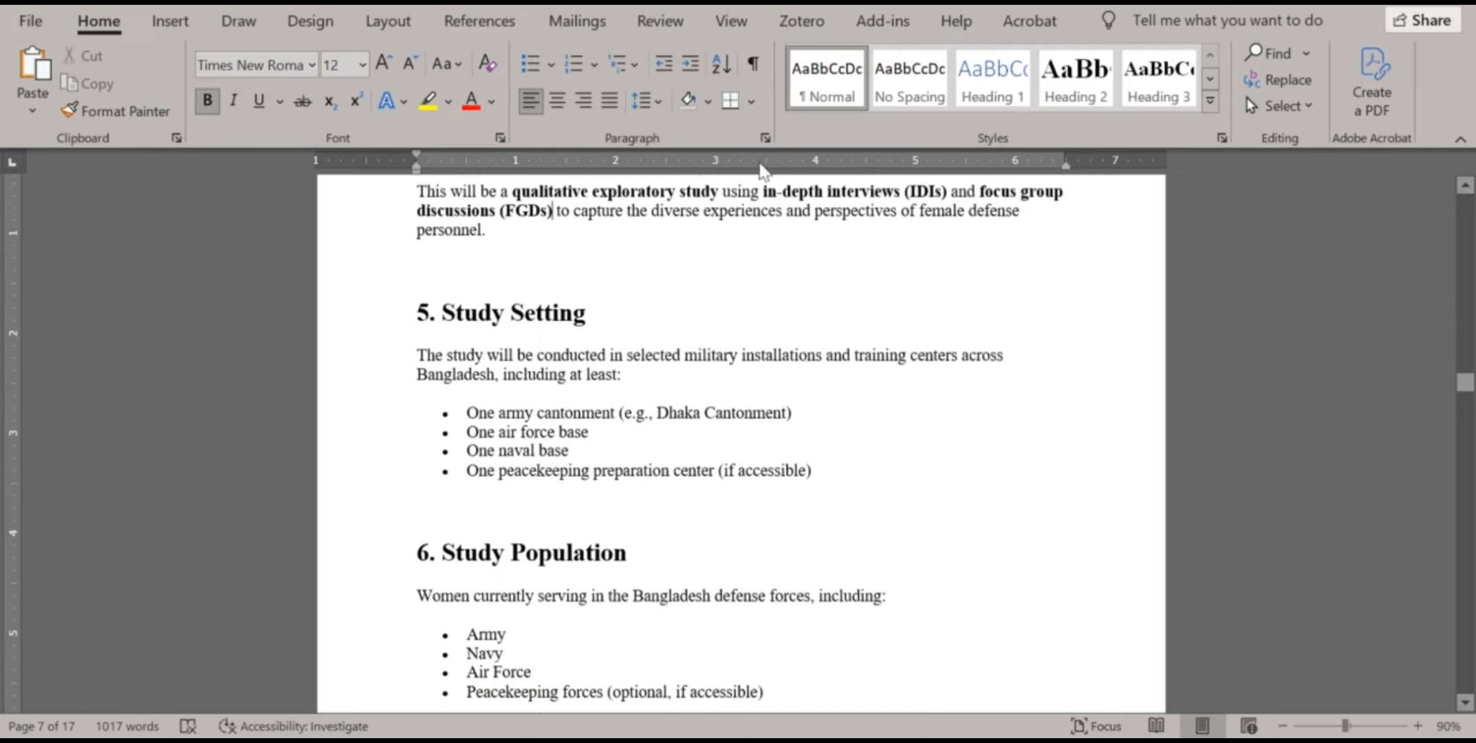
scroll(744, 398, up, 2)
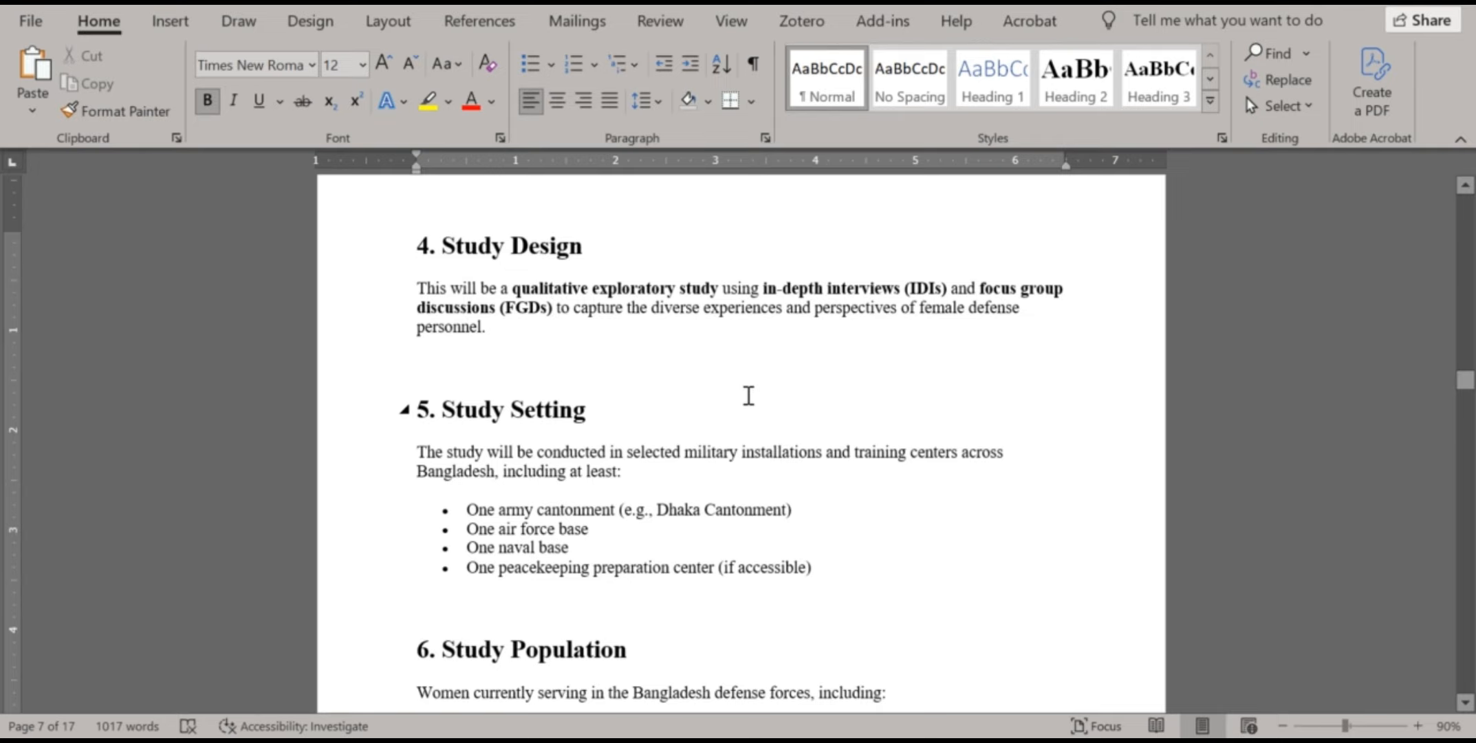
scroll(750, 391, up, 6)
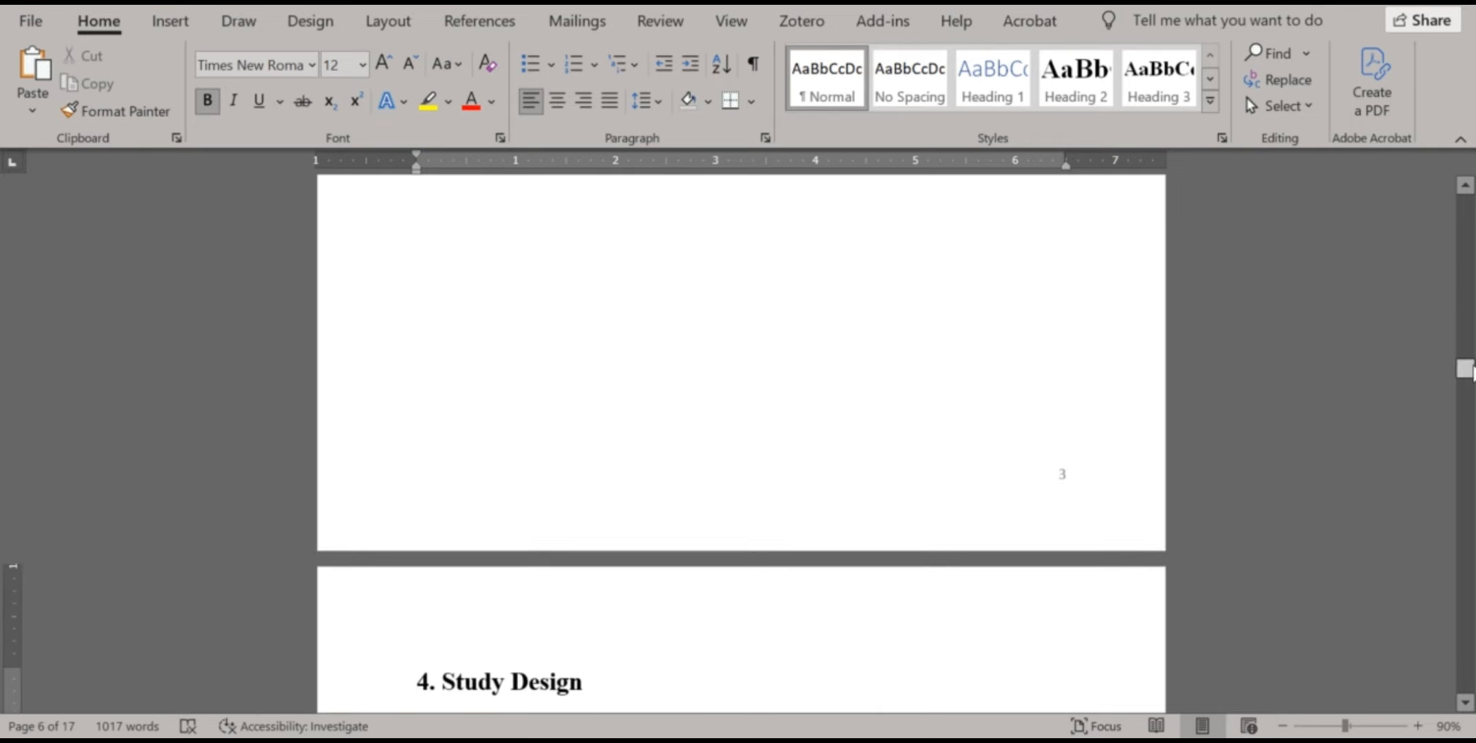
drag(1465, 379, 1469, 244)
scroll(896, 429, down, 9)
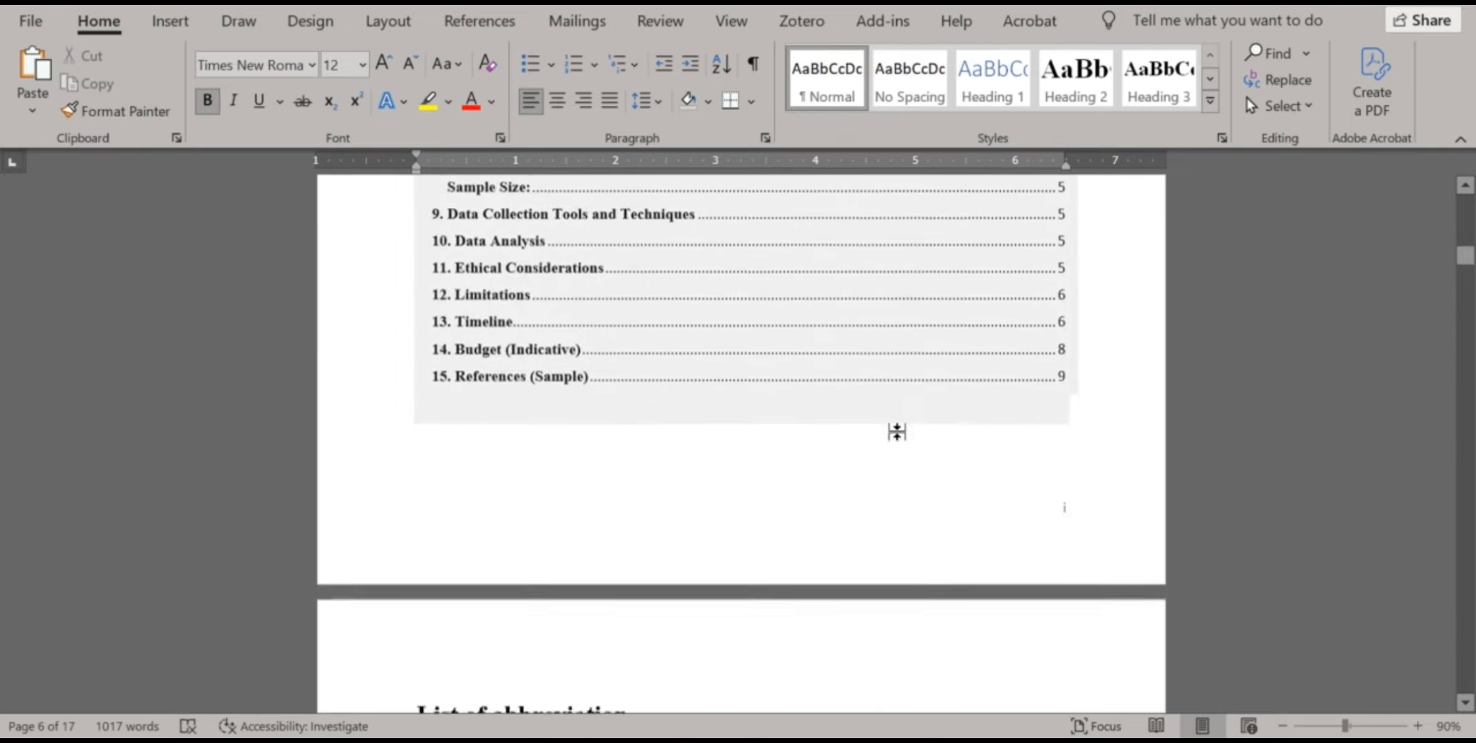
scroll(847, 433, down, 1)
click(410, 373)
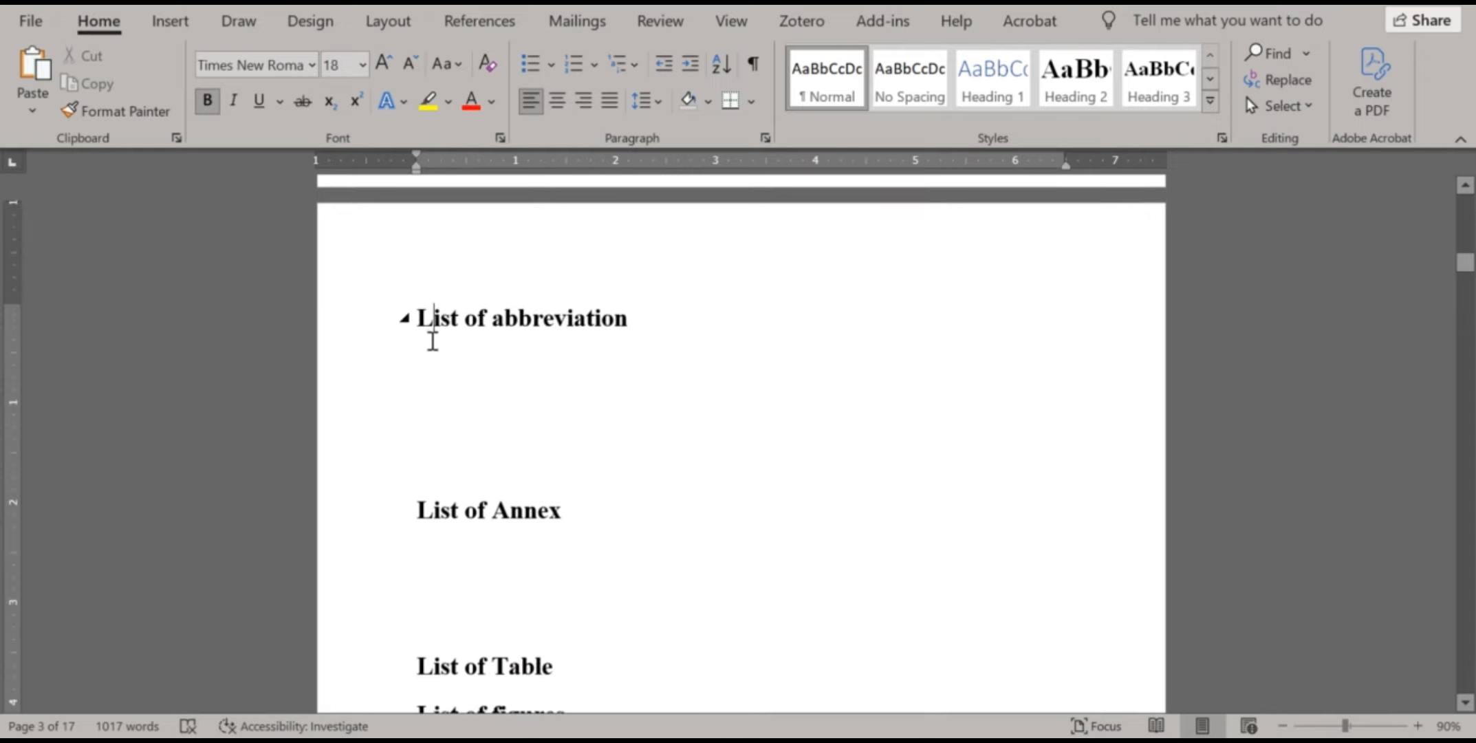
double_click(426, 356)
click(445, 368)
click(656, 321)
key(Return)
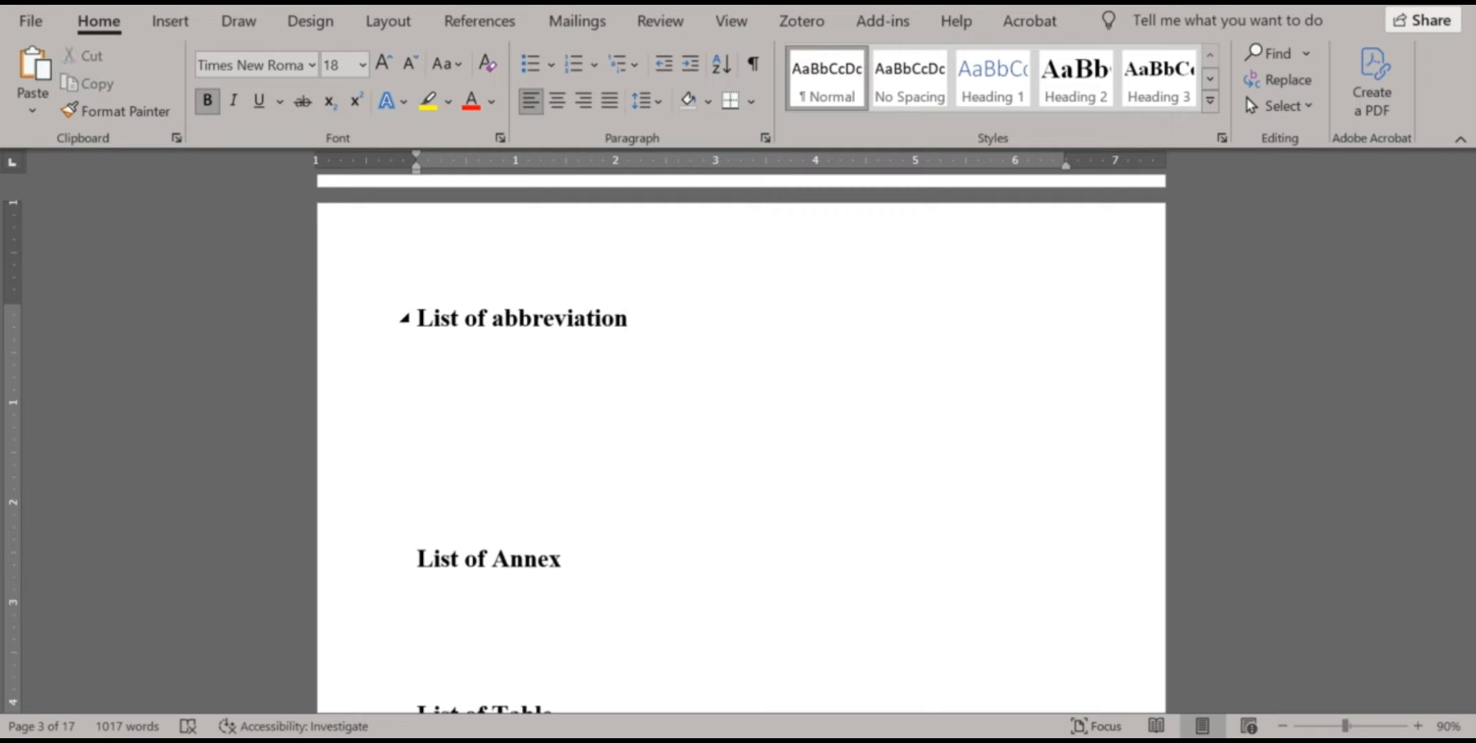
click(482, 27)
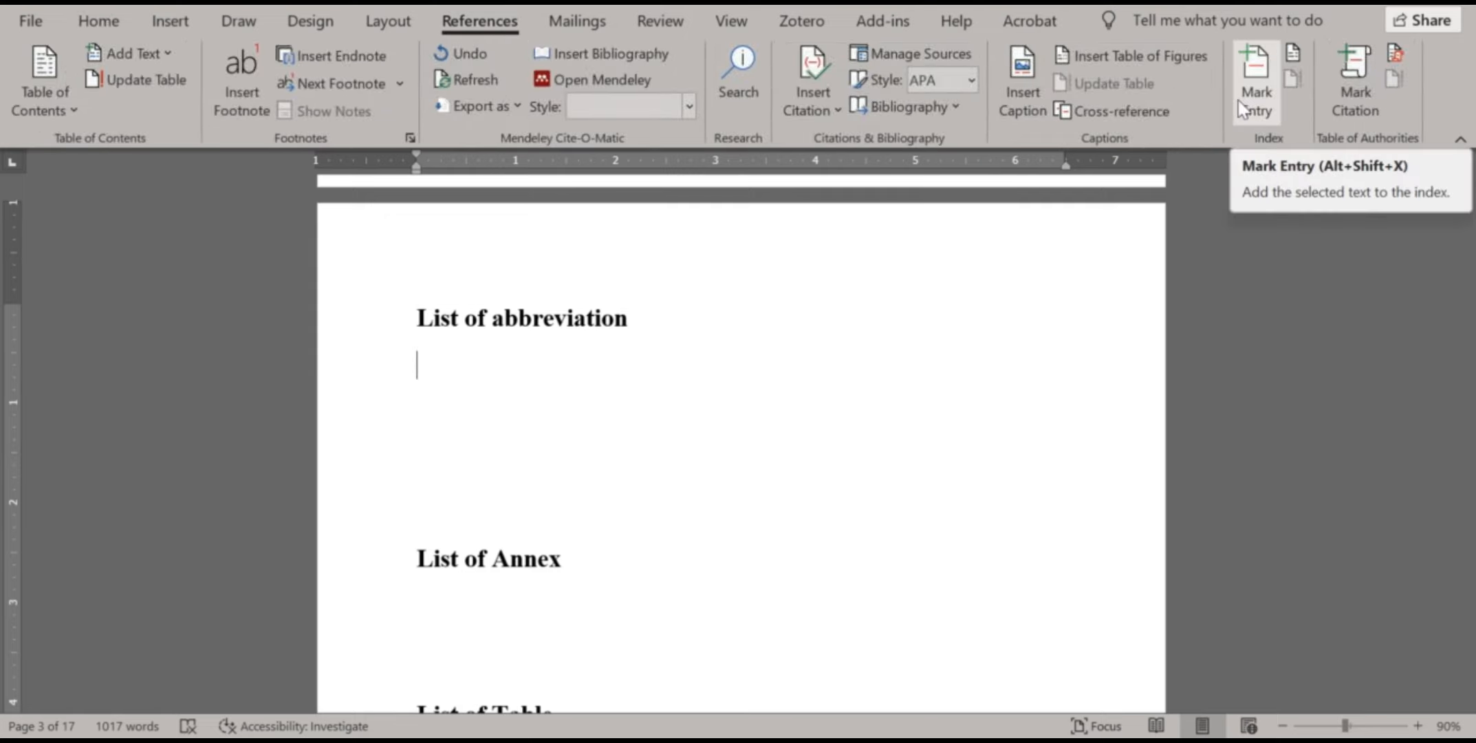
Set the index to 1 column with right-aligned page numbers and dotted leaders
click(1292, 60)
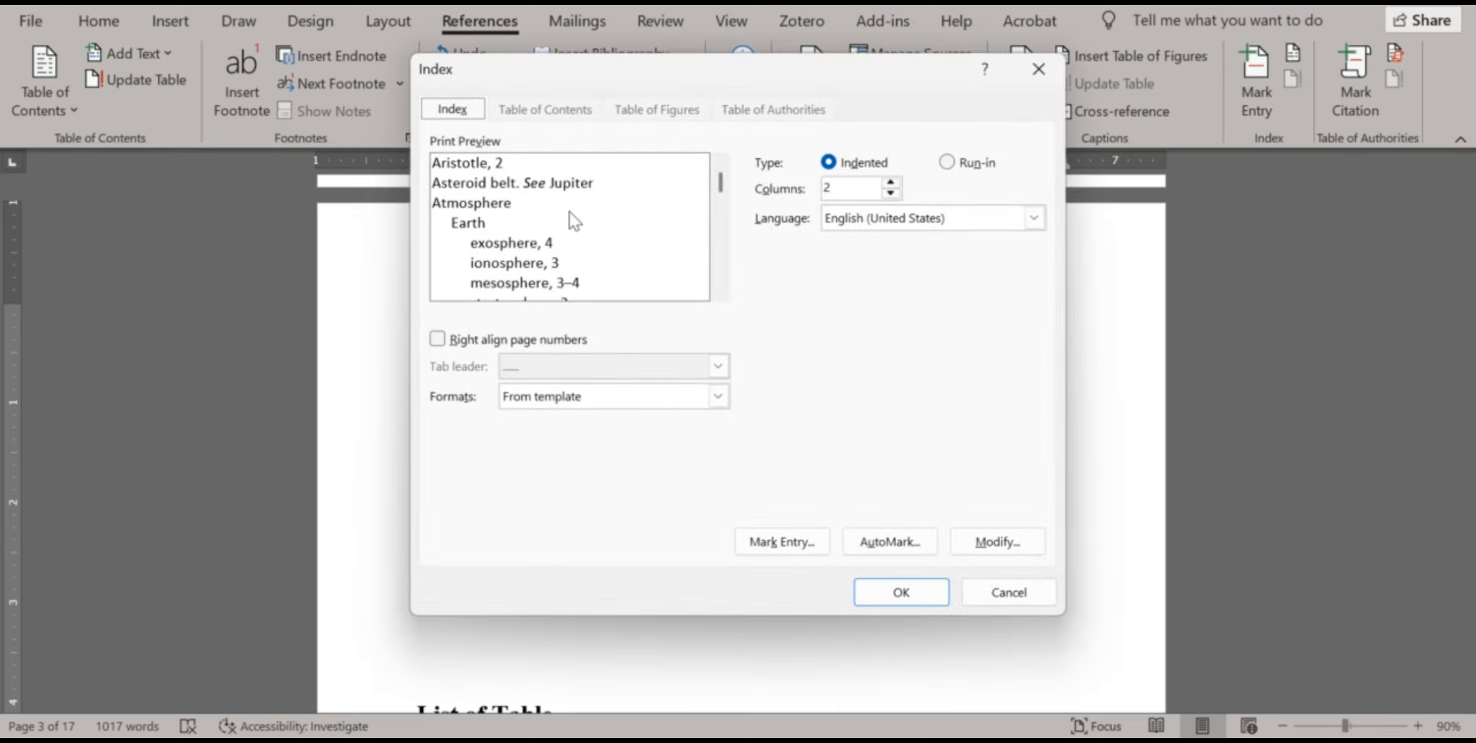
click(890, 183)
click(890, 192)
click(438, 340)
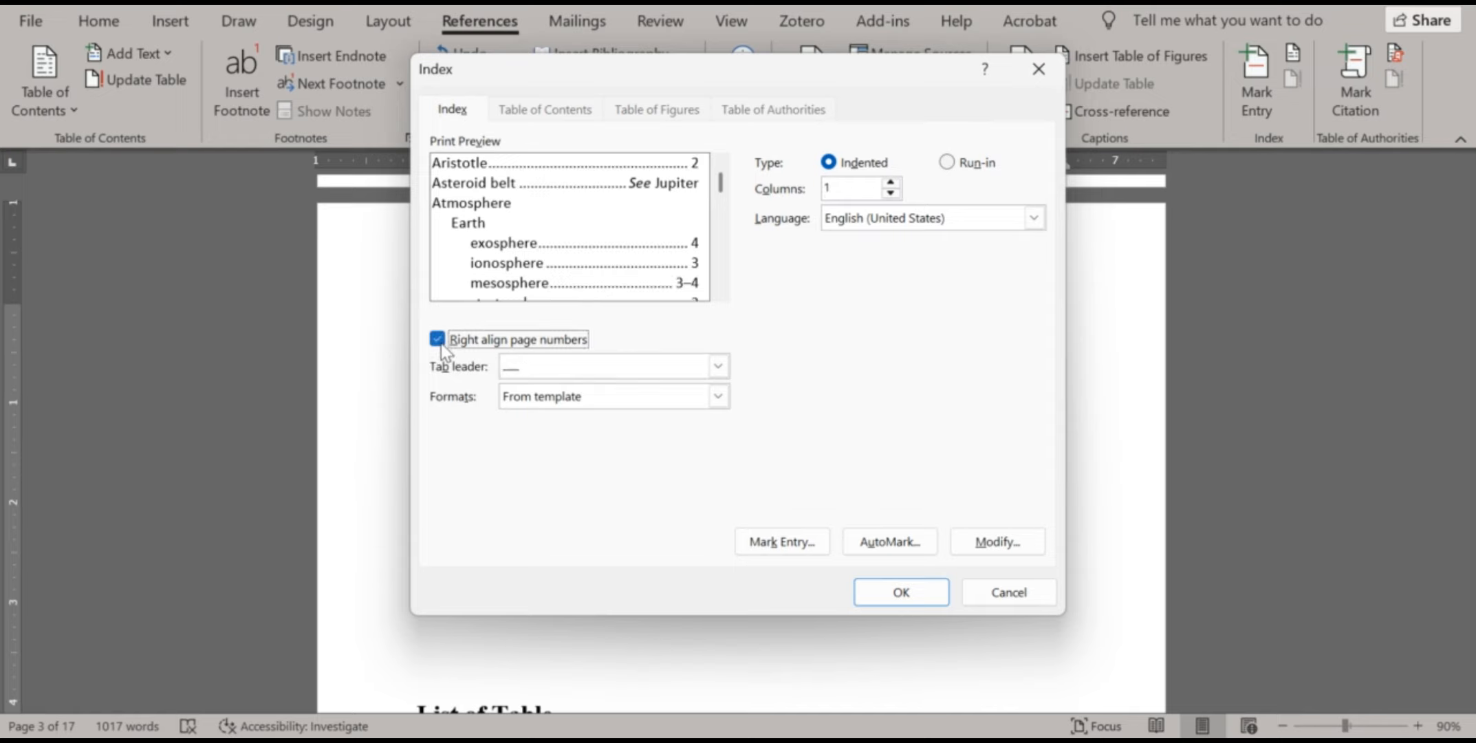
click(719, 367)
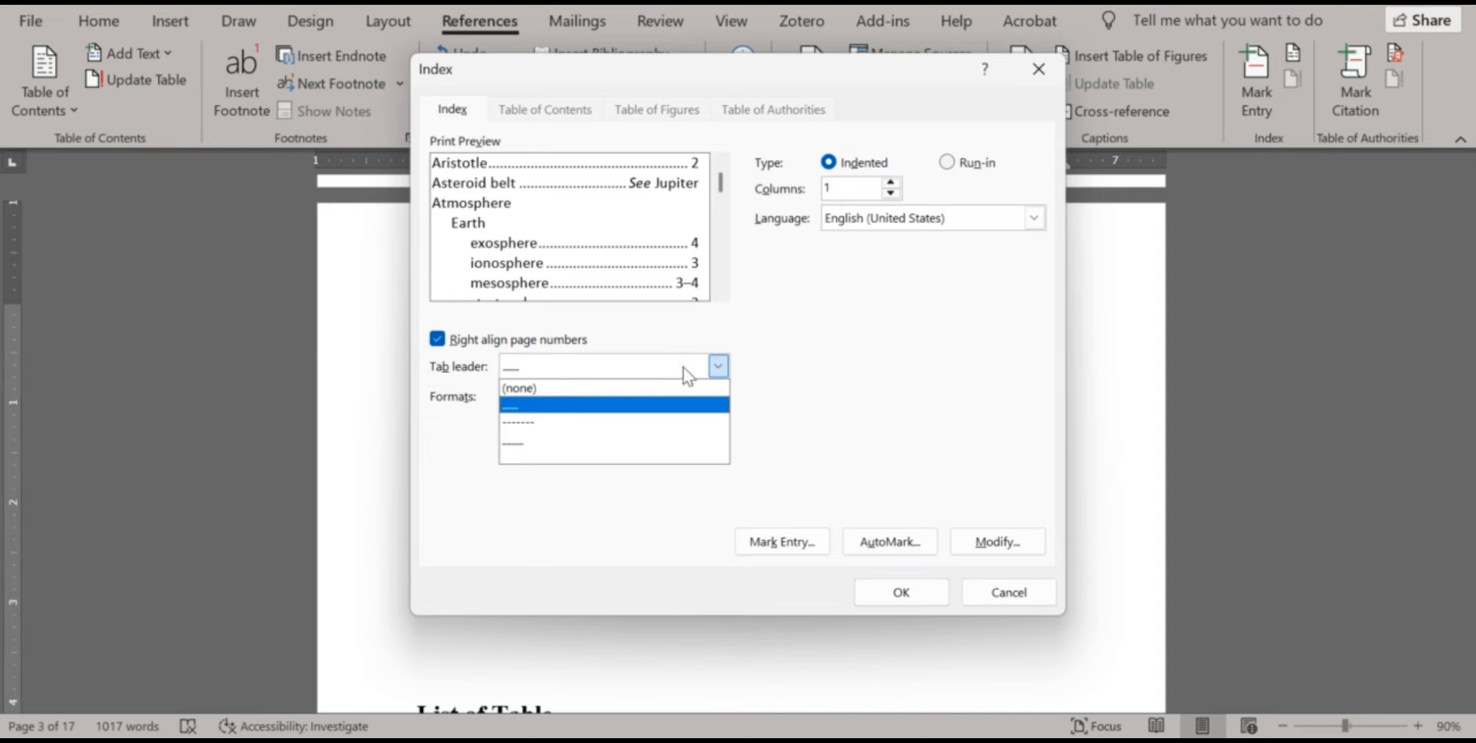
click(717, 367)
Preview Classic, Fancy and Modern index formats, then settle on From template with right-aligned numbers
click(717, 397)
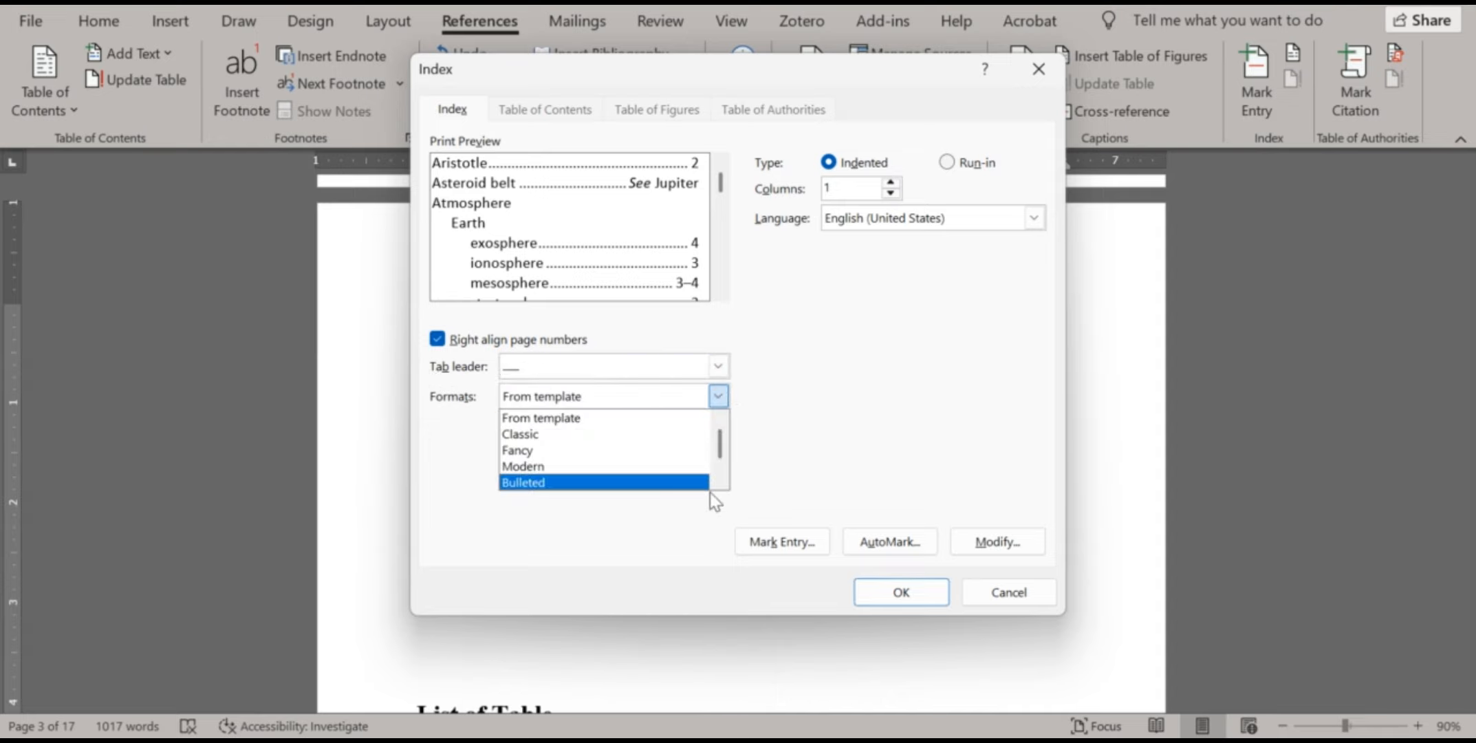
click(616, 435)
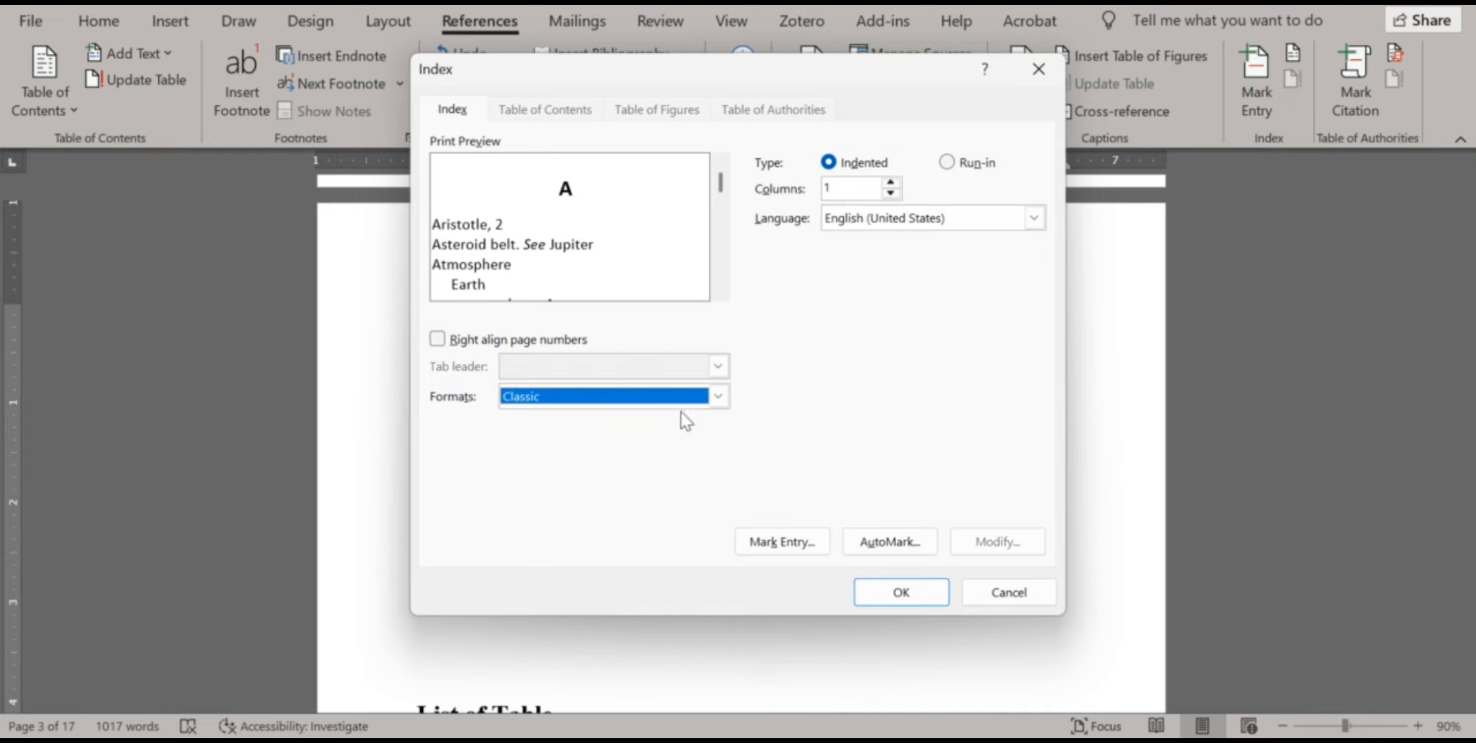
click(728, 399)
click(573, 451)
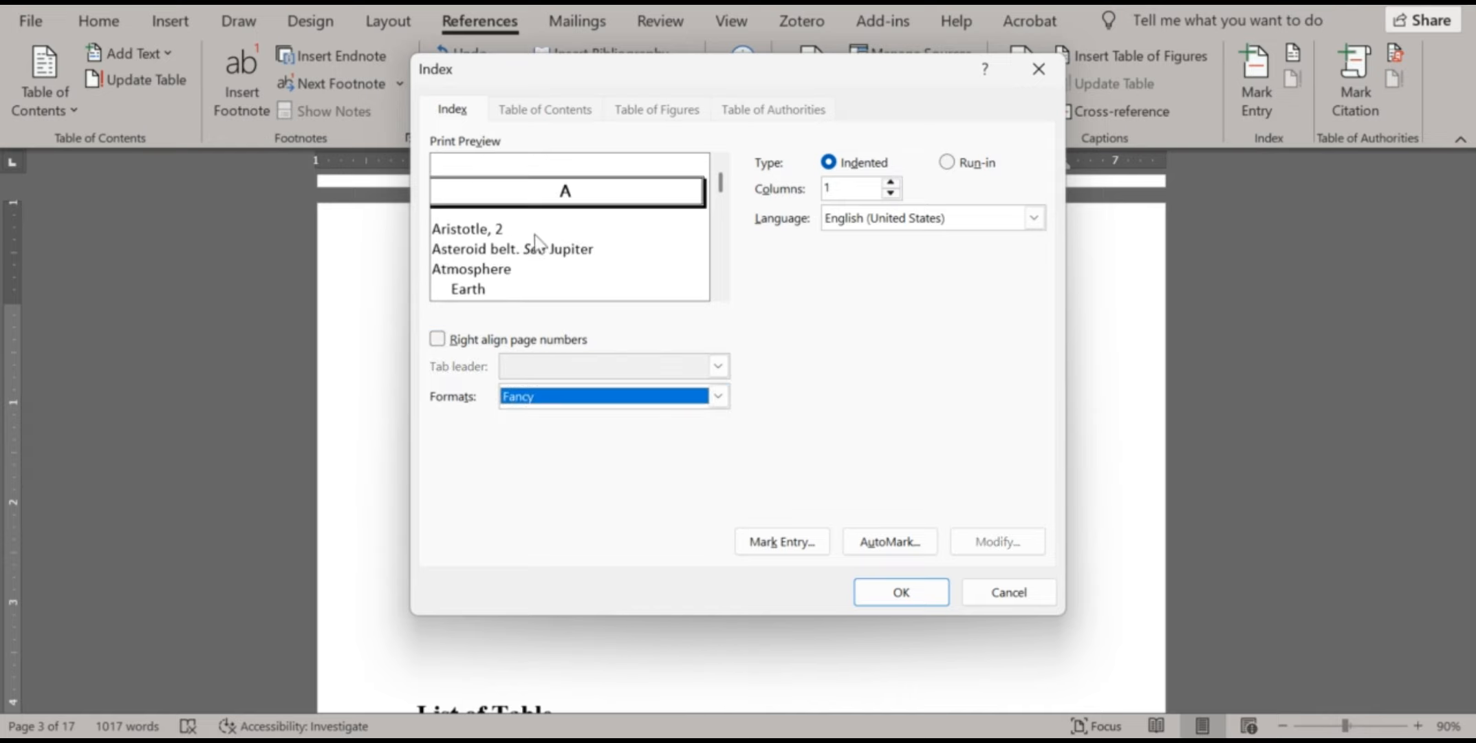
click(719, 401)
click(544, 462)
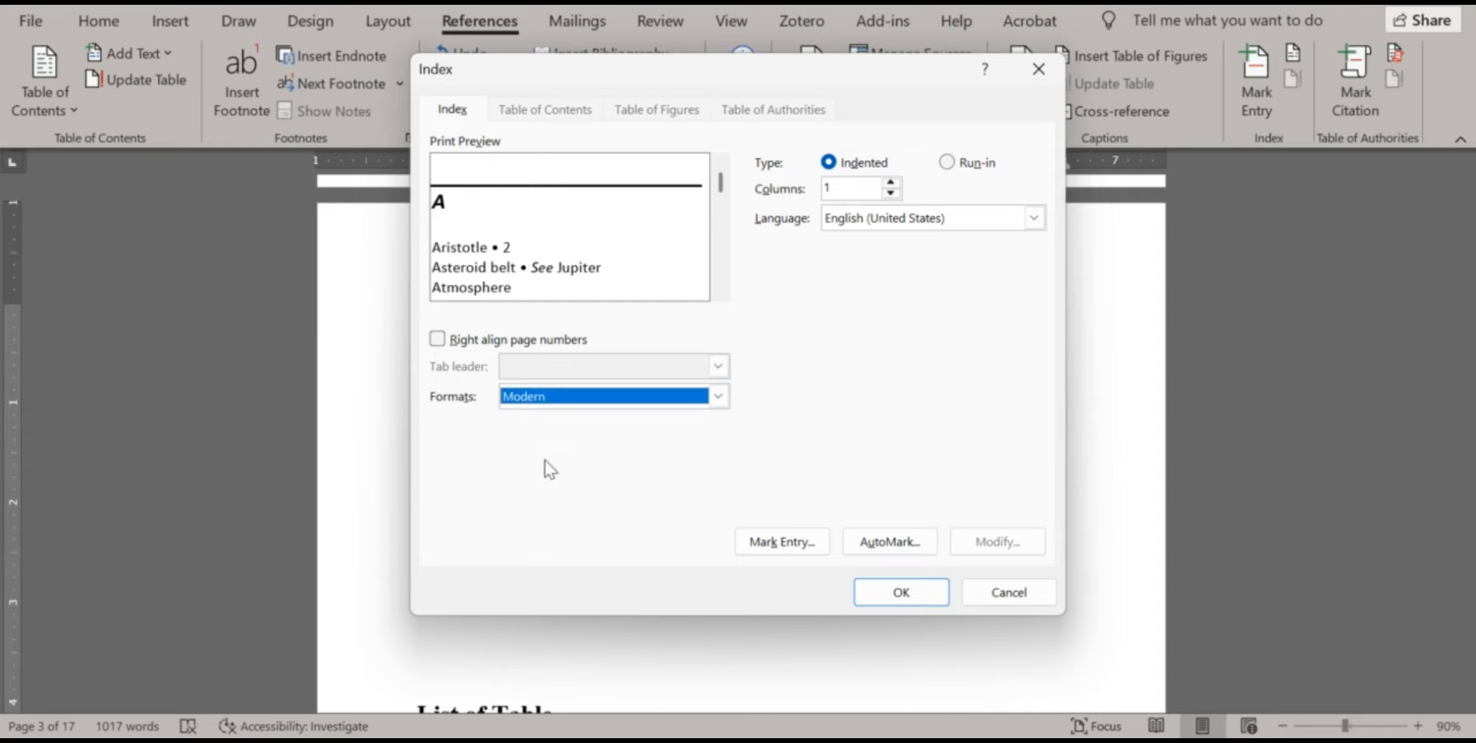
click(717, 397)
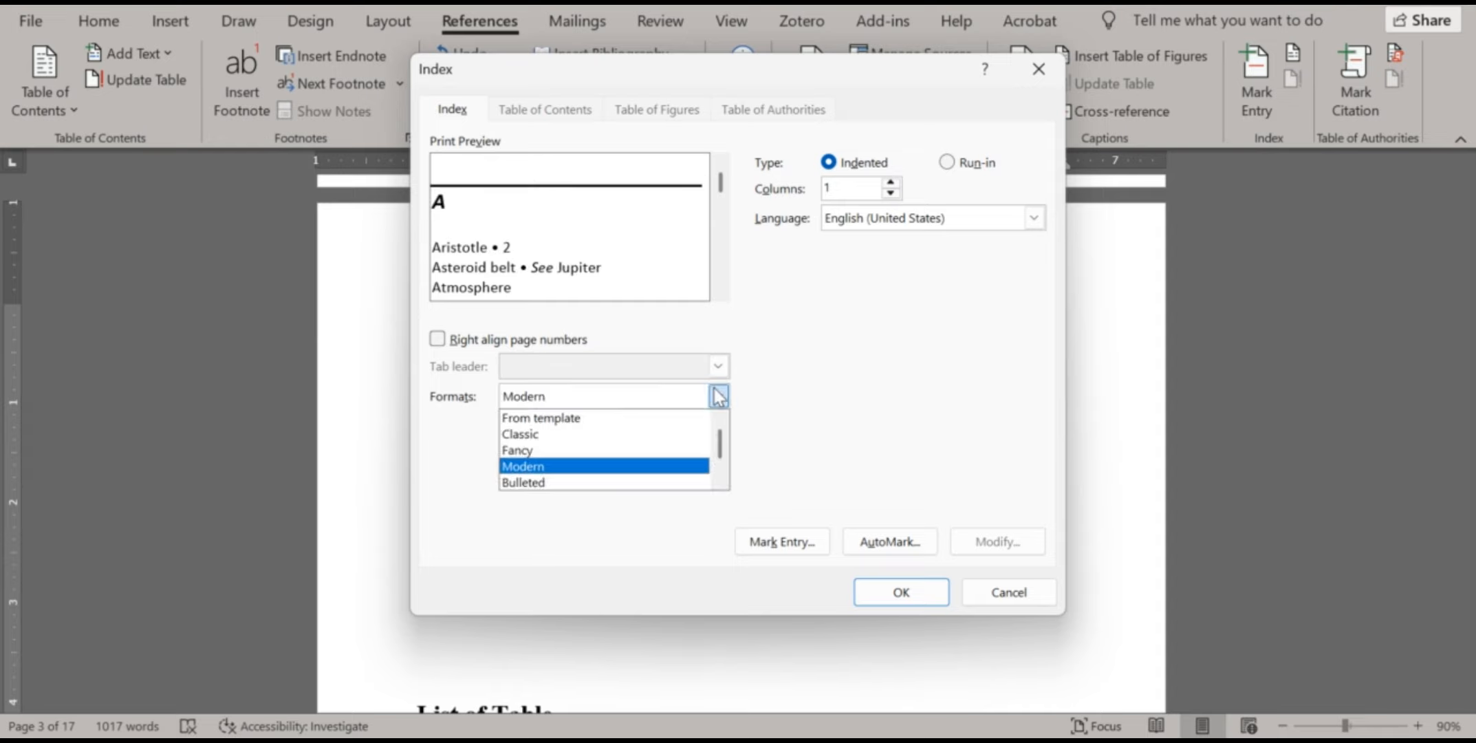
click(722, 394)
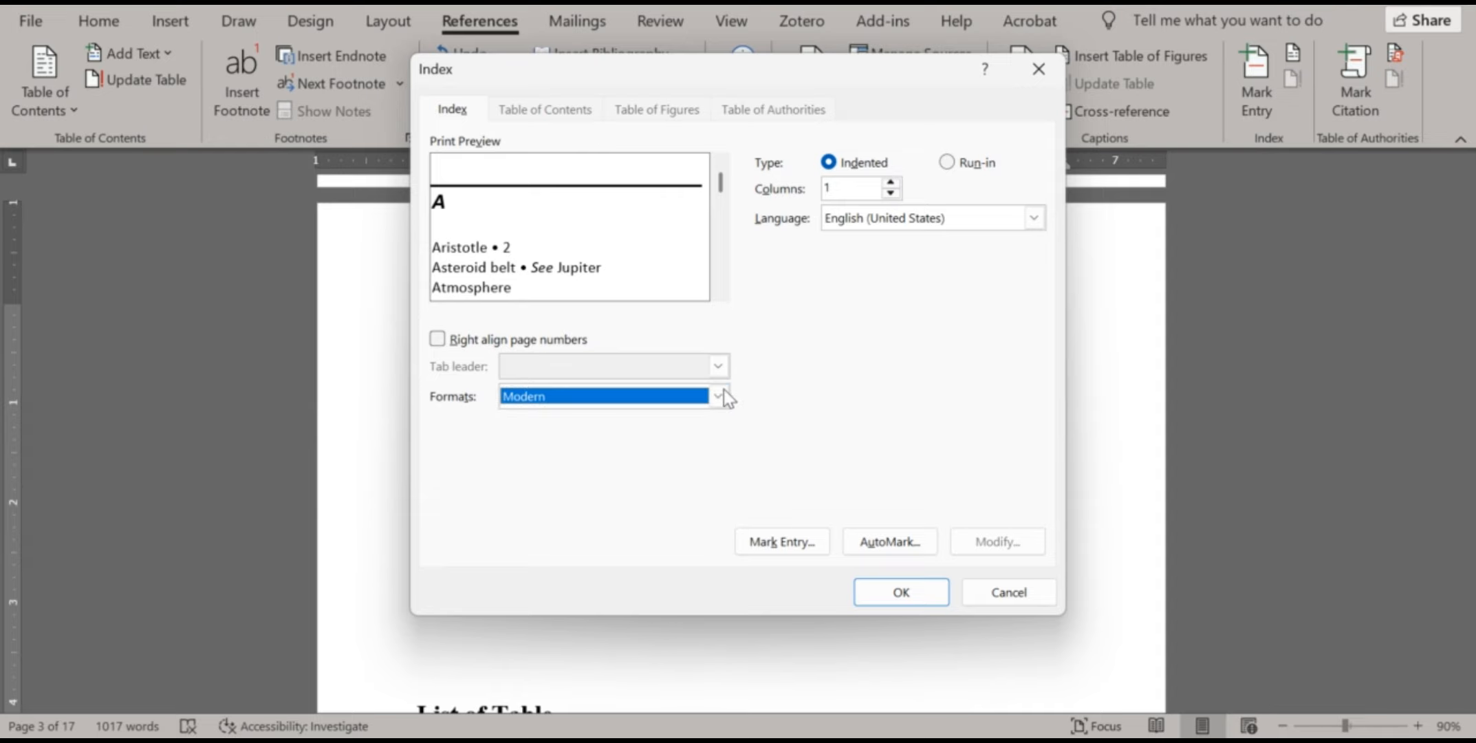
click(722, 392)
click(649, 418)
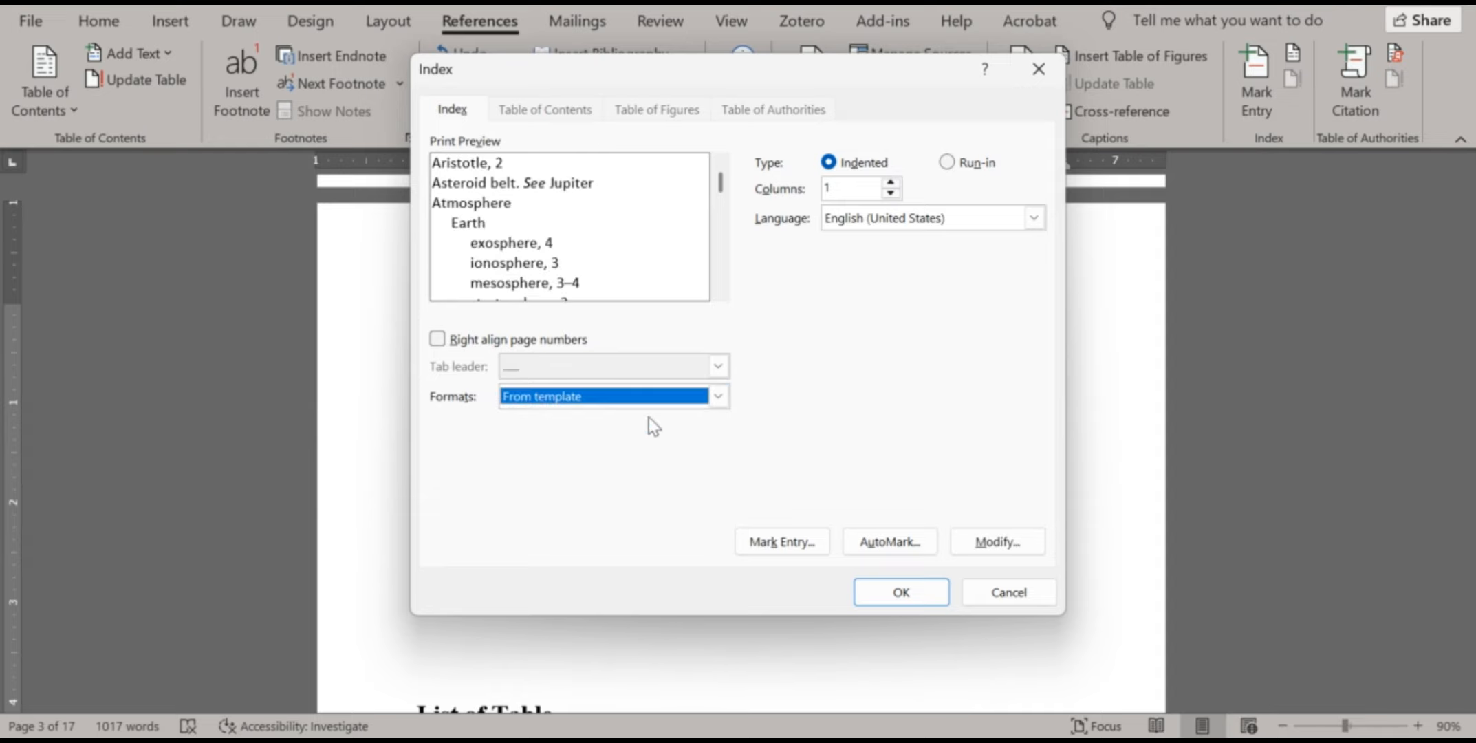
click(446, 341)
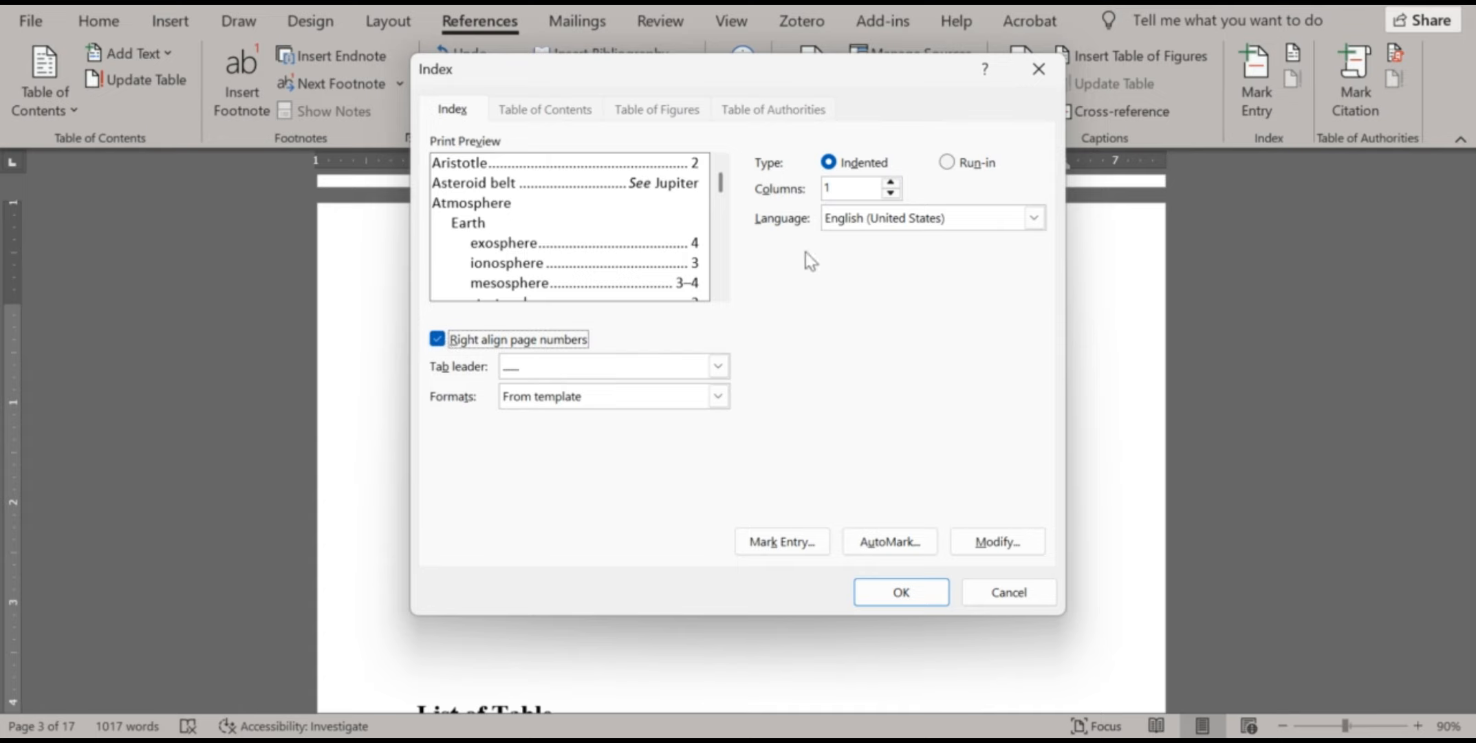
Insert the index, replacing the old one, and review the FGDs, IDIs, IRB and MHM entries
click(906, 592)
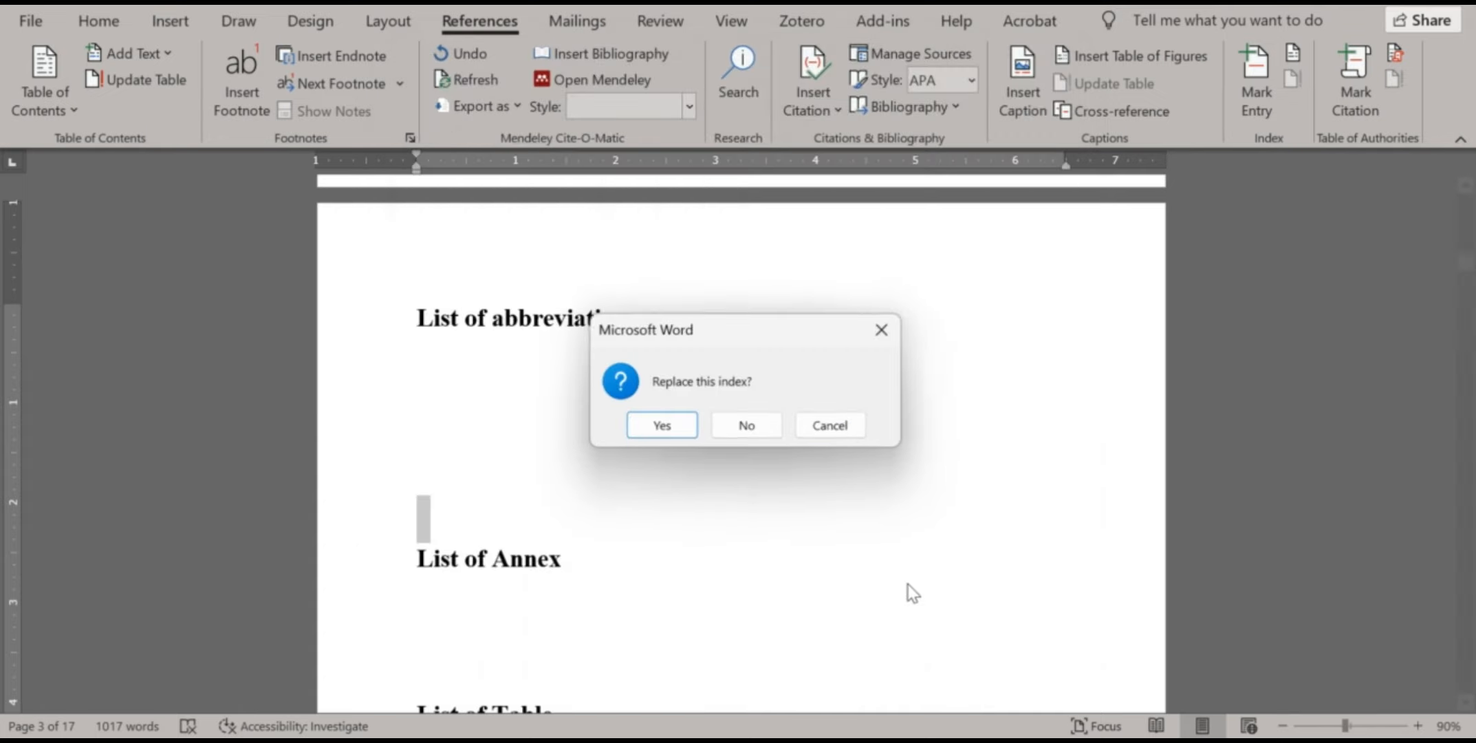
click(678, 425)
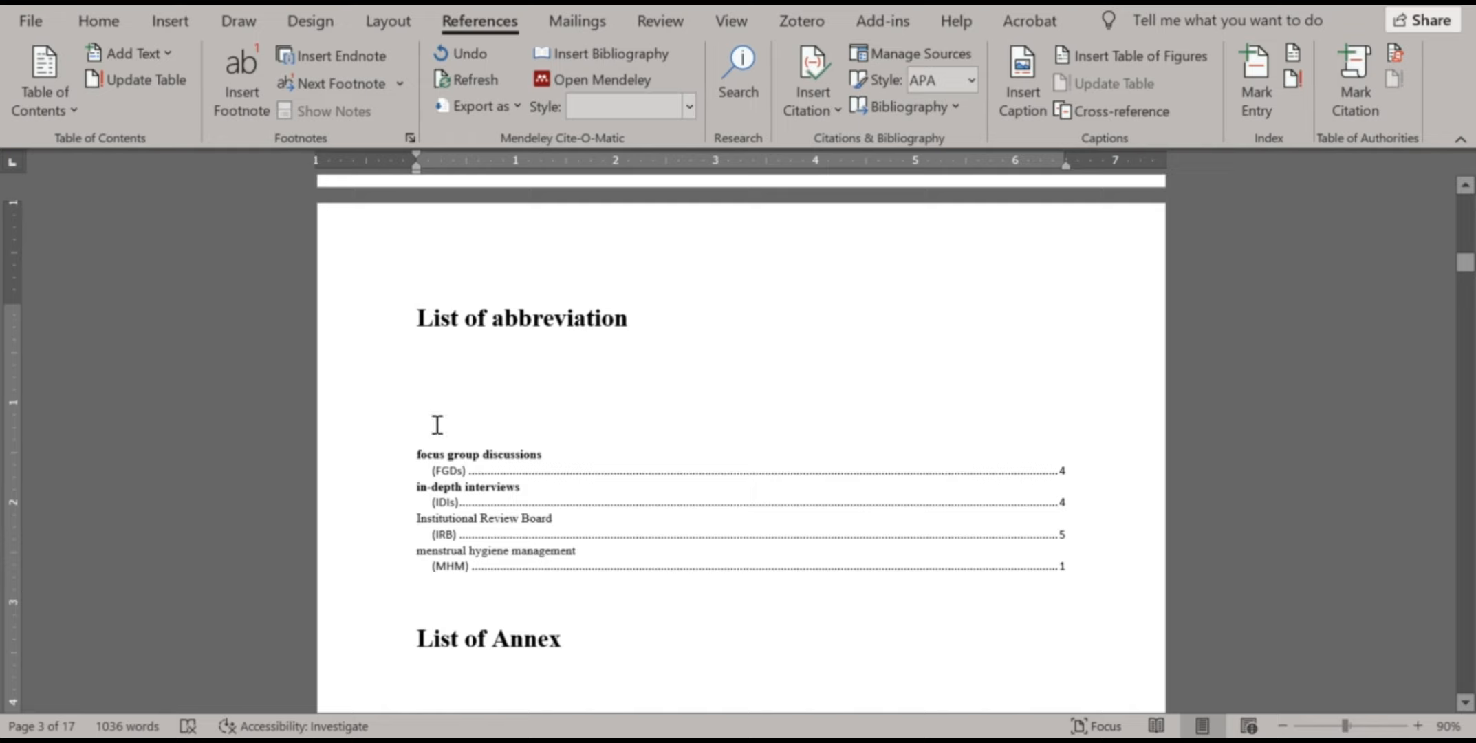
scroll(511, 434, down, 2)
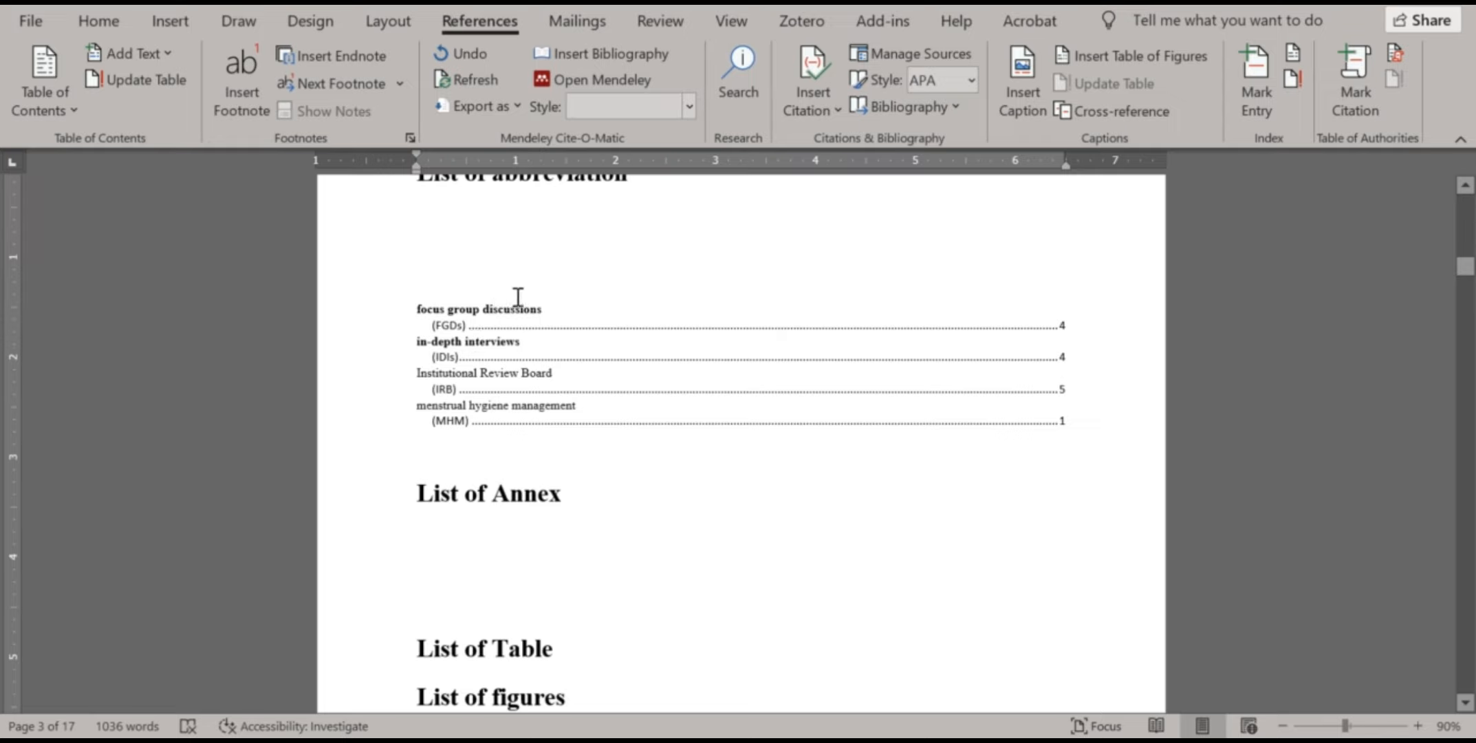
scroll(522, 300, up, 1)
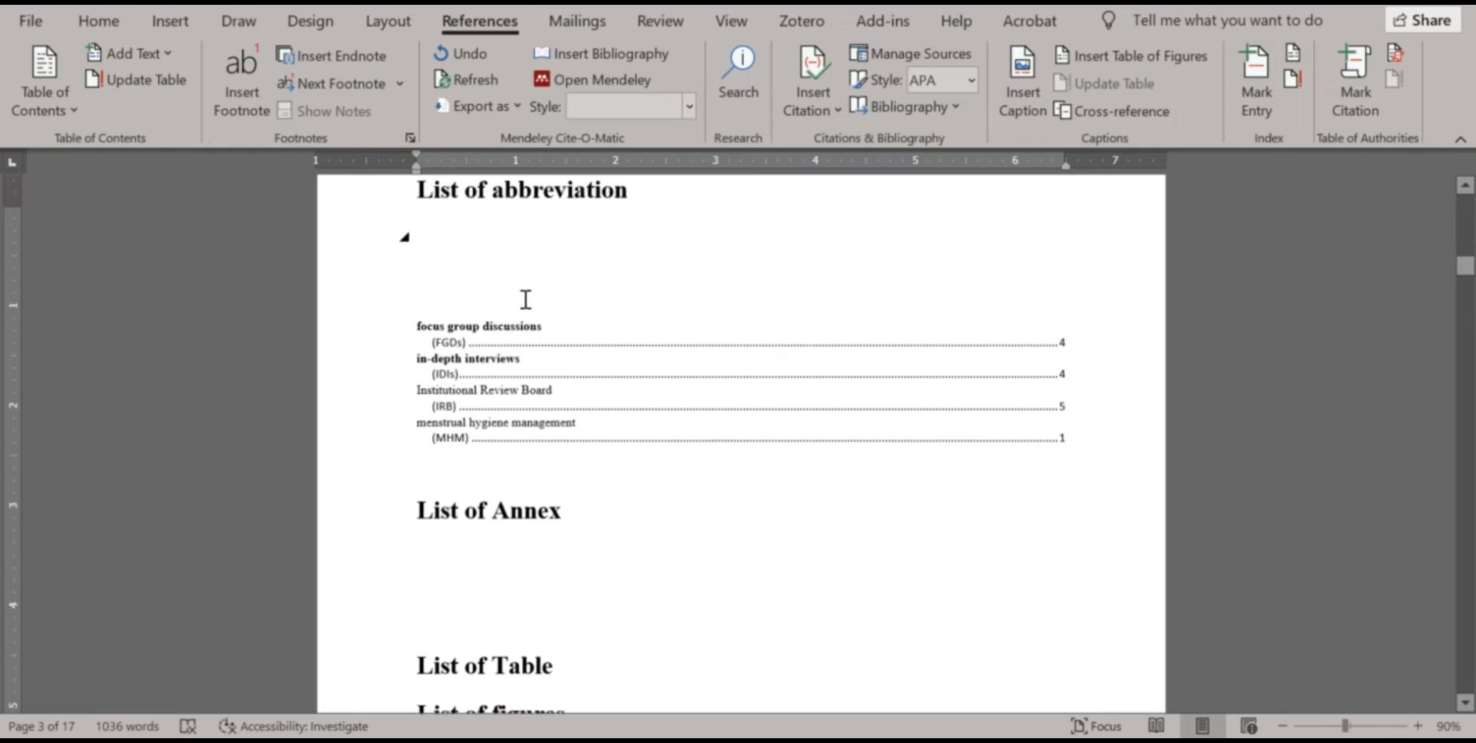
scroll(447, 385, down, 2)
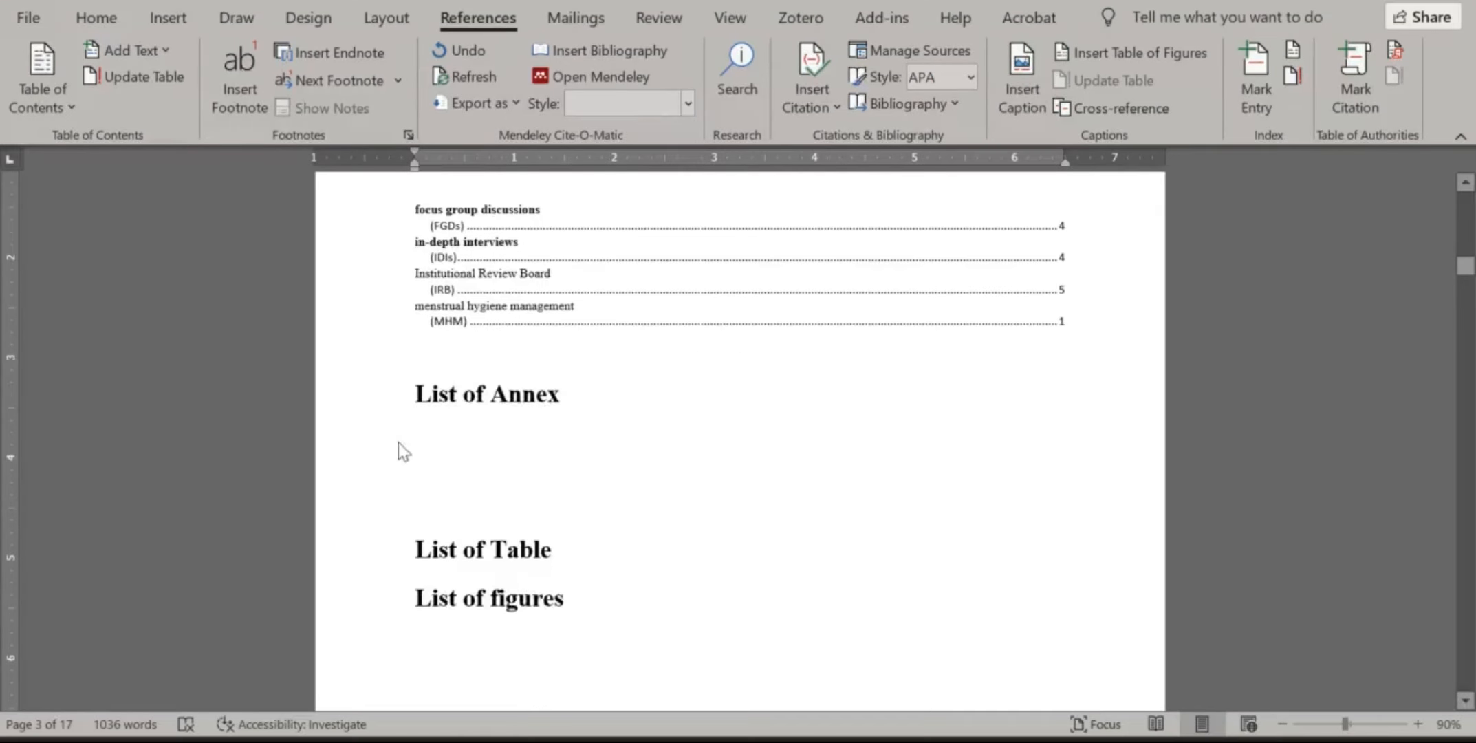
From under List of Annex, scroll down to the Limitations section and activity timeline table
click(456, 447)
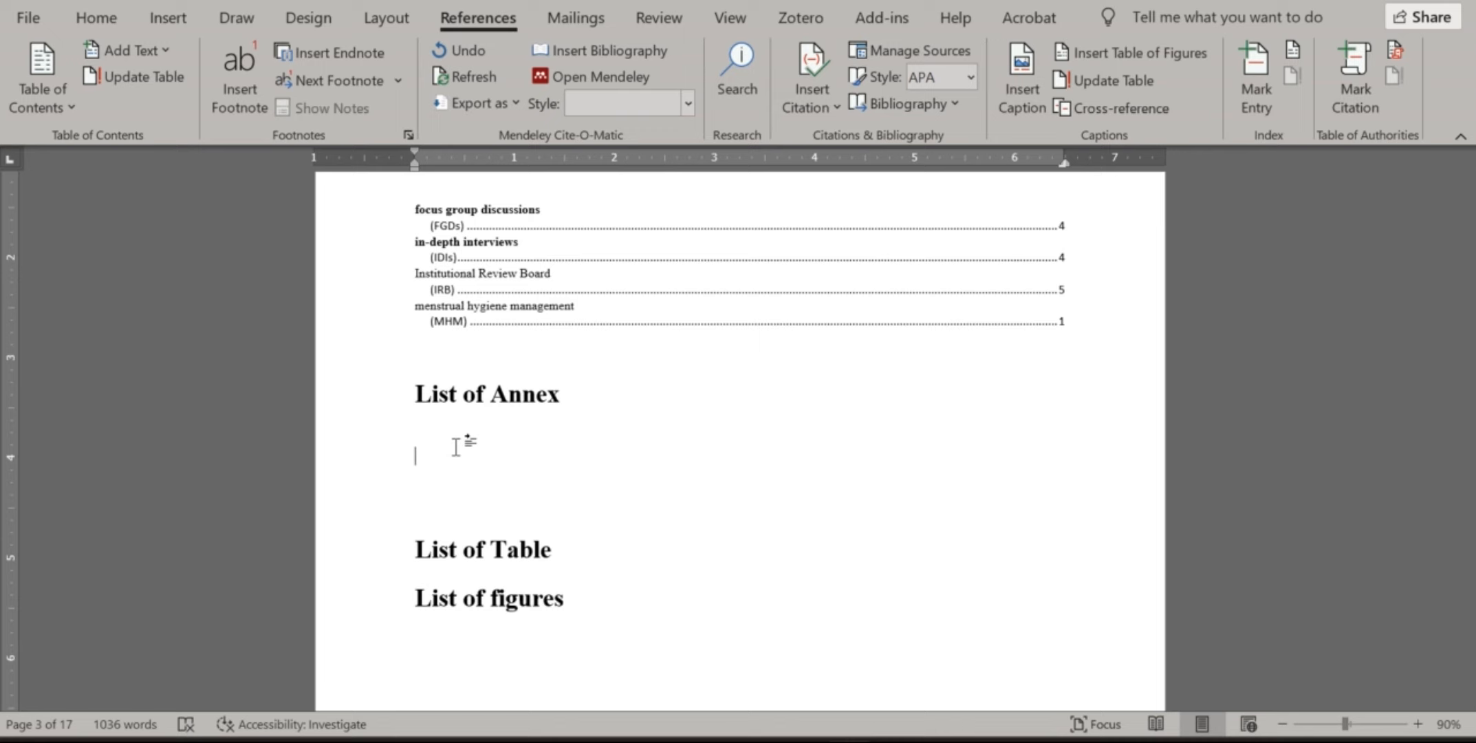
scroll(455, 447, down, 4)
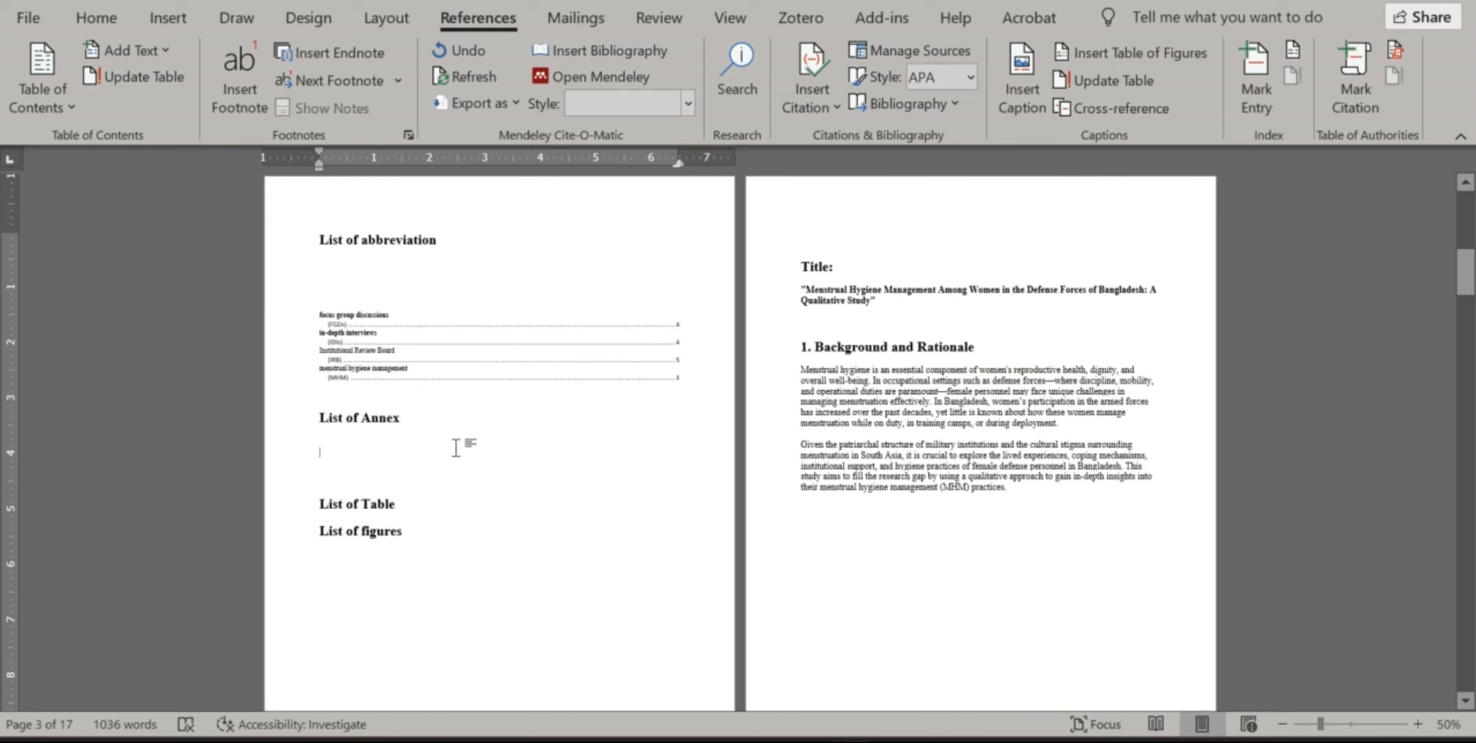
scroll(553, 454, down, 8)
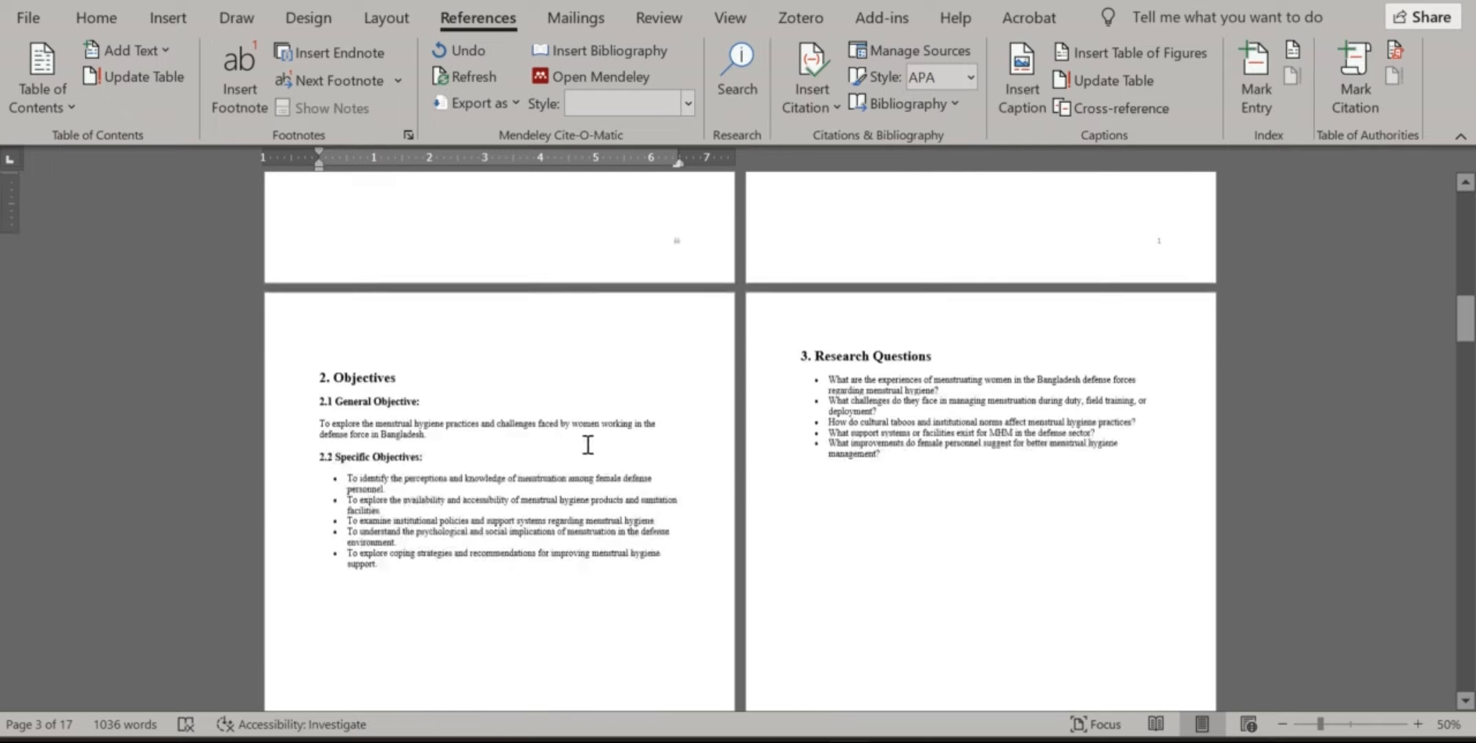
scroll(588, 445, down, 15)
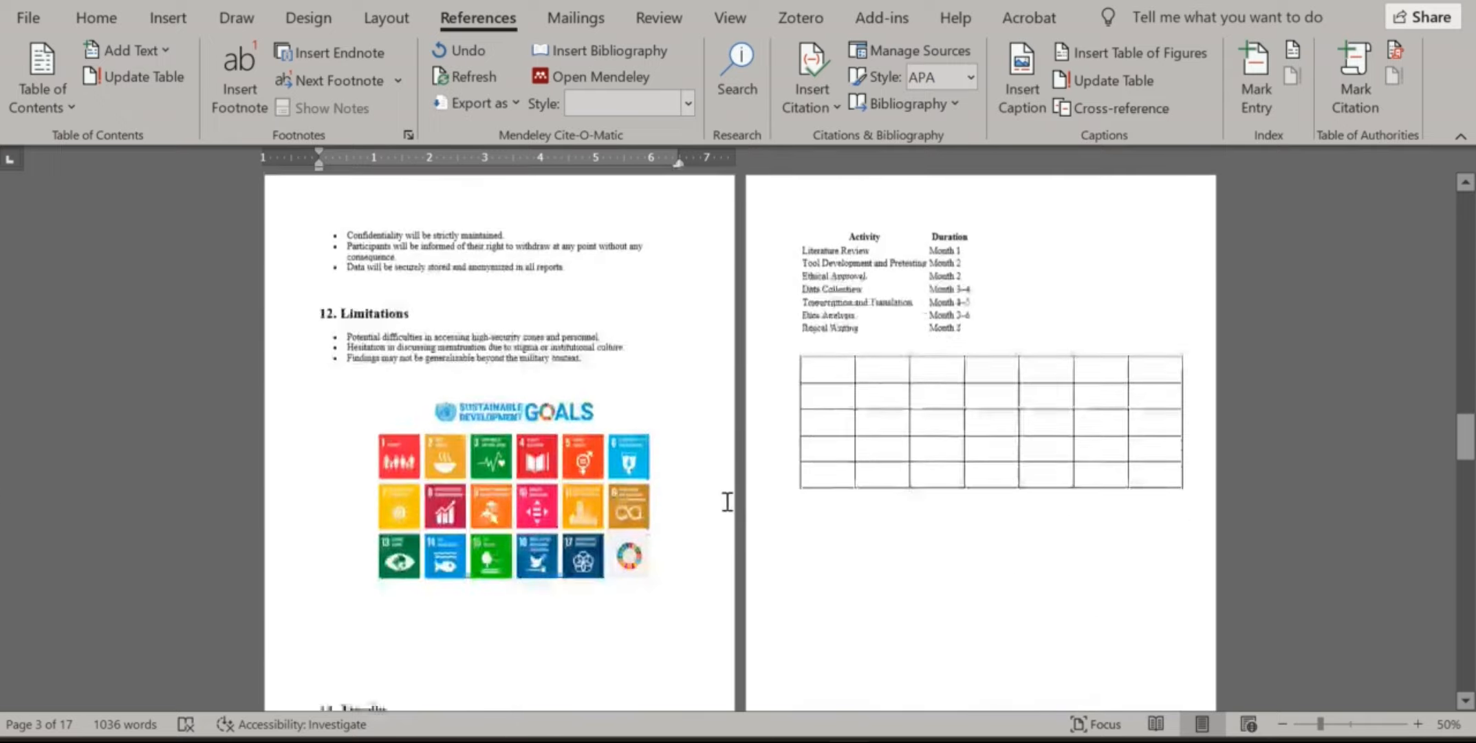
scroll(727, 501, down, 15)
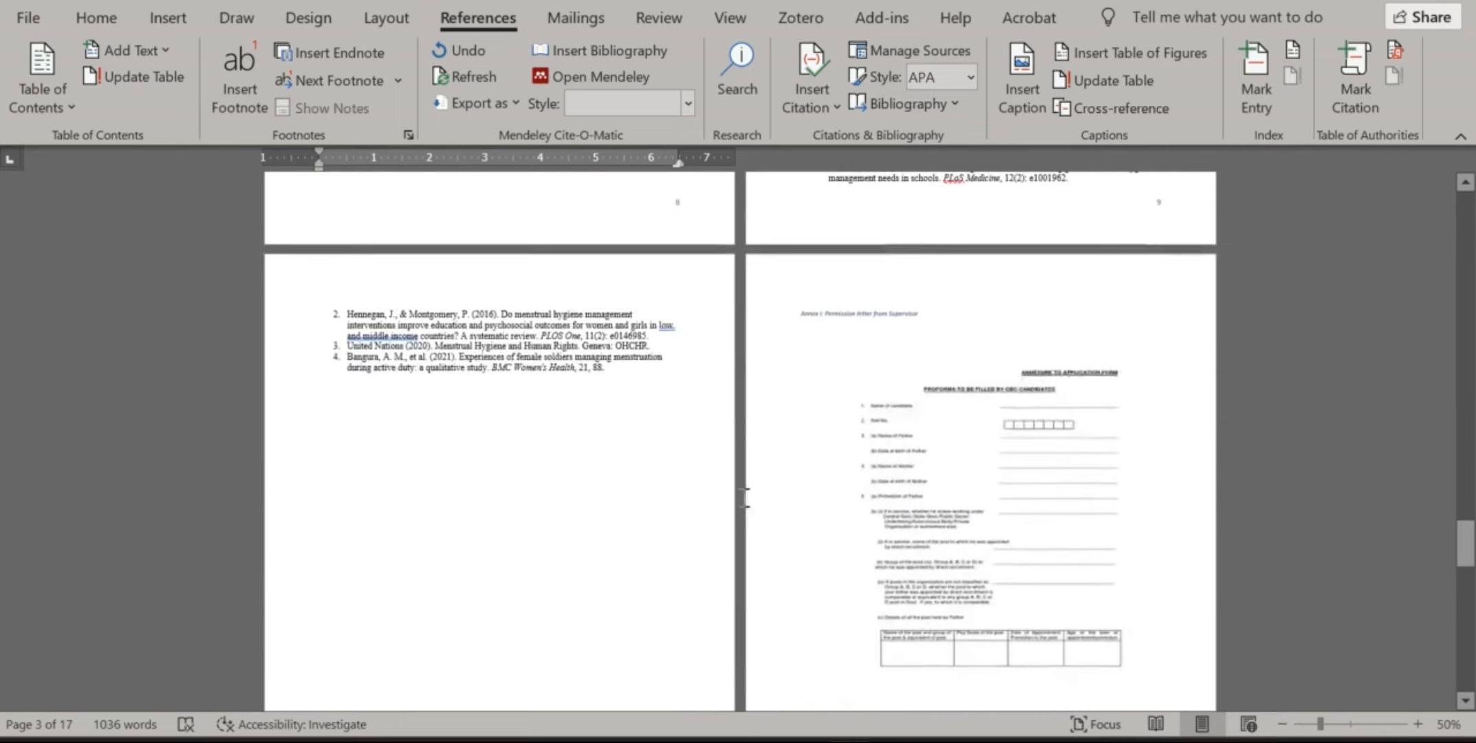
Delete the typed Annex ii caption line from the annex page
scroll(746, 497, down, 3)
click(961, 438)
drag(963, 438, 954, 462)
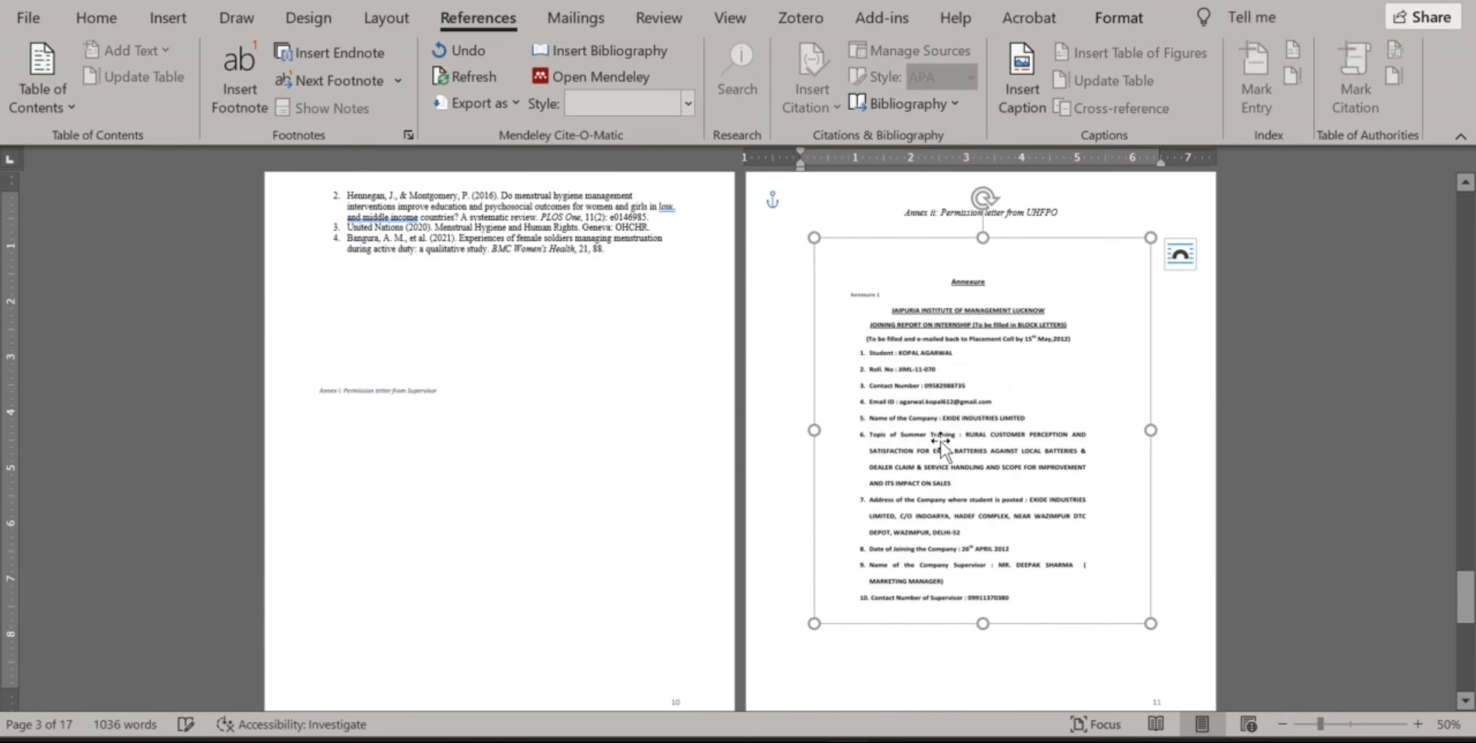
drag(1131, 212, 900, 216)
key(Delete)
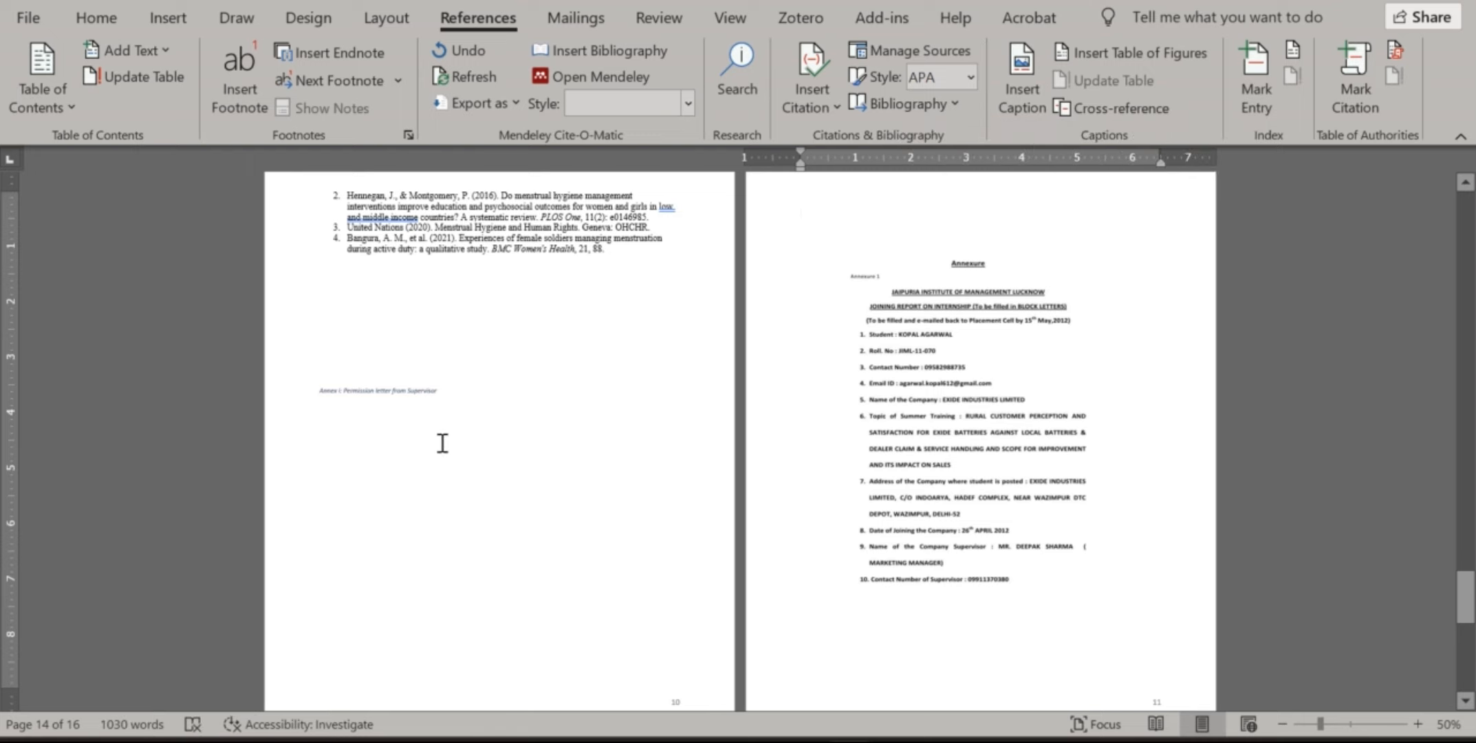
Delete the Annex i caption line and put the cursor at the Annexure page top
drag(447, 391, 249, 386)
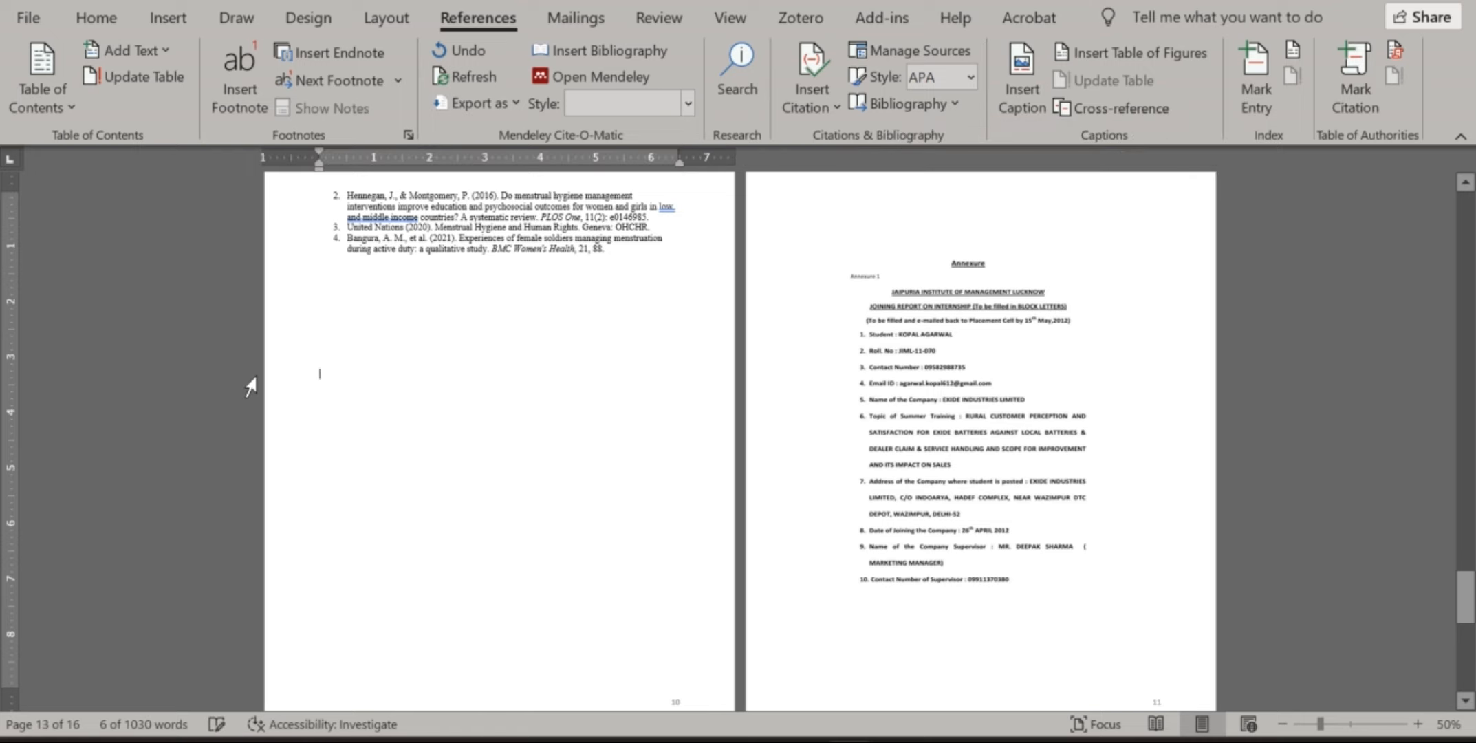
key(Delete)
scroll(764, 642, down, 3)
scroll(744, 588, up, 3)
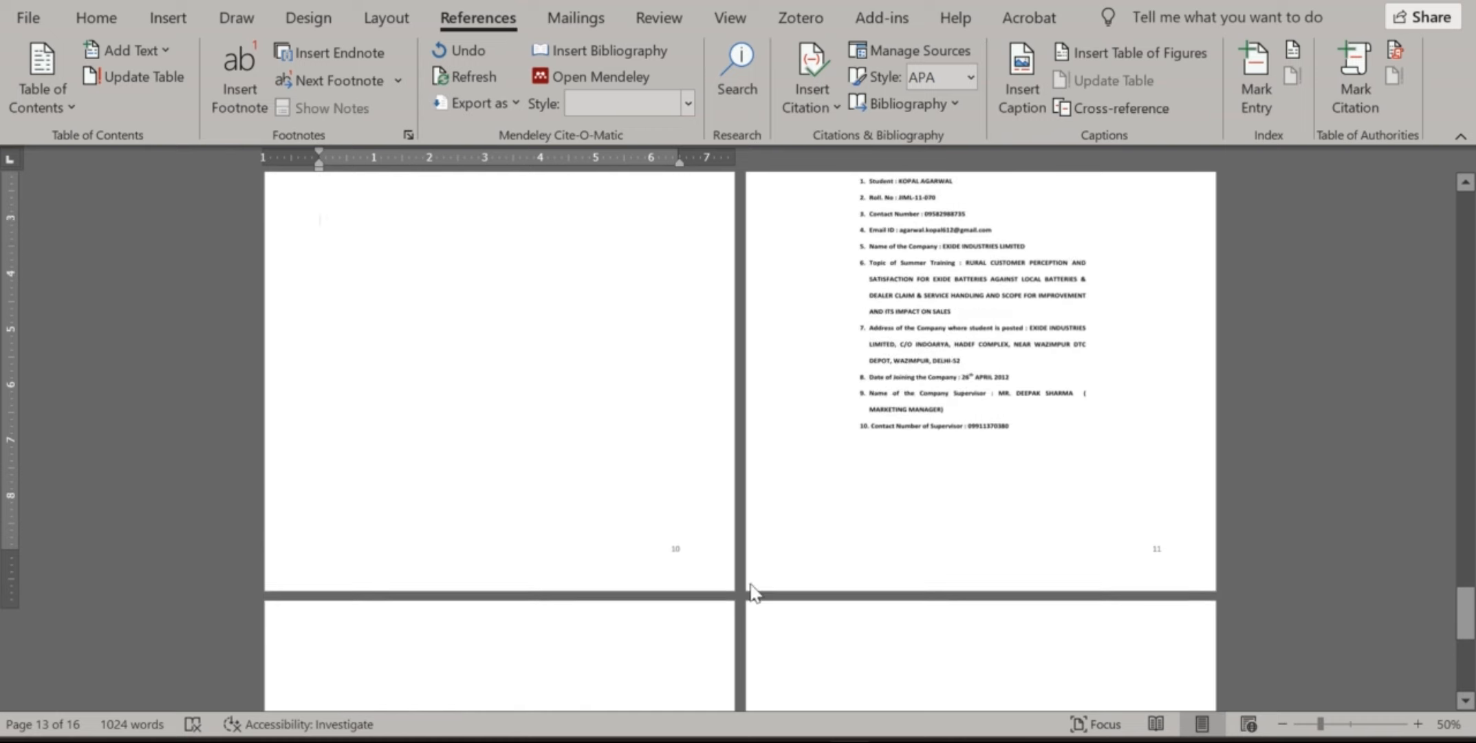
click(959, 235)
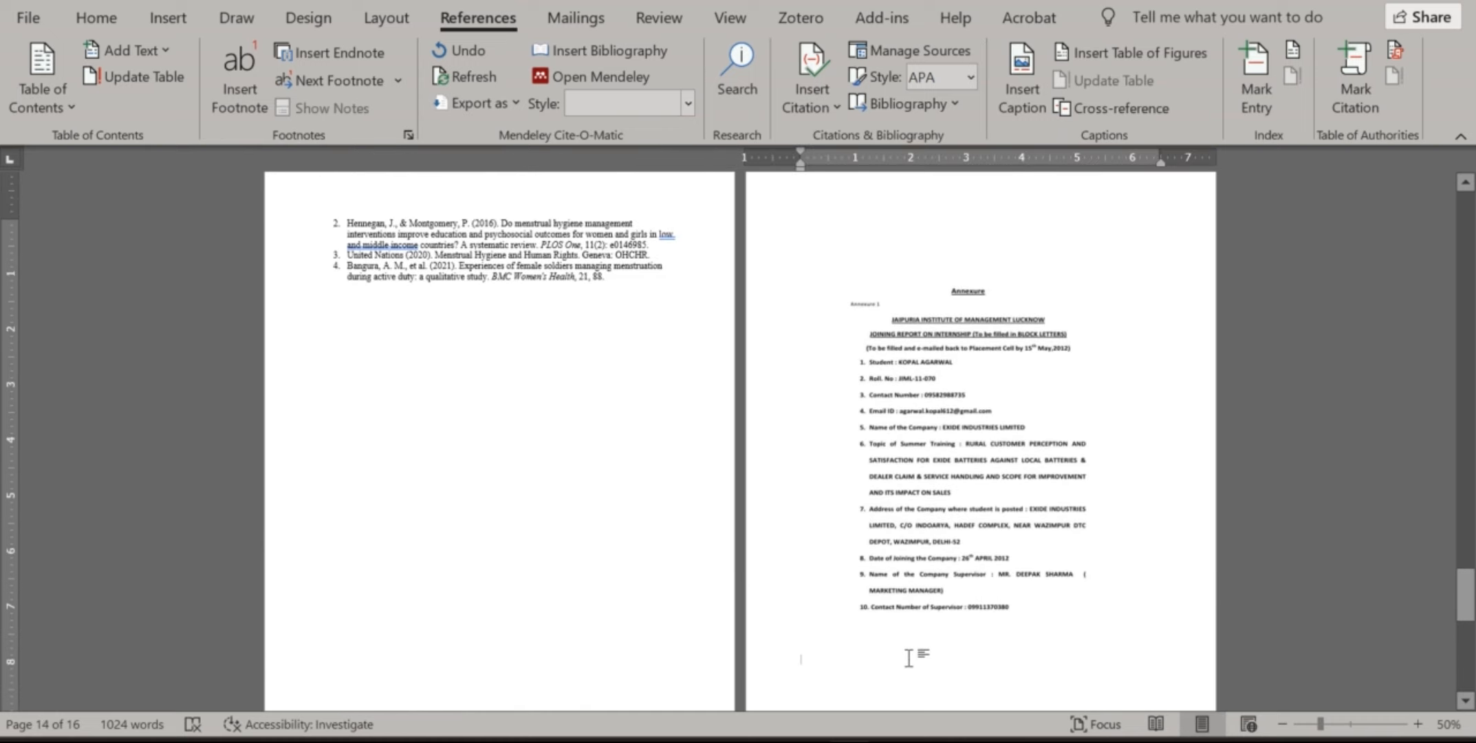
click(843, 234)
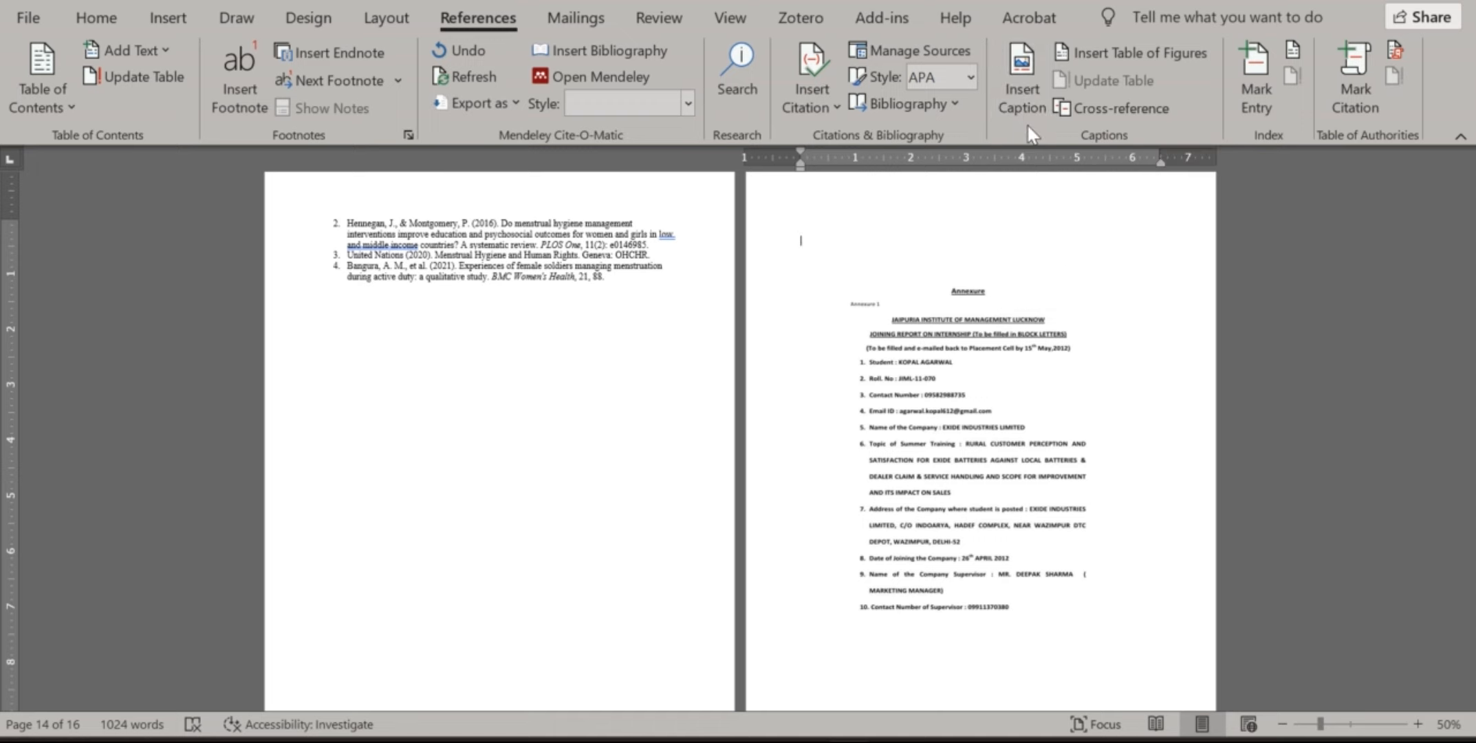
In Insert Caption, create a test label FFFF and then delete it
click(1023, 97)
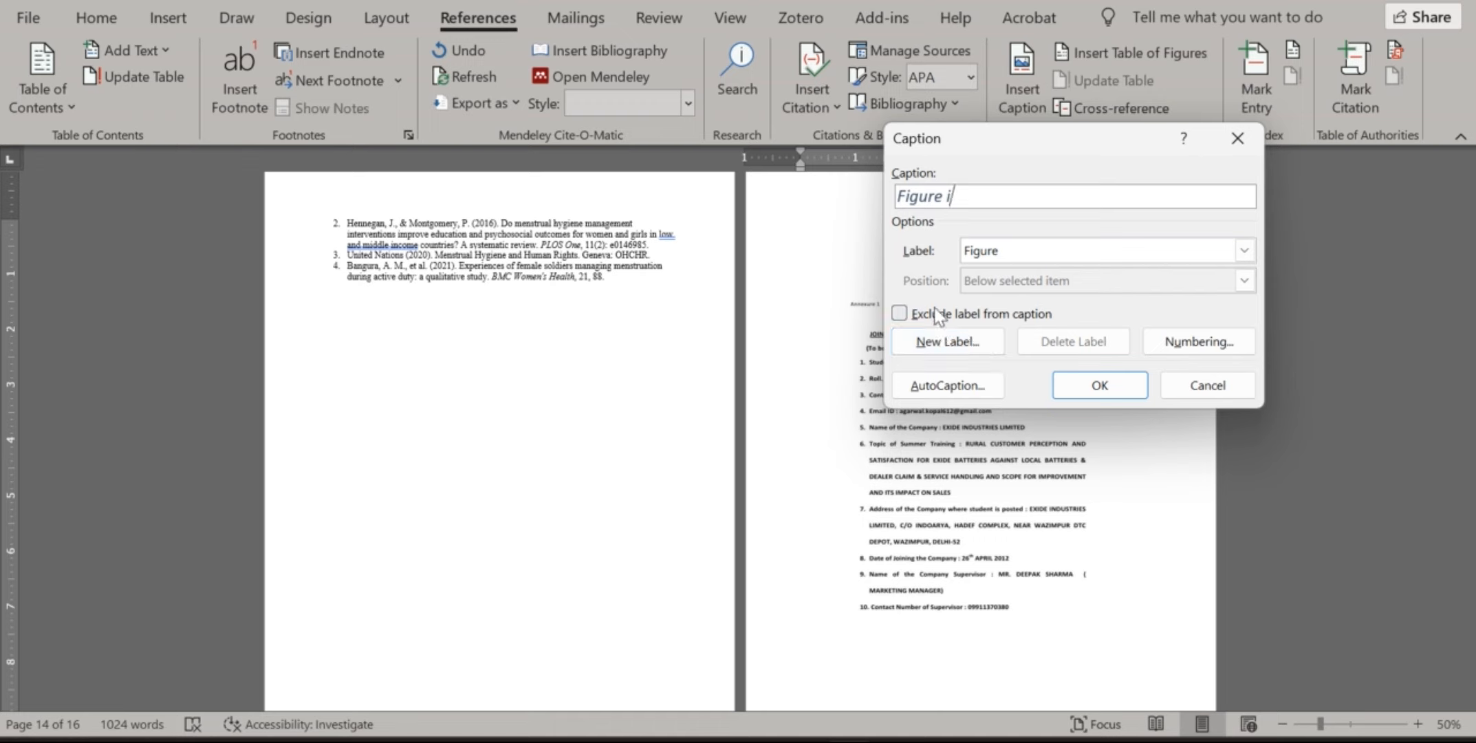
click(929, 356)
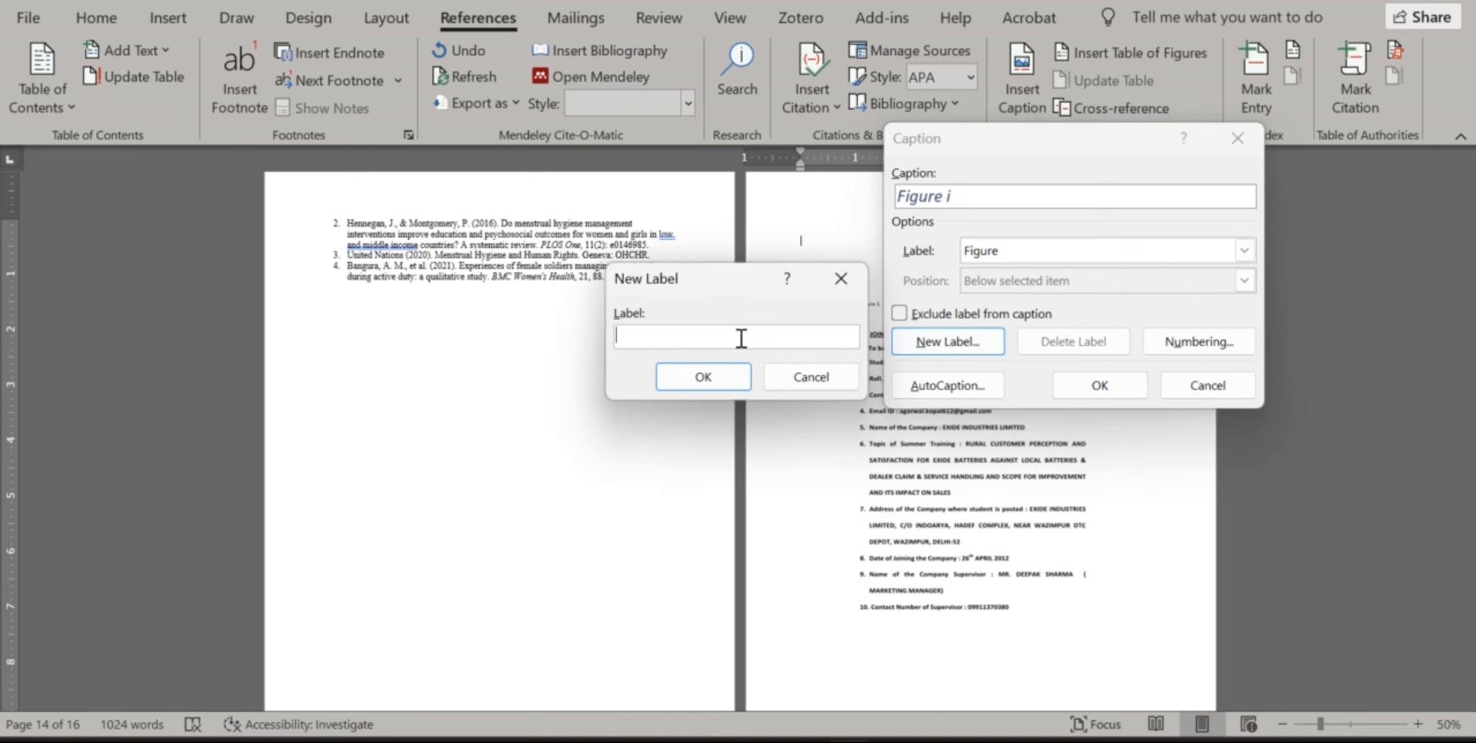
text(FFFF)
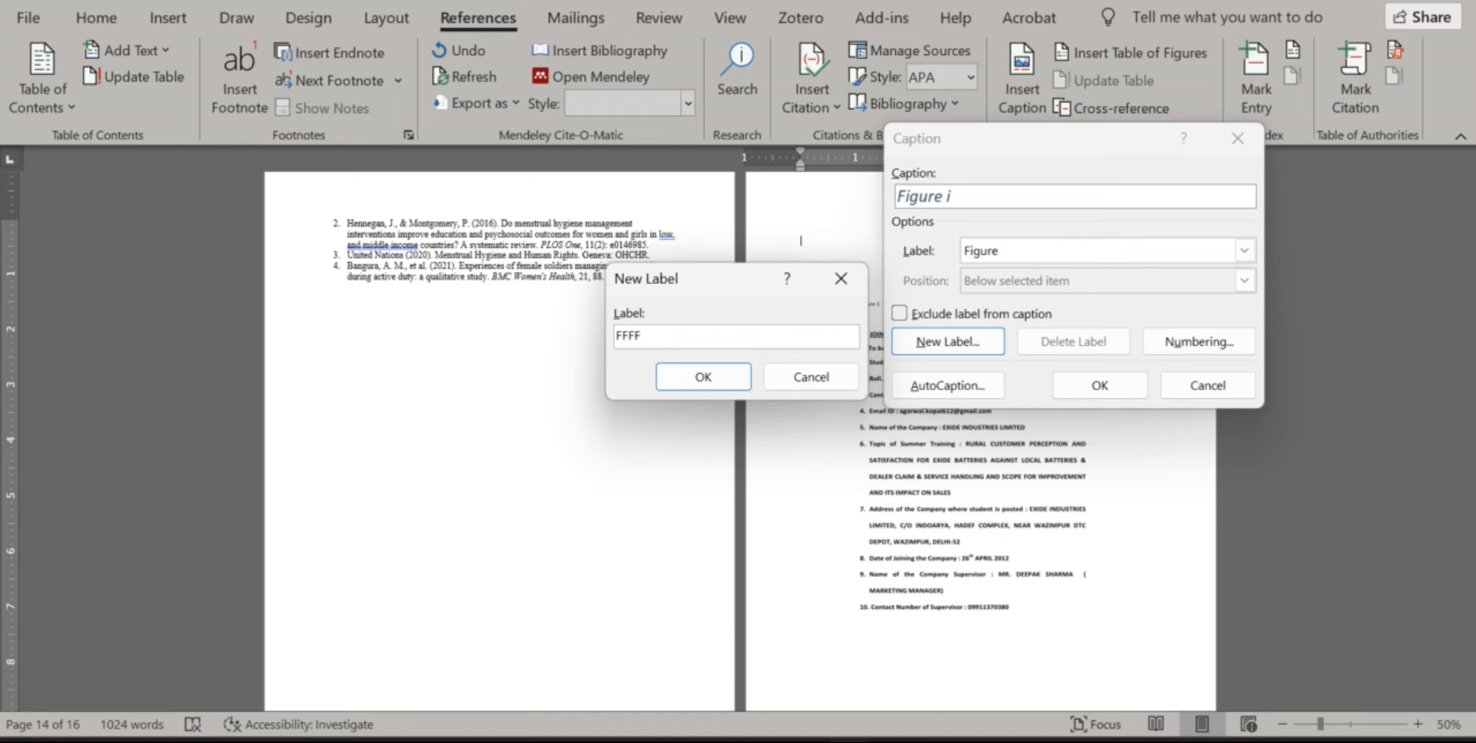
click(730, 378)
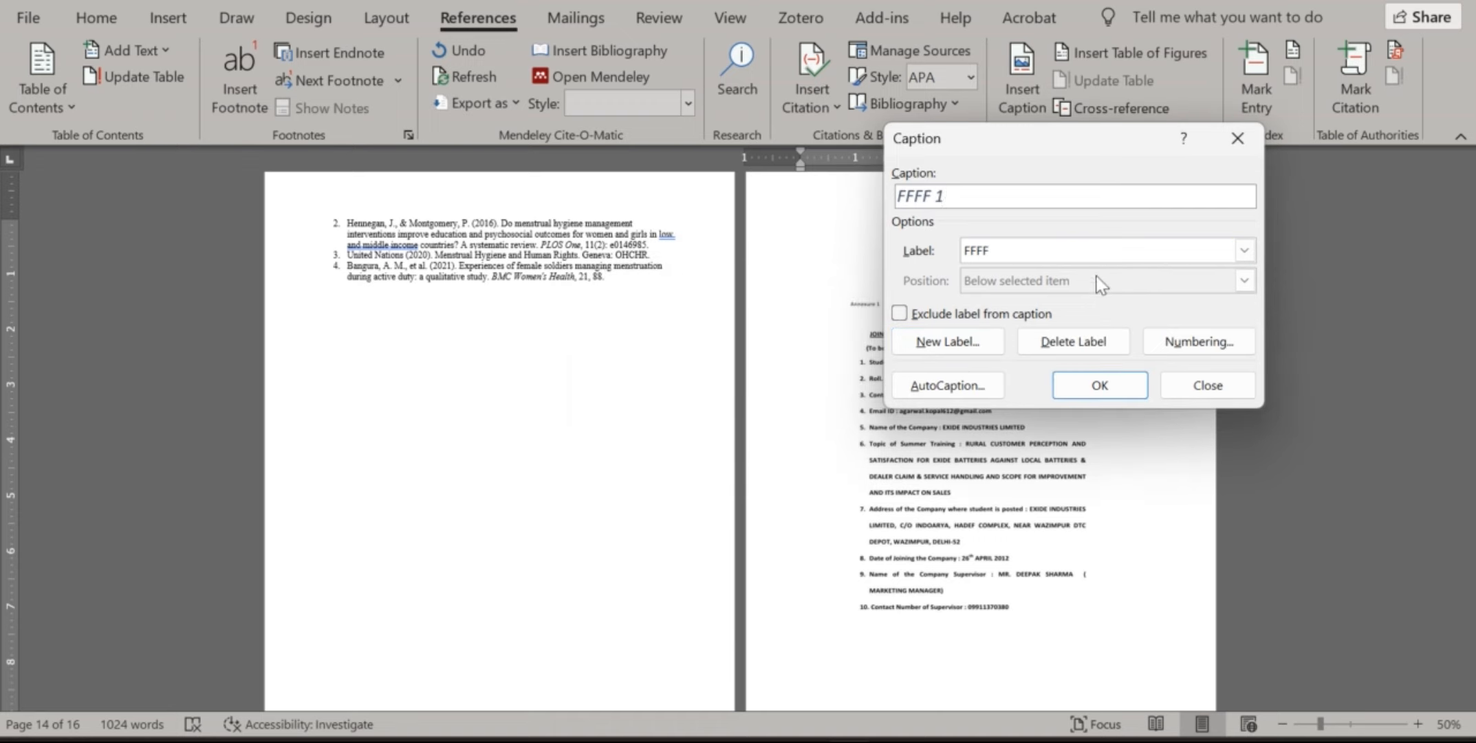
click(1099, 253)
click(1041, 322)
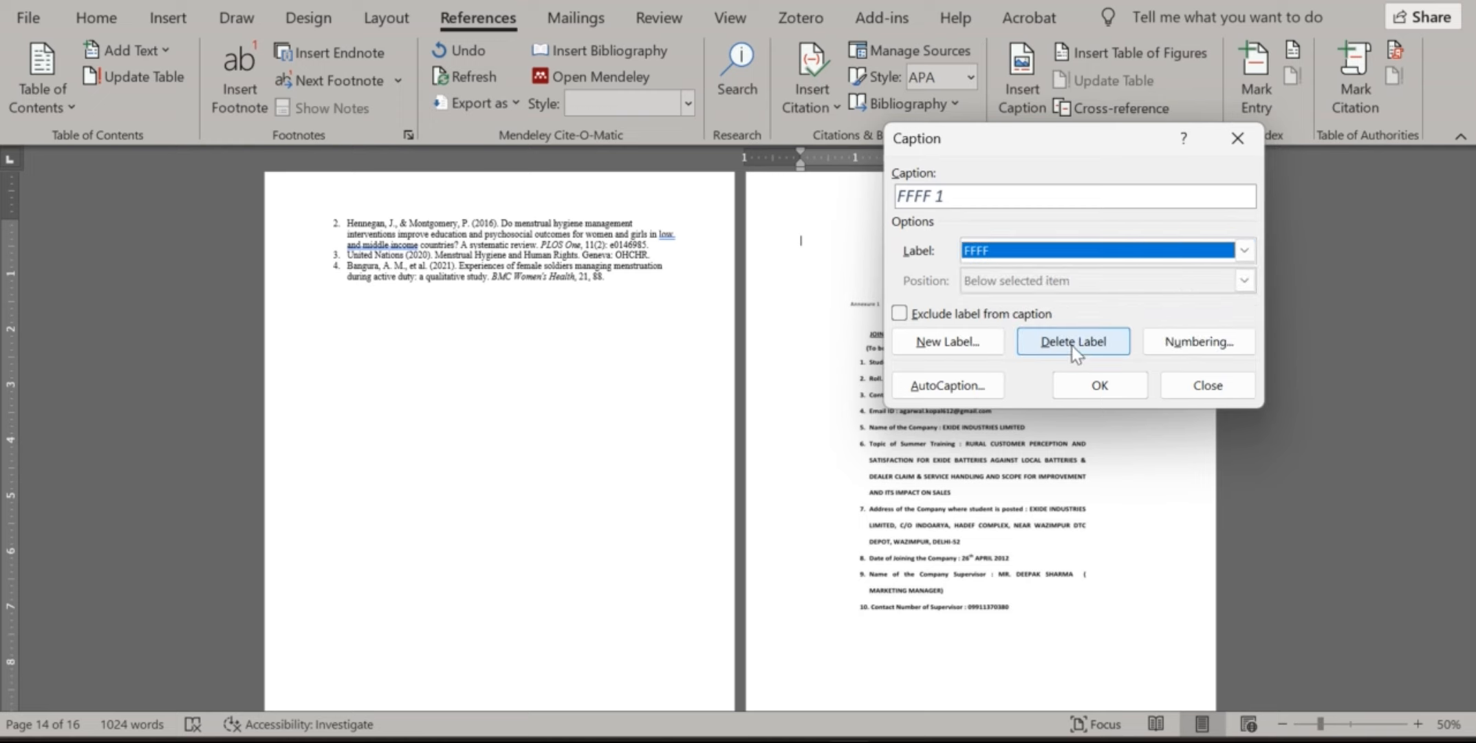
click(1073, 342)
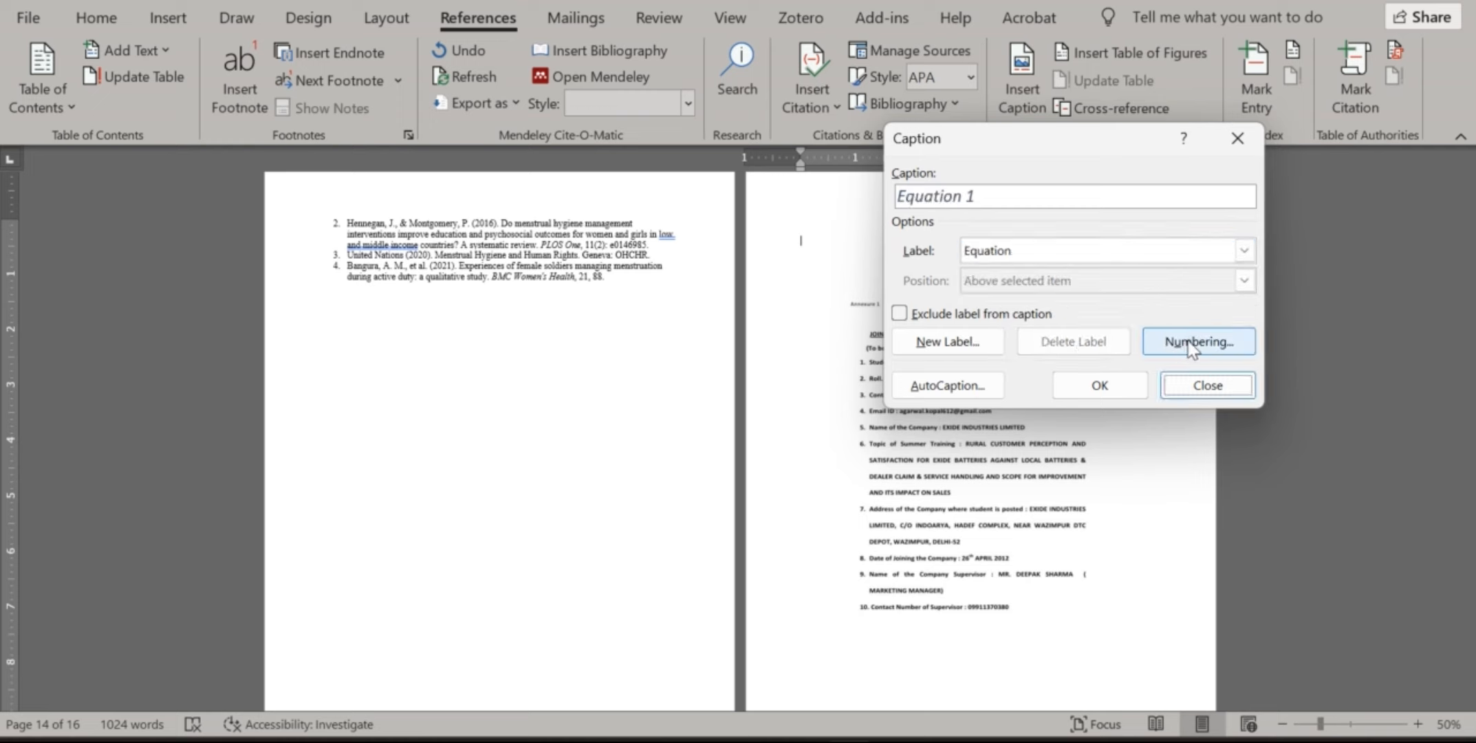
Set the caption numbering format to lowercase roman numerals (i, ii, iii)
click(1202, 330)
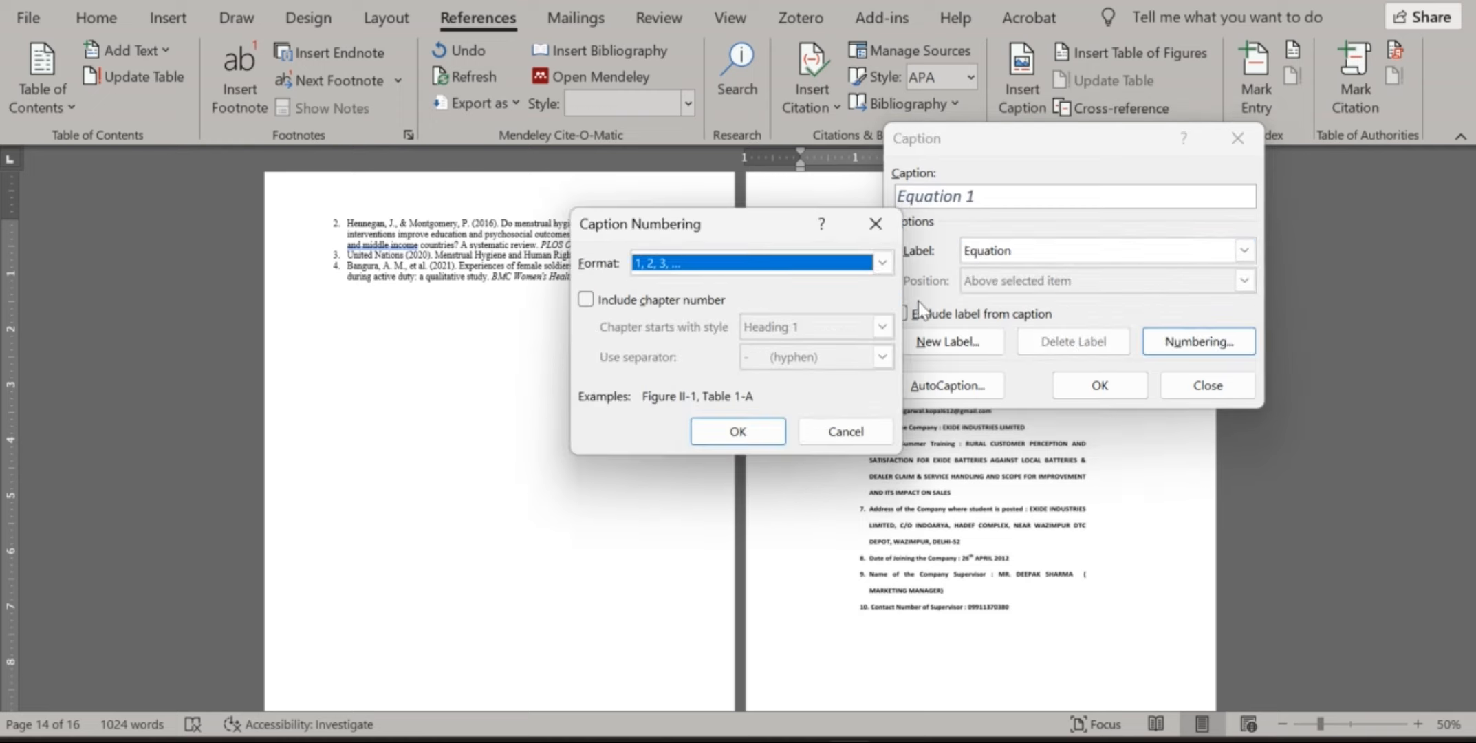
click(885, 262)
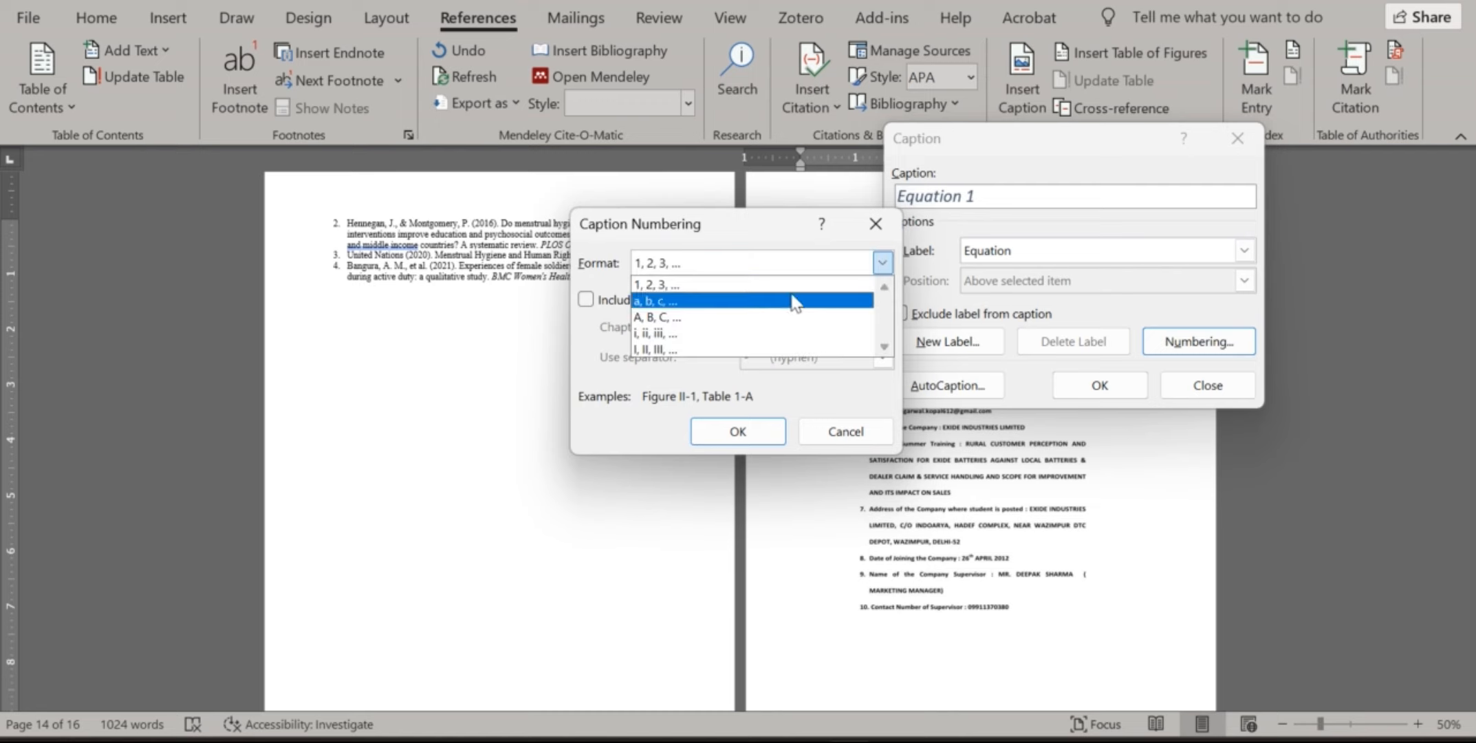
click(776, 334)
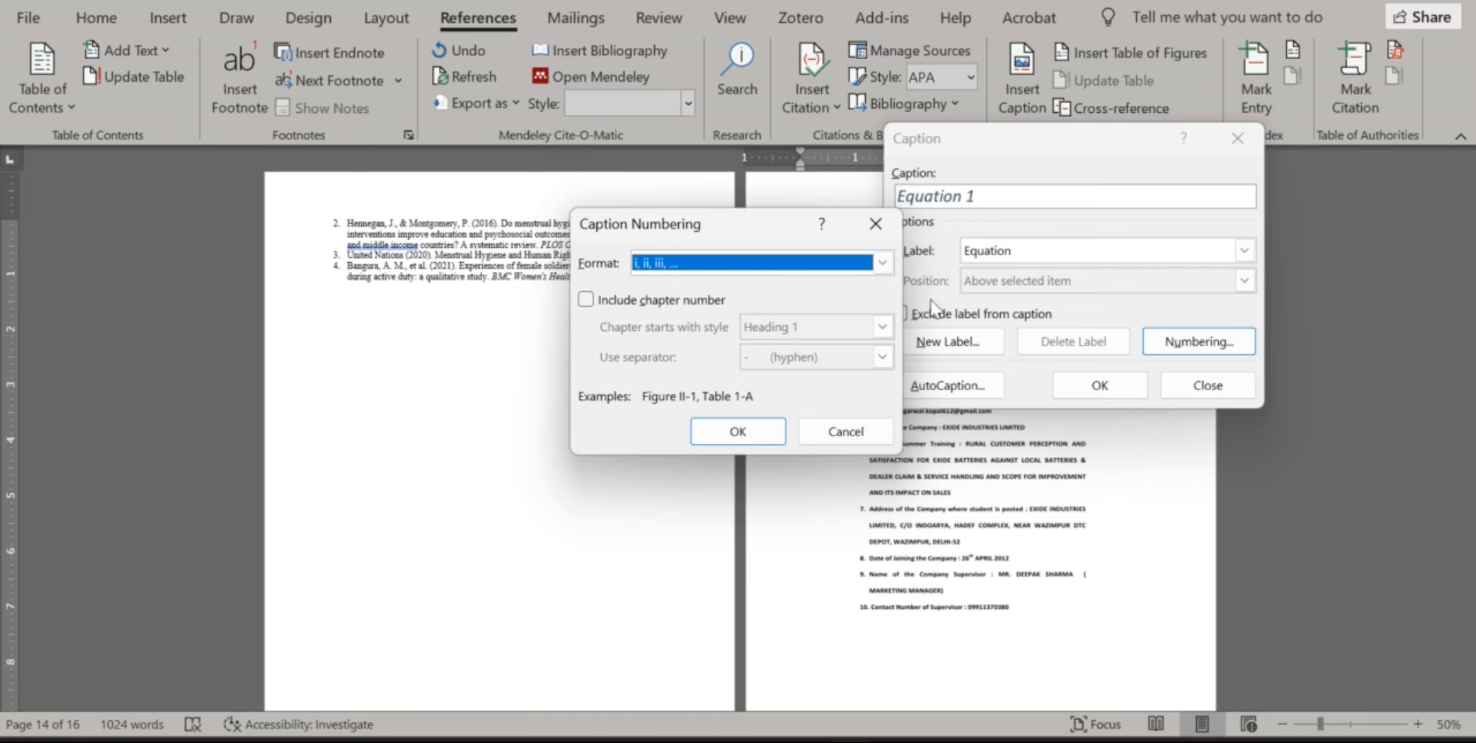
click(752, 426)
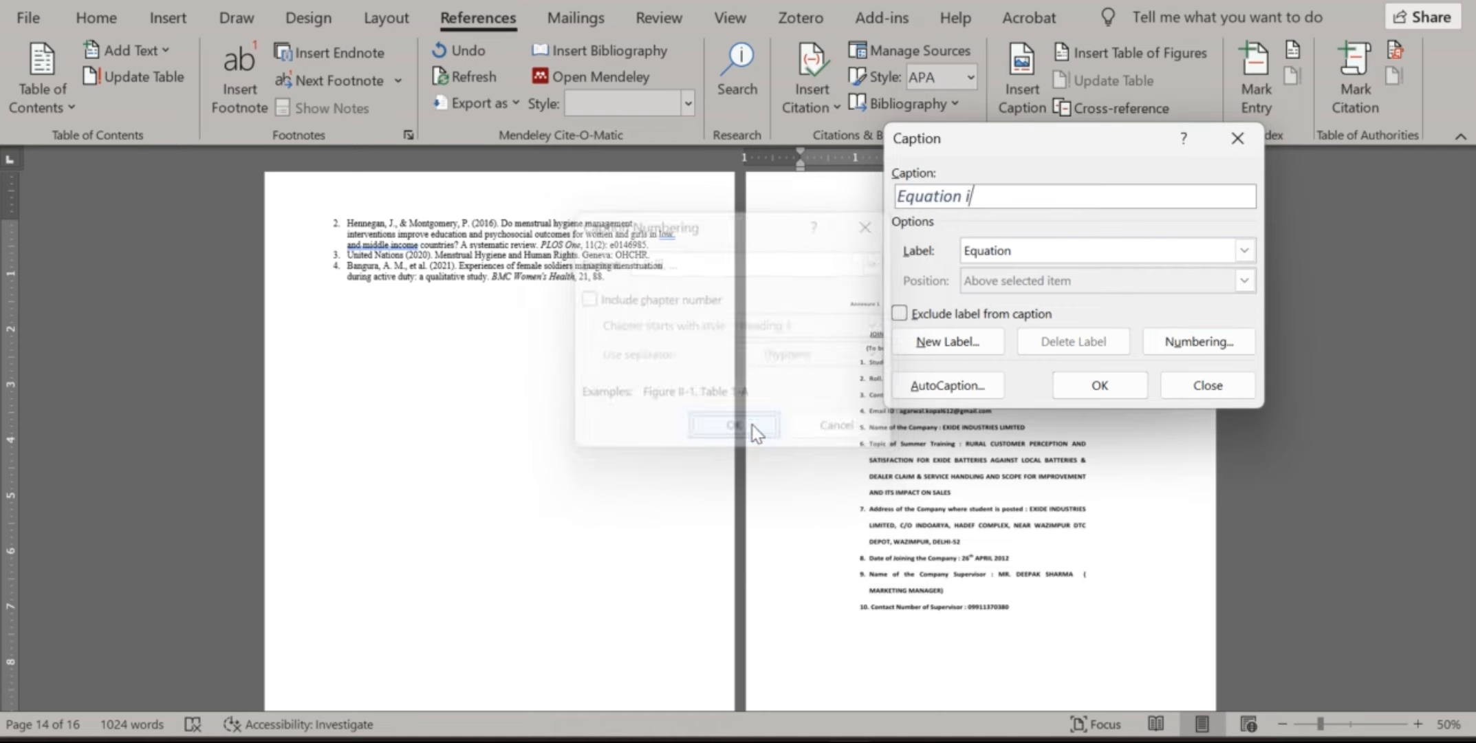
Insert the caption 'Annex i: Permission from UHFPO' using the Annex label
click(1243, 250)
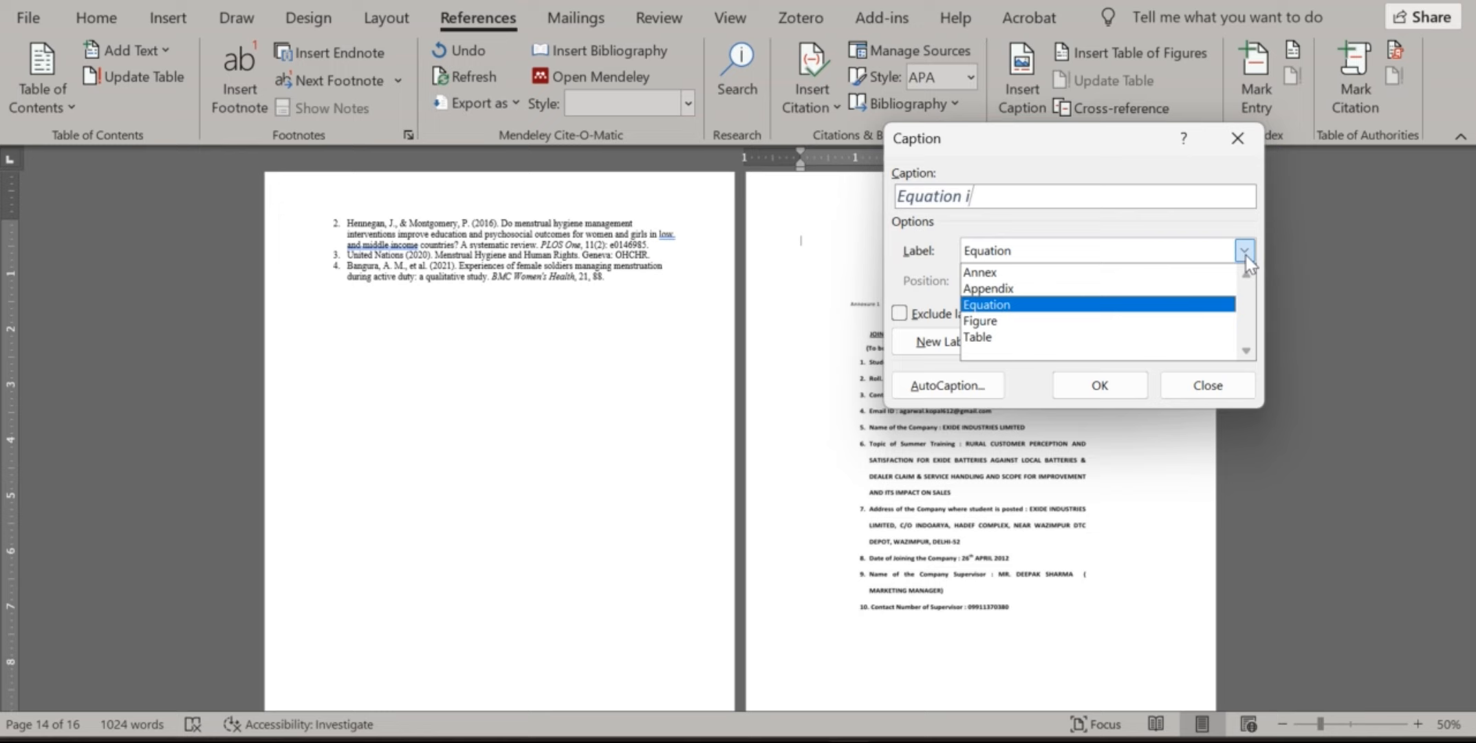
click(1006, 275)
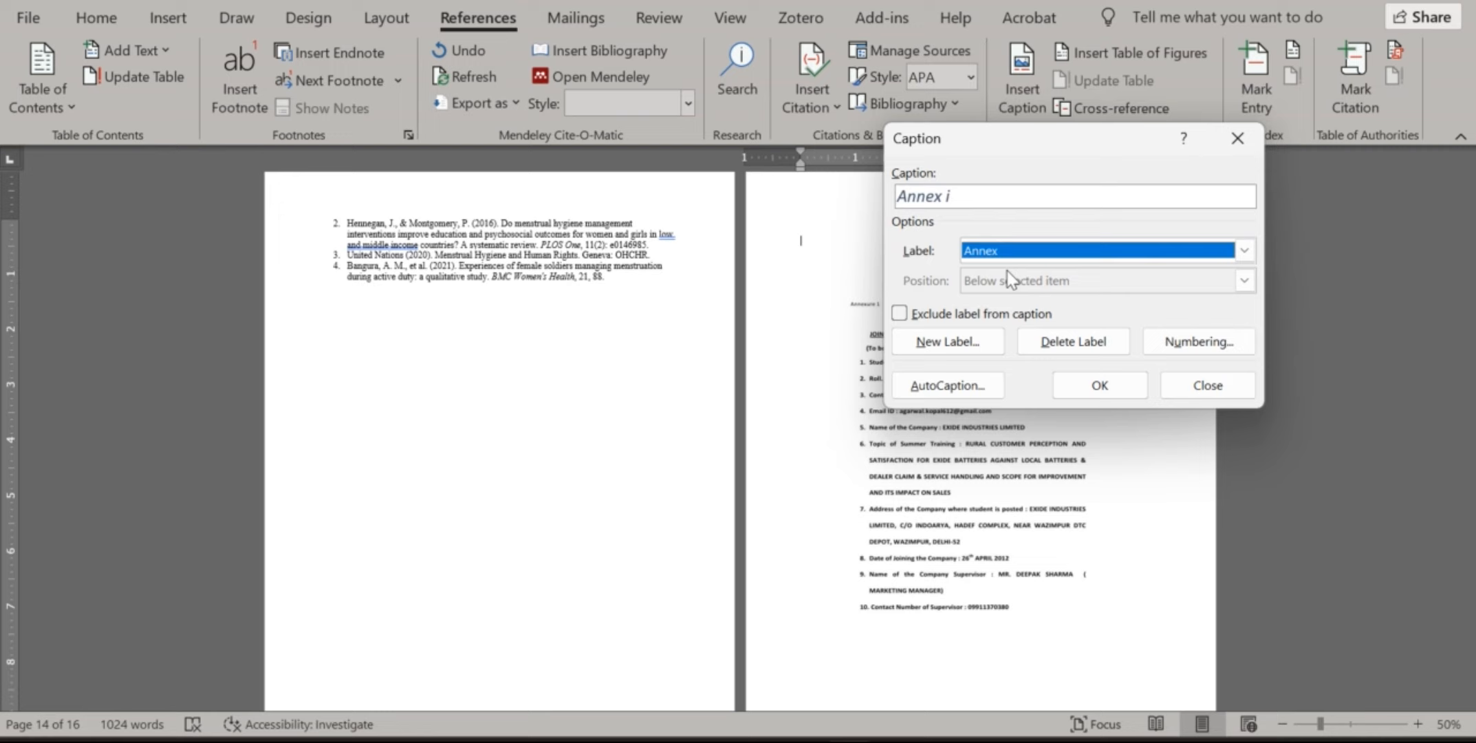
click(965, 197)
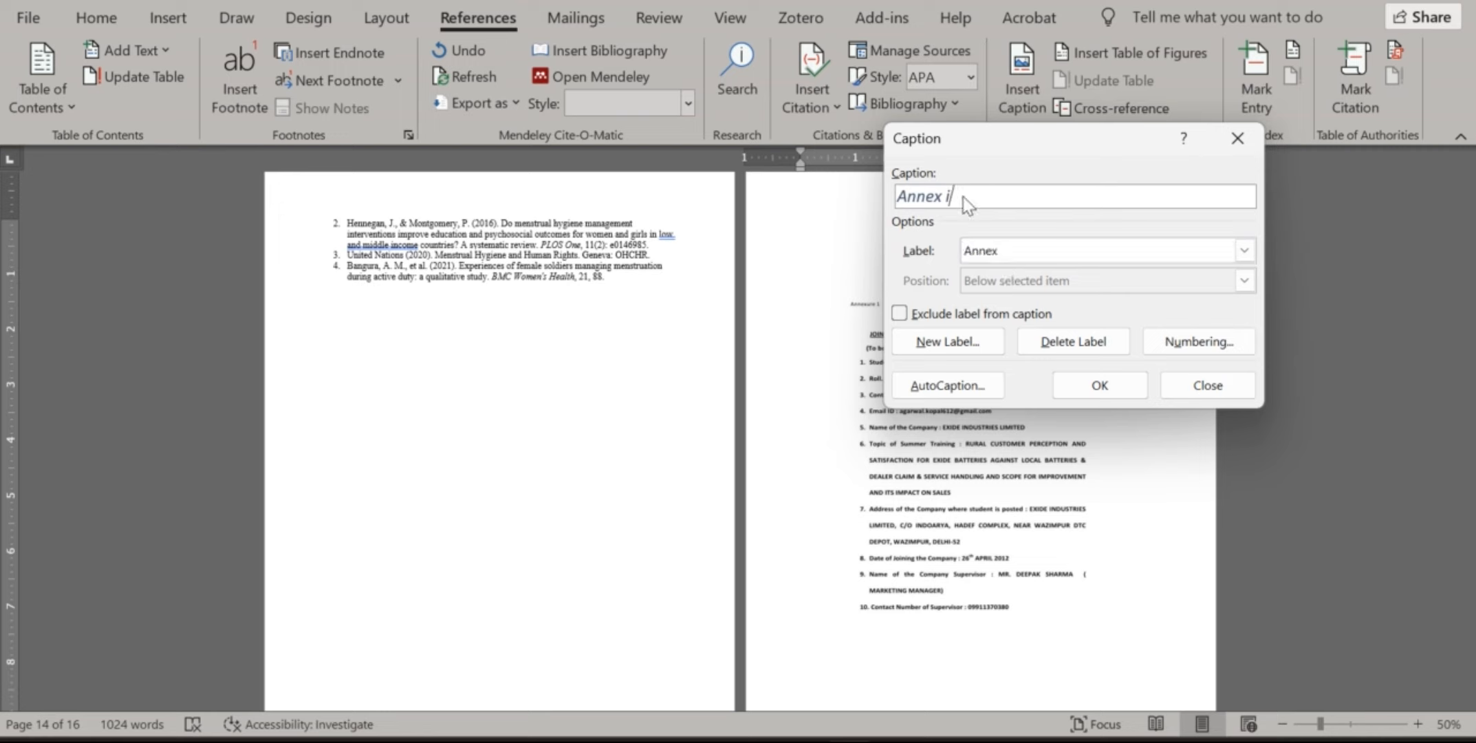
text(: Permission from U)
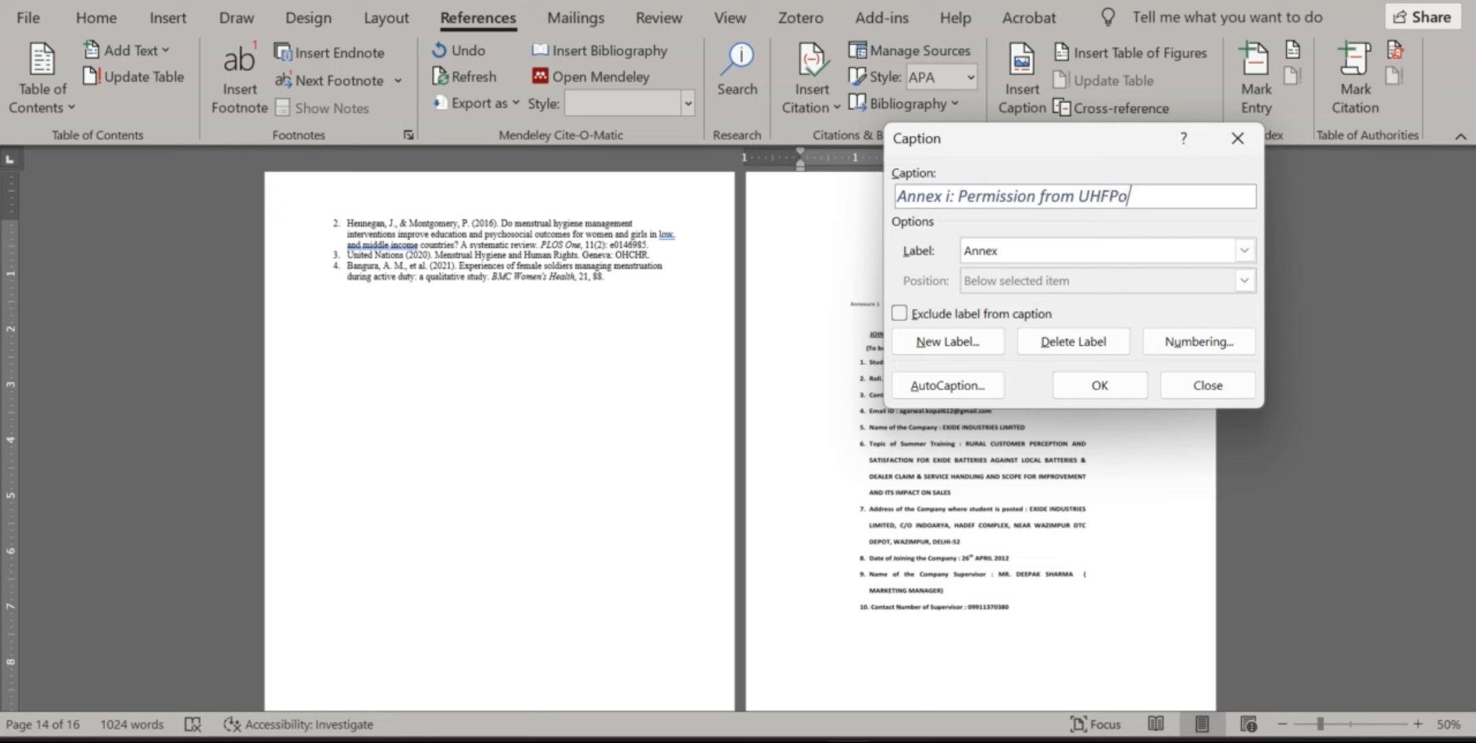
text(HFPo)
key(BackSpace)
text(O)
click(1077, 390)
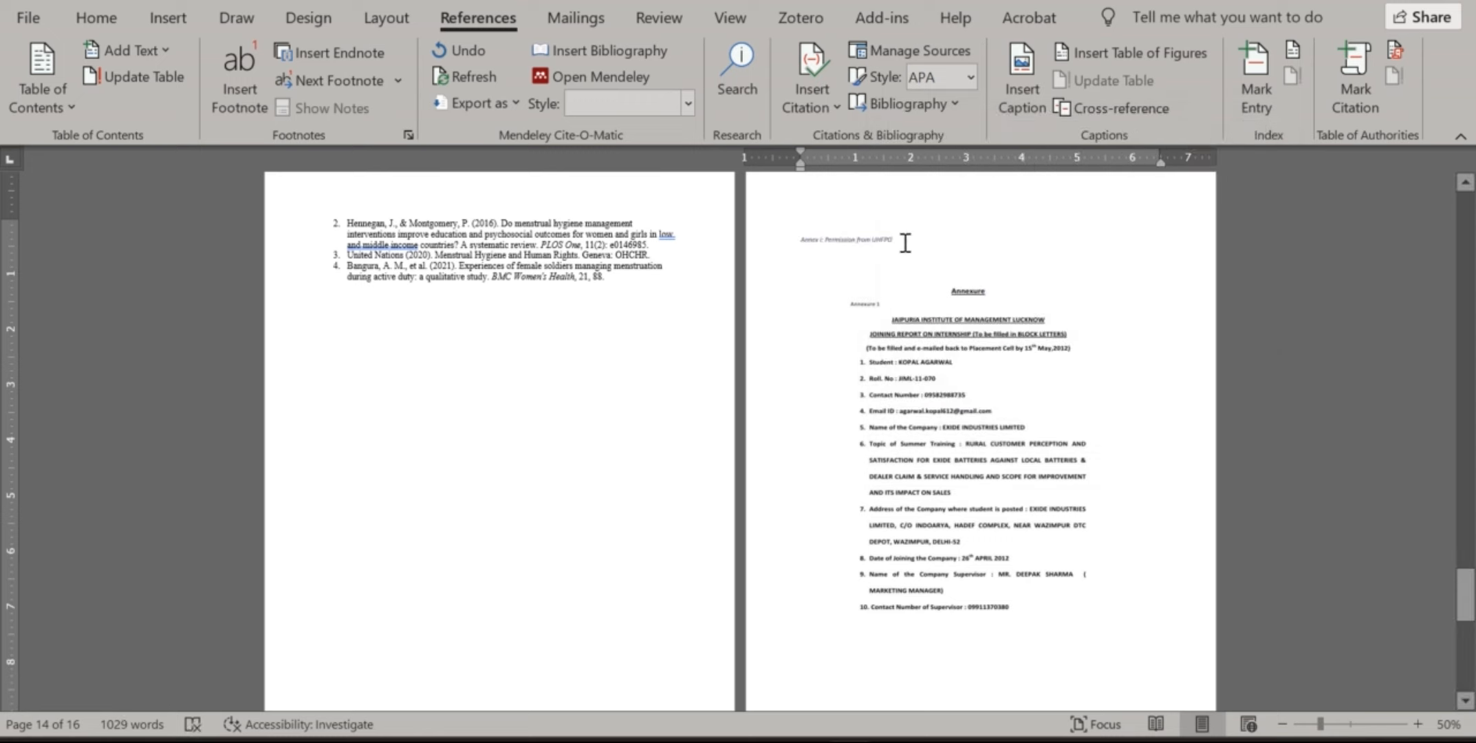
Add an empty line below the Annex i caption
drag(906, 242, 797, 240)
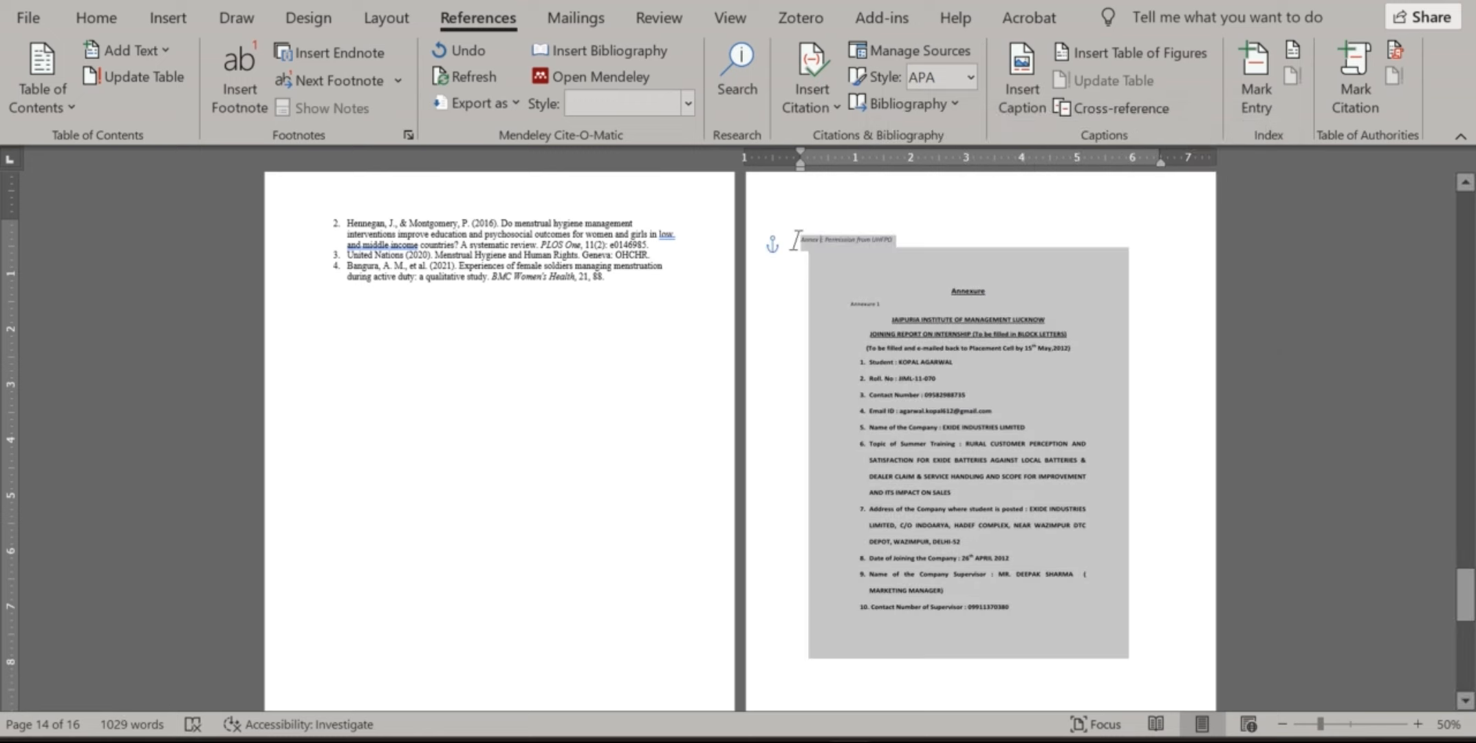
click(83, 19)
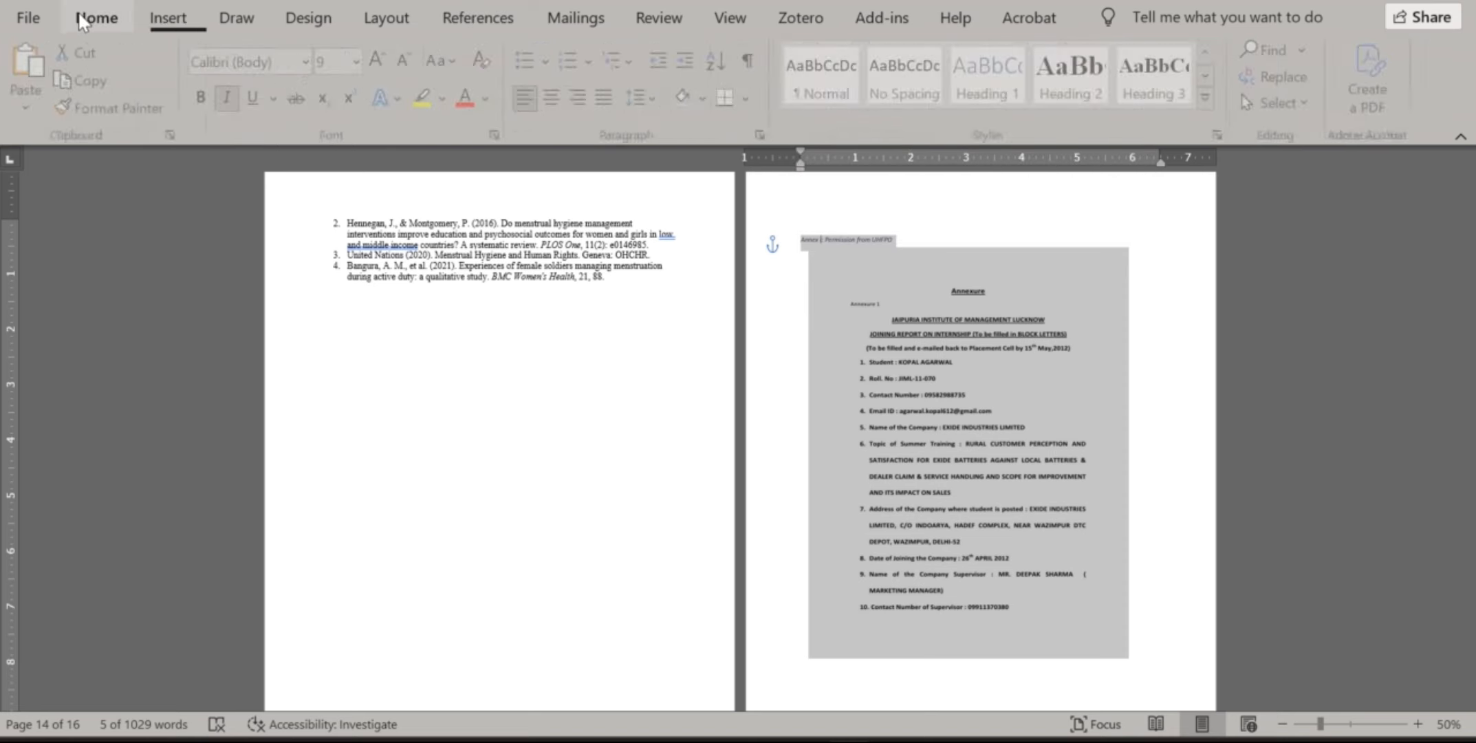
click(1313, 315)
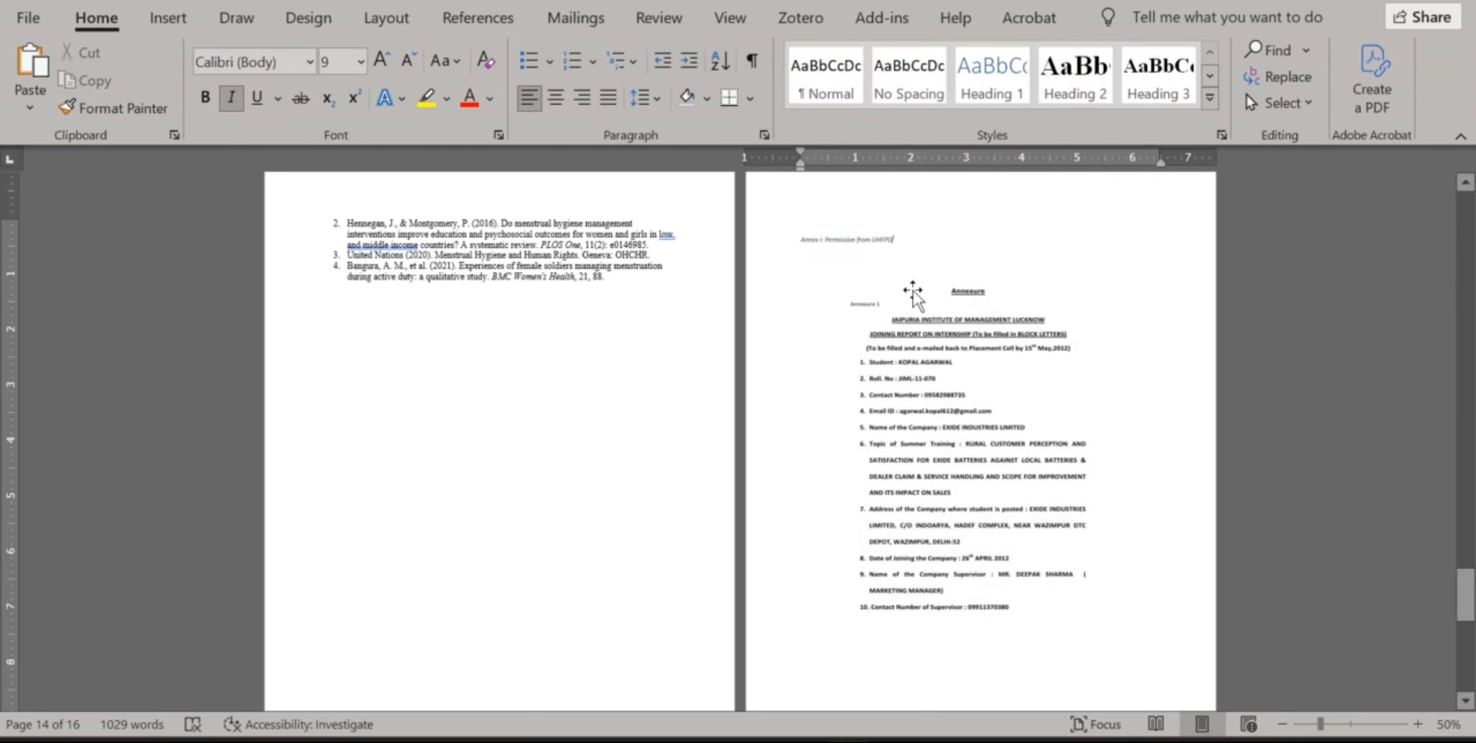
scroll(912, 294, up, 5)
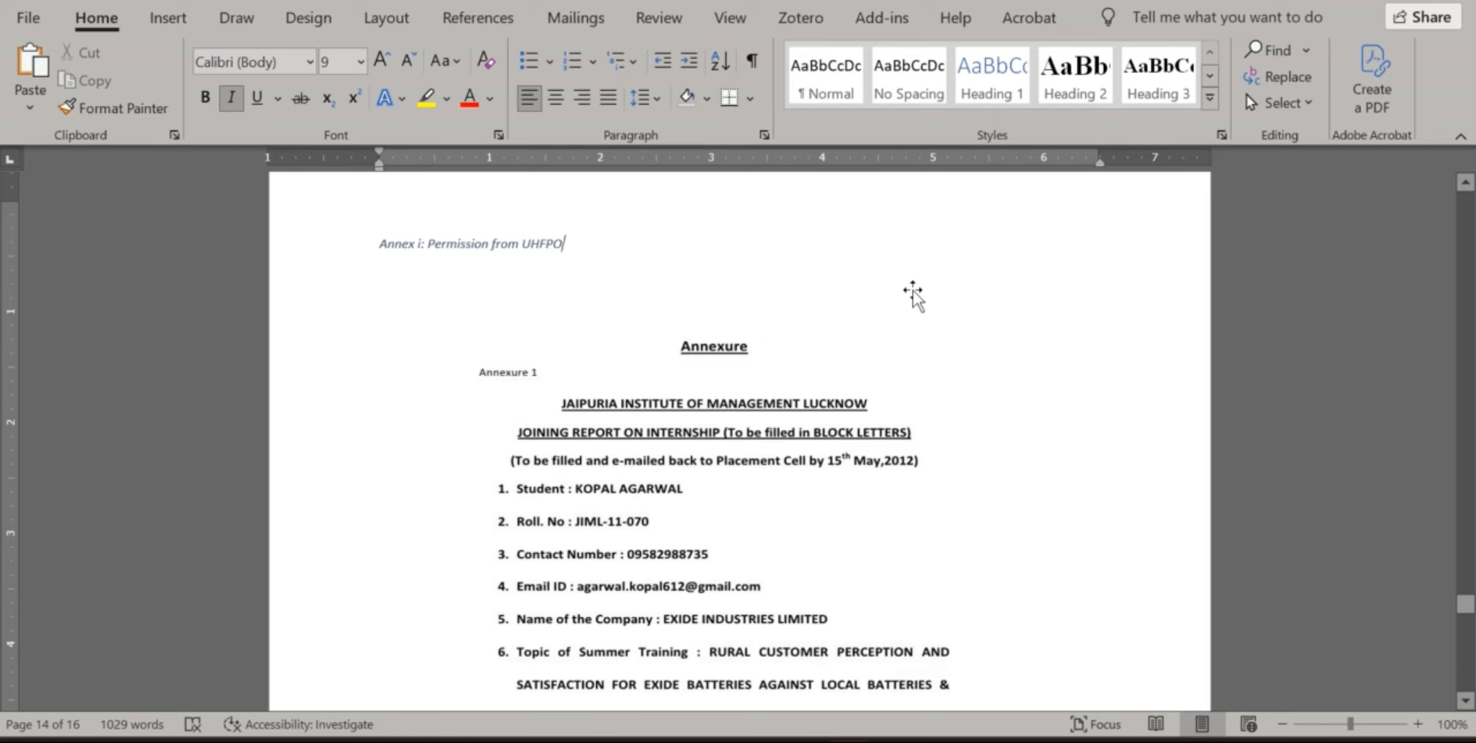
mouse_move(378, 244)
mouse_down()
mouse_move(580, 246)
mouse_move(391, 242)
mouse_up()
click(576, 245)
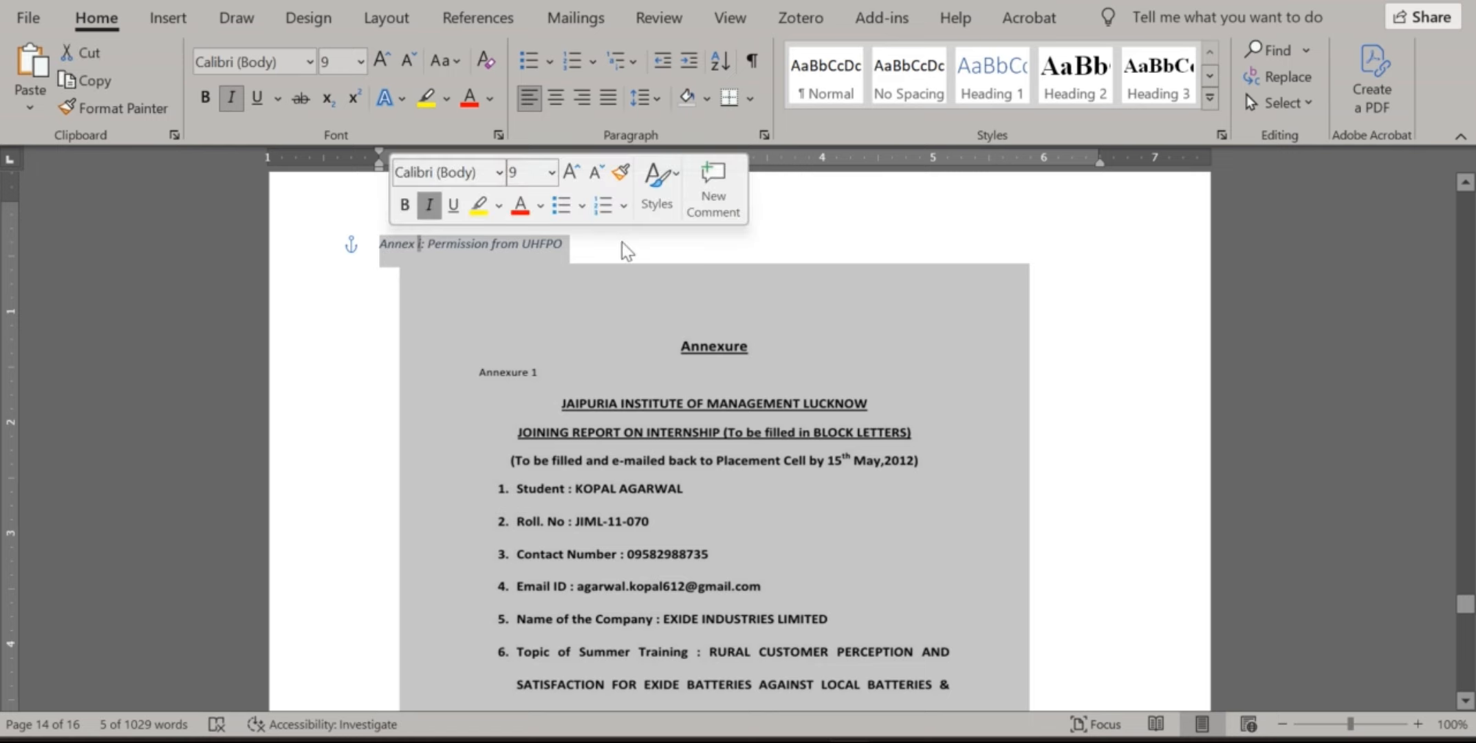
click(603, 237)
key(Return)
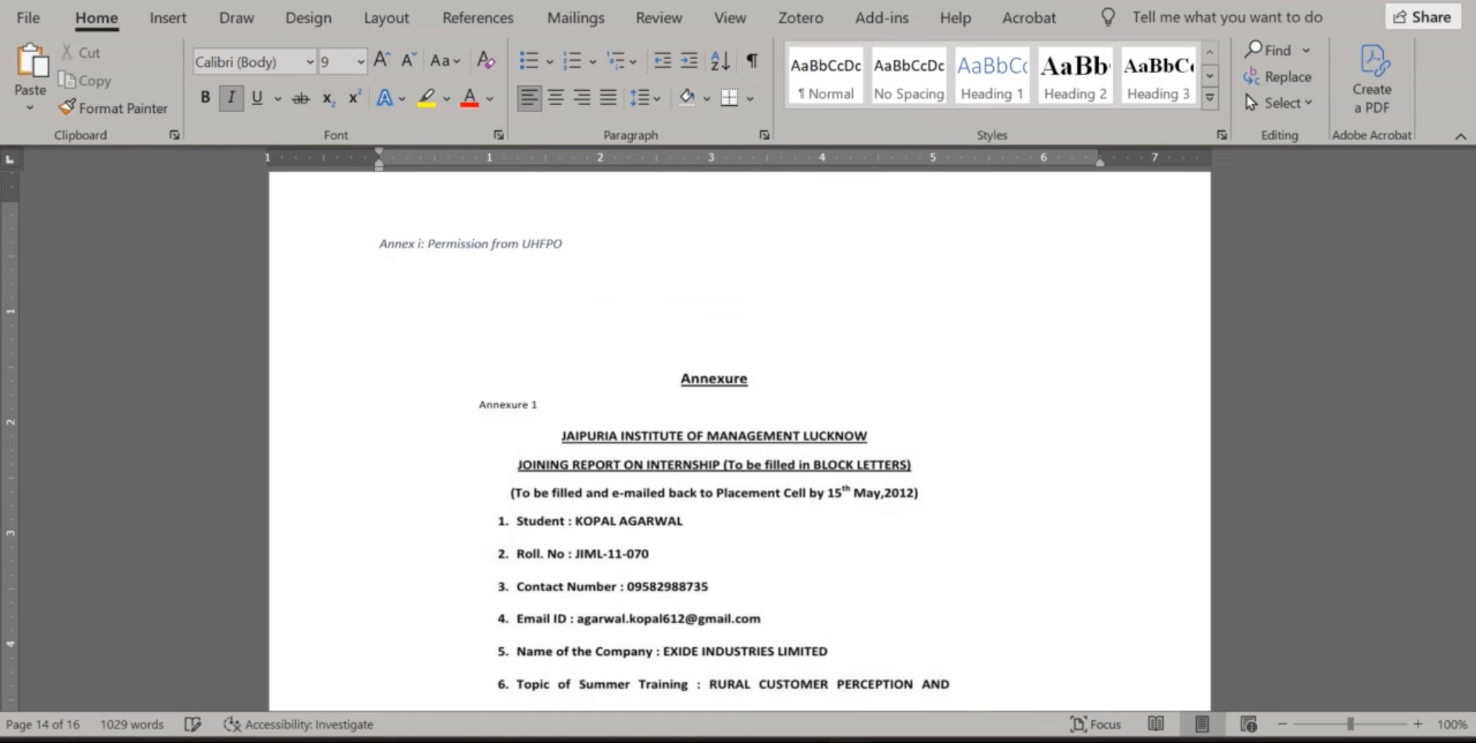
Apply the Caption style to the Annex i caption and update the style to match it
drag(557, 240, 382, 238)
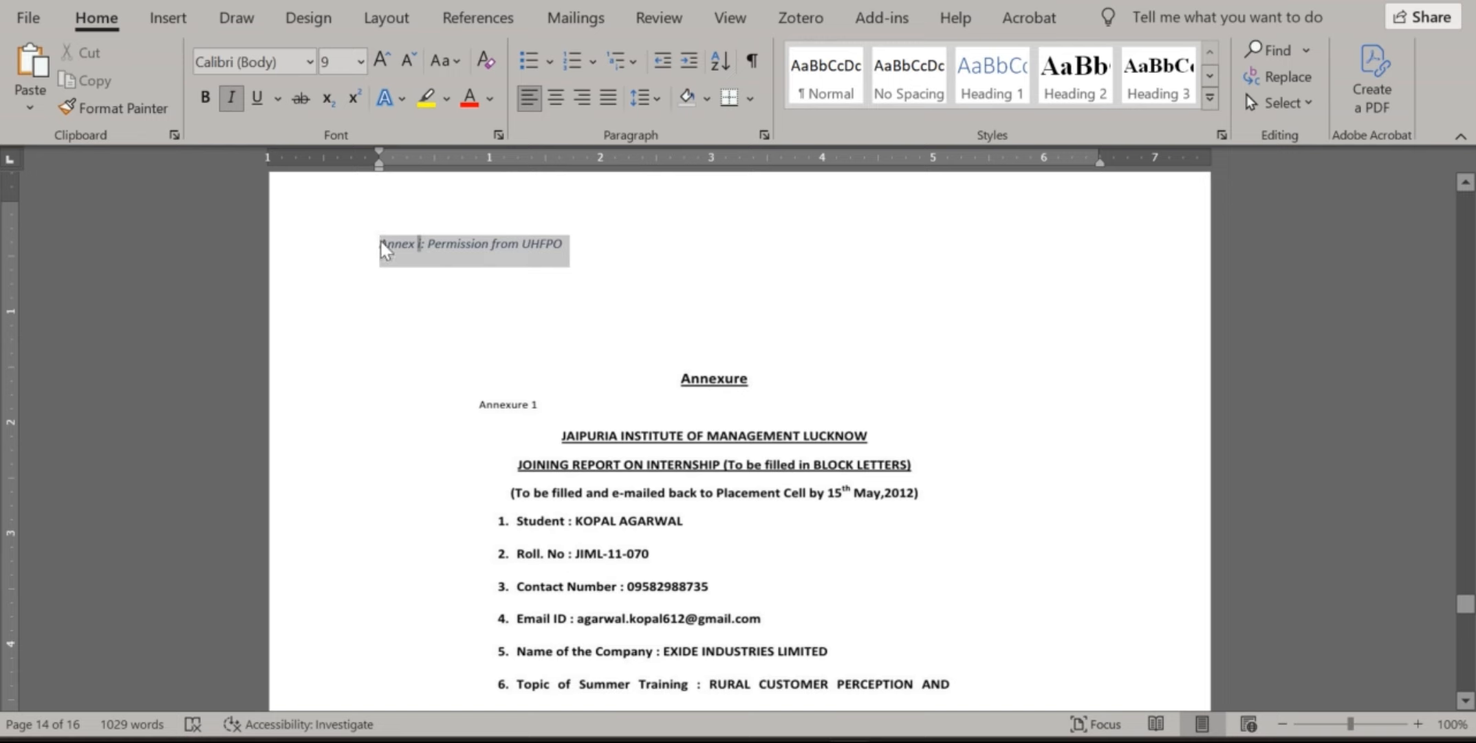
click(1158, 76)
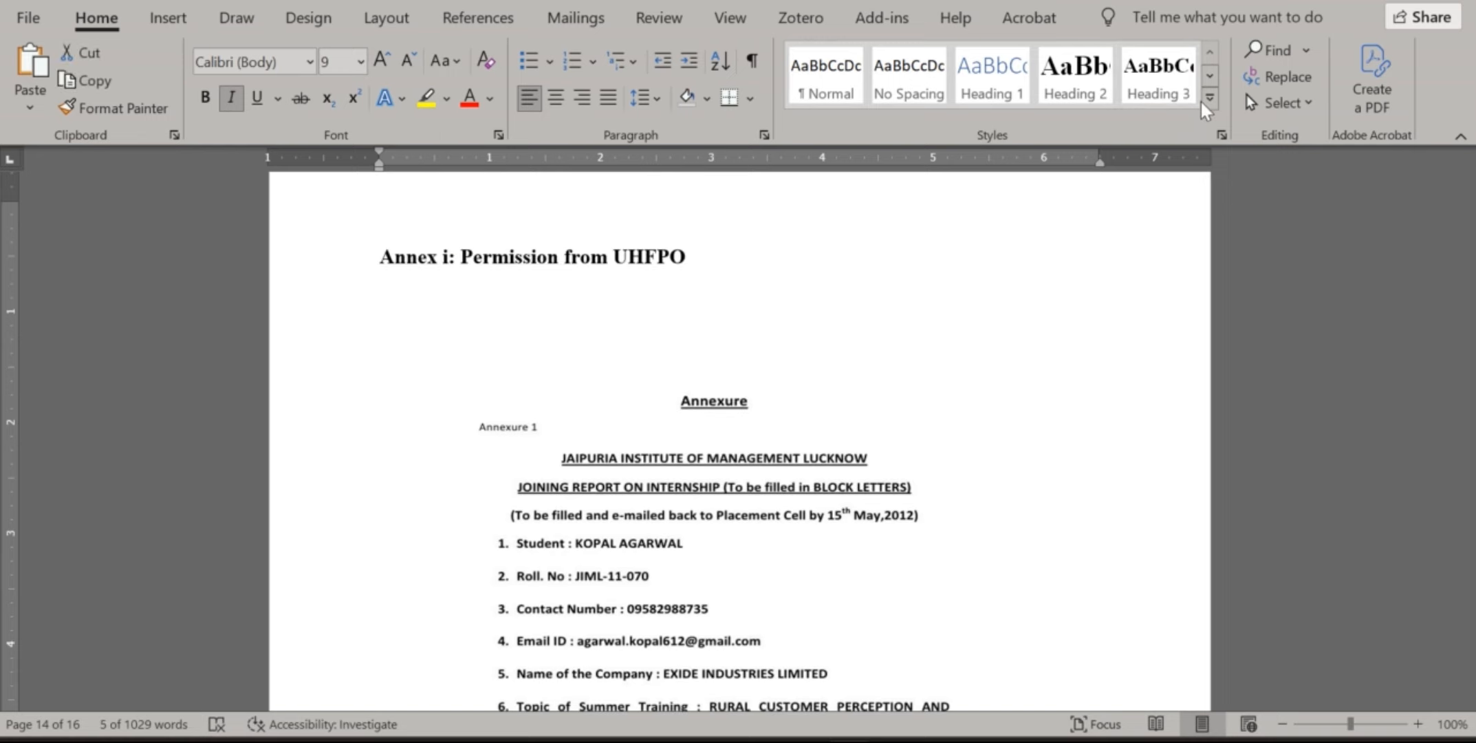
click(1208, 99)
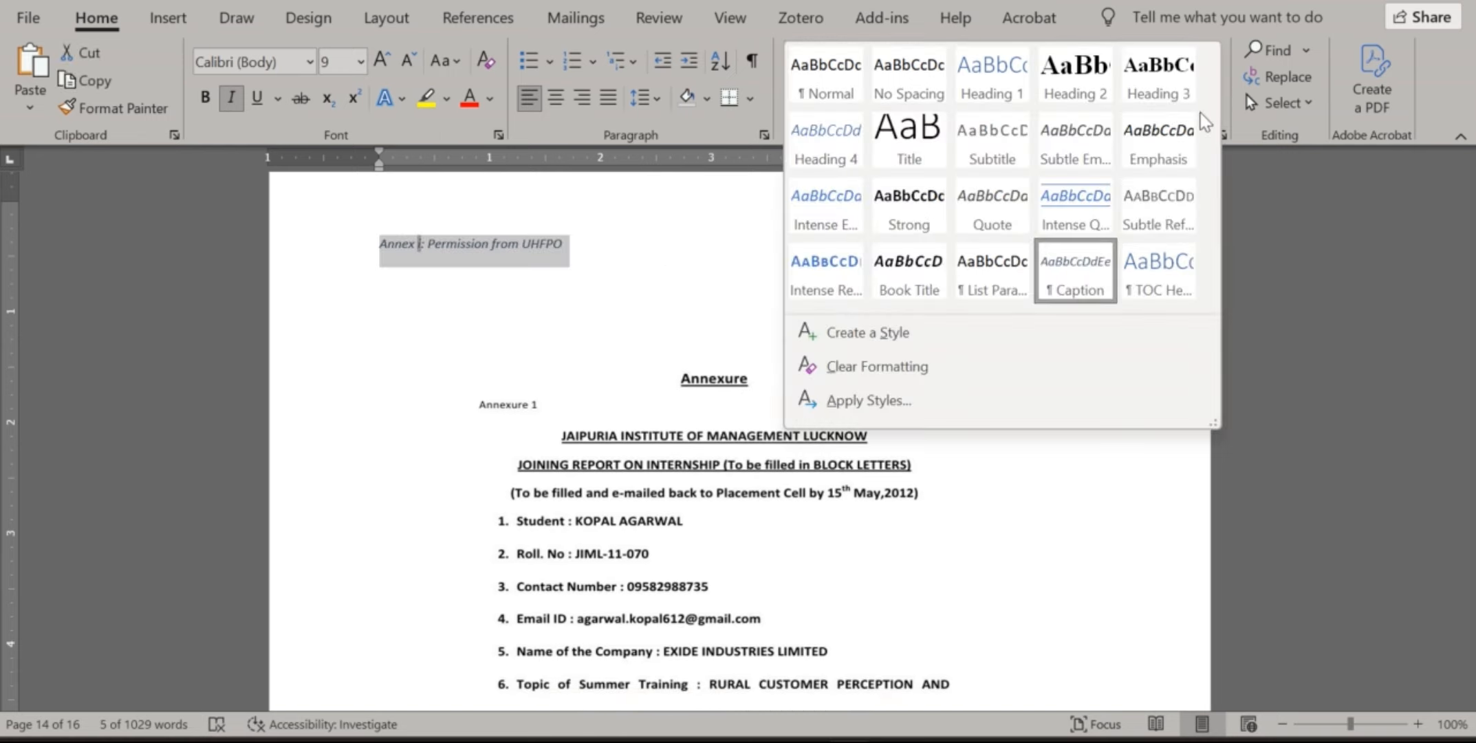
click(1094, 279)
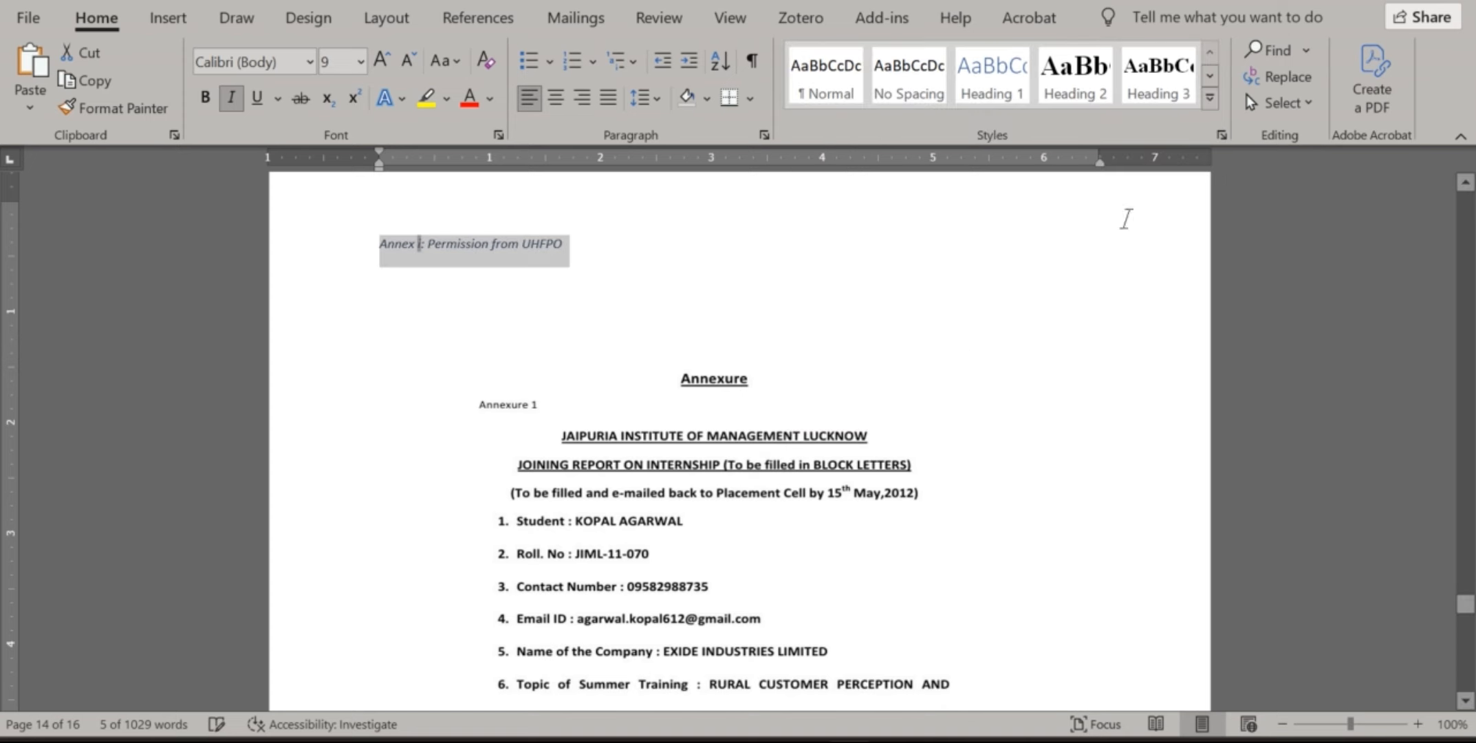
click(1208, 107)
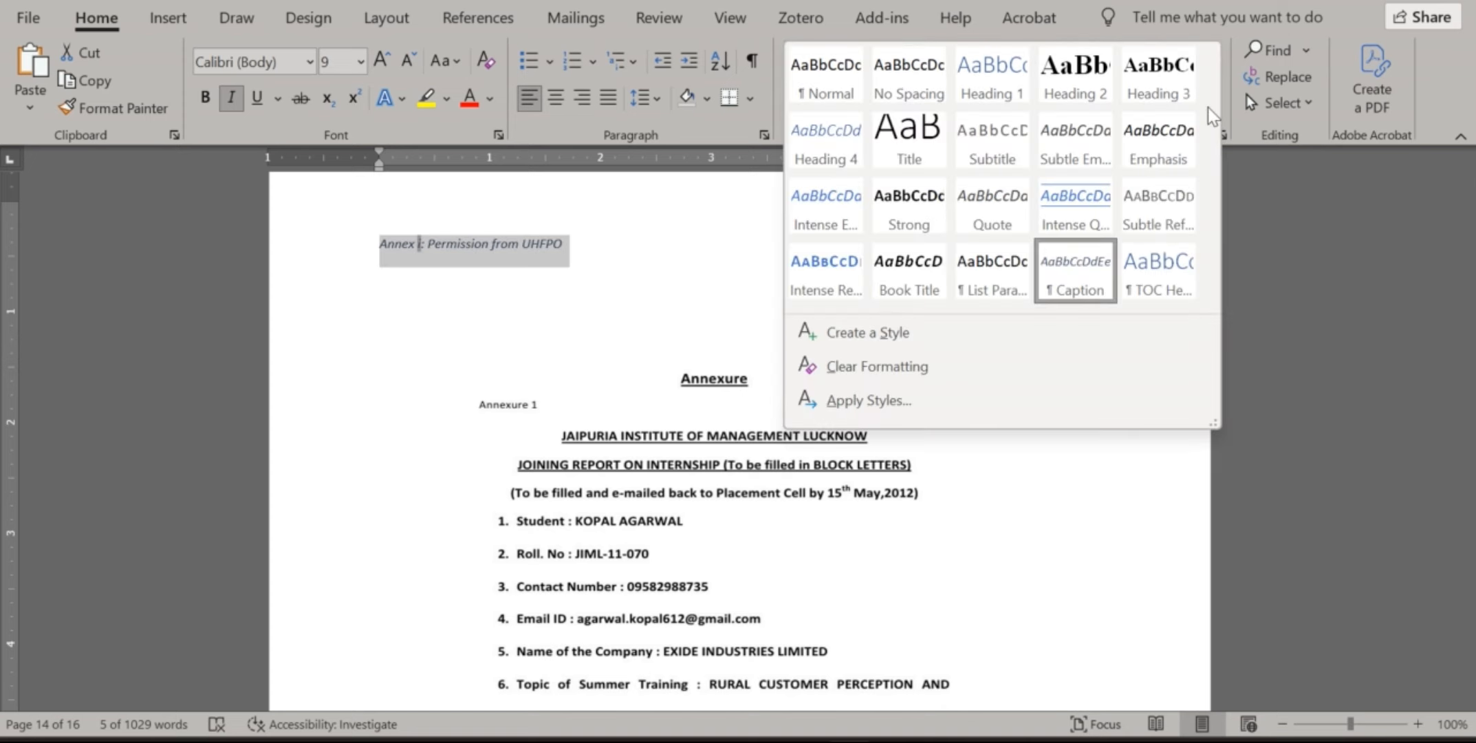
right_click(1078, 292)
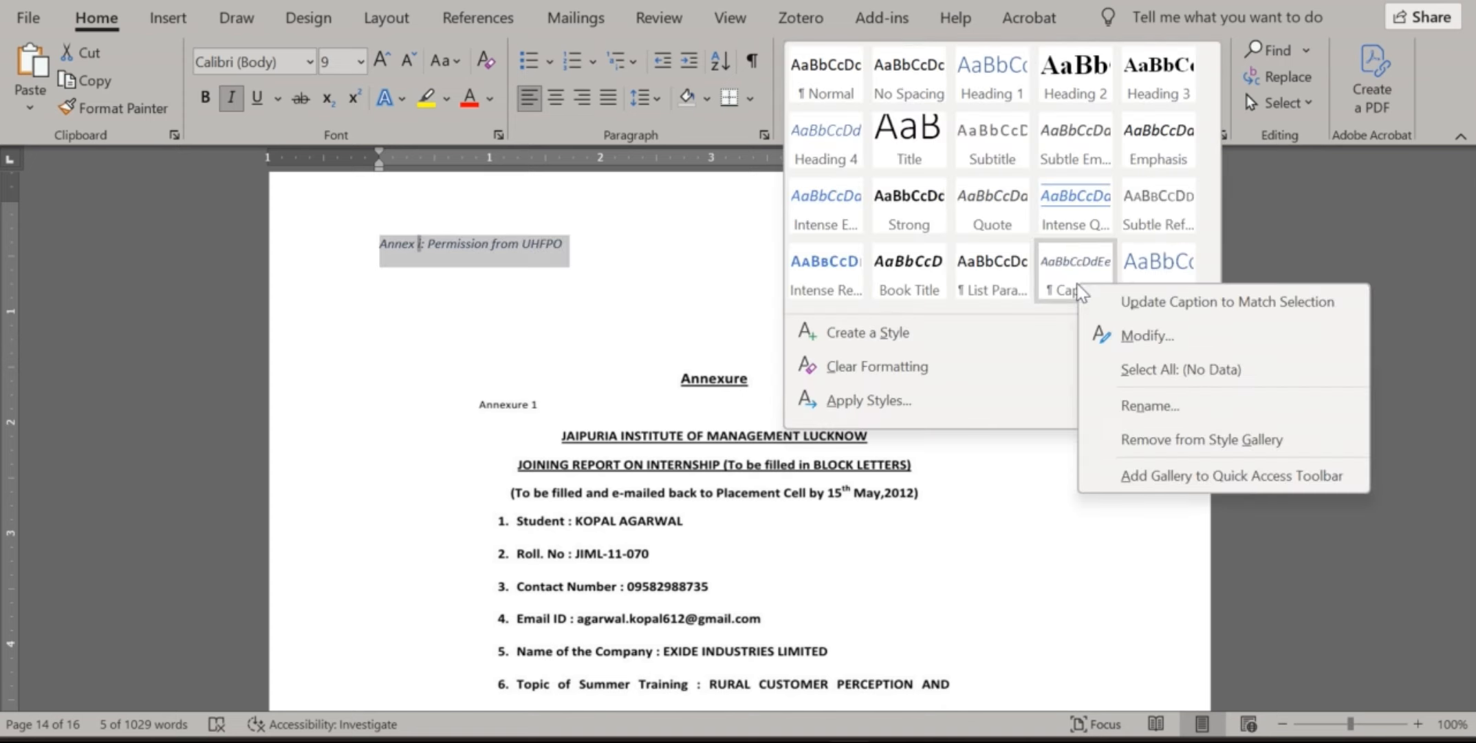
click(1125, 304)
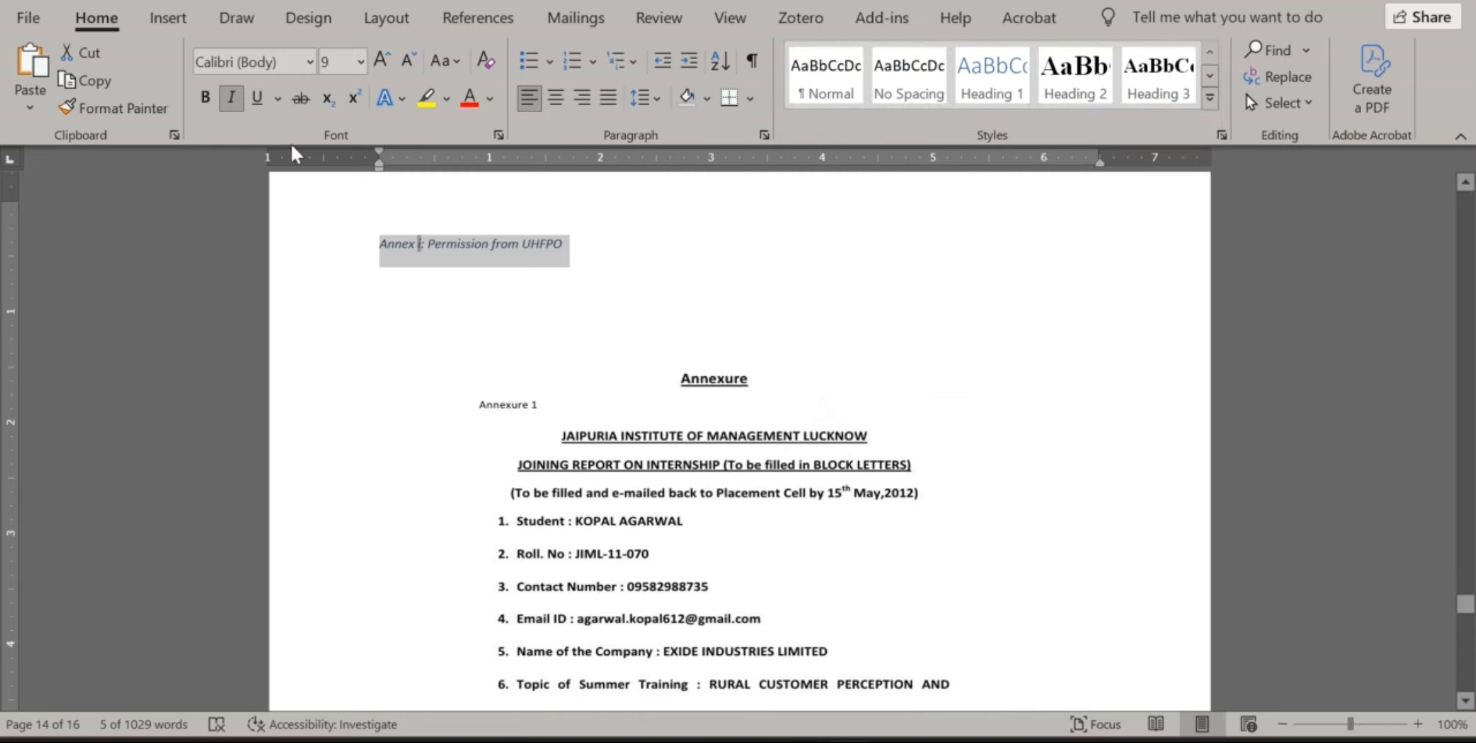
Make the caption Times New Roman, bold and centred
click(309, 62)
click(262, 317)
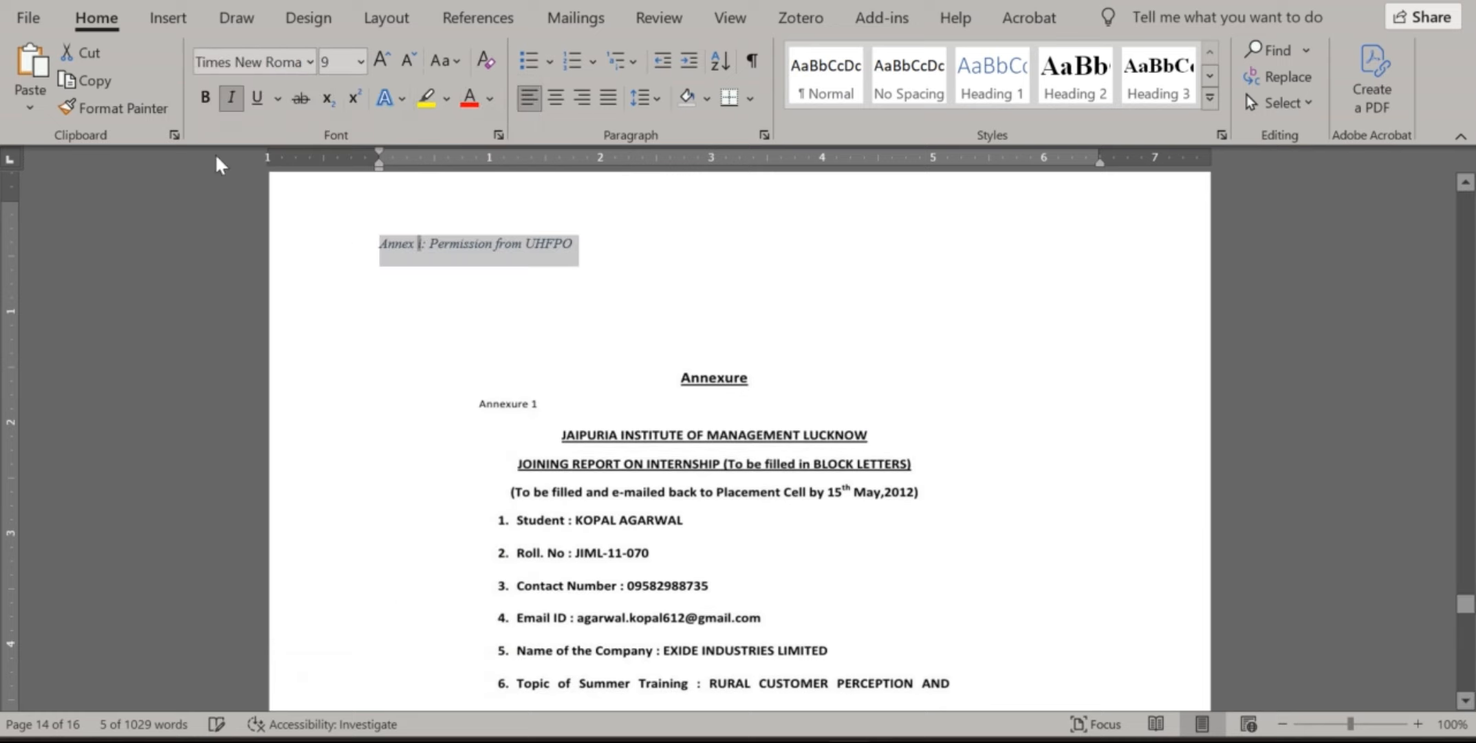
click(205, 97)
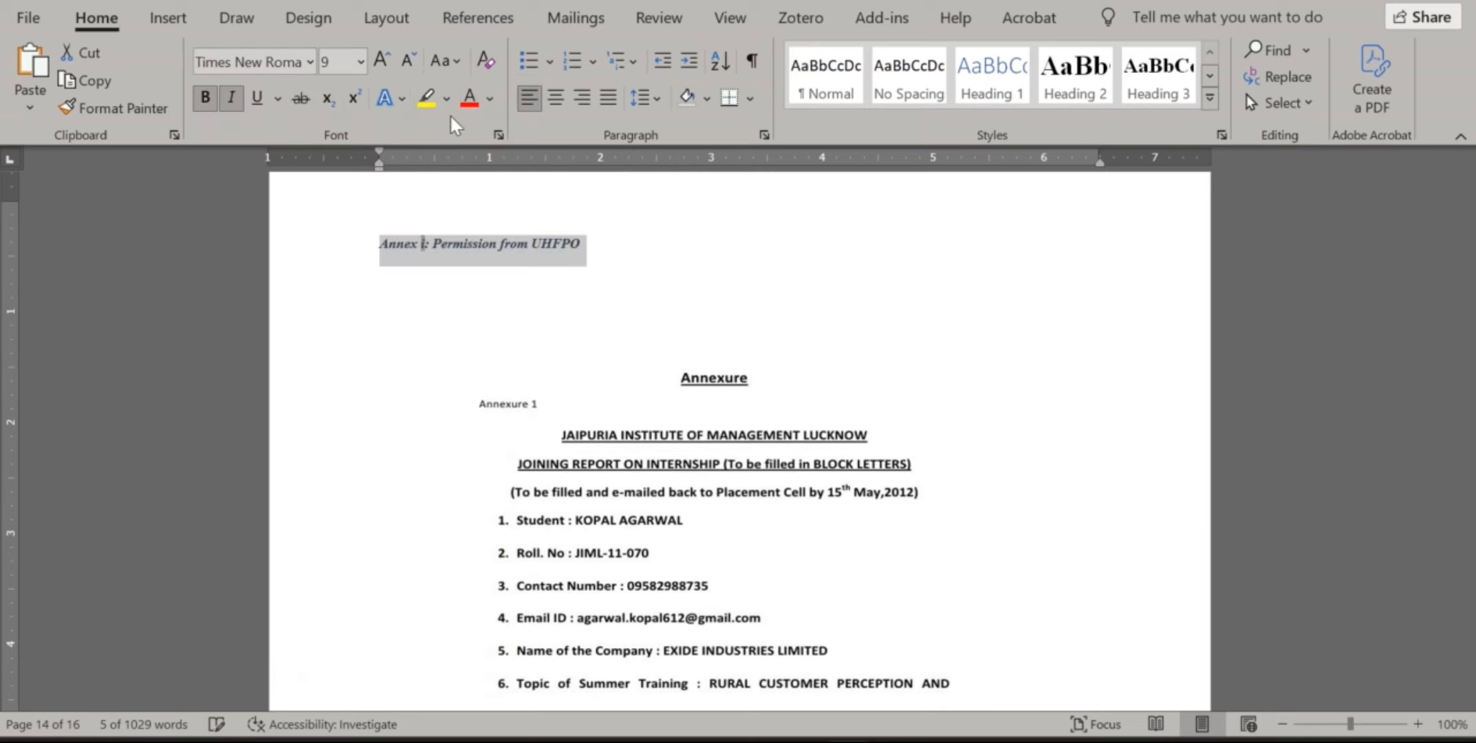
click(556, 97)
scroll(811, 351, down, 10)
Insert the caption 'Annex ii: Permission letter 2' on a new line above the page 15 form
scroll(815, 333, down, 5)
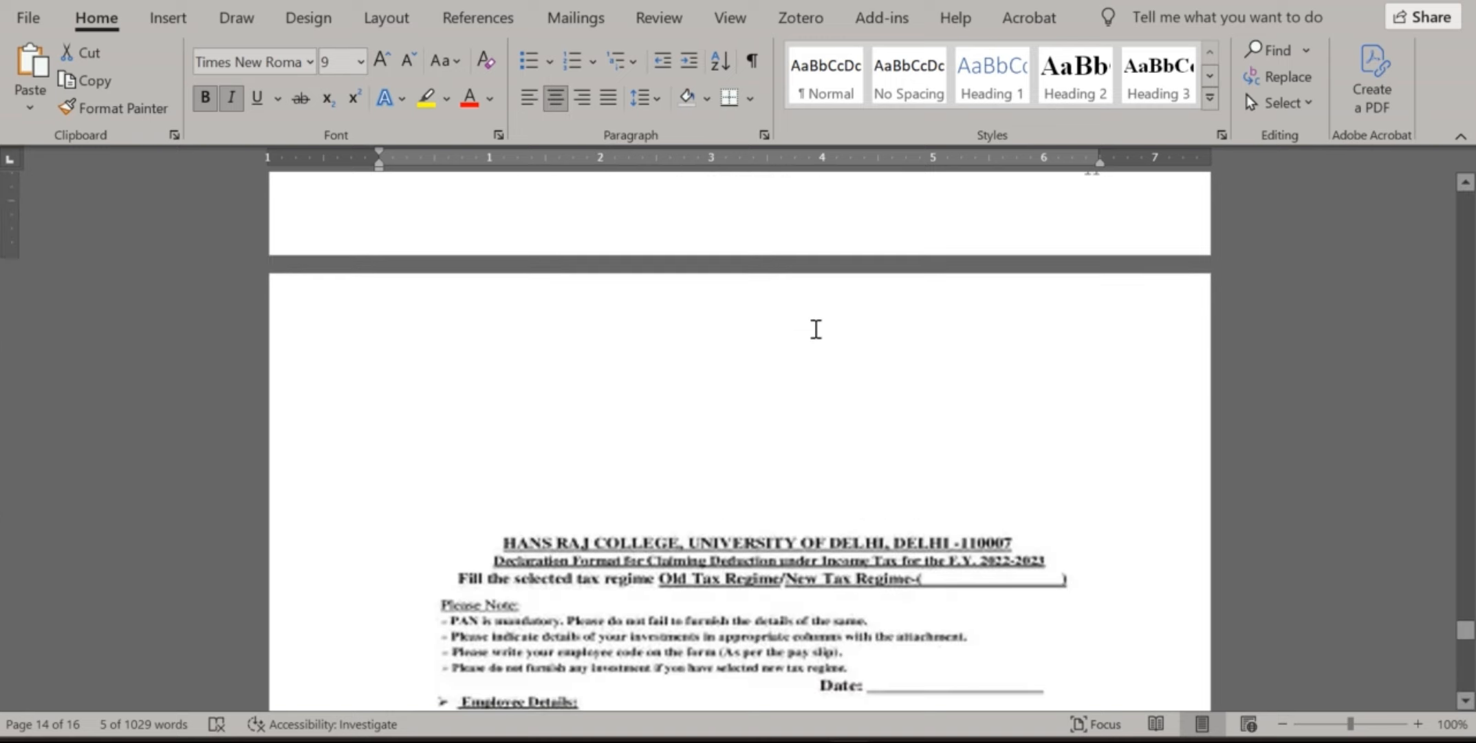
click(571, 319)
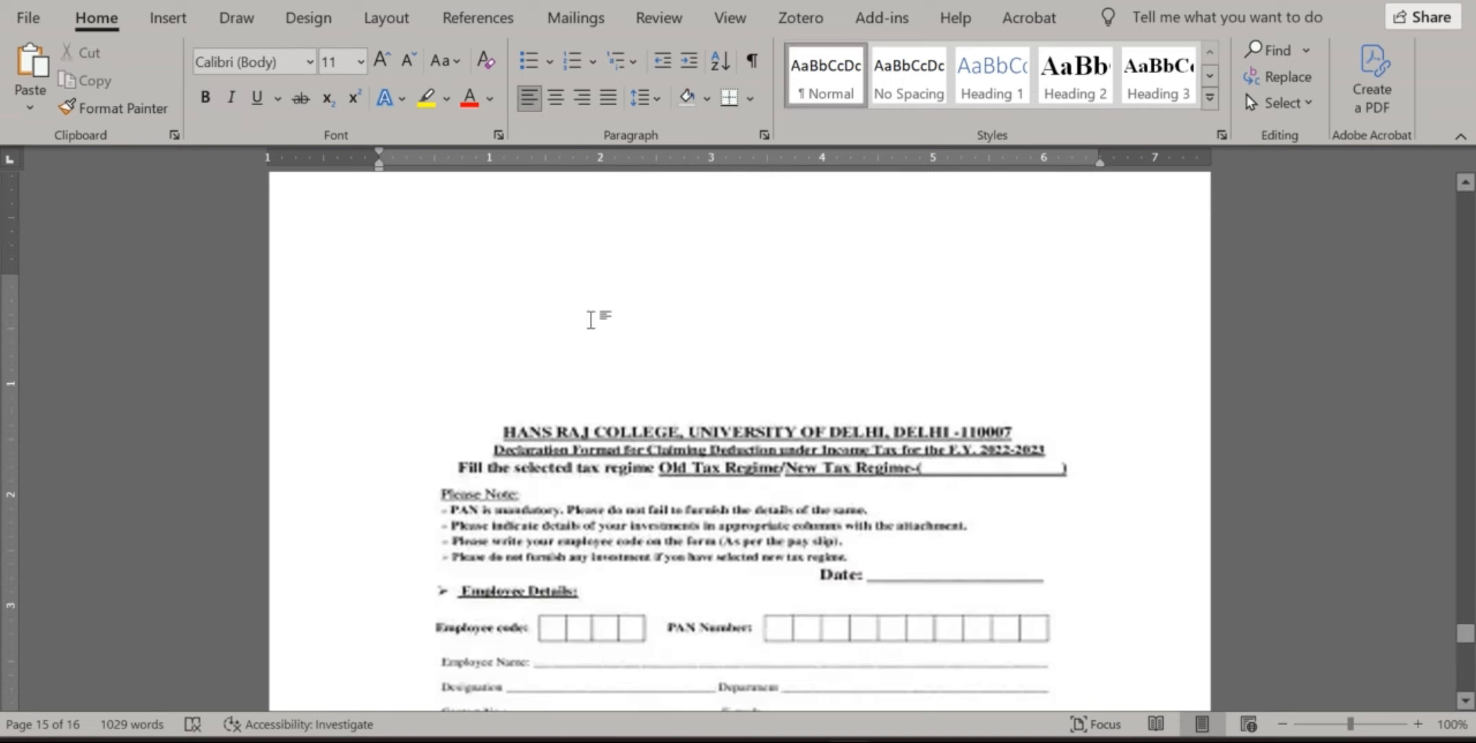
key(Return)
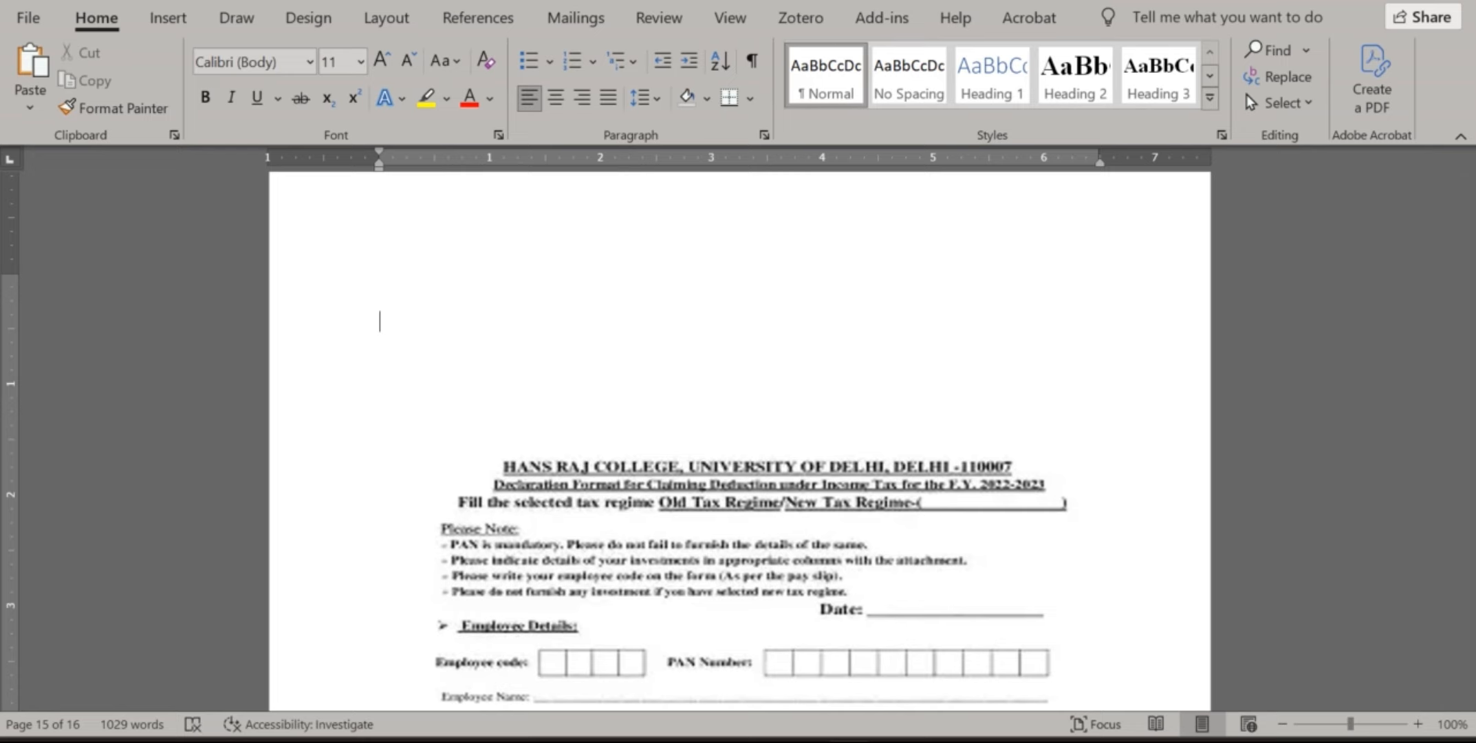
click(493, 31)
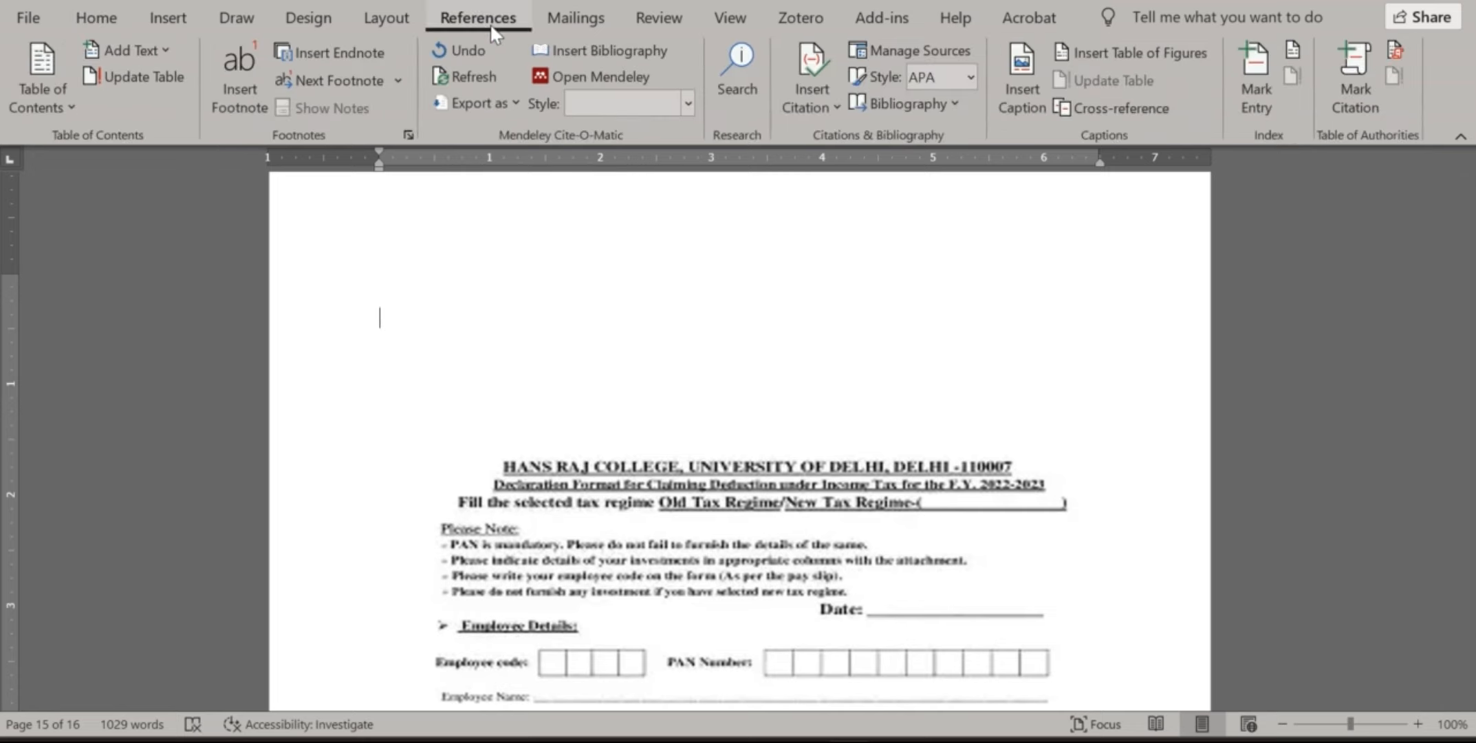
click(1015, 93)
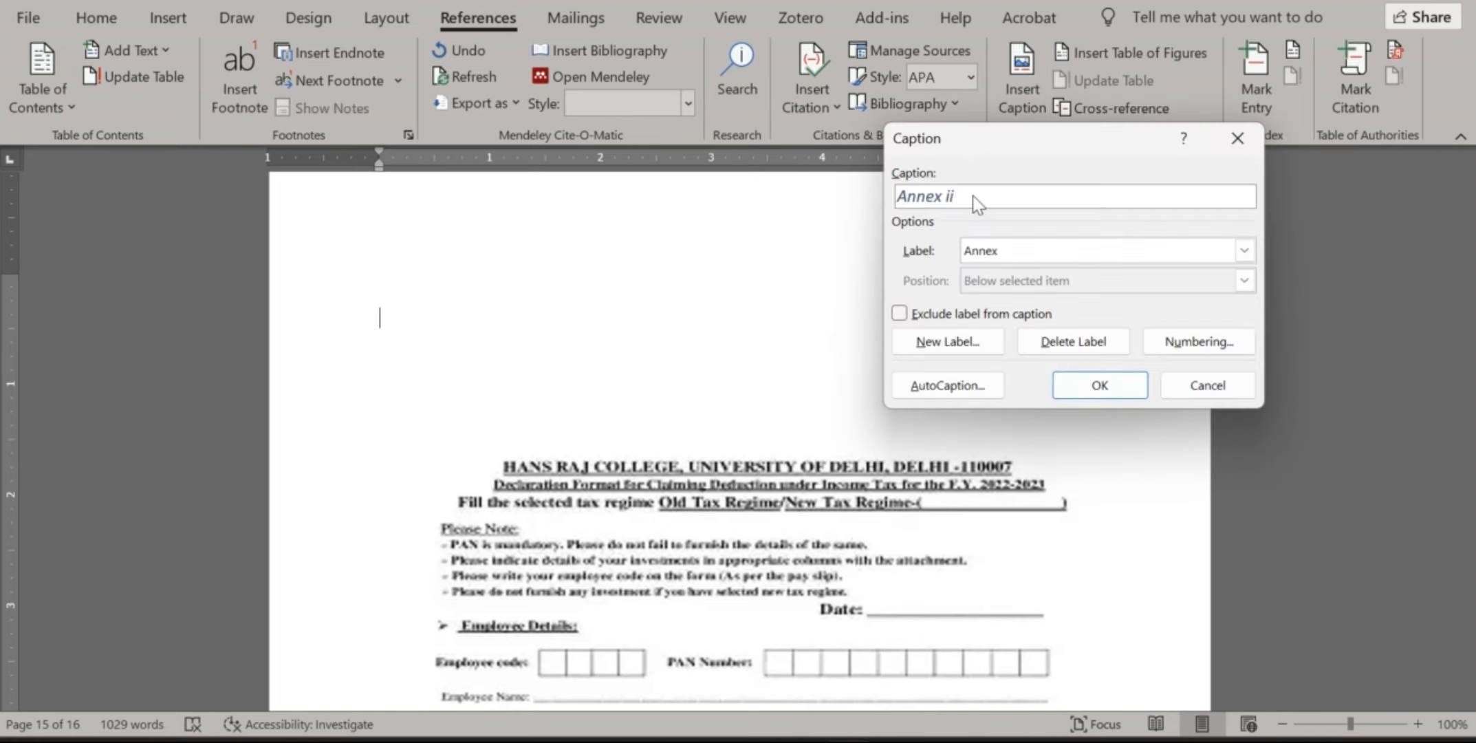
text(: Permission letter 2)
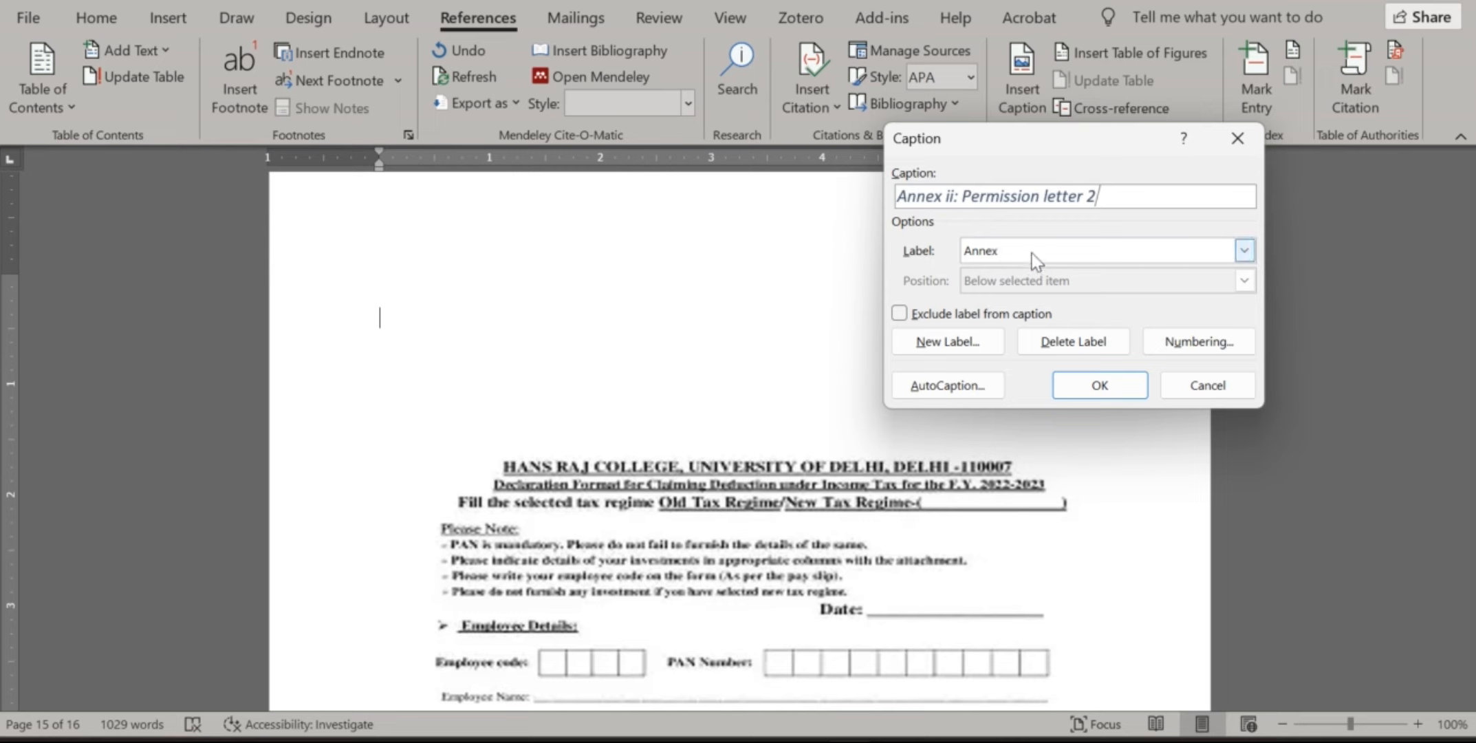
click(1098, 385)
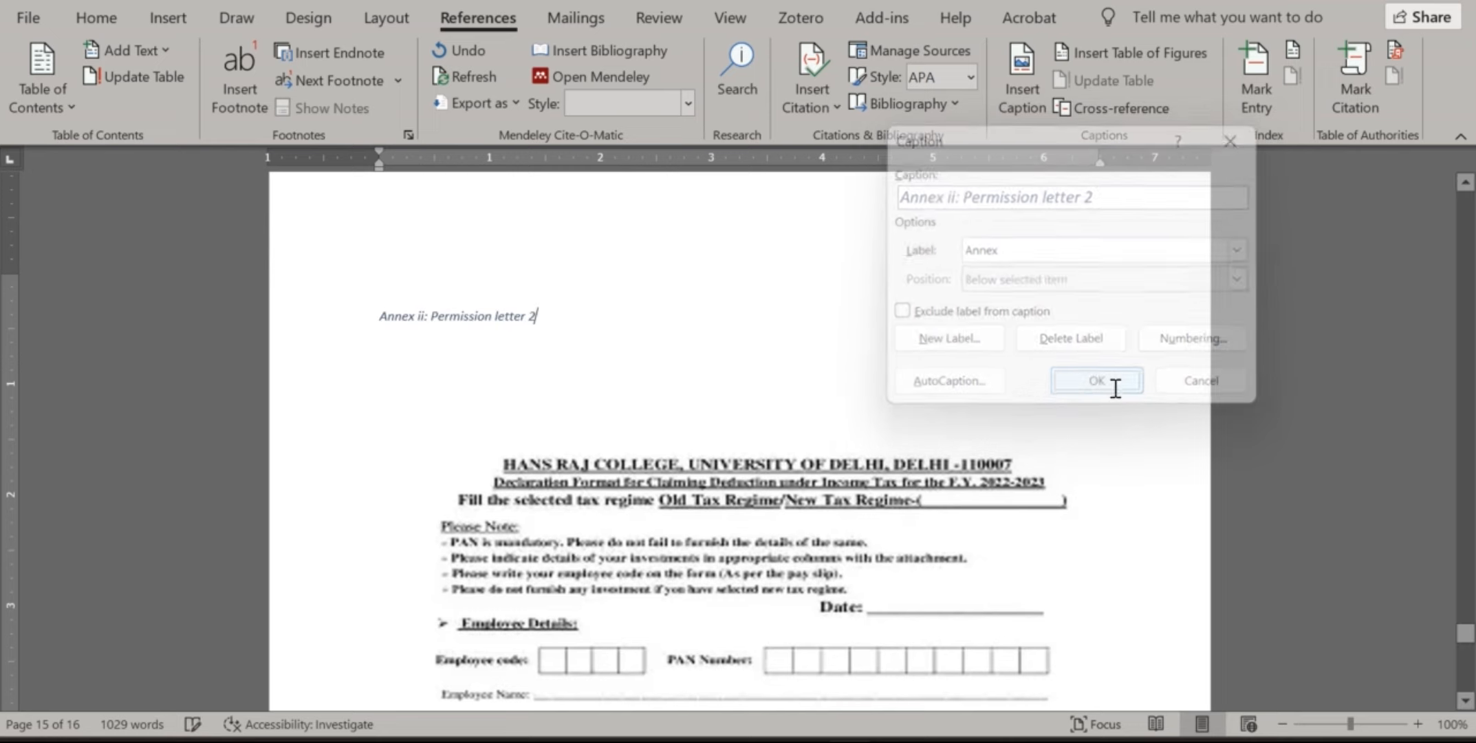
drag(505, 317, 380, 317)
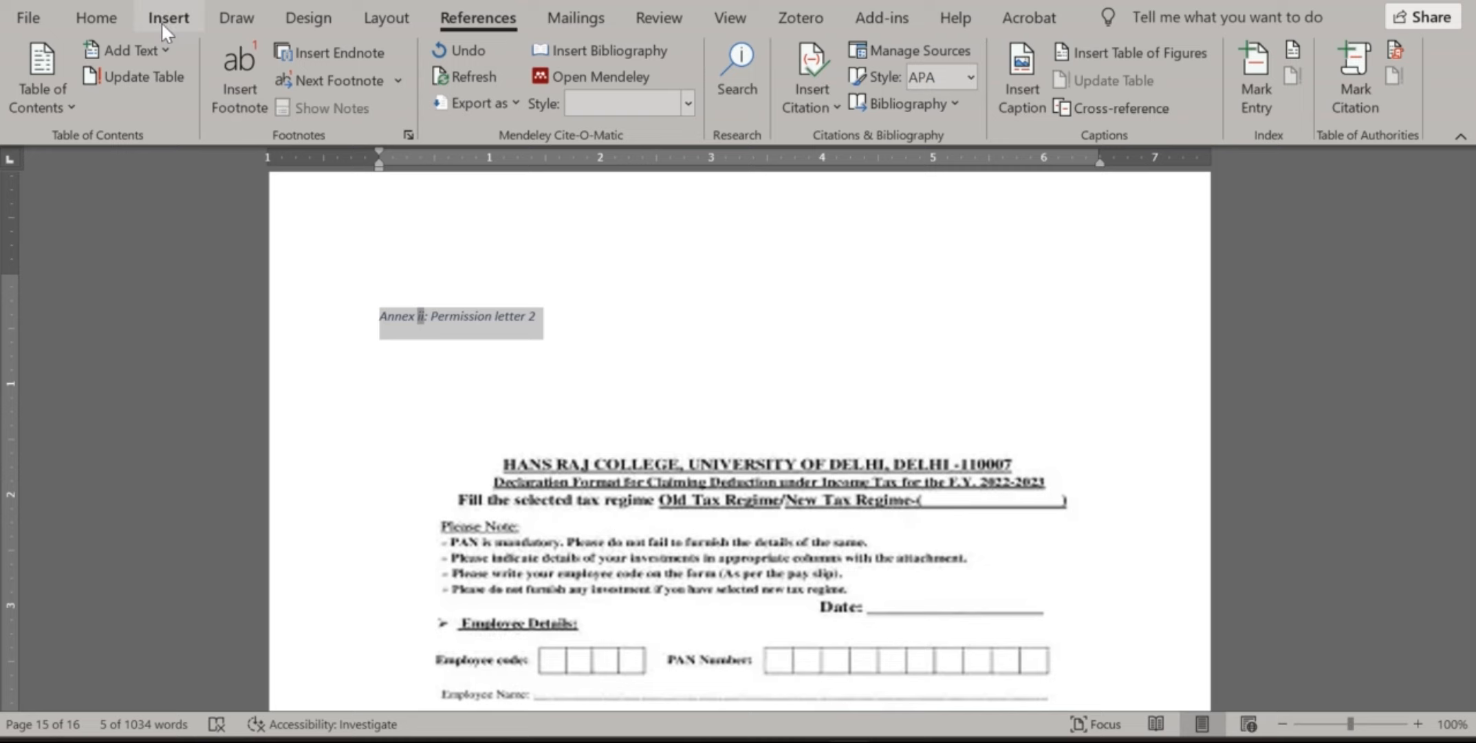
Apply the Caption style to the Annex ii caption line
click(96, 18)
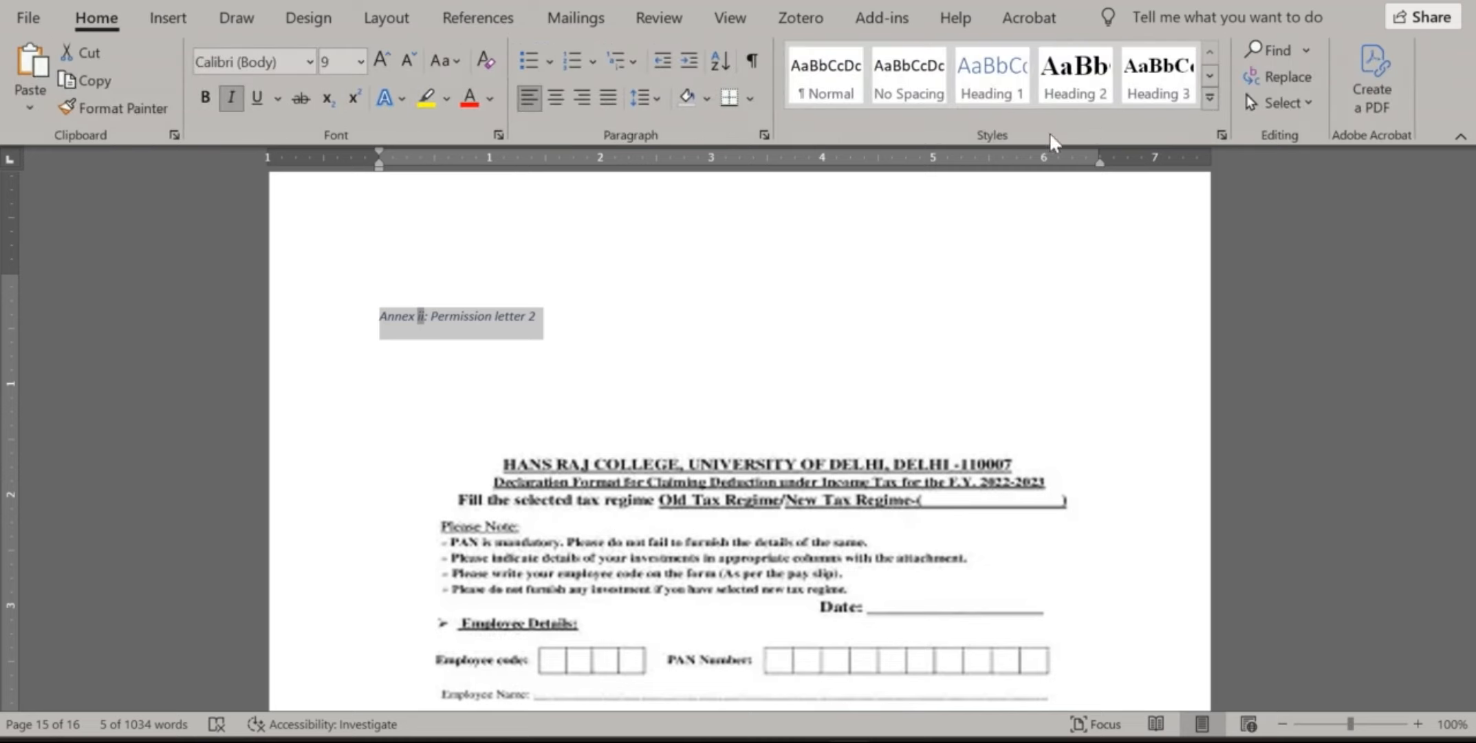
click(1209, 97)
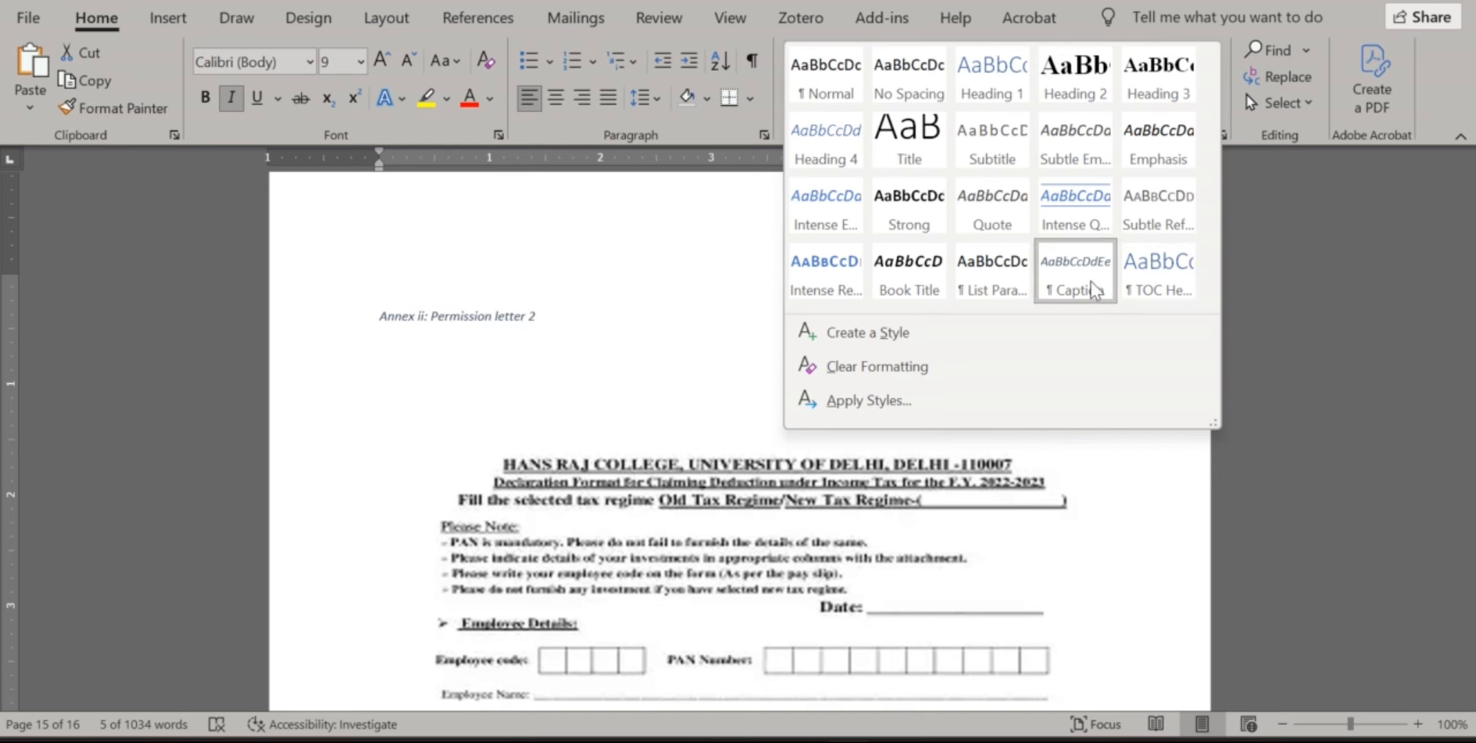
click(1092, 284)
click(1184, 86)
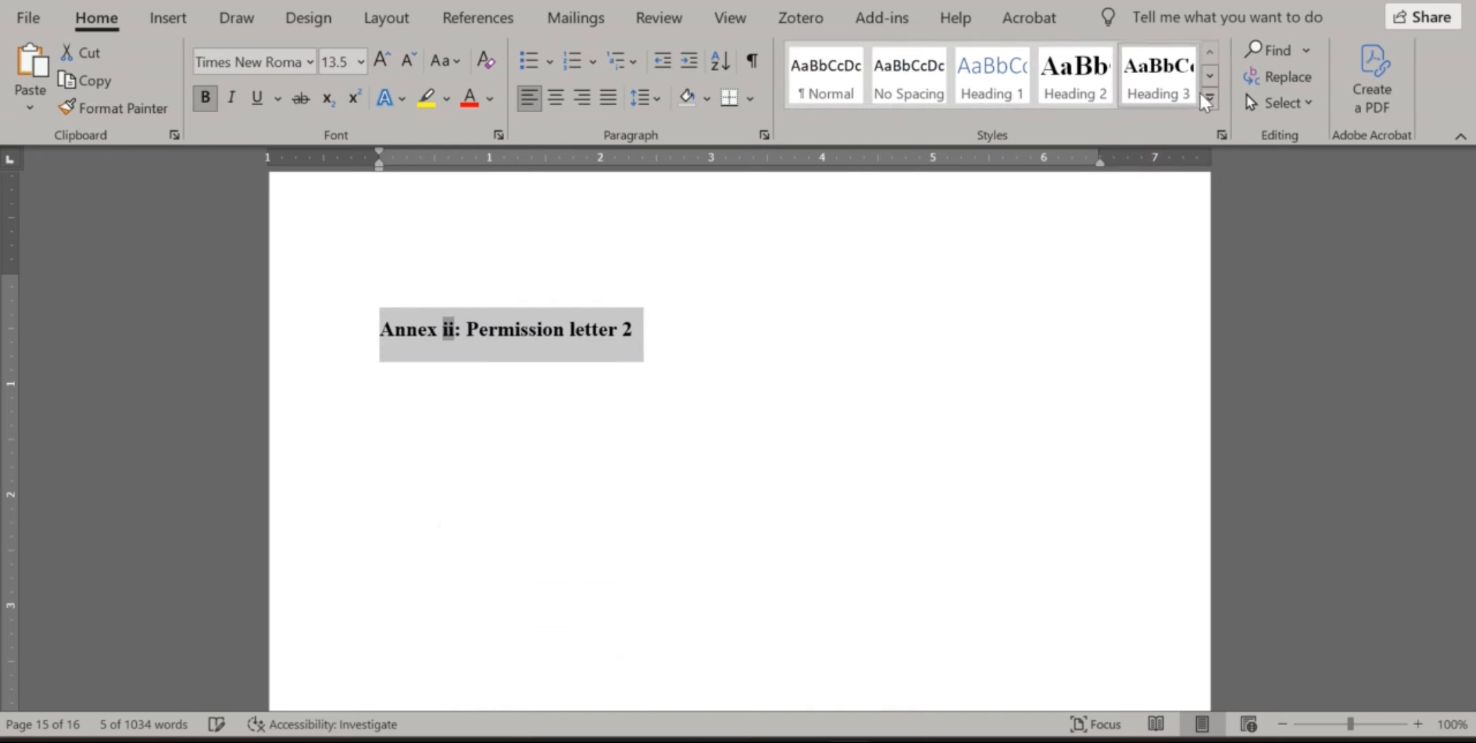
click(1205, 101)
click(1077, 282)
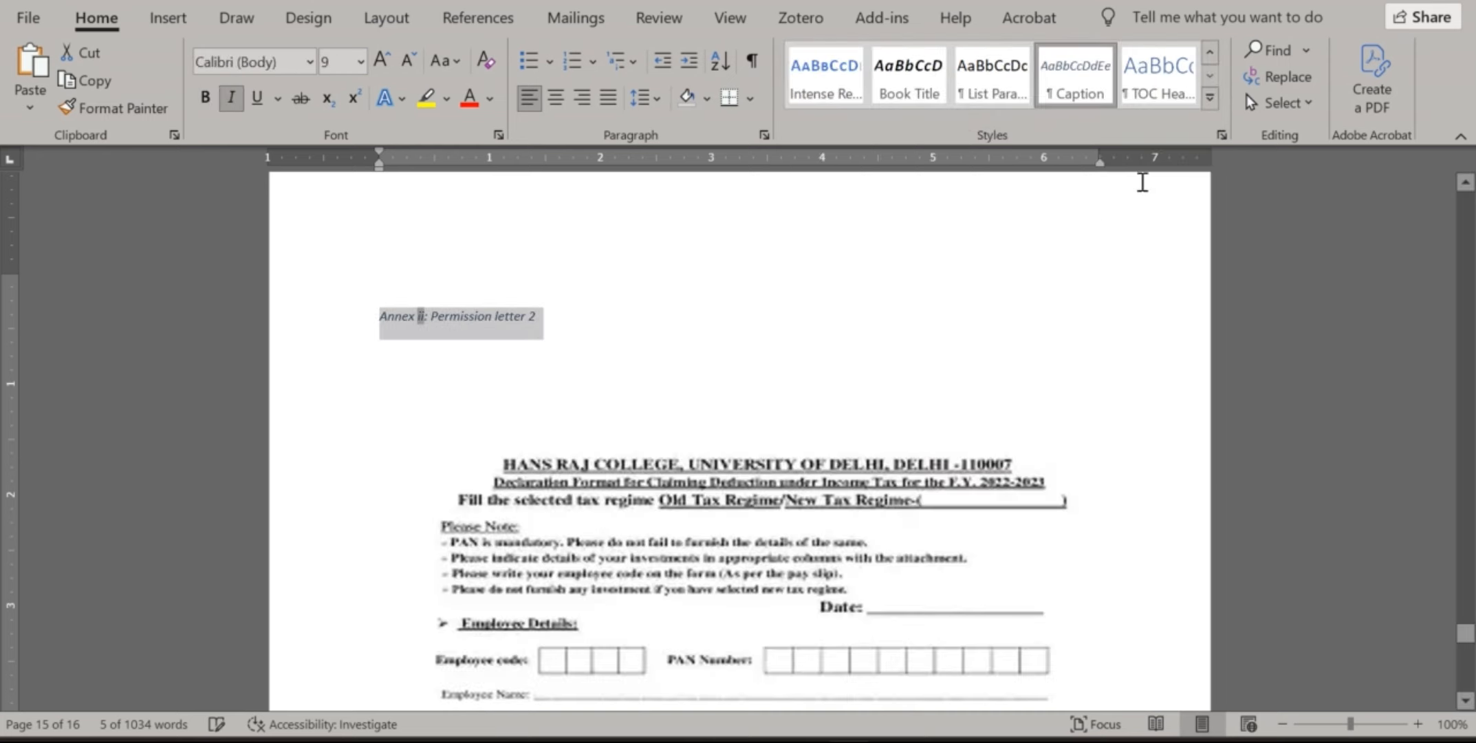
click(1209, 97)
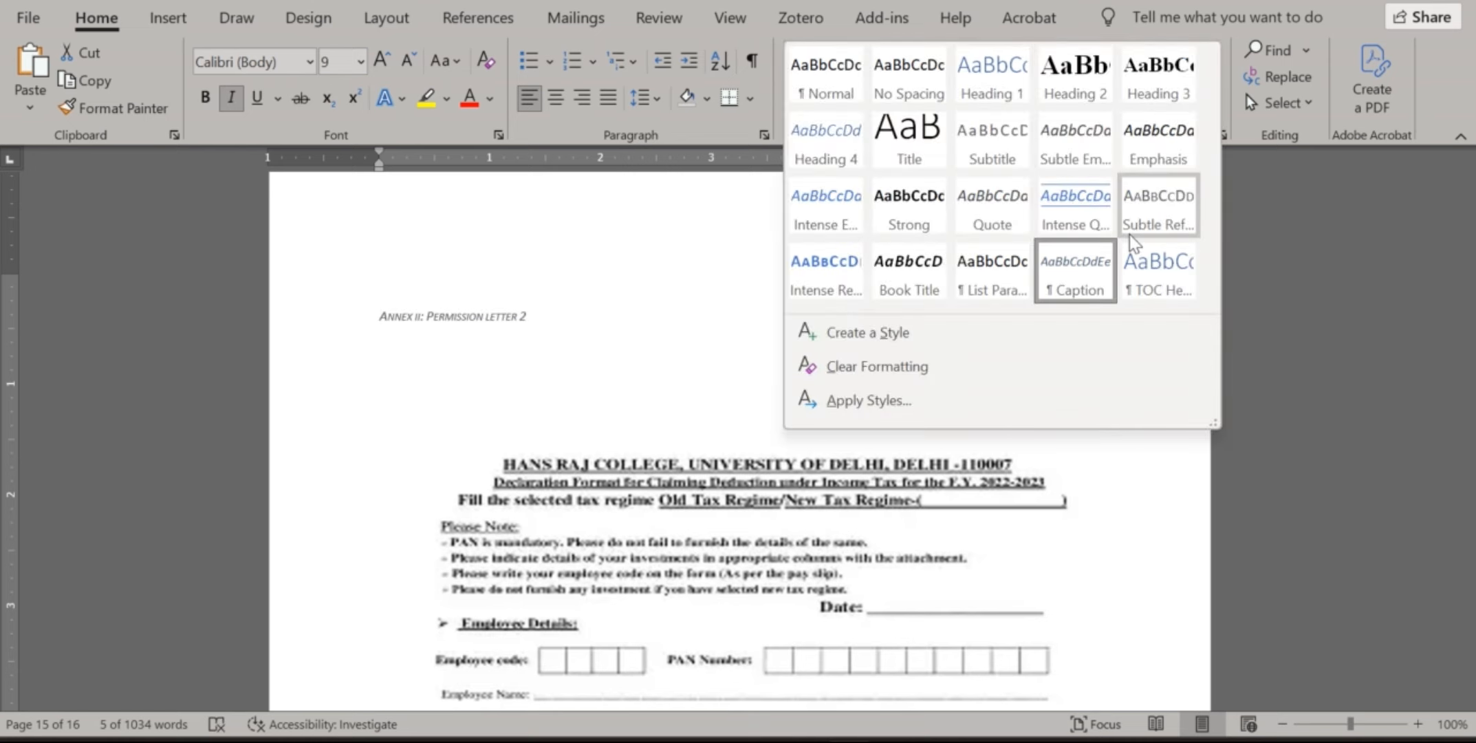
right_click(1098, 272)
click(1063, 275)
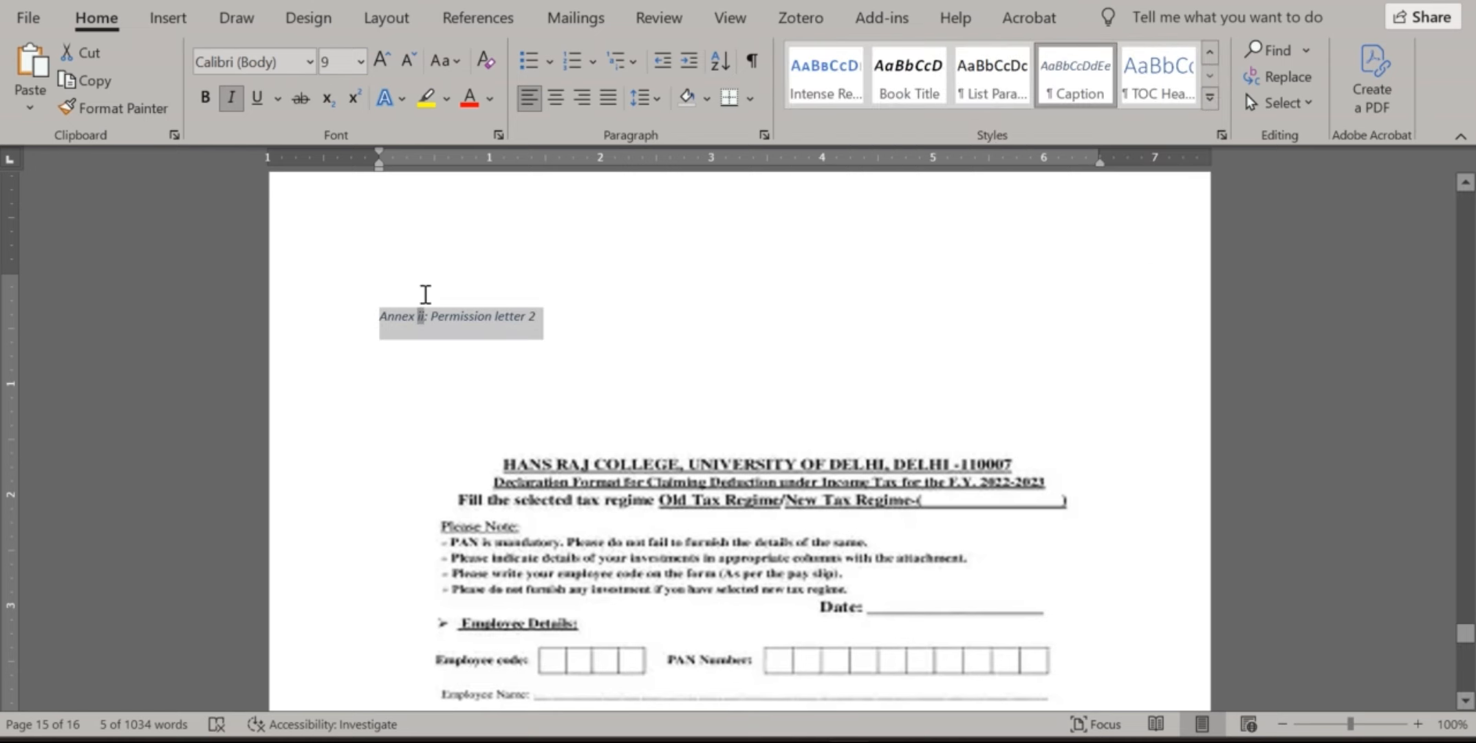
Centre the Annex ii caption and remove the blank line above the college header
click(572, 93)
click(473, 408)
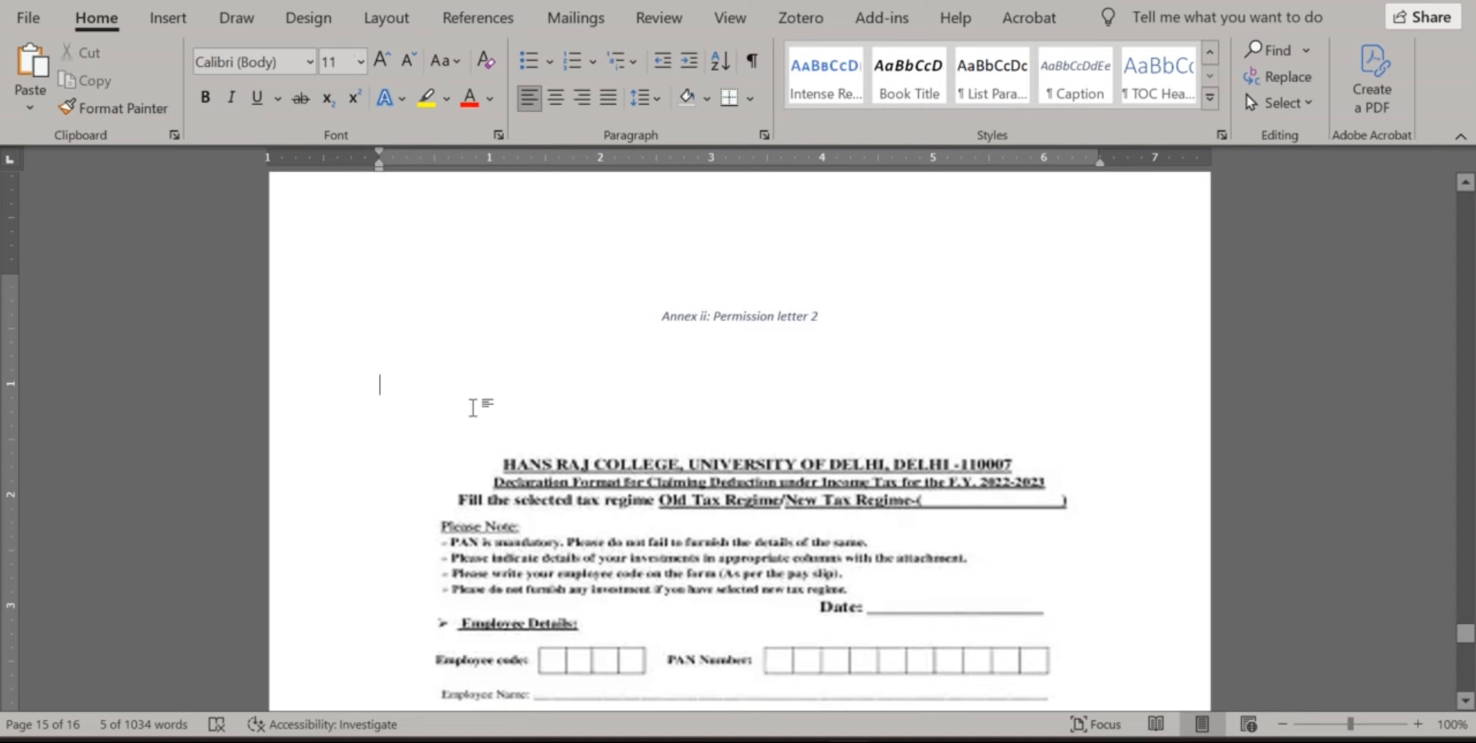
key(BackSpace)
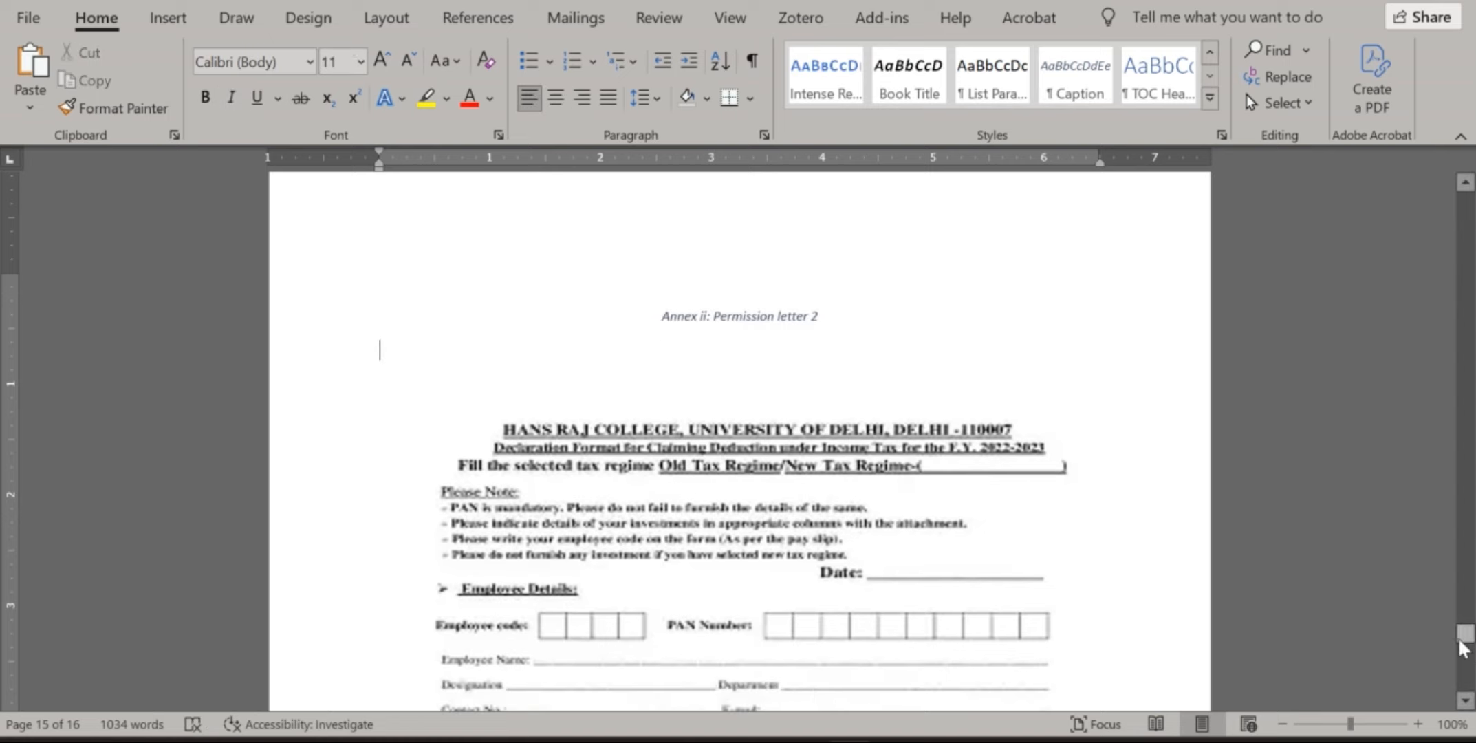
drag(1460, 641, 1435, 262)
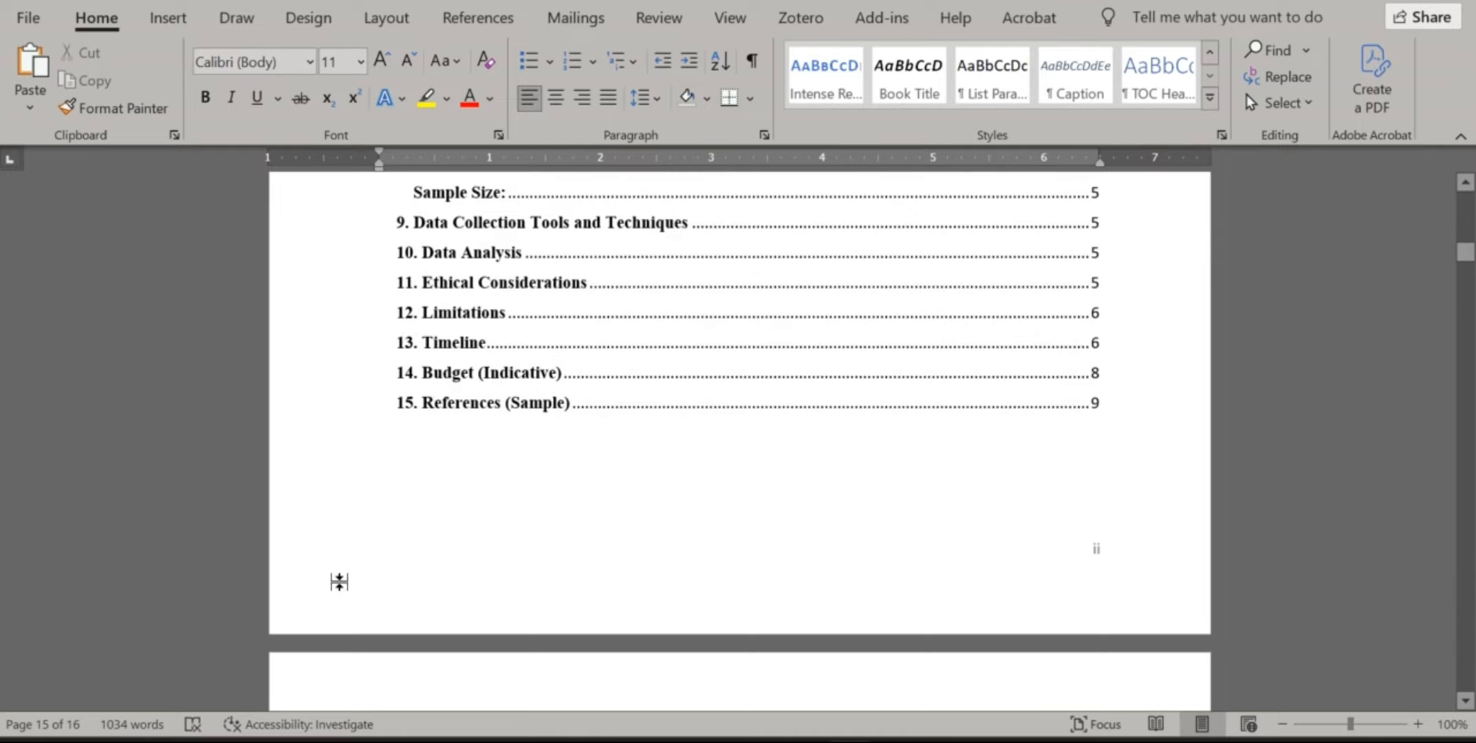
Insert a table of figures with the Annex label under List of Annex, replacing the old list
scroll(340, 582, down, 12)
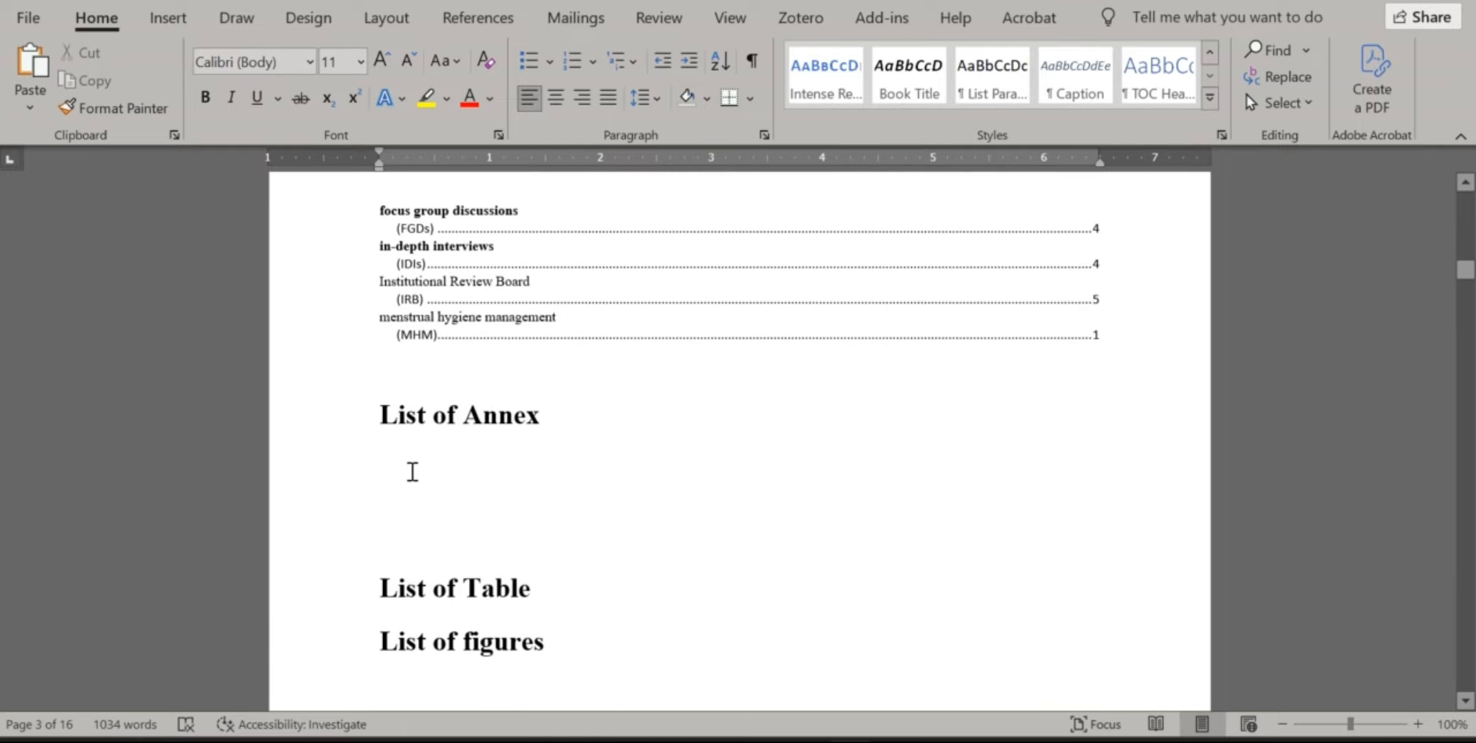
click(406, 469)
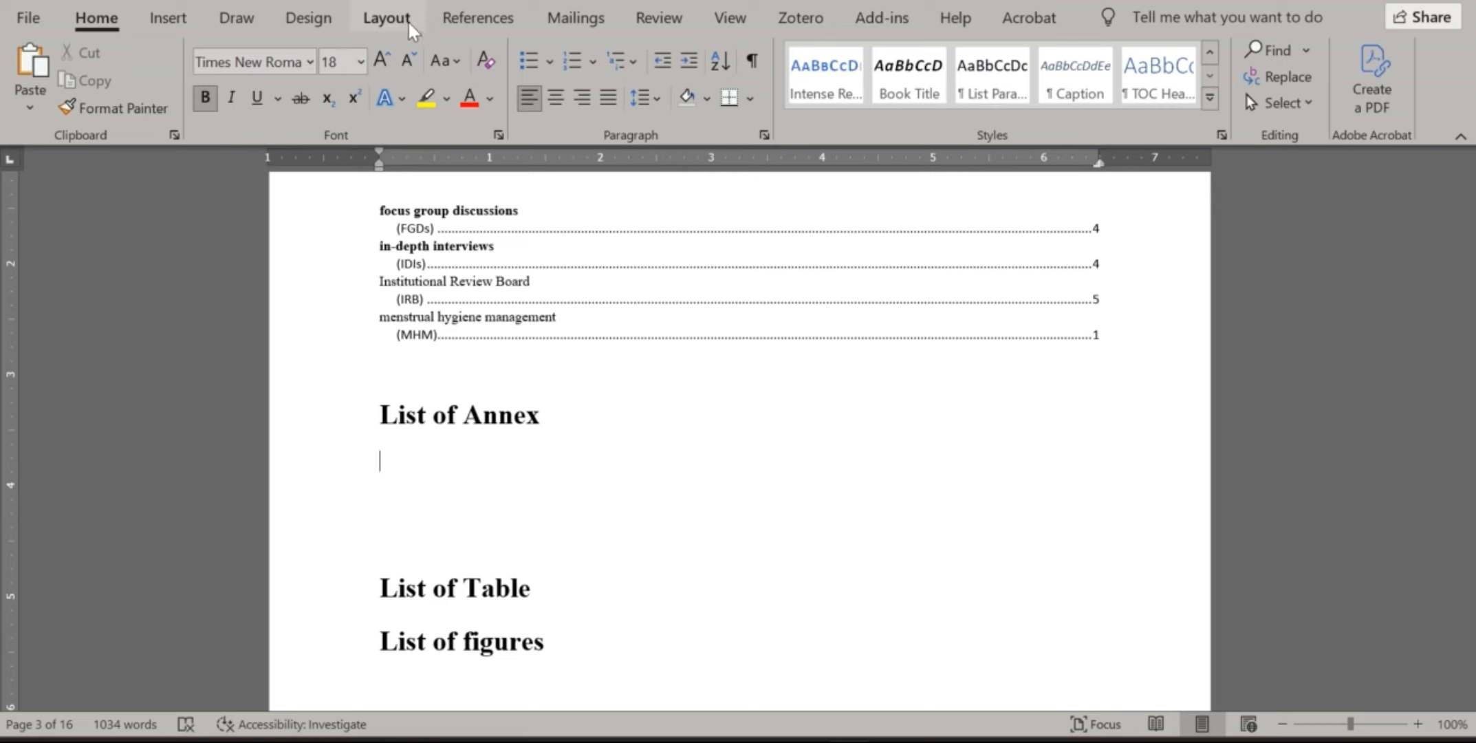
click(454, 18)
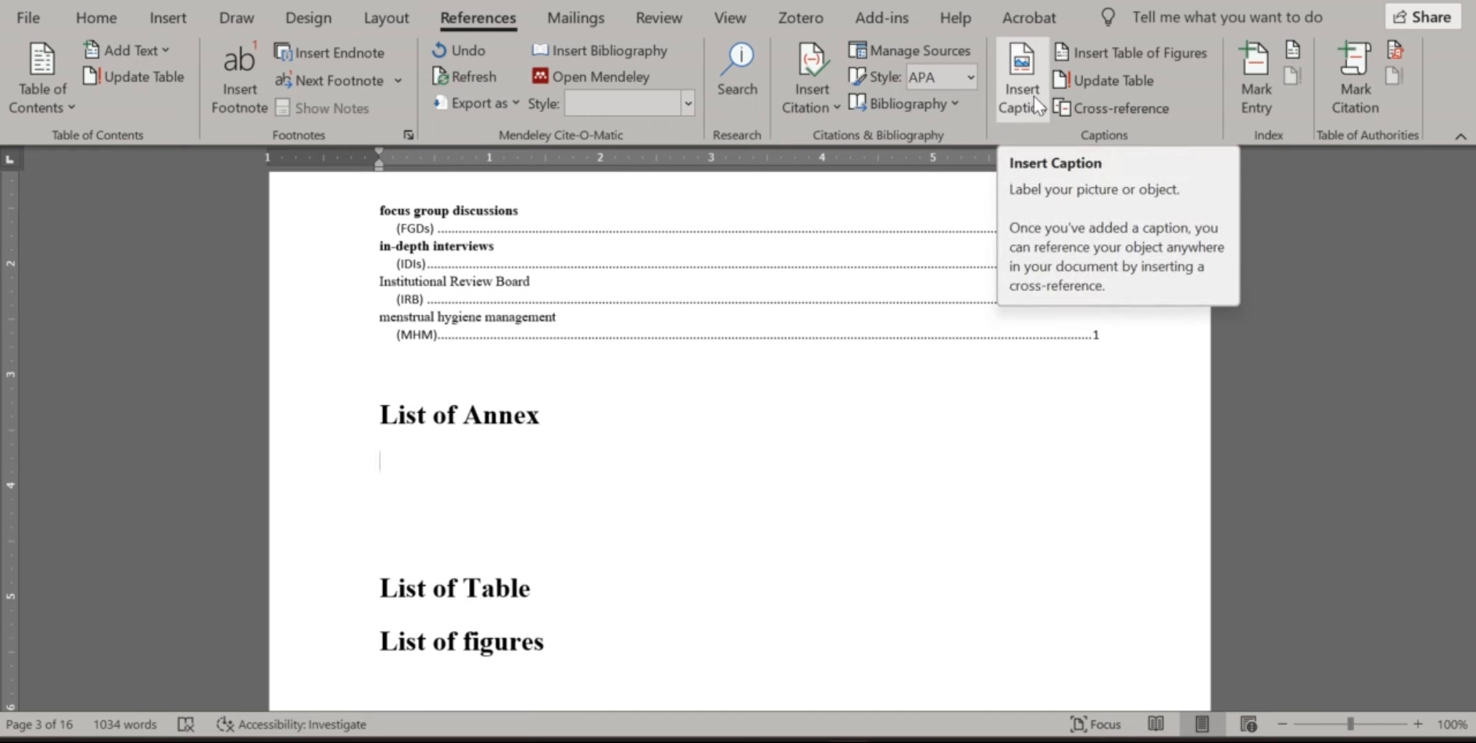
click(1099, 59)
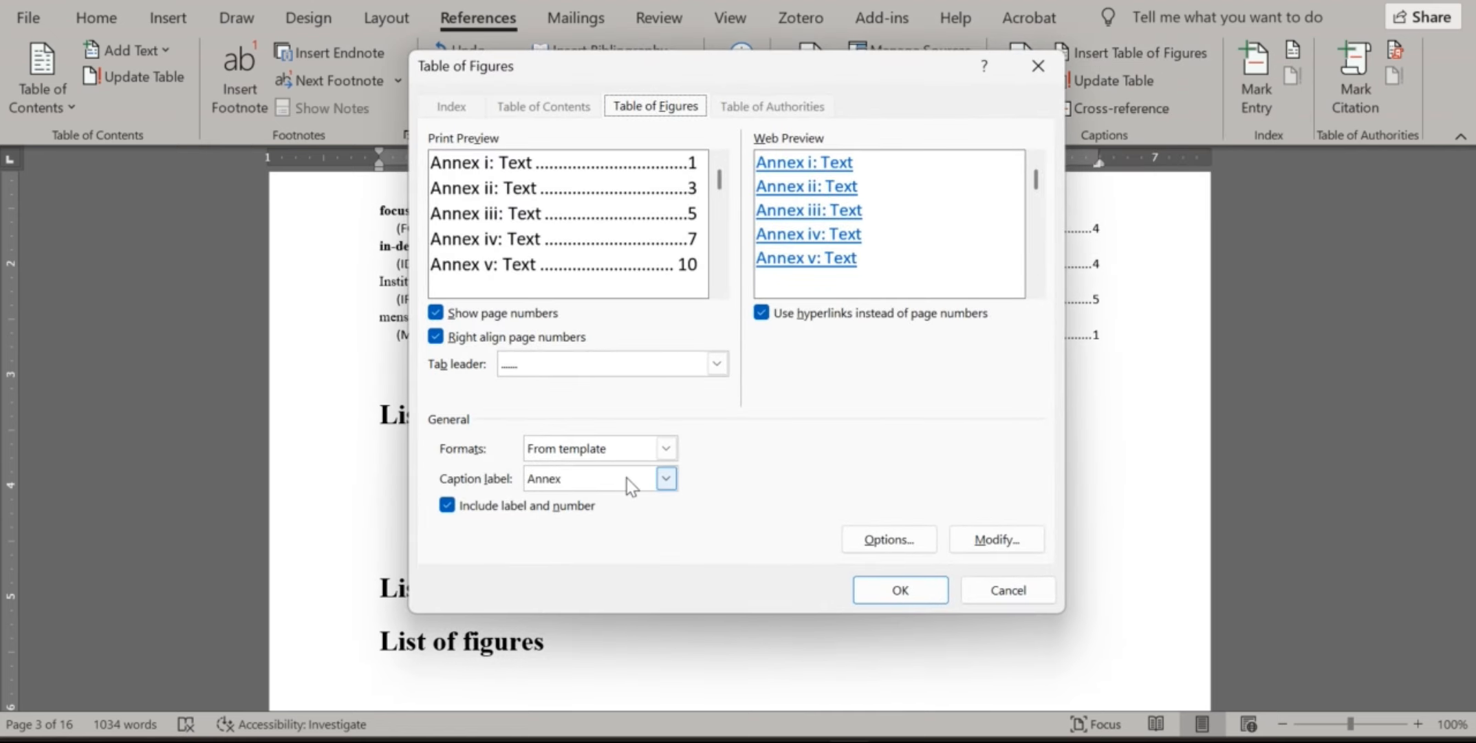
click(665, 479)
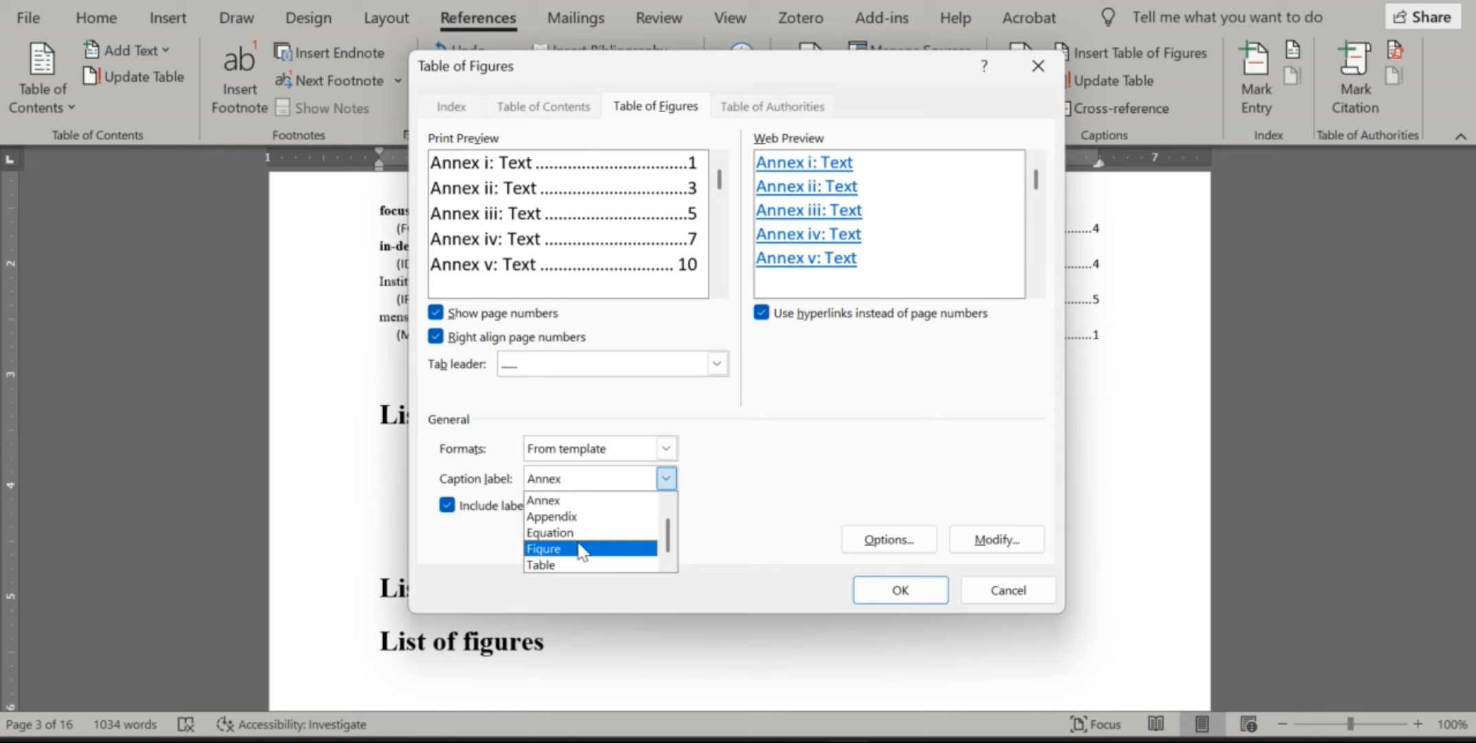
click(619, 501)
click(905, 592)
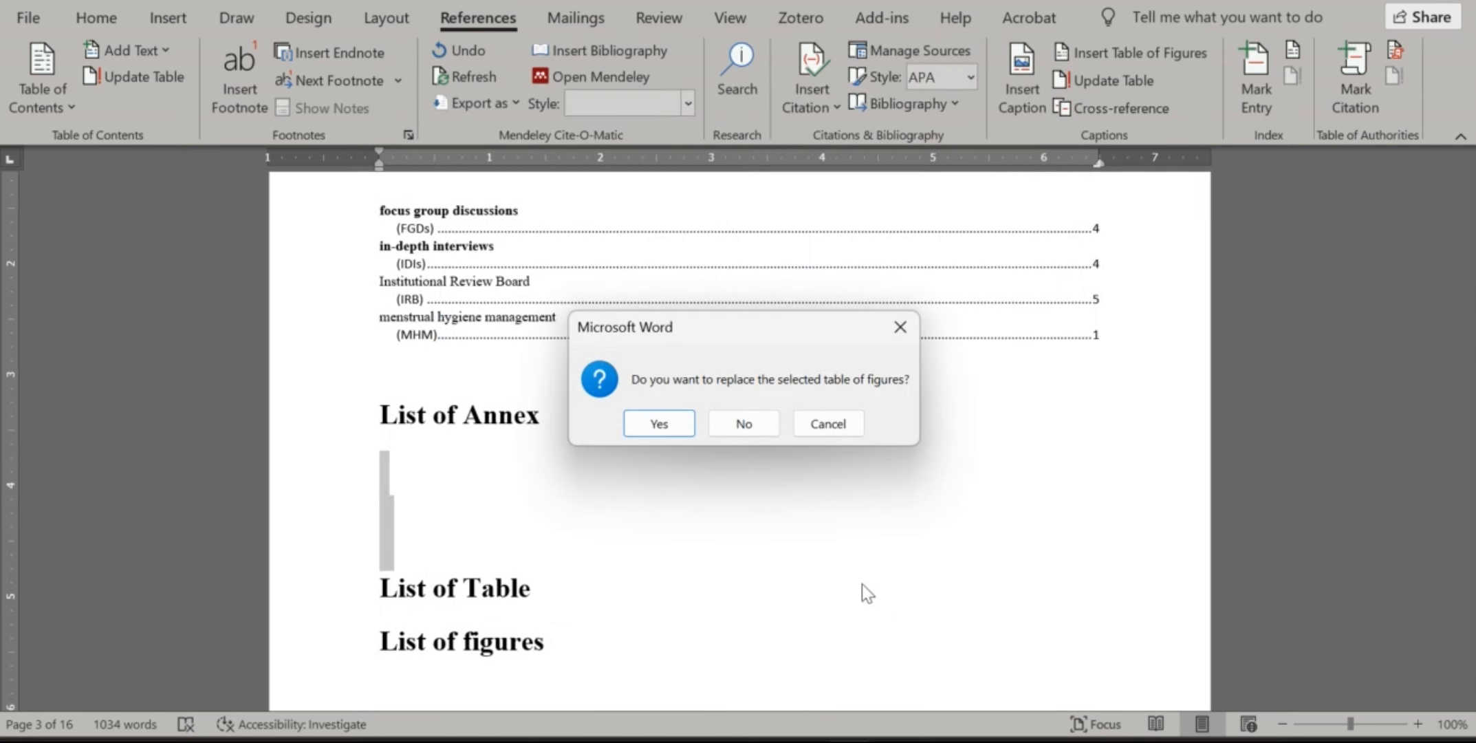
click(654, 422)
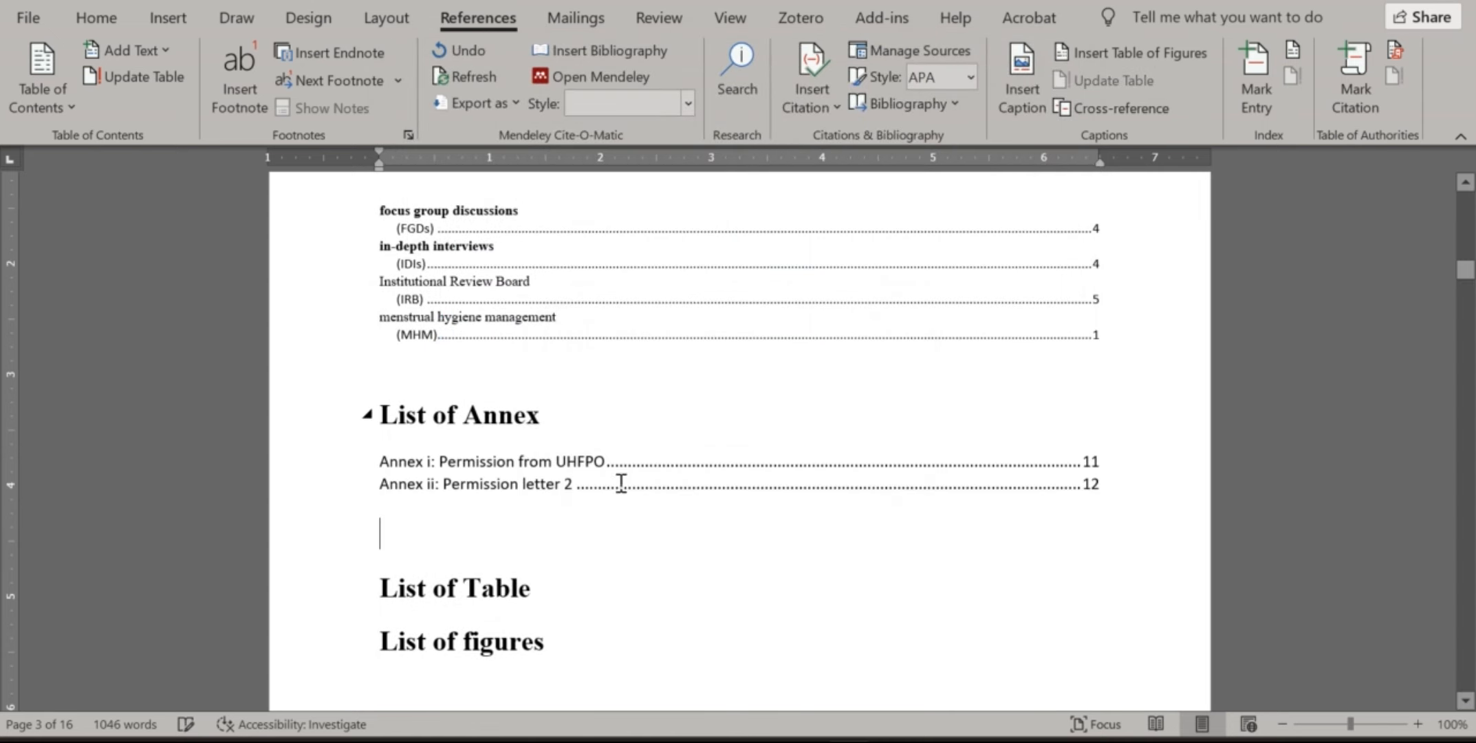
Add an empty line under the List of Table heading
scroll(577, 436, down, 3)
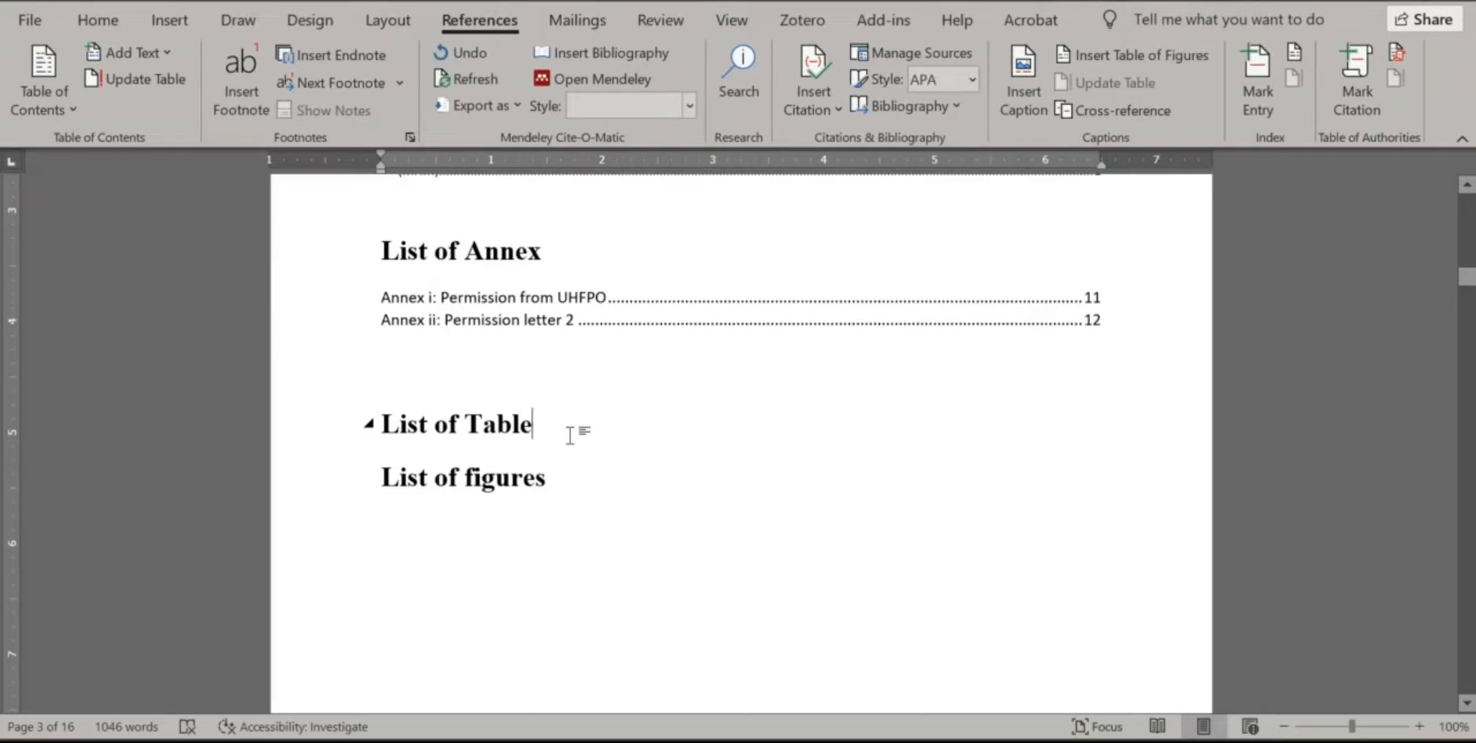
click(570, 434)
key(Return)
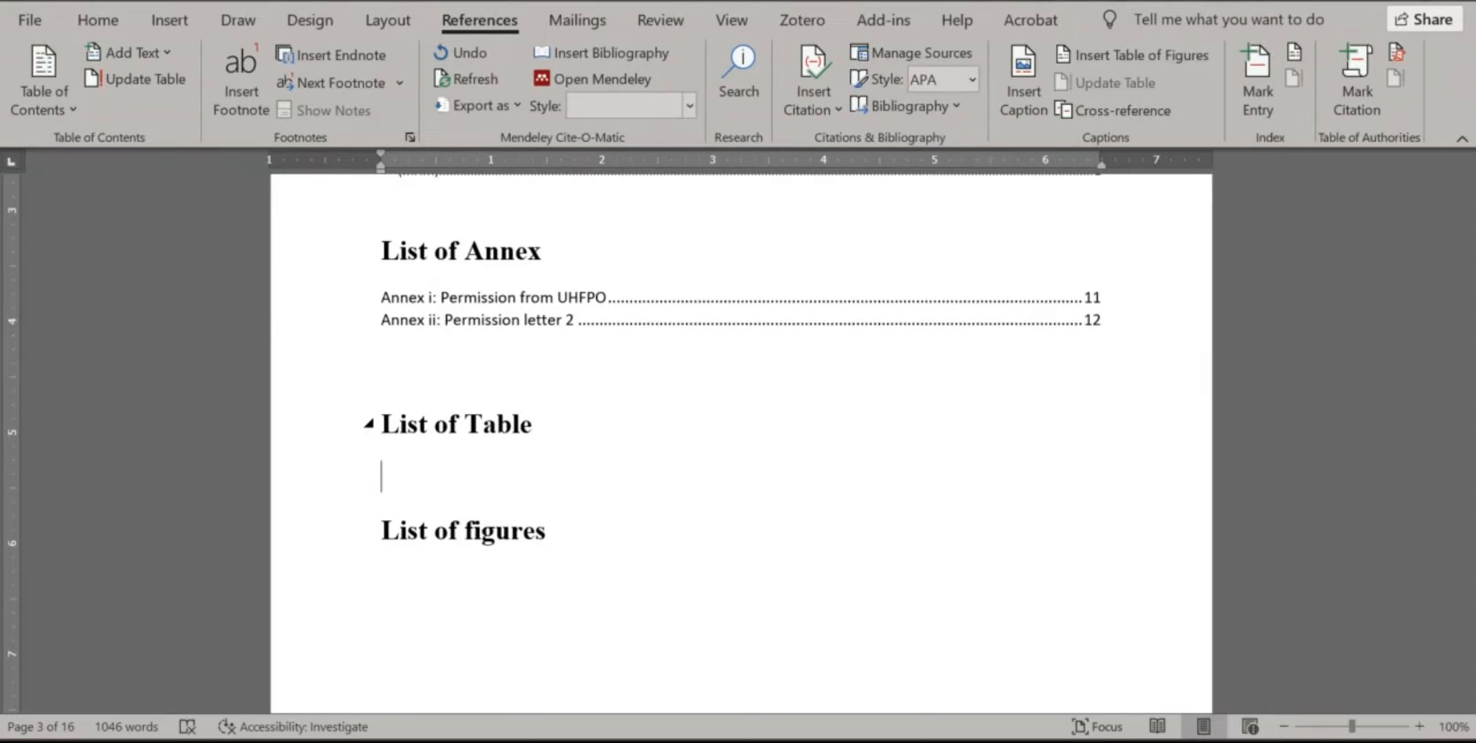
Scroll to the Sustainable Development Goals image on page 9 and click just below it
scroll(570, 422, down, 10)
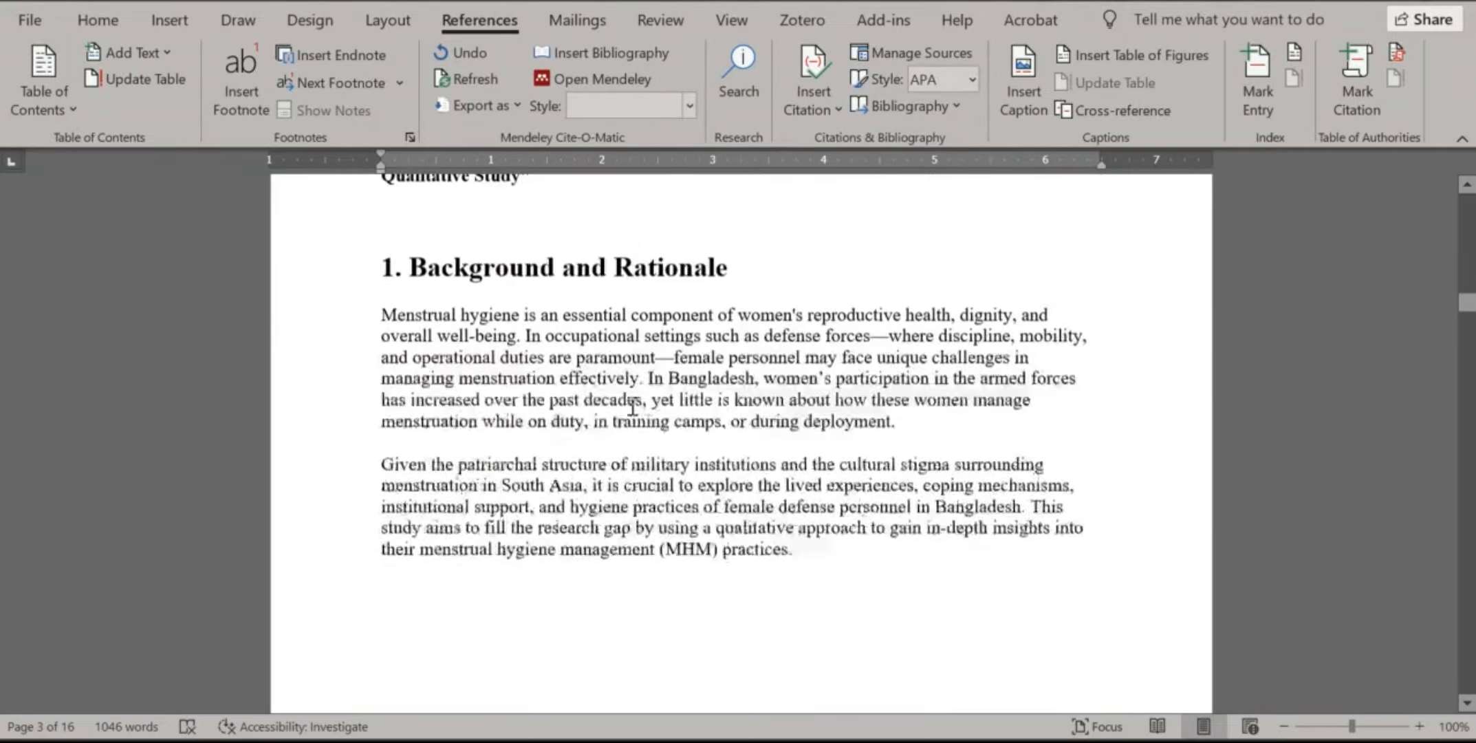
scroll(633, 407, down, 15)
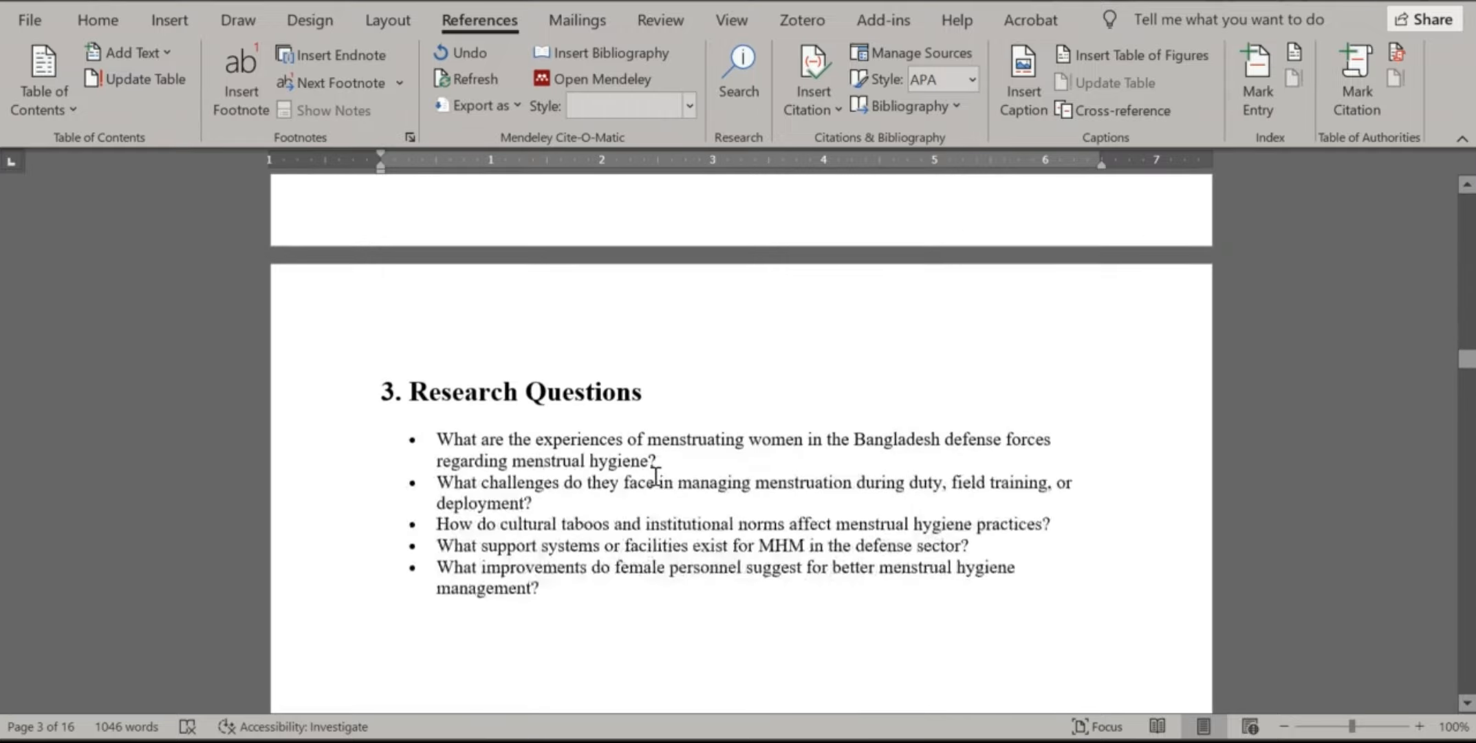
scroll(659, 482, down, 15)
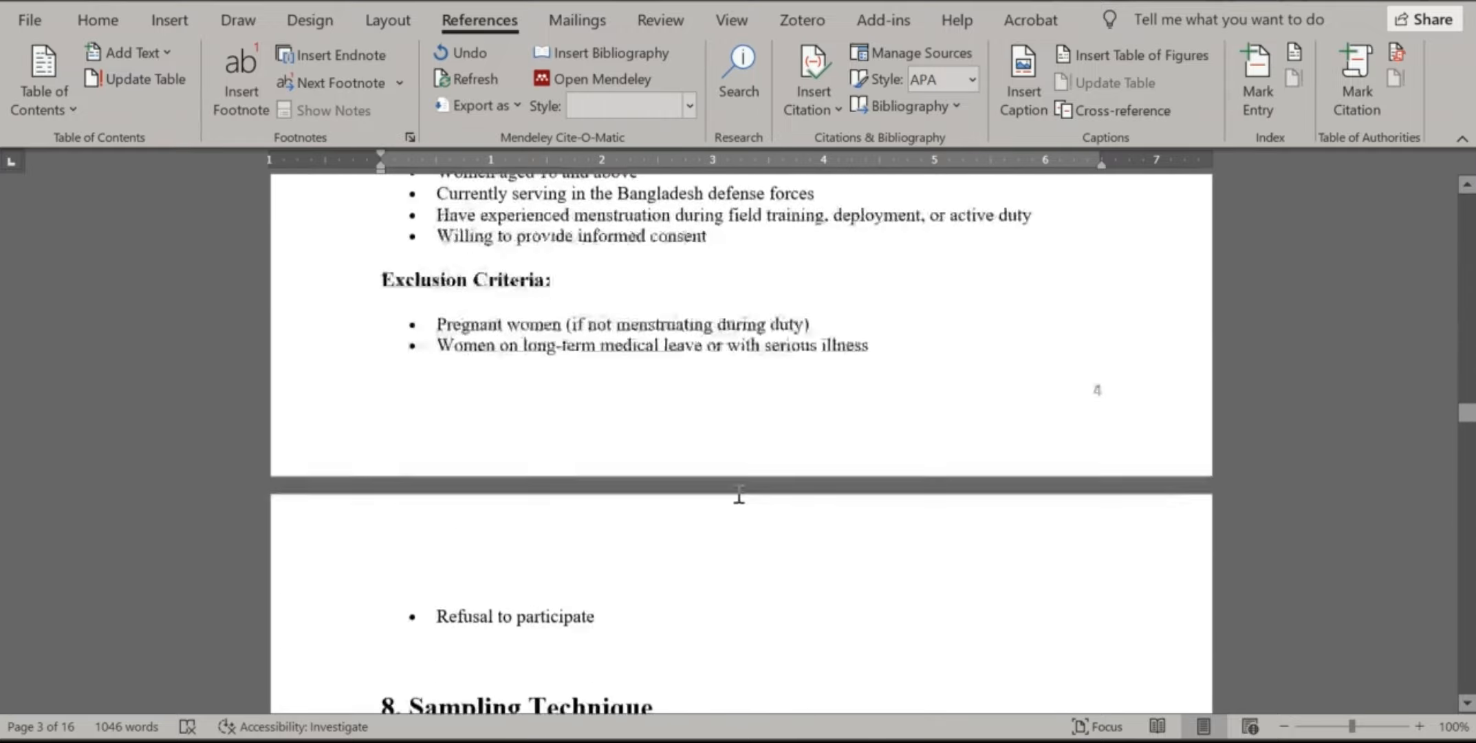
scroll(738, 494, down, 20)
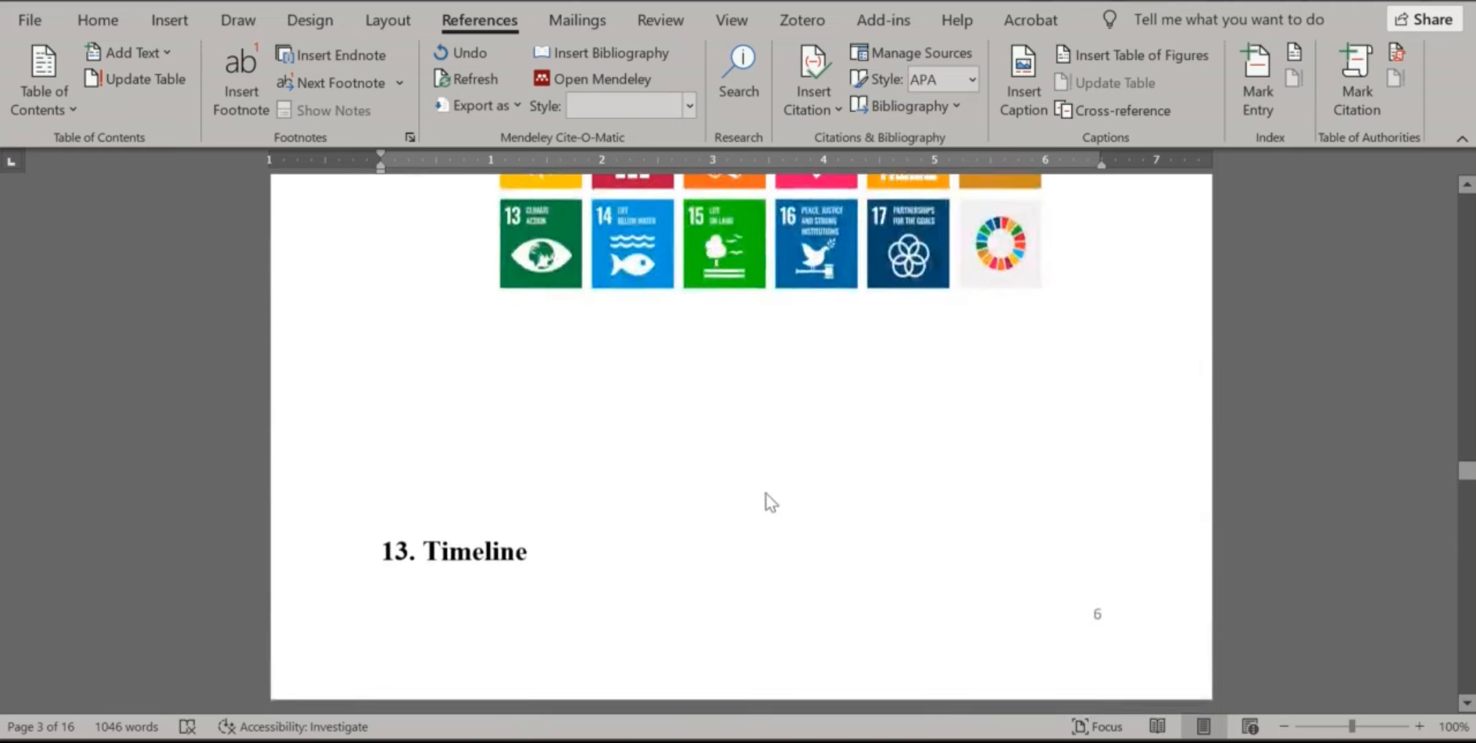
scroll(761, 491, up, 5)
click(626, 573)
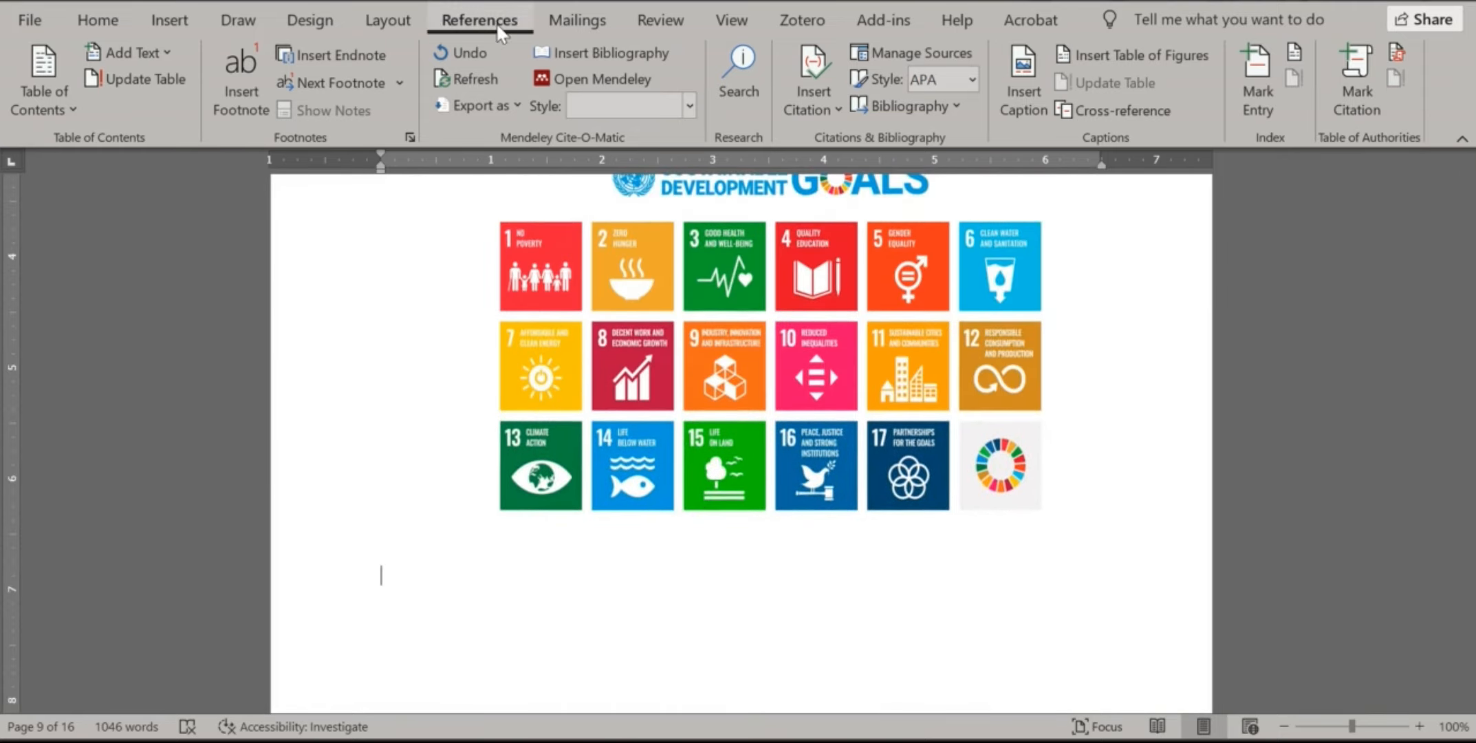
Caption the SDG image 'Figure i: Sustainable Development goal' with Figure label and roman numbering
click(1007, 90)
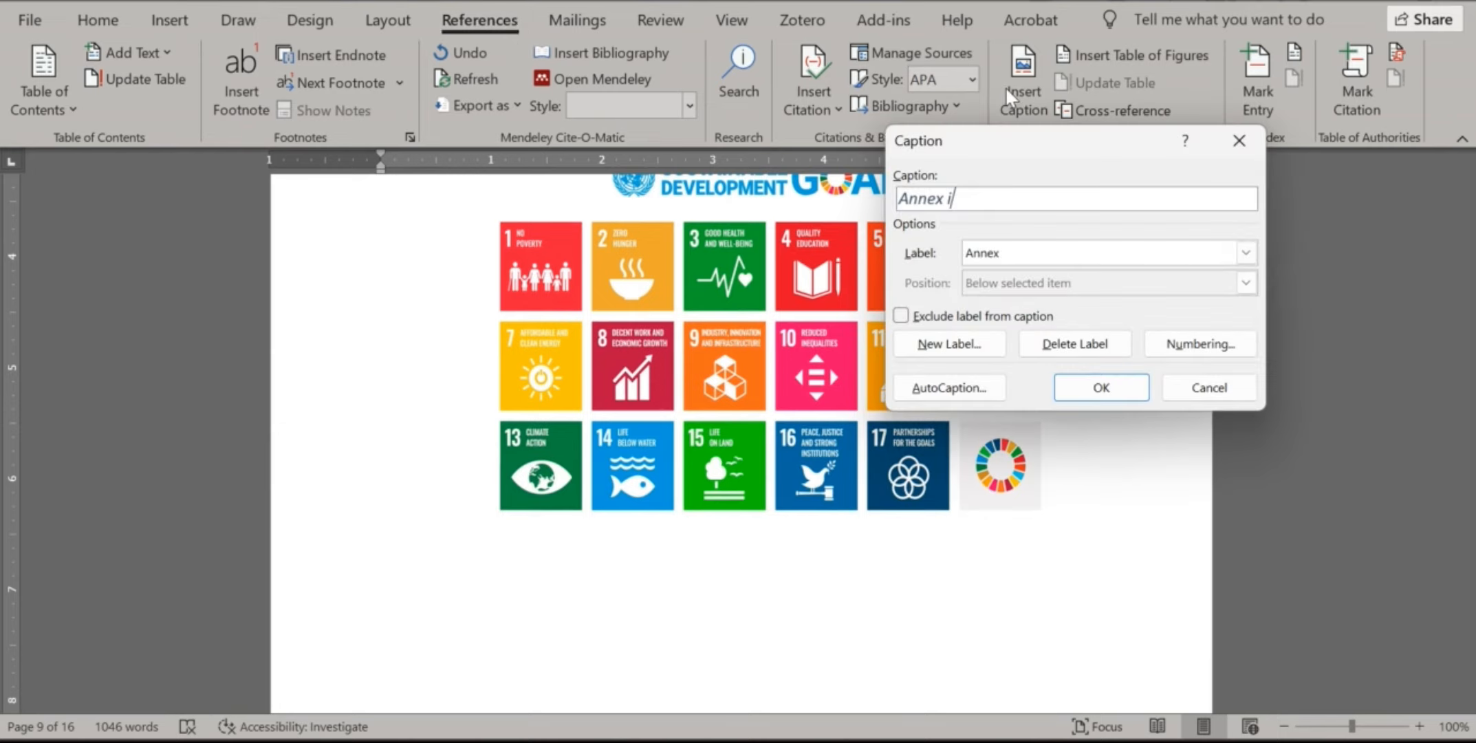
click(1246, 251)
click(1038, 326)
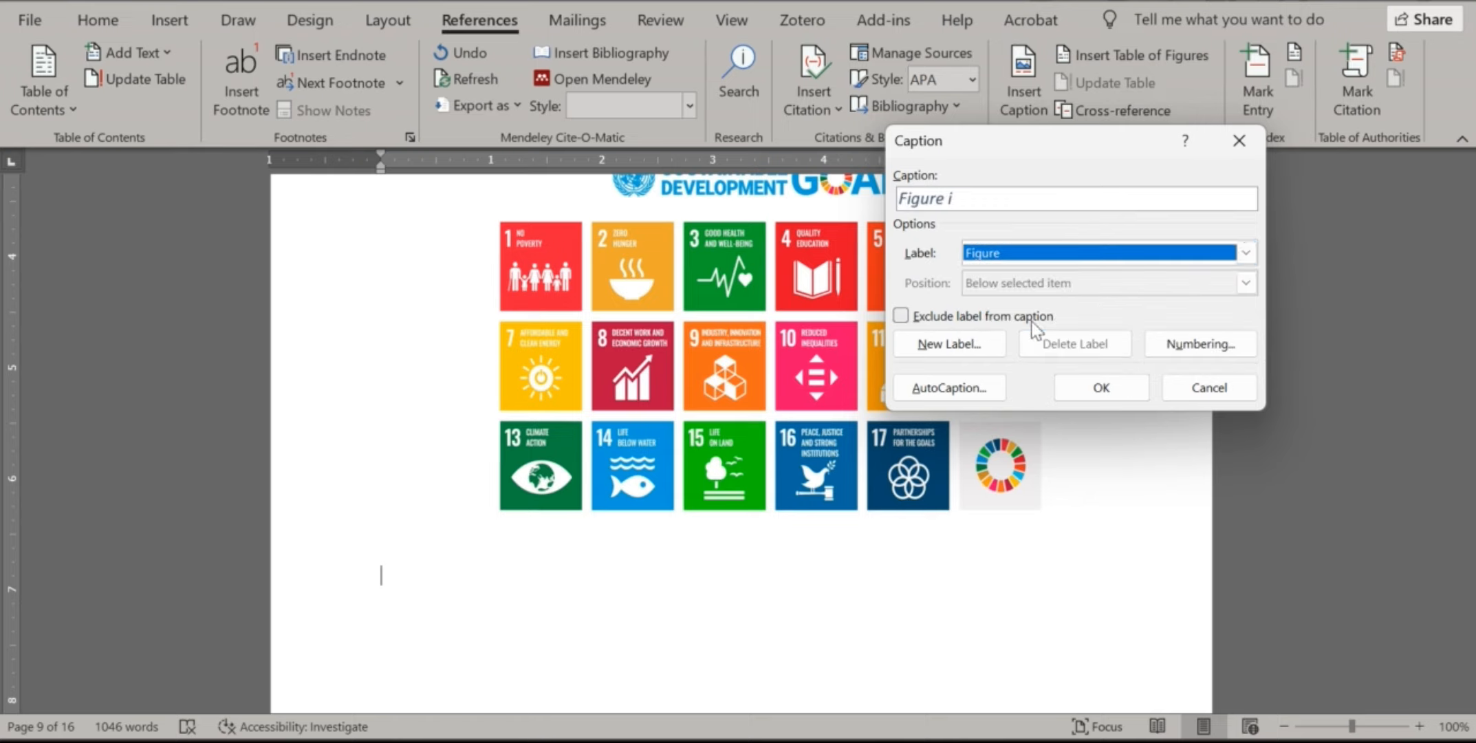
click(1246, 252)
click(1077, 340)
click(1246, 252)
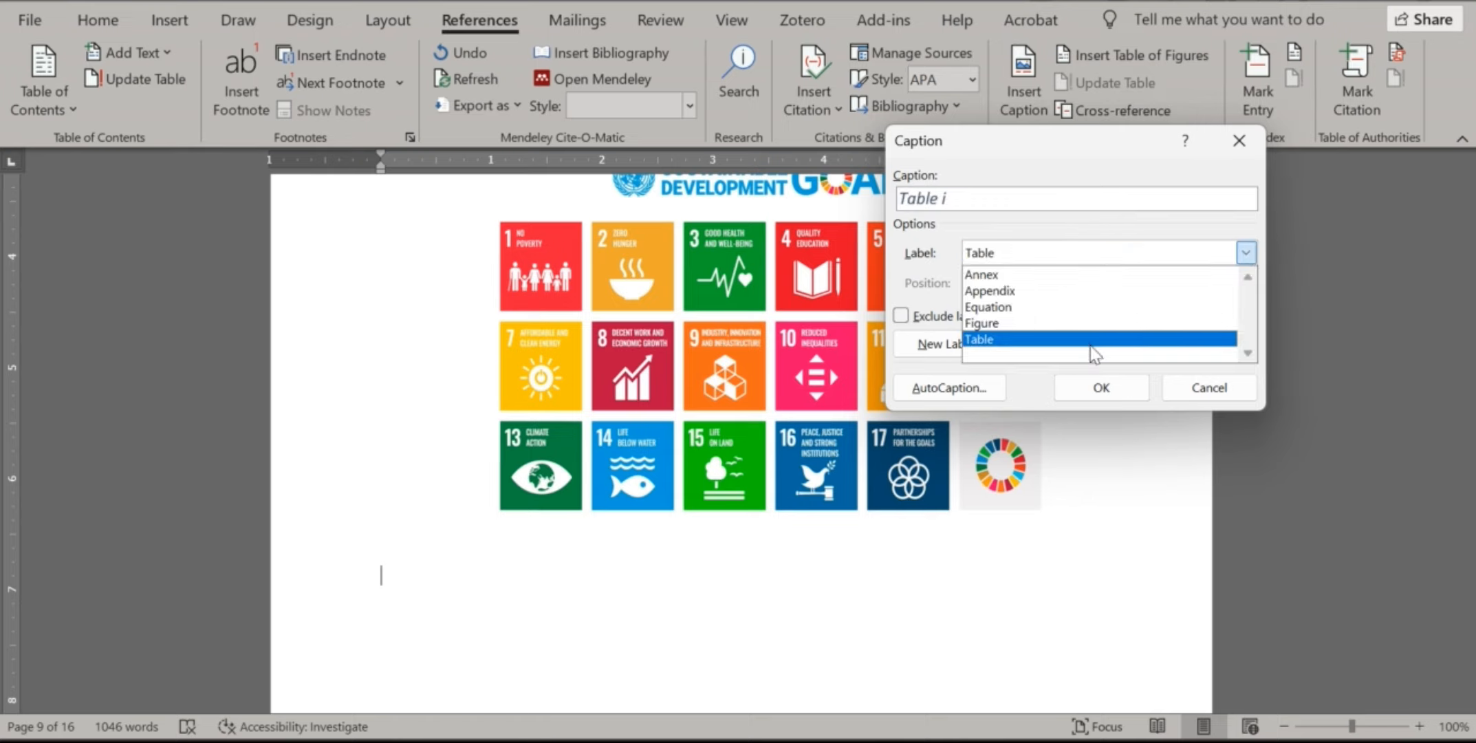
click(1066, 322)
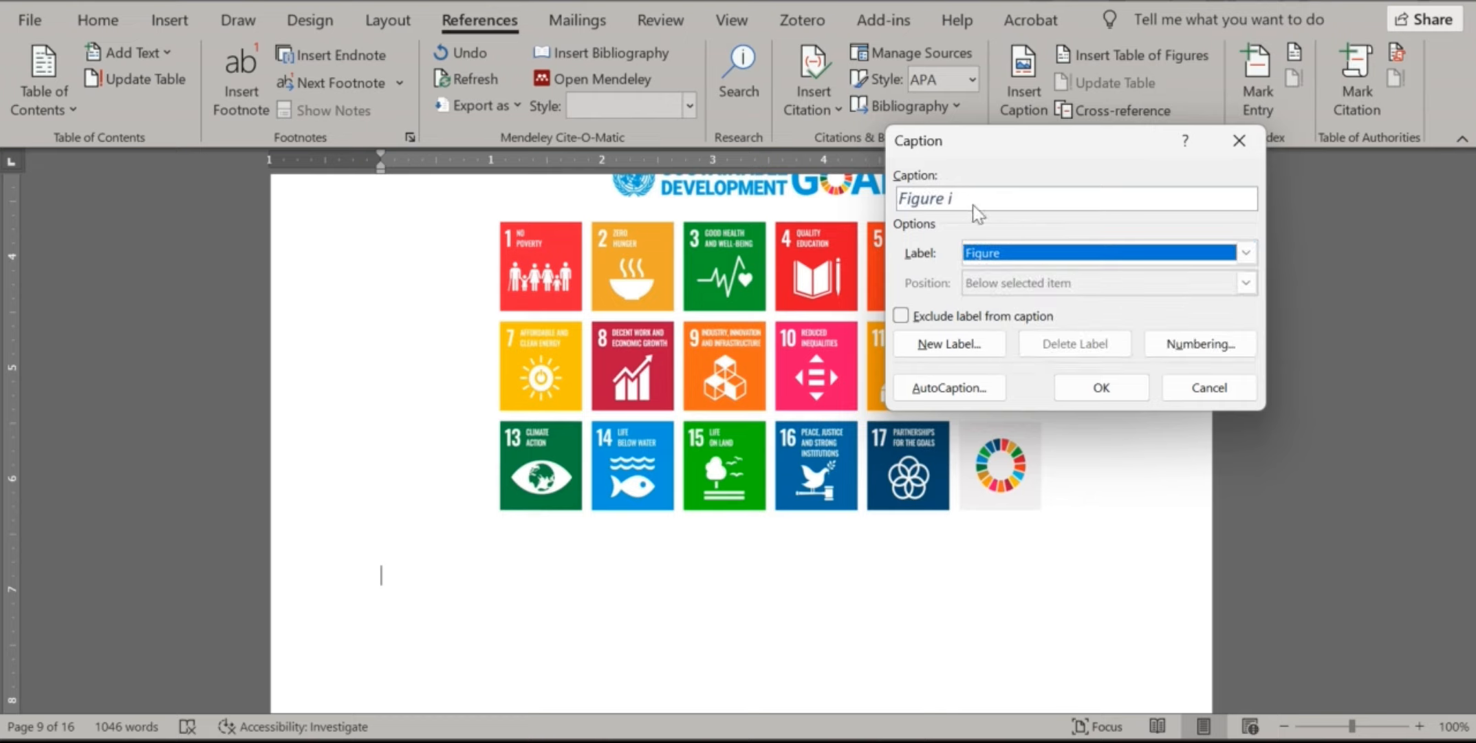
click(970, 204)
text(: )
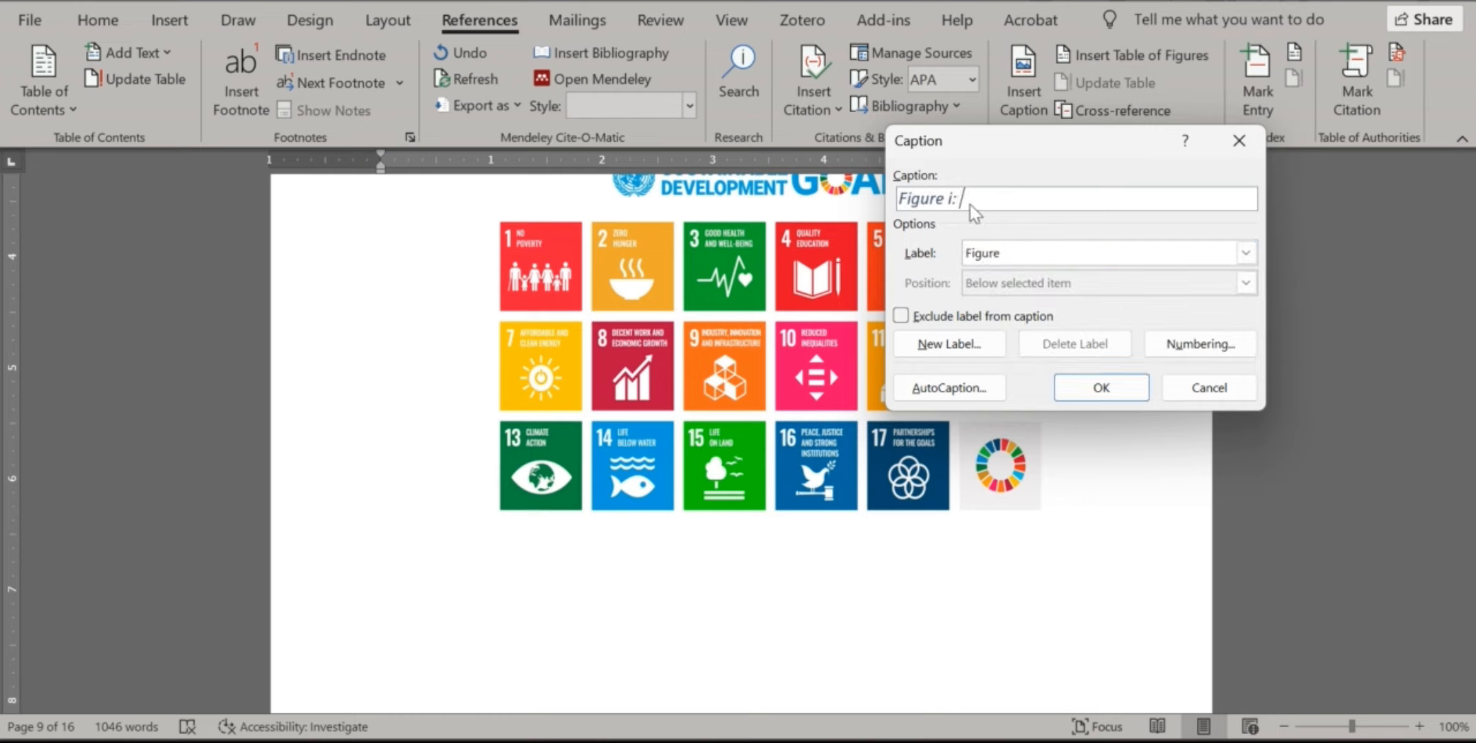
text(Sy)
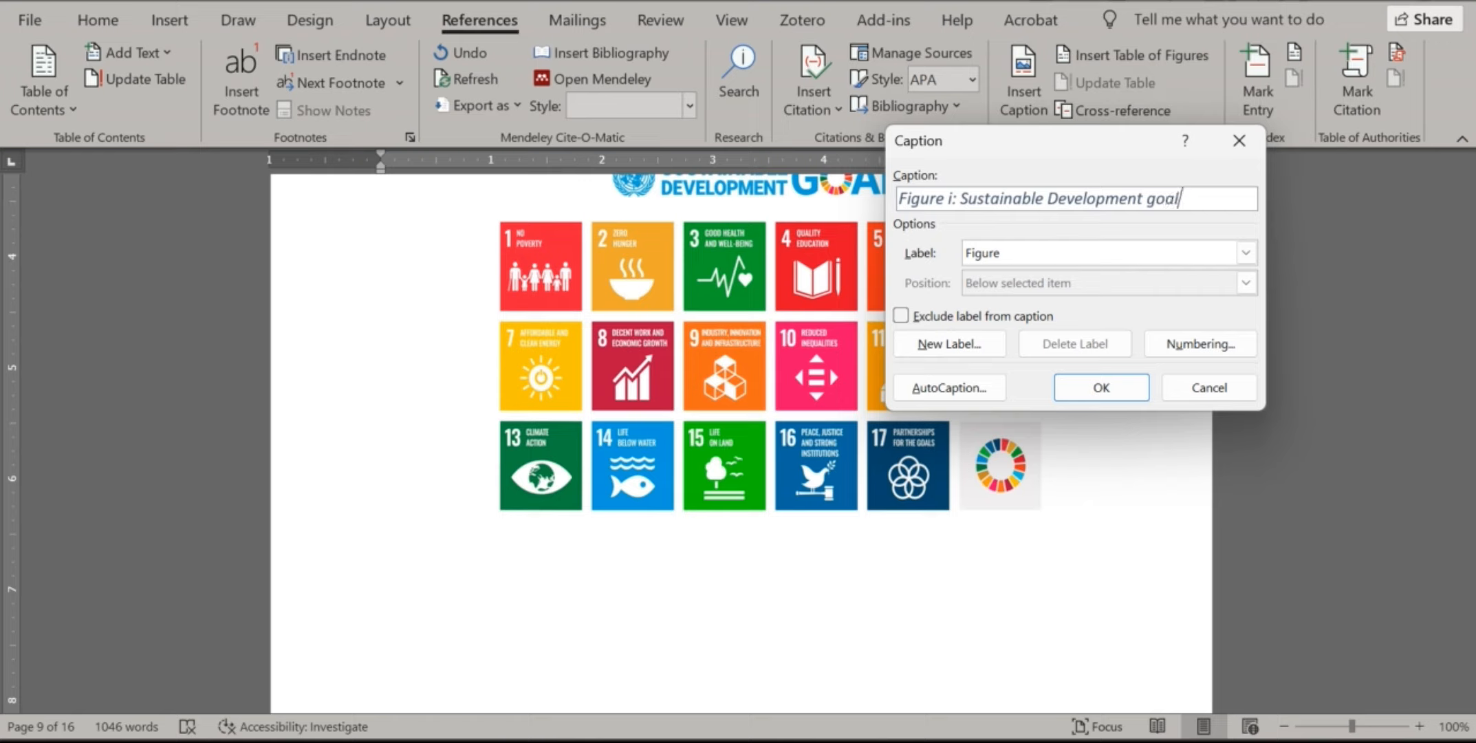
click(1217, 340)
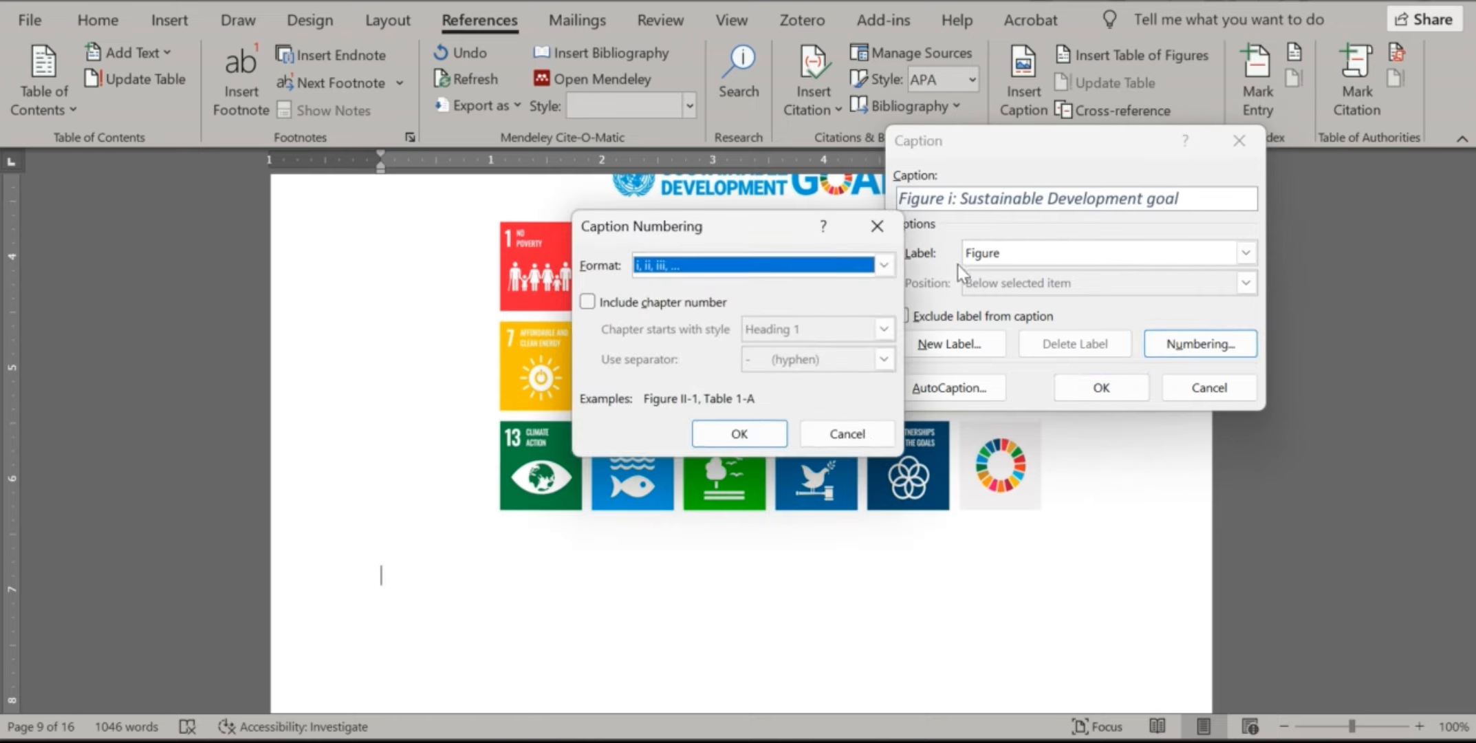
click(739, 433)
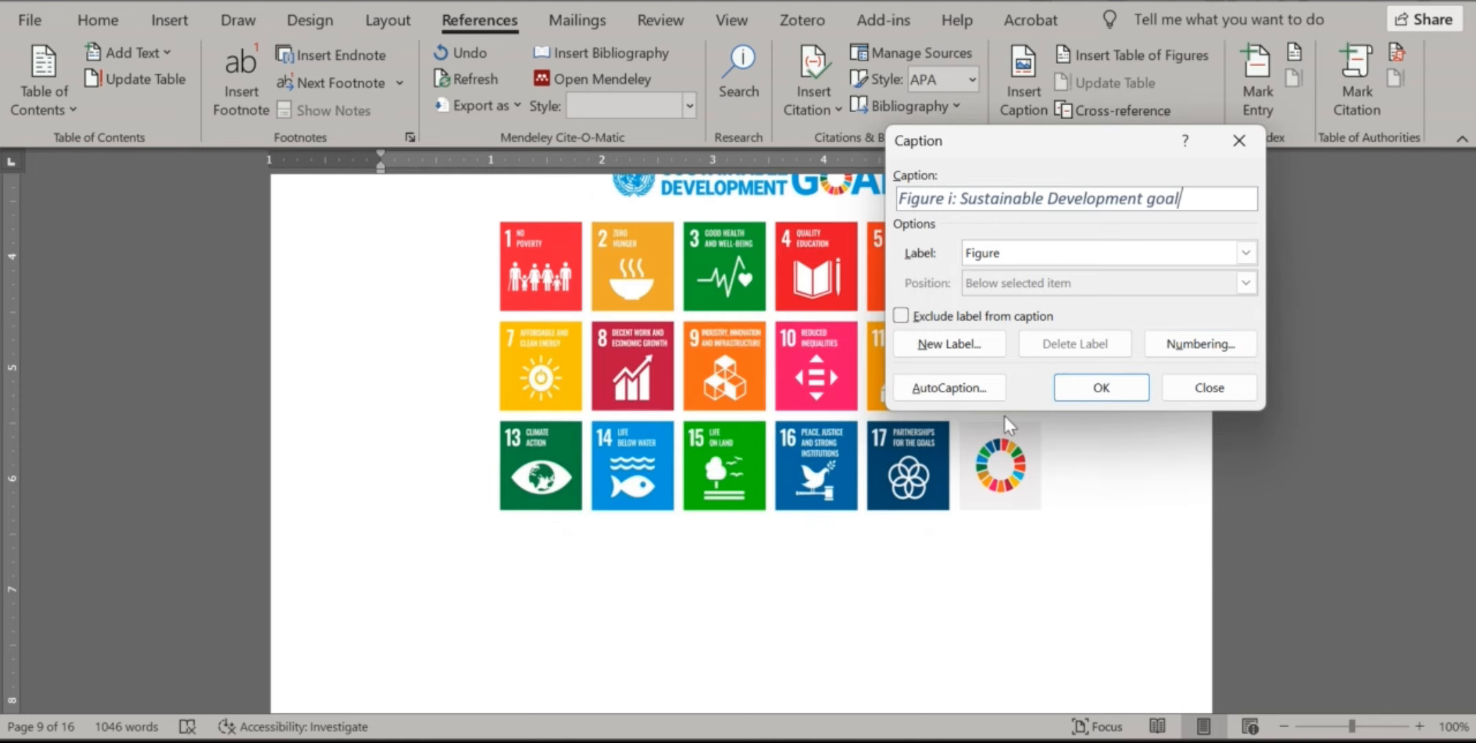
click(1099, 388)
Update the Caption style to match the Figure i caption's formatting
triple_click(554, 577)
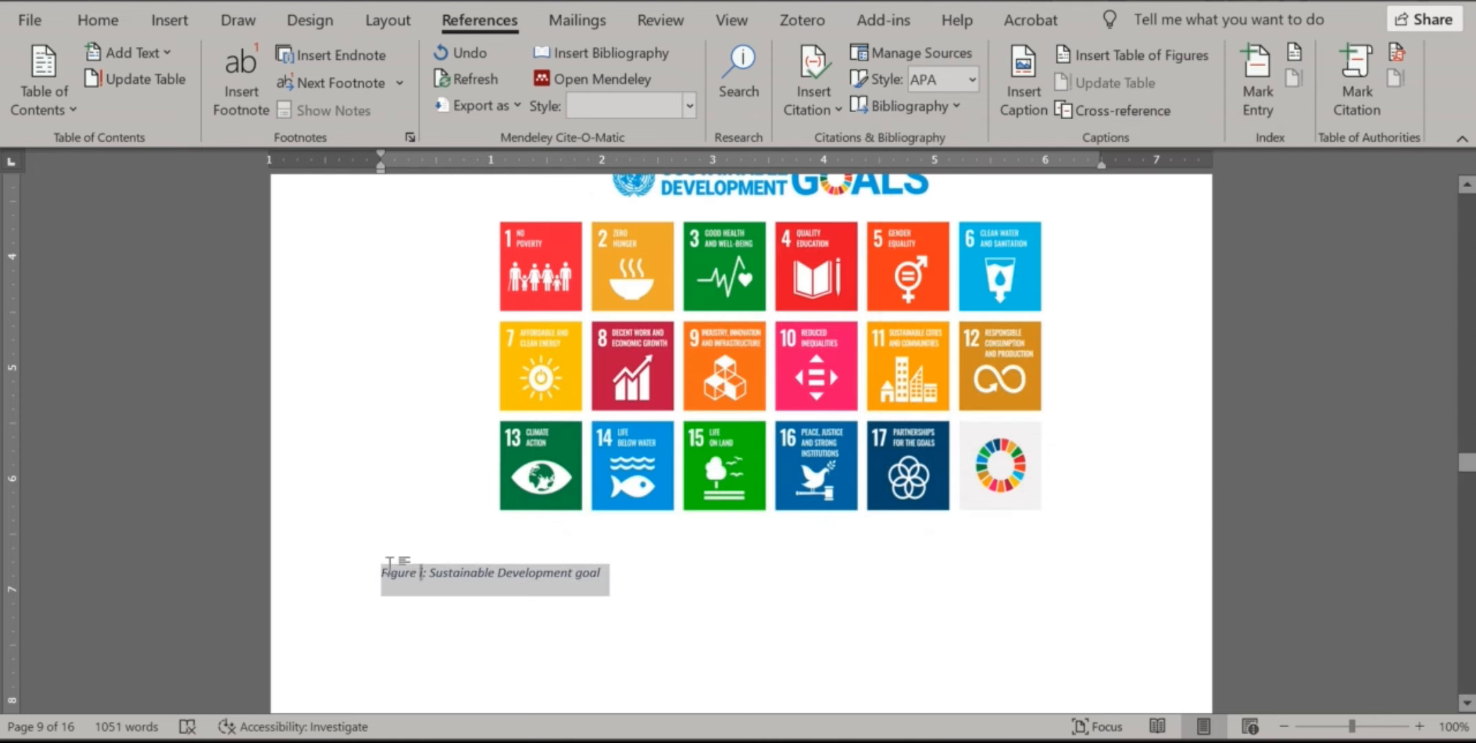
click(98, 20)
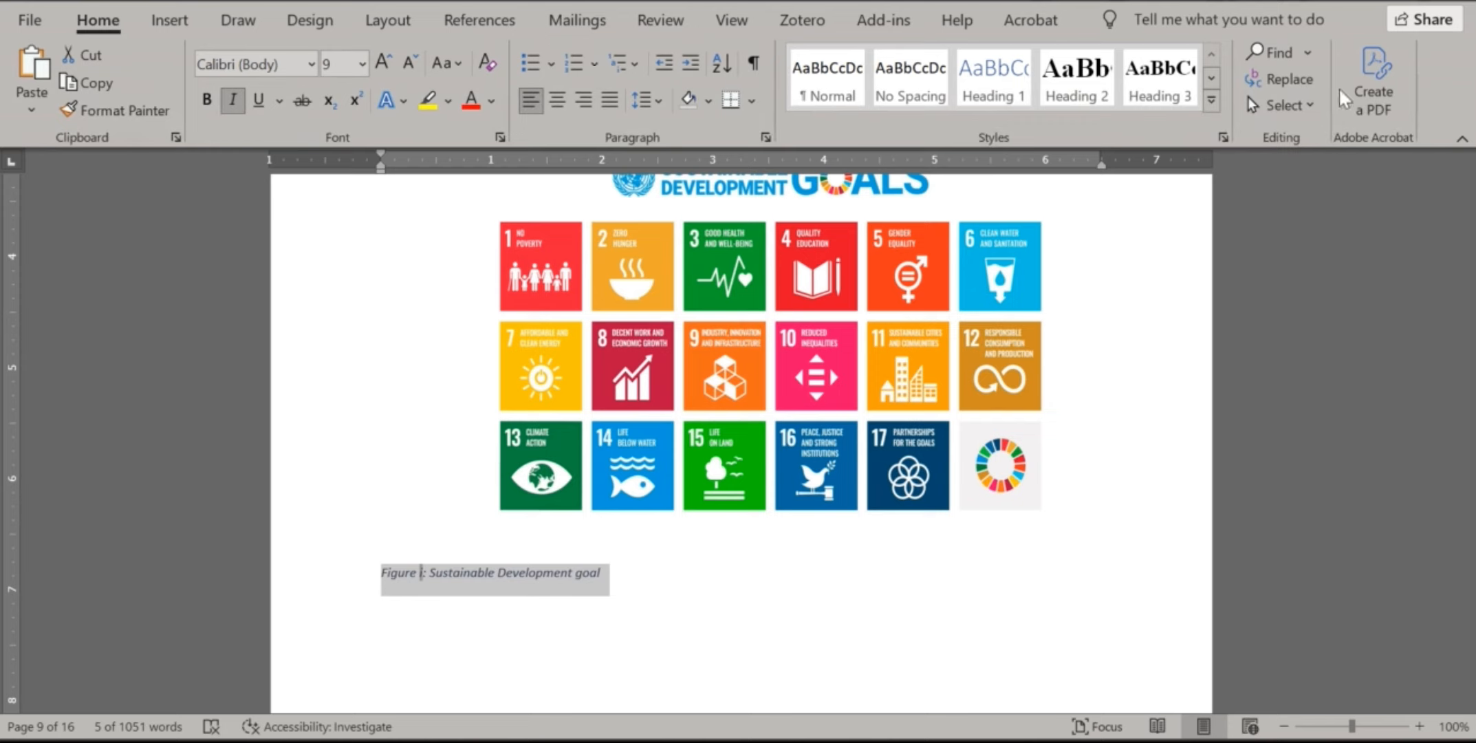
click(1211, 102)
right_click(1098, 268)
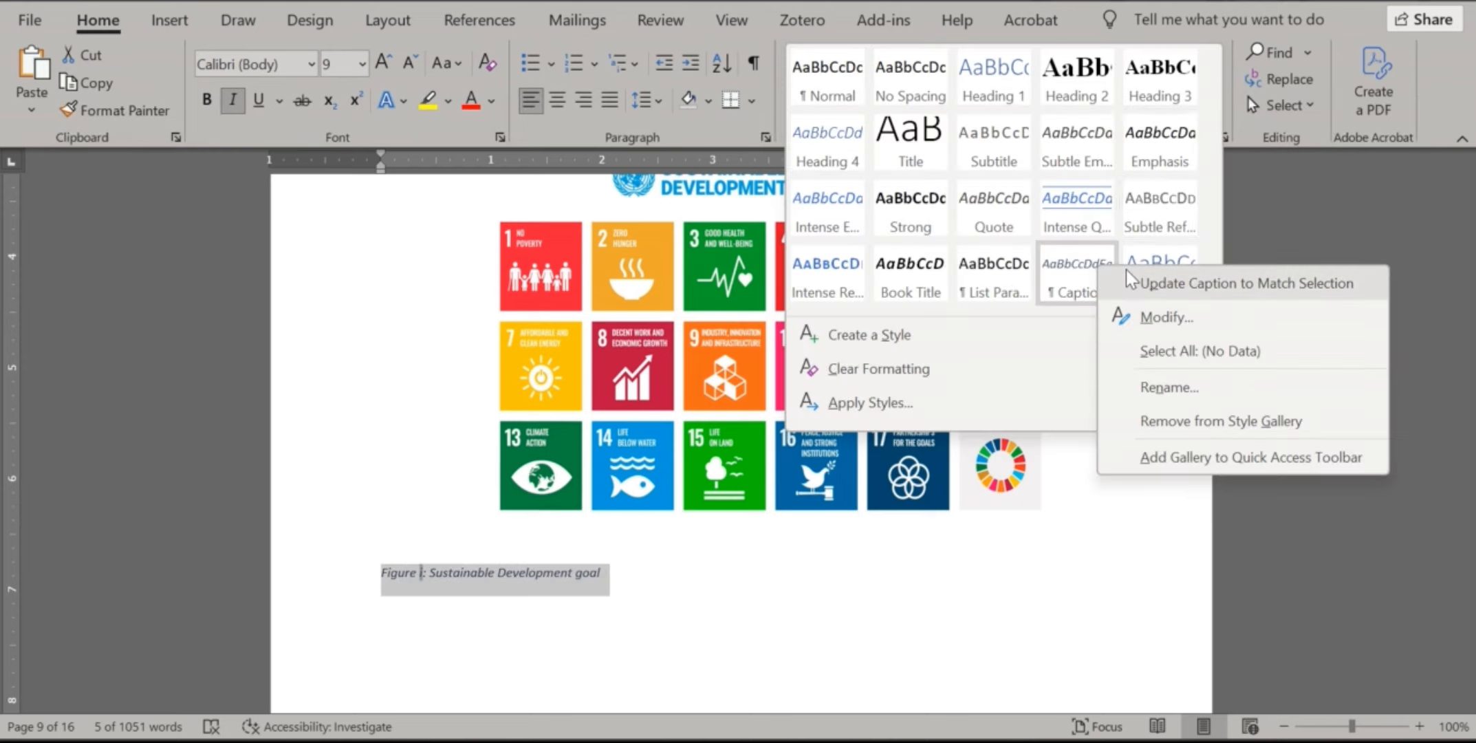
click(1131, 282)
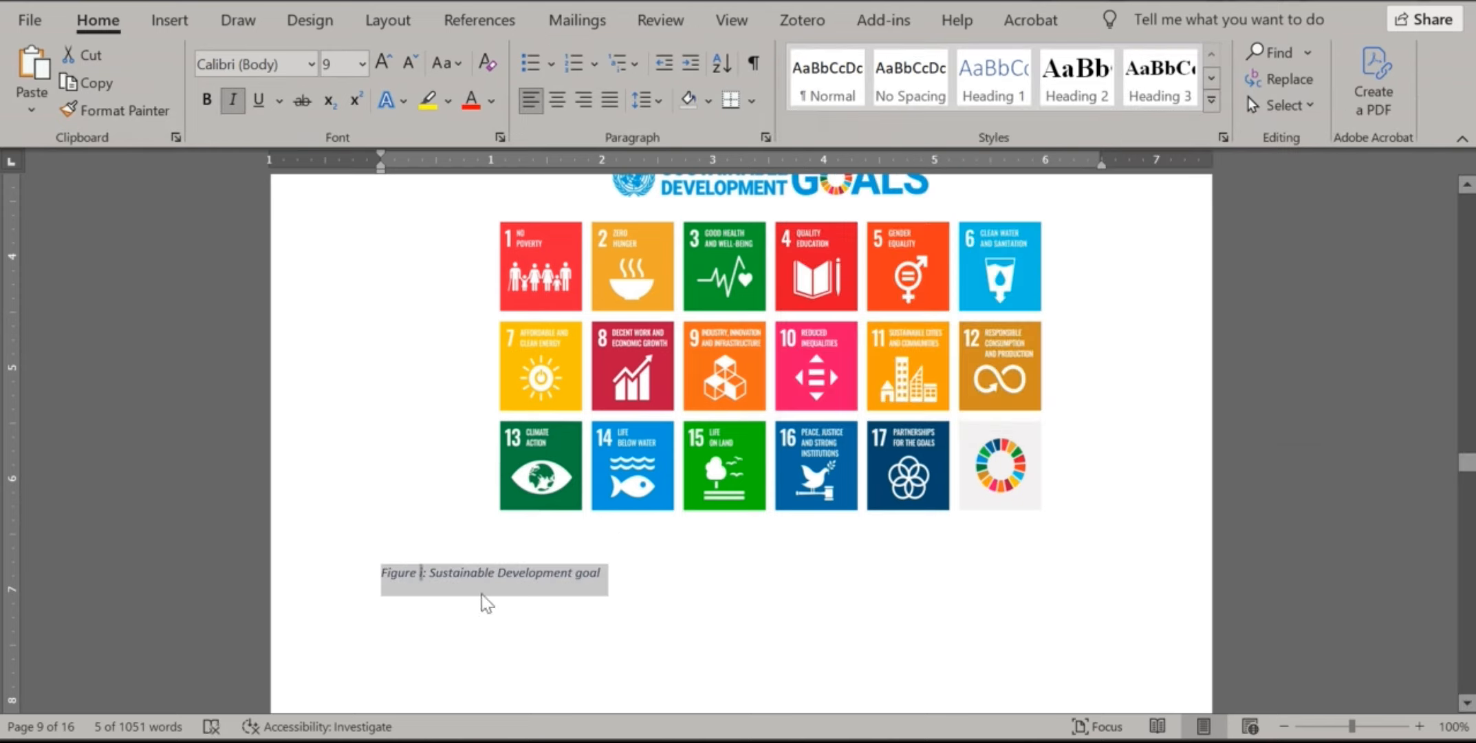
Place the cursor below the Page Number screenshot on page 11, ready to caption it
scroll(922, 413, down, 20)
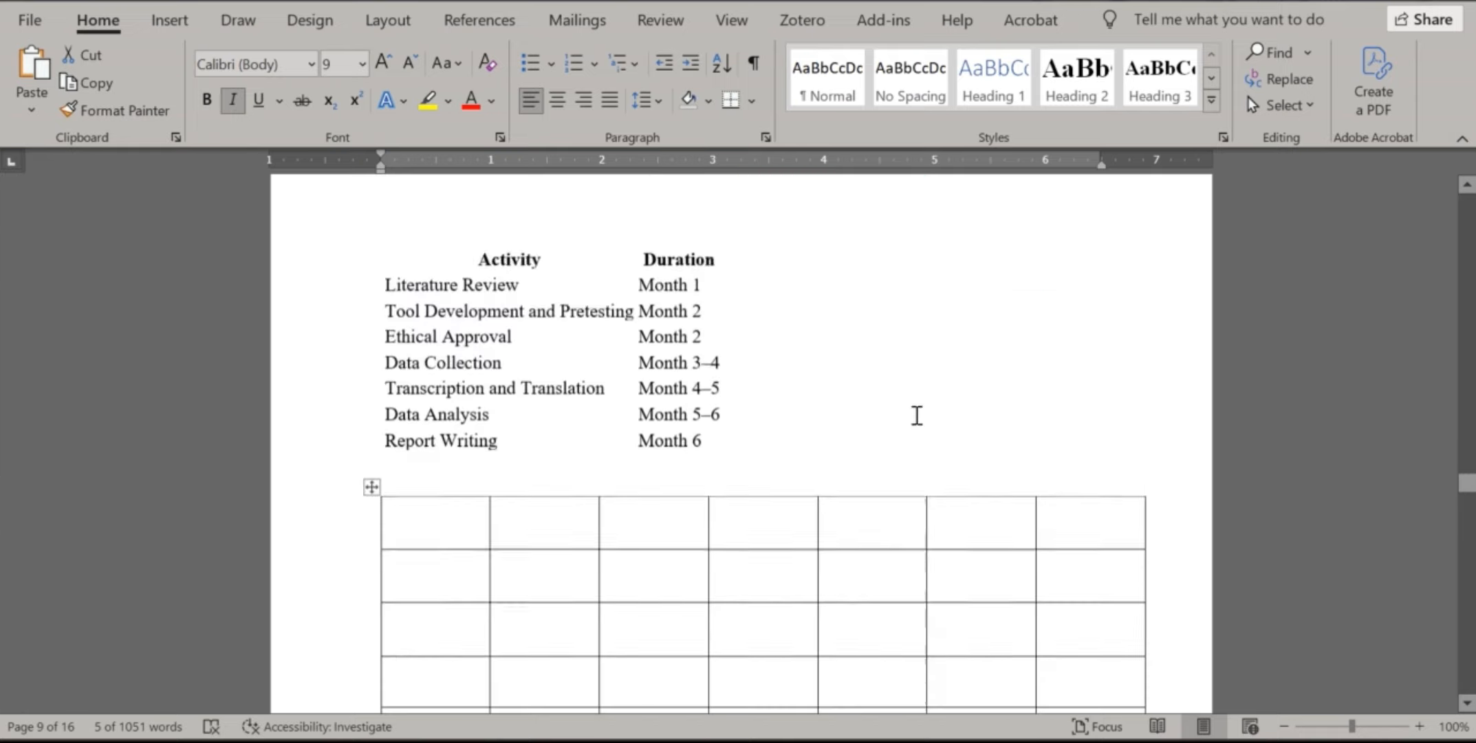
scroll(915, 440, down, 10)
scroll(909, 445, up, 5)
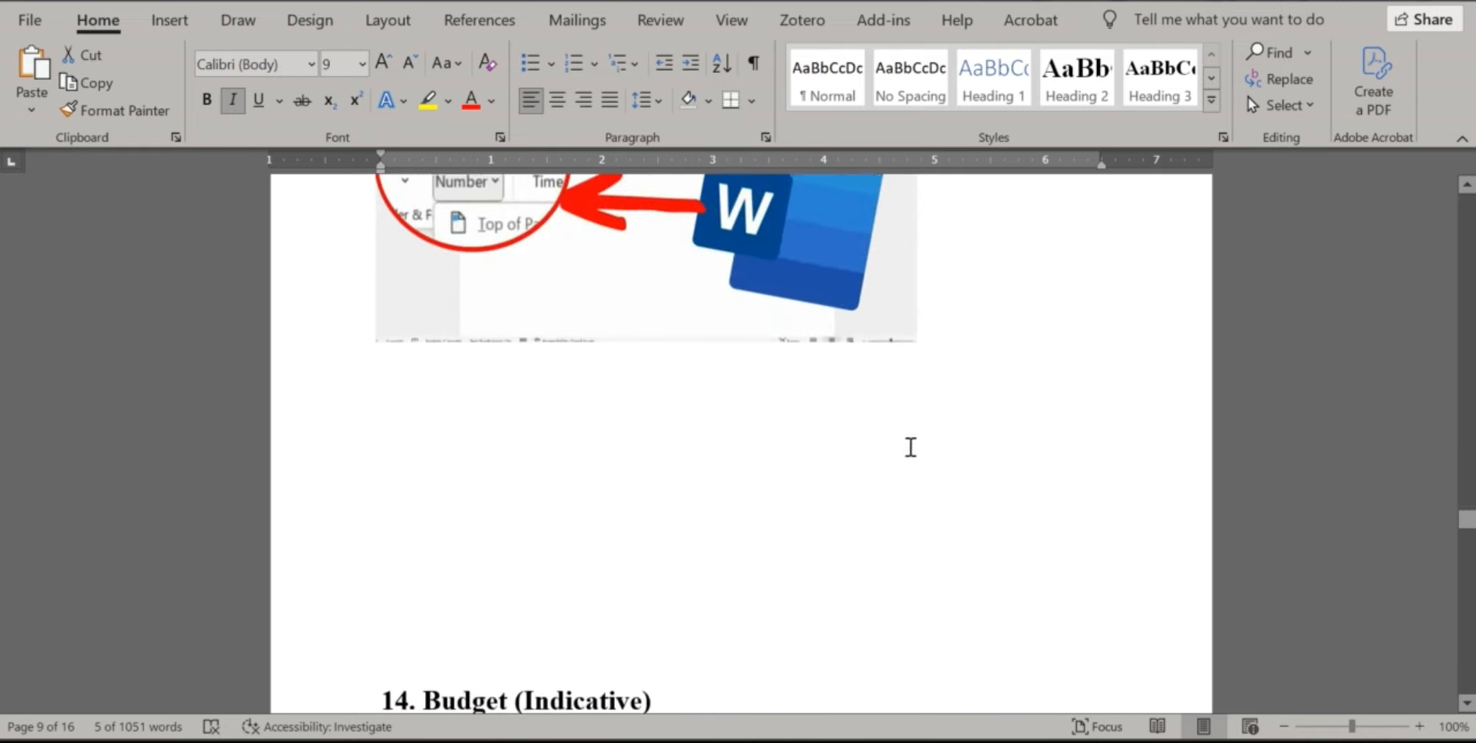
click(557, 546)
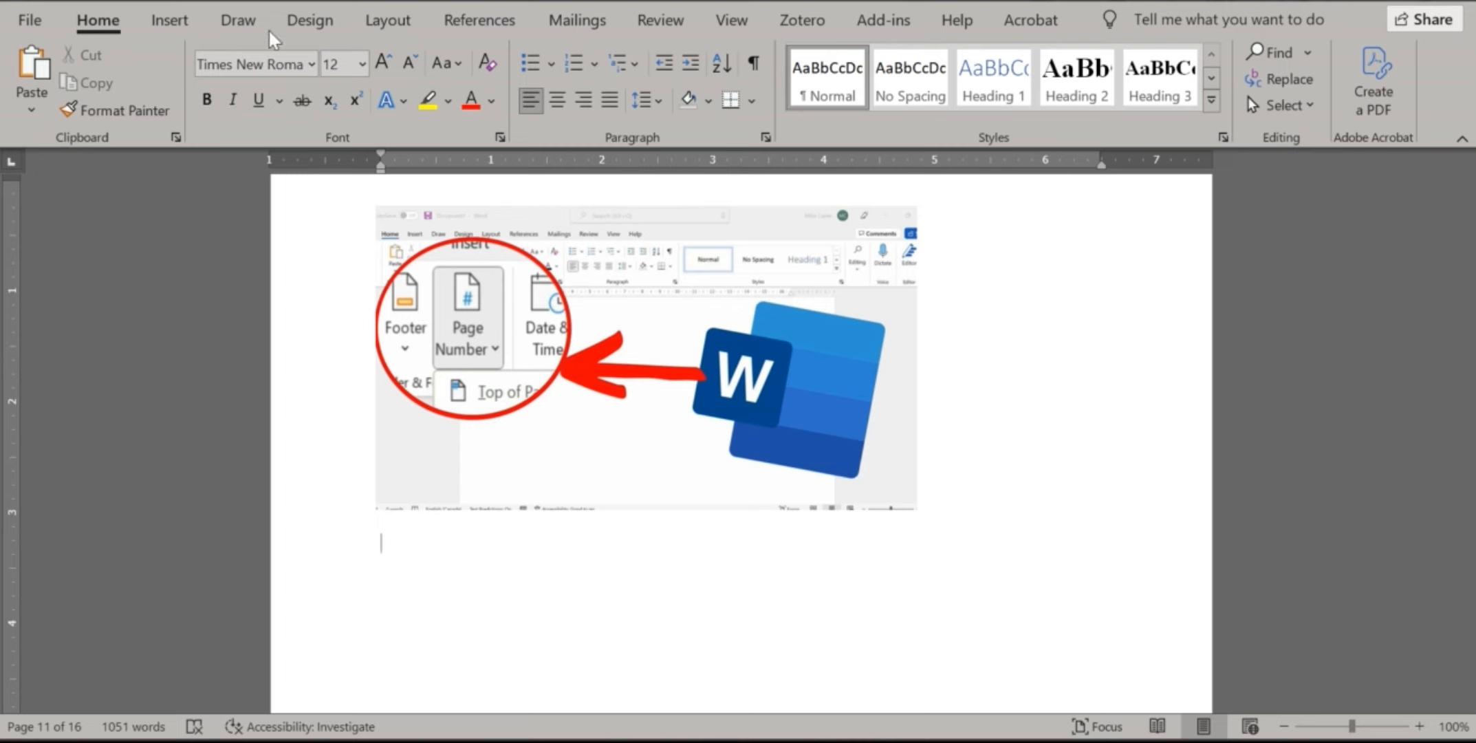
click(480, 25)
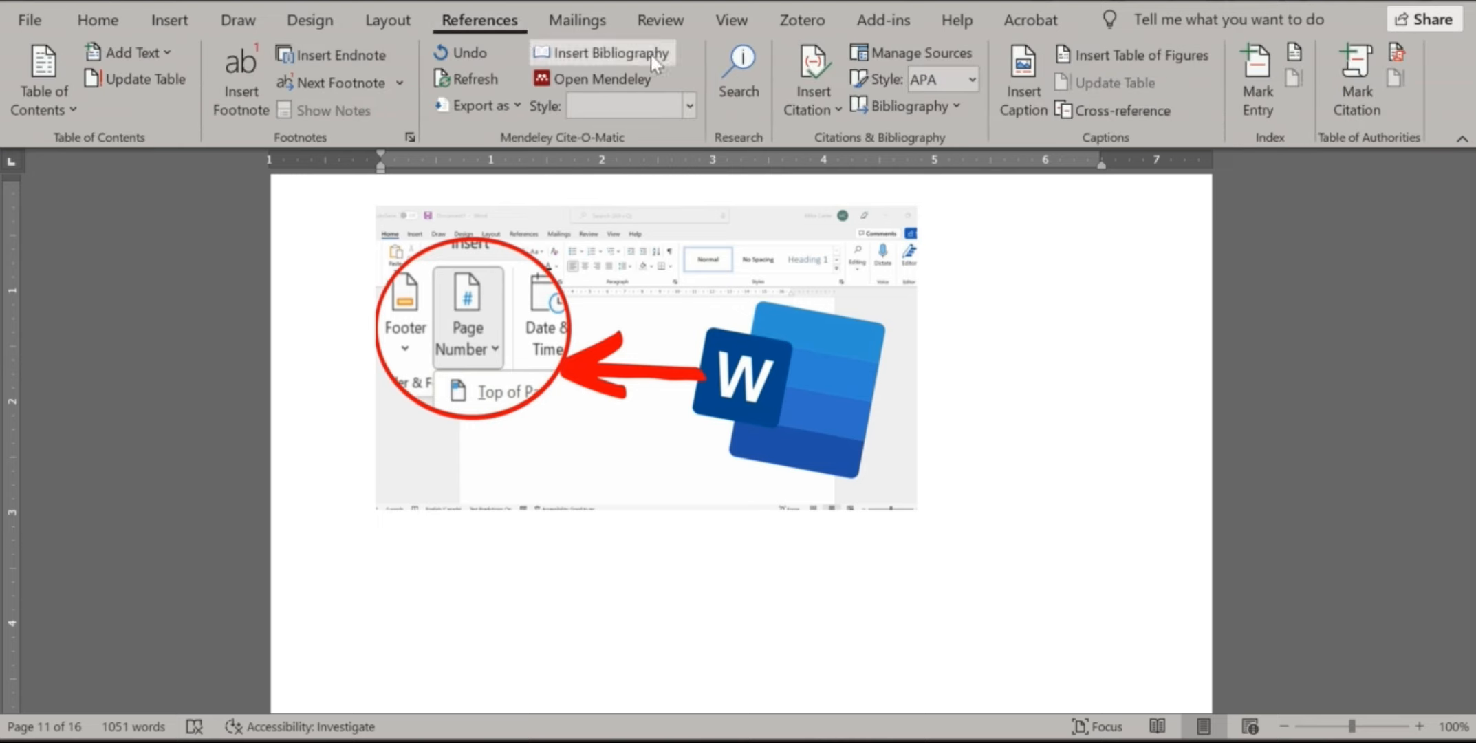
Caption the Page Number screenshot 'Figure ii: Page numbering insert'
click(1031, 94)
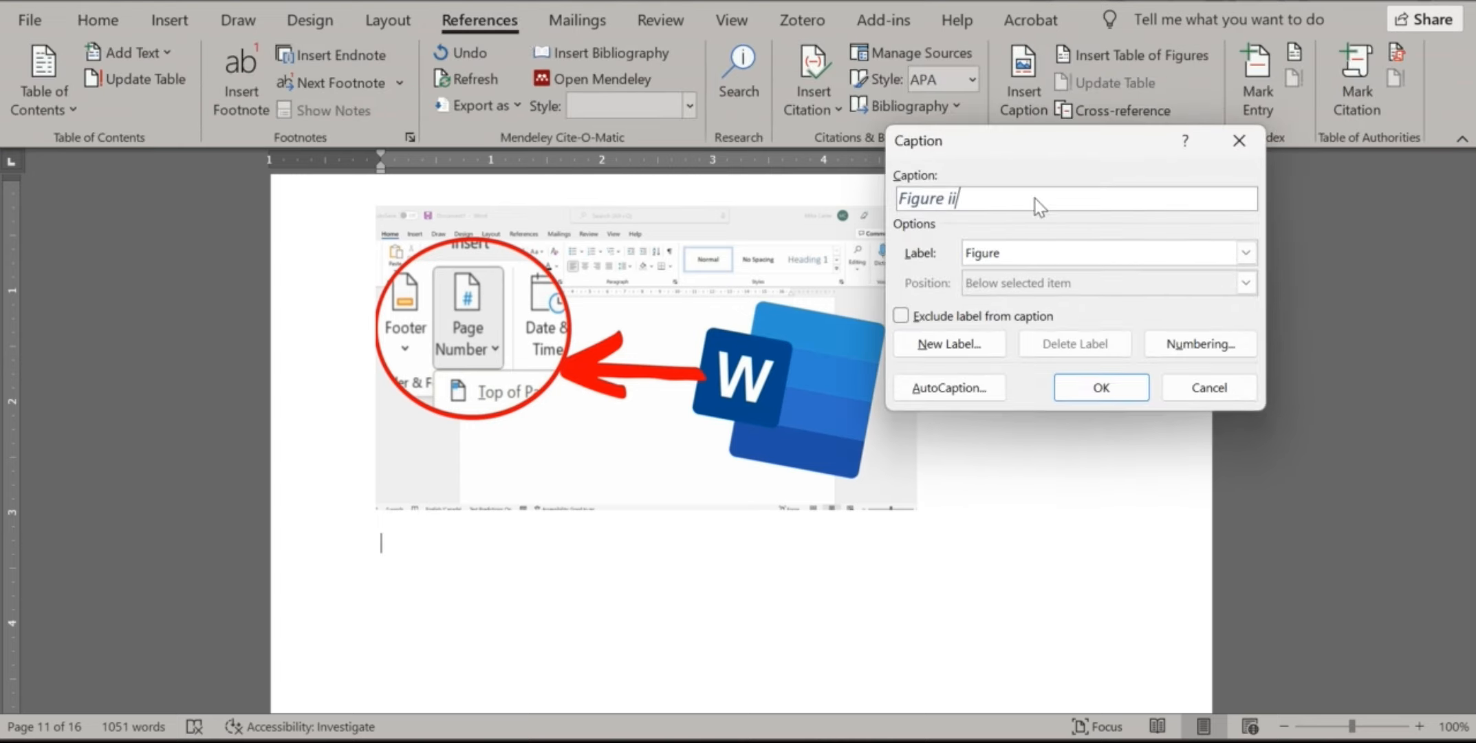
text(: Page numbering insert)
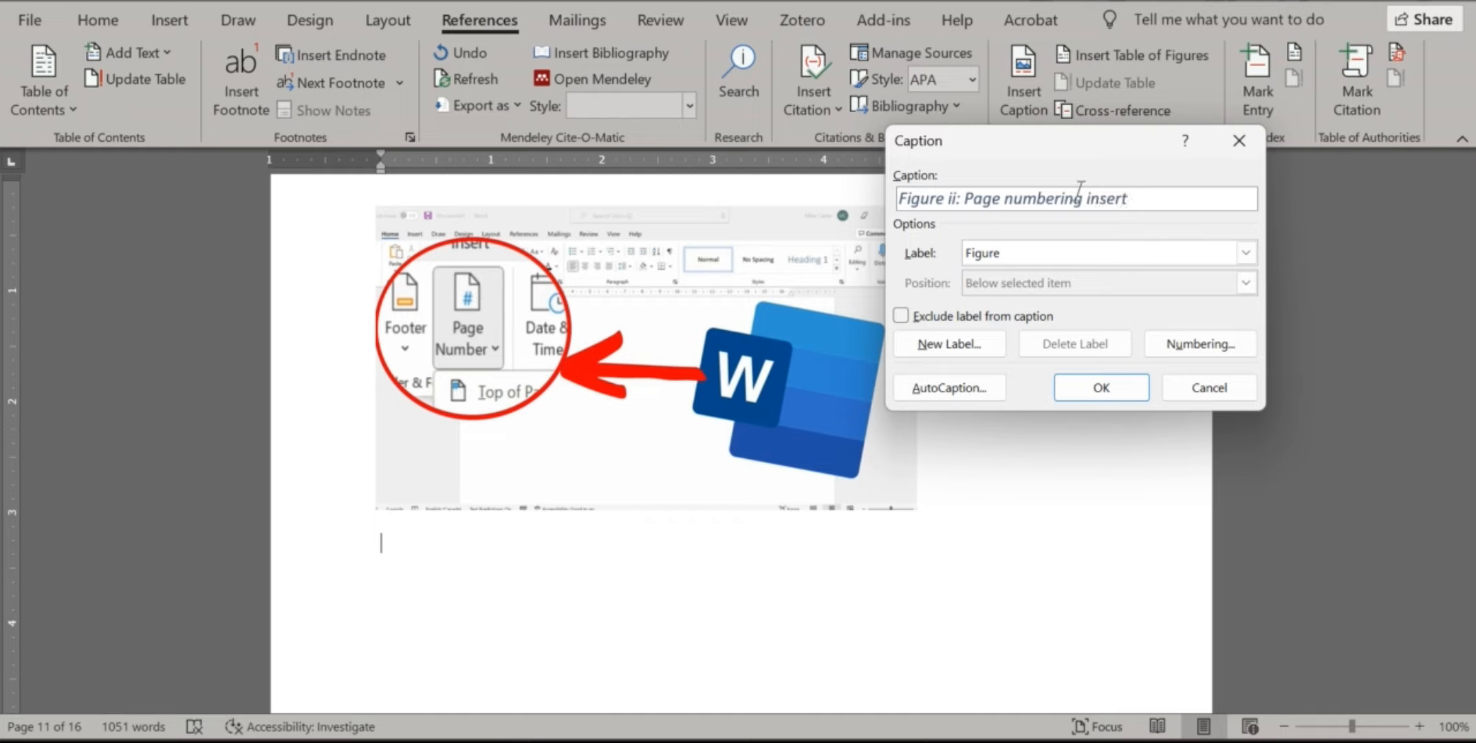
click(1101, 387)
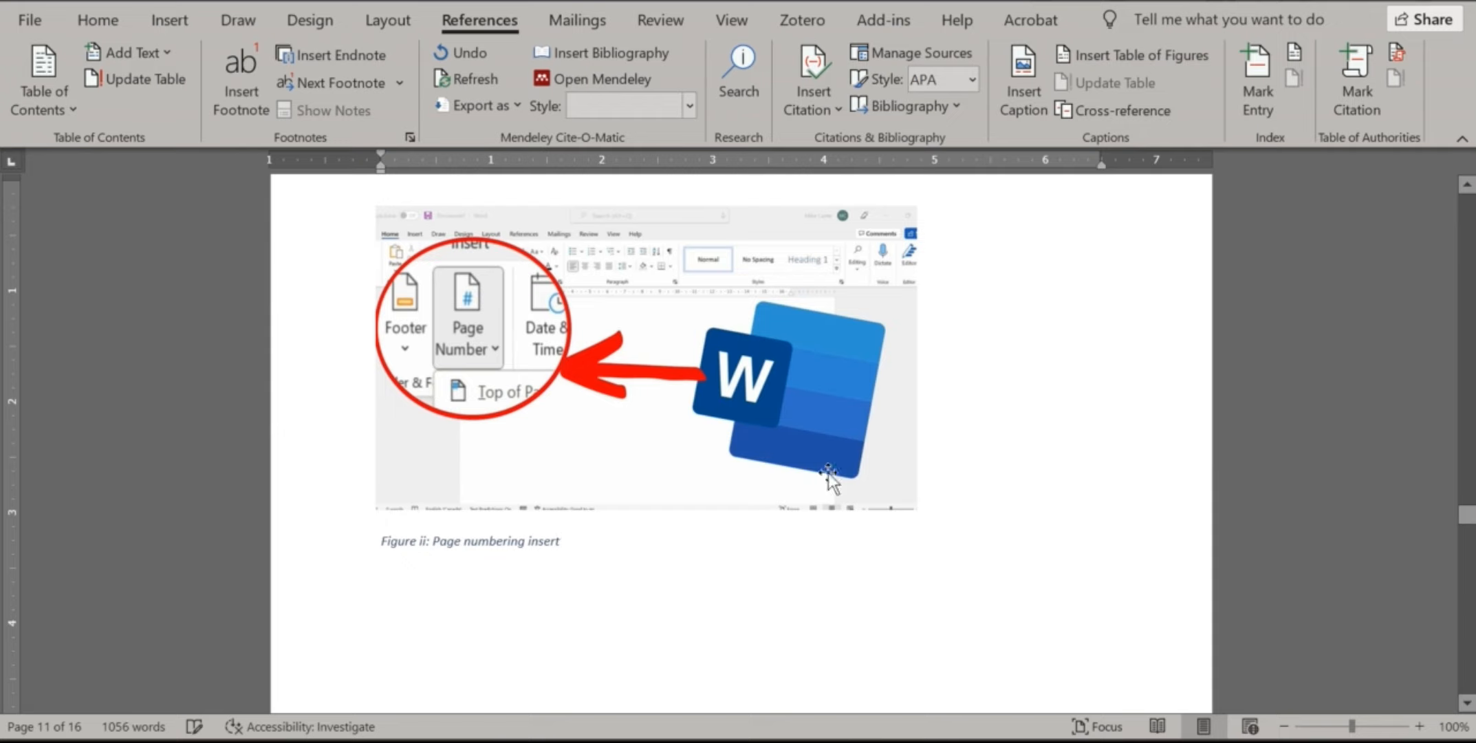
Update the Caption style to match the Figure ii caption, then return under the List of figures heading
drag(567, 538, 379, 540)
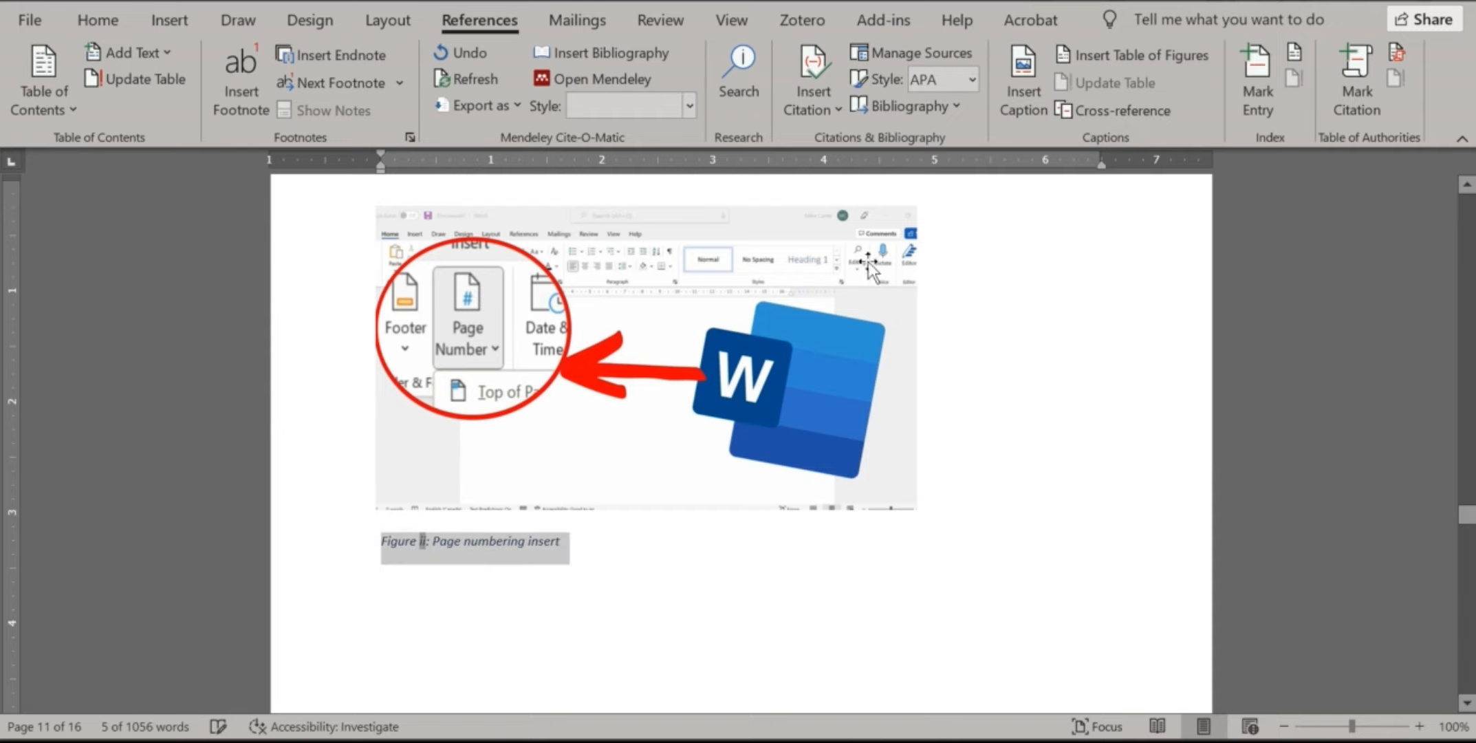
click(102, 21)
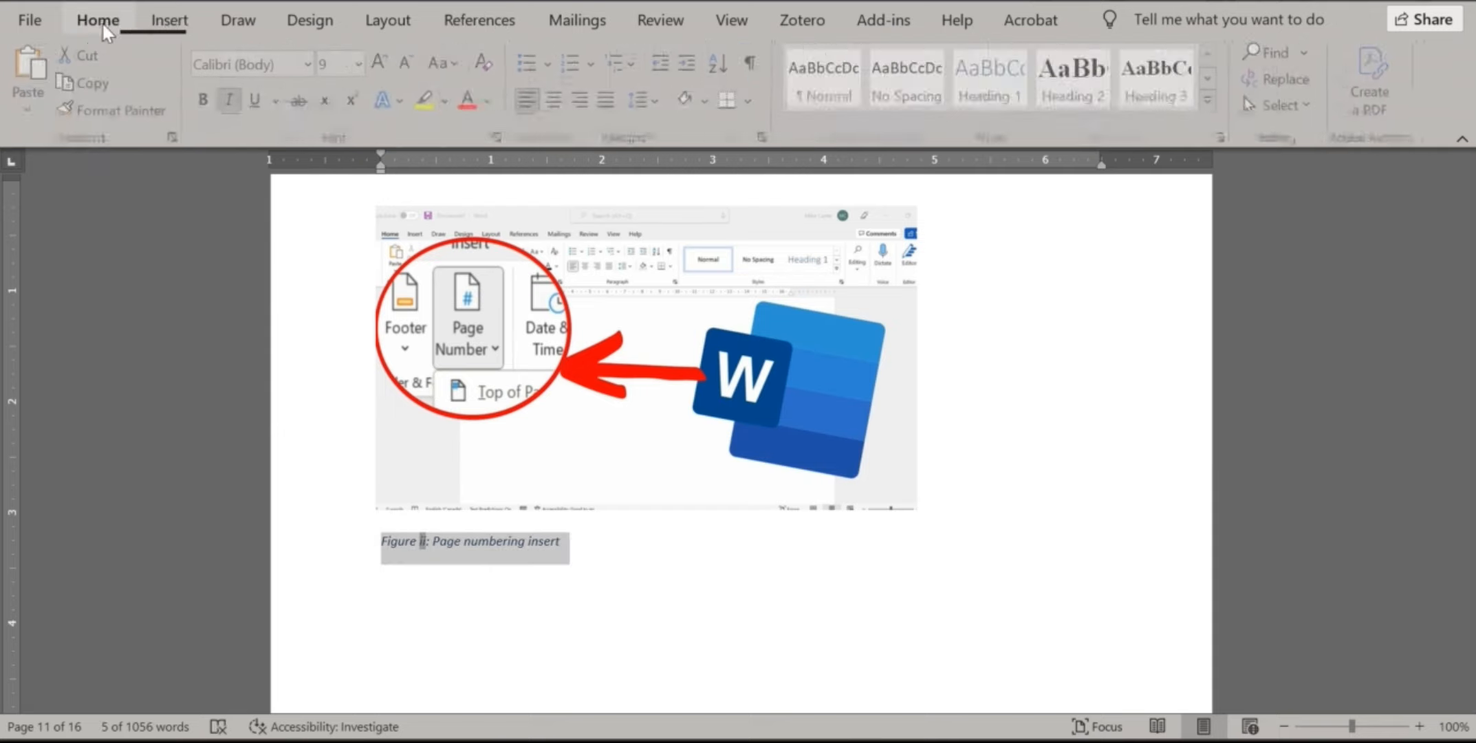
click(1207, 100)
right_click(1092, 269)
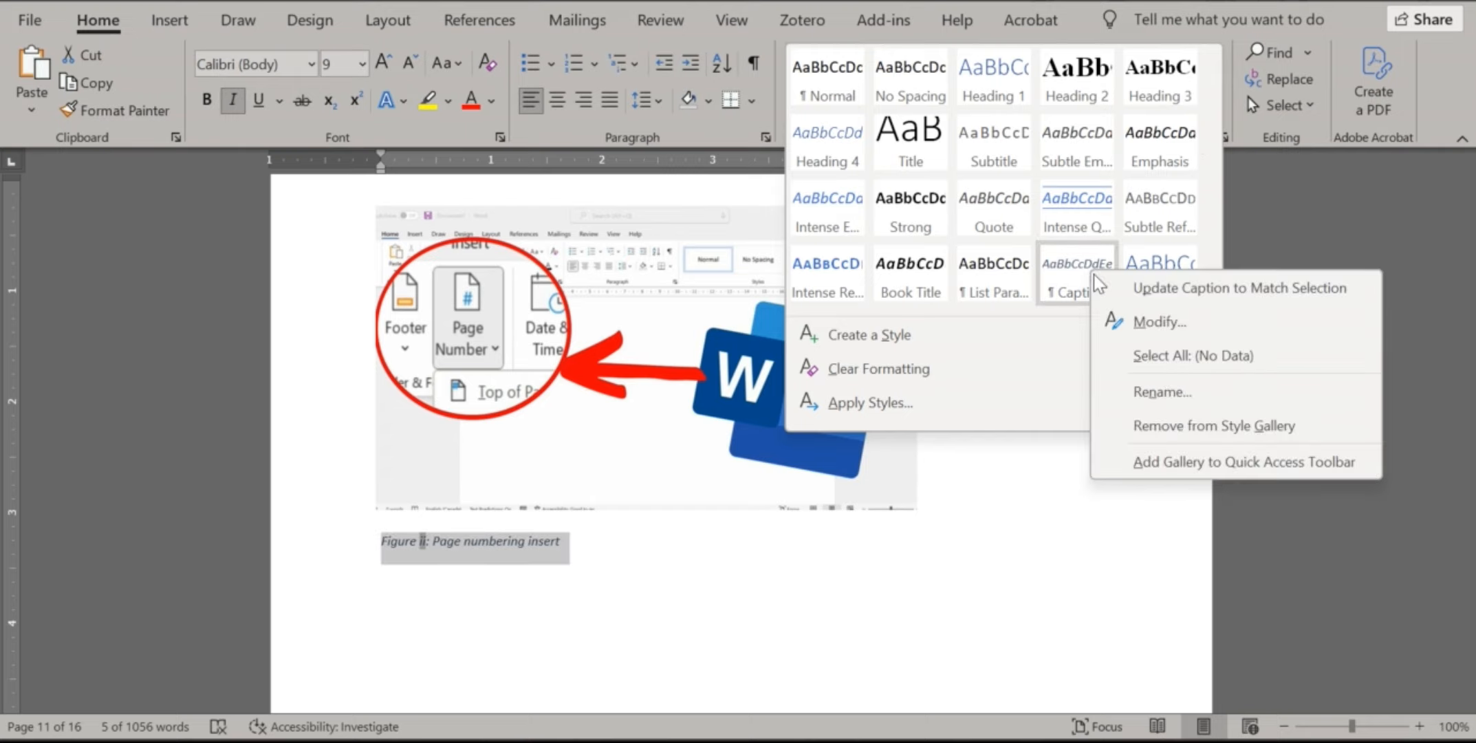
click(1141, 280)
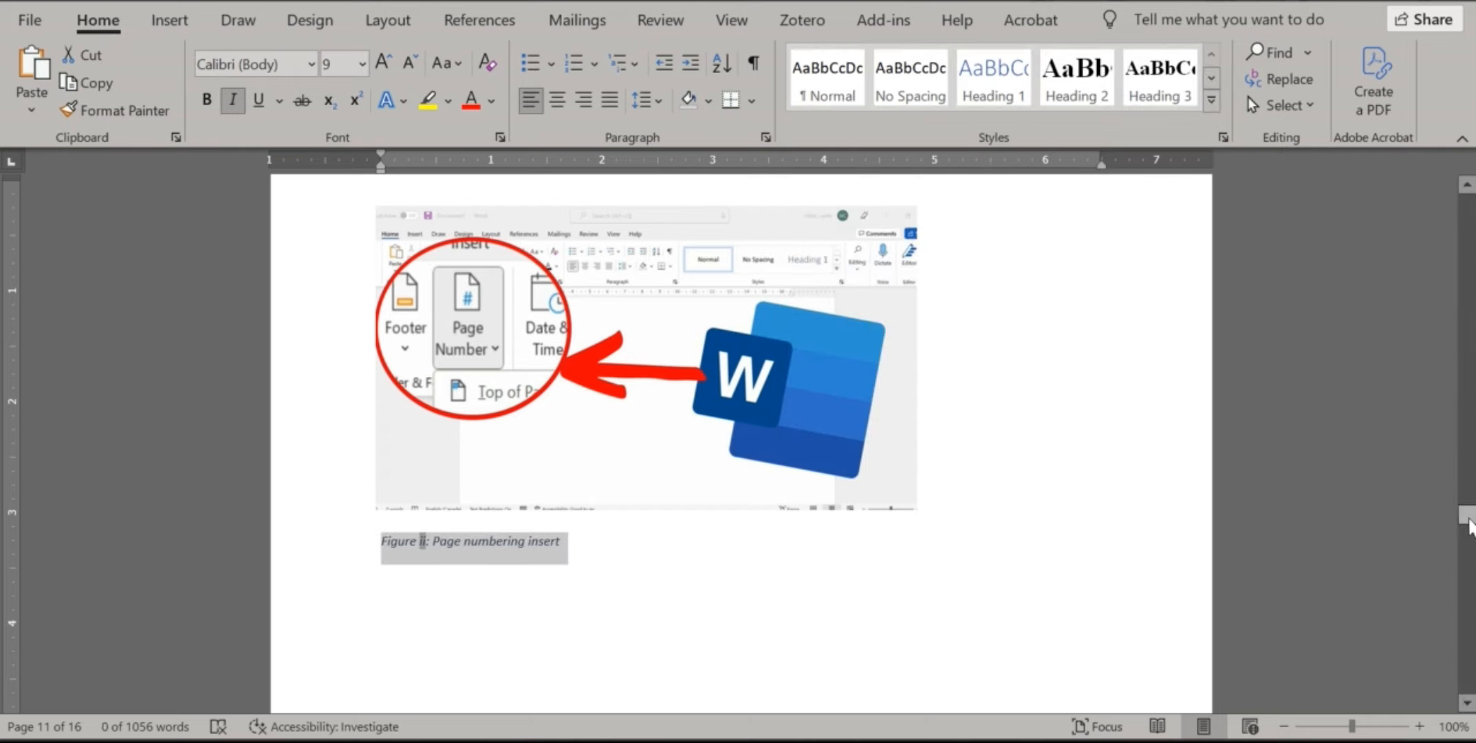
drag(1466, 516, 1466, 279)
click(399, 465)
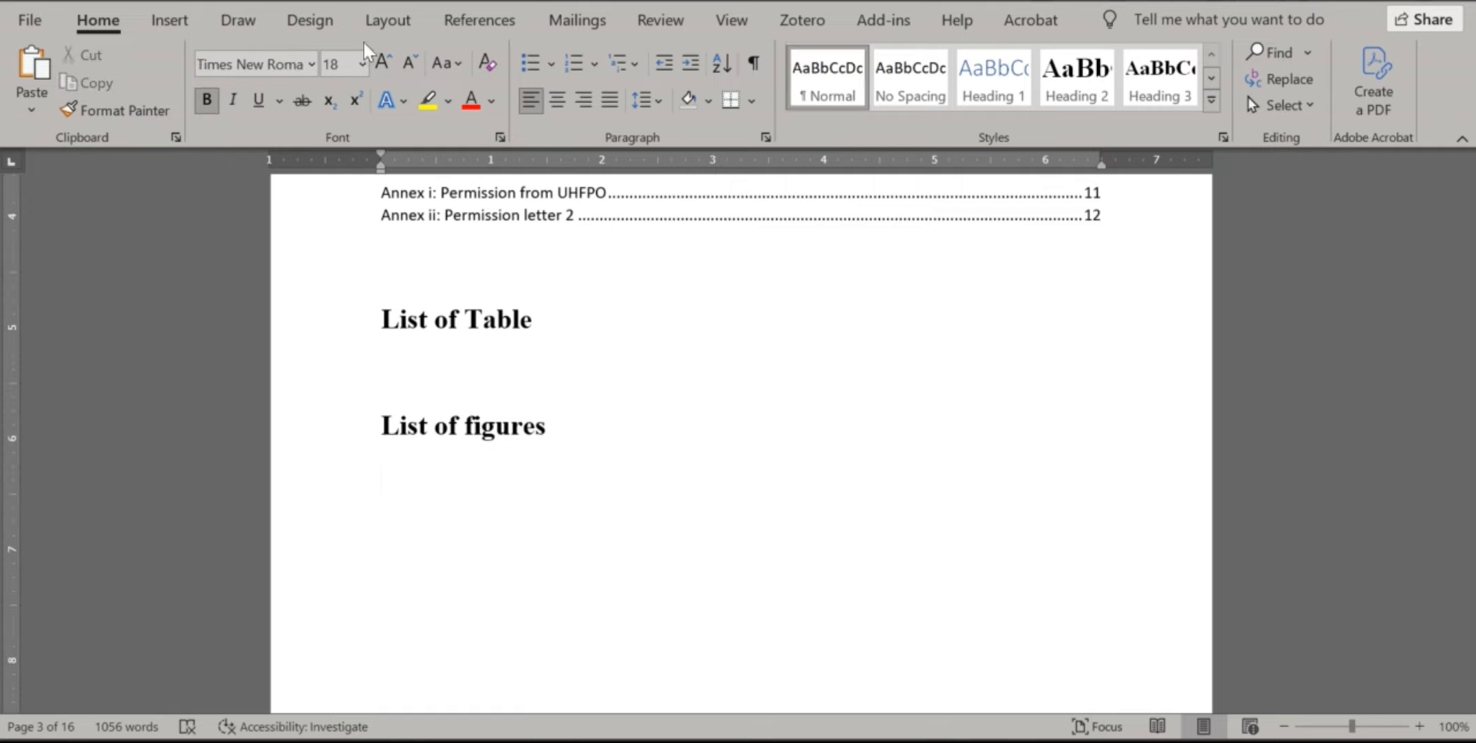
Insert a table of figures listing Figure i (page 6) and Figure ii (page 8)
click(495, 26)
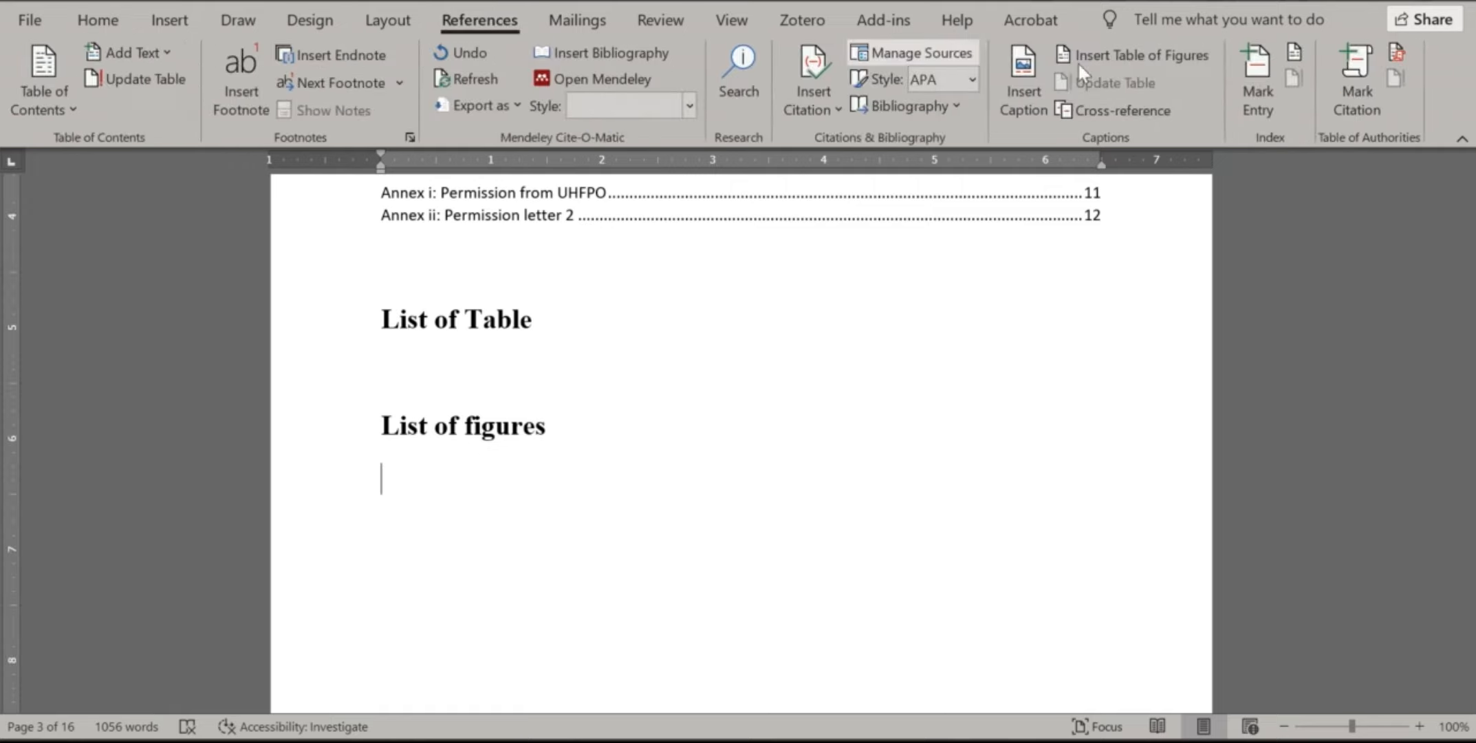
click(1151, 60)
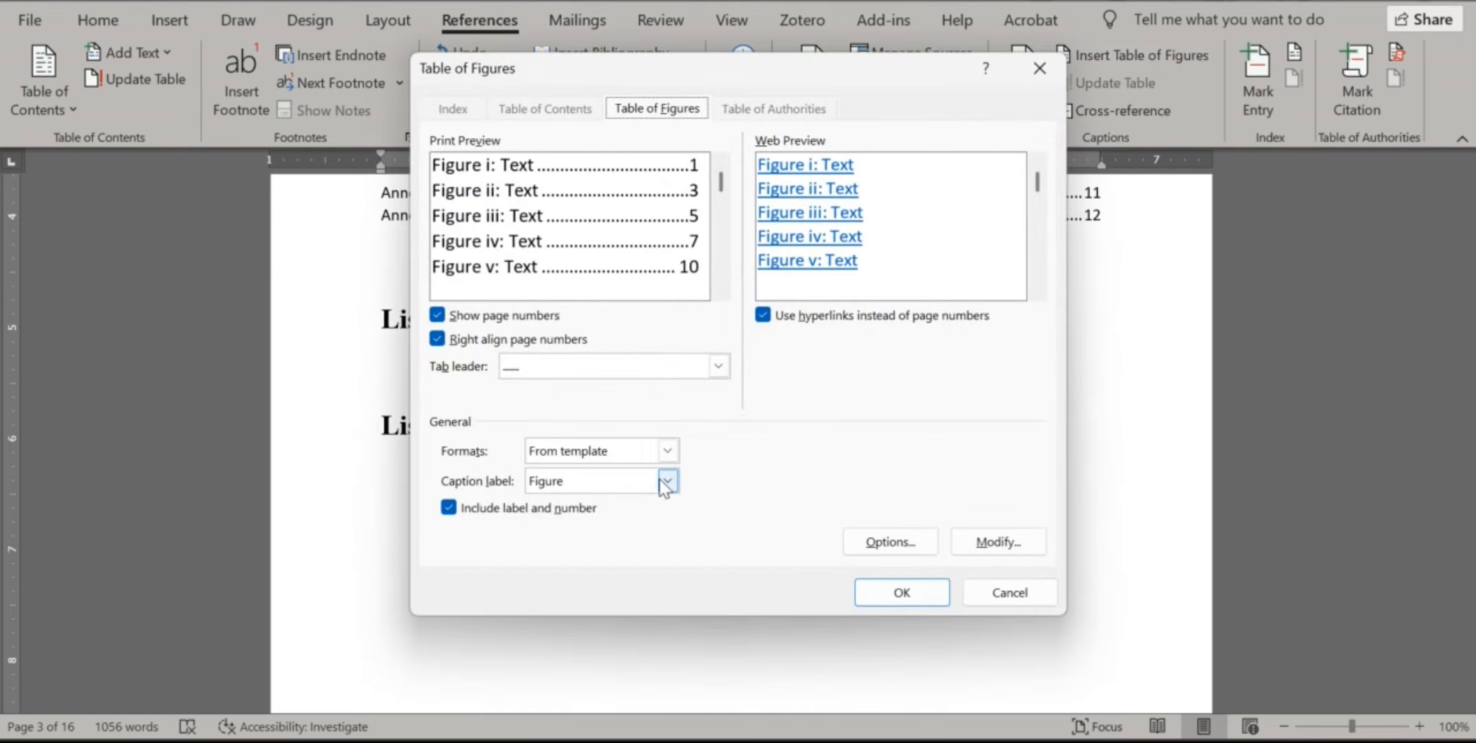
click(891, 590)
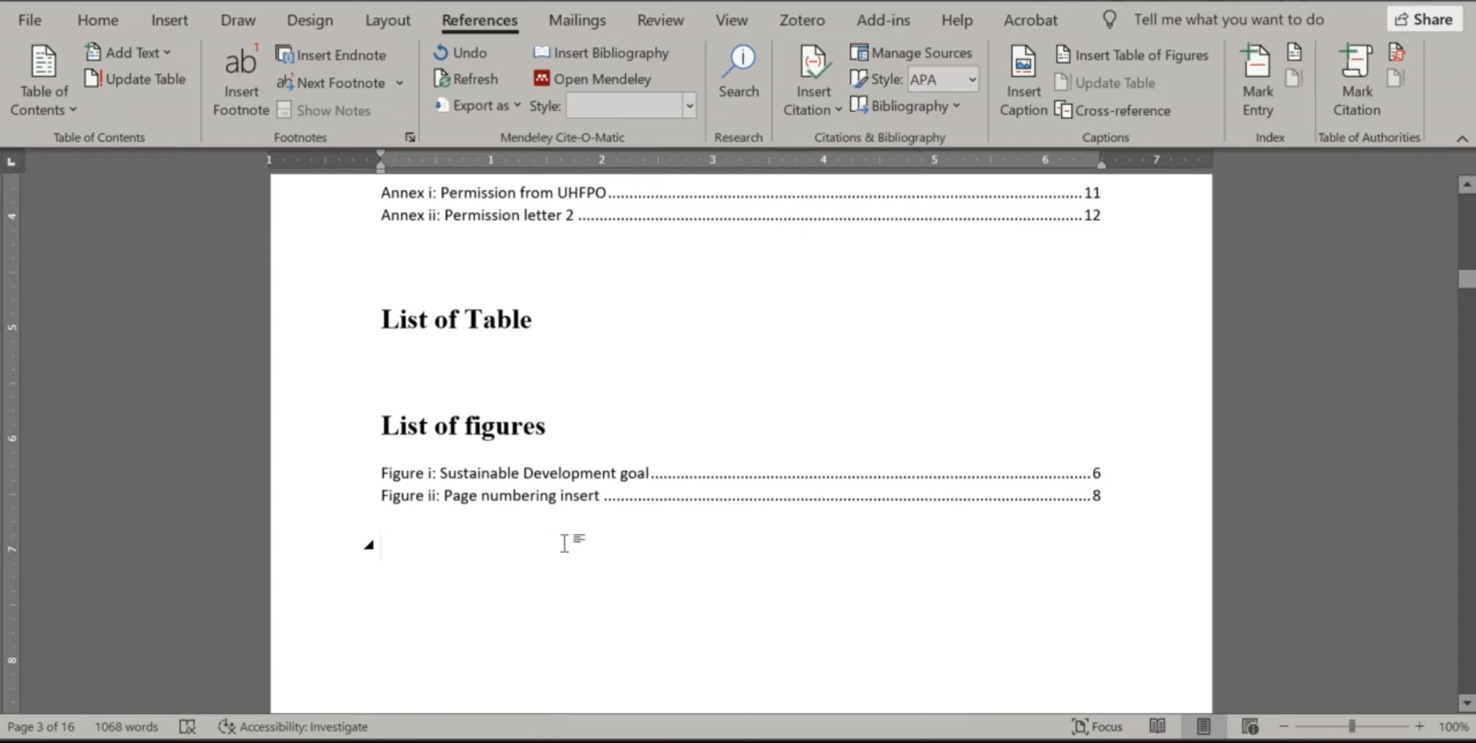
click(531, 380)
Add the caption 'Table i: Budget' below the budget table using the Table label
scroll(1097, 347, down, 8)
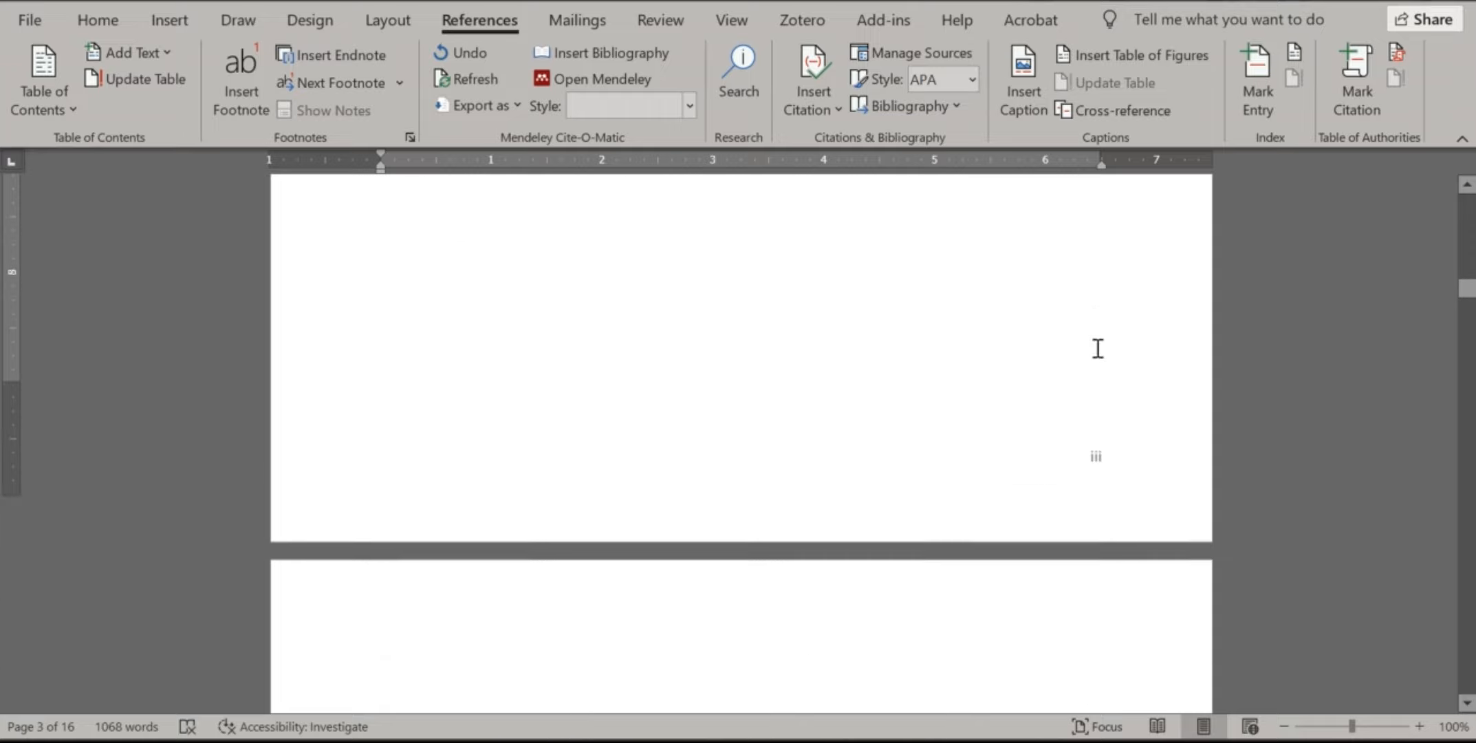
drag(1464, 312, 1463, 467)
scroll(828, 433, down, 5)
scroll(790, 434, down, 10)
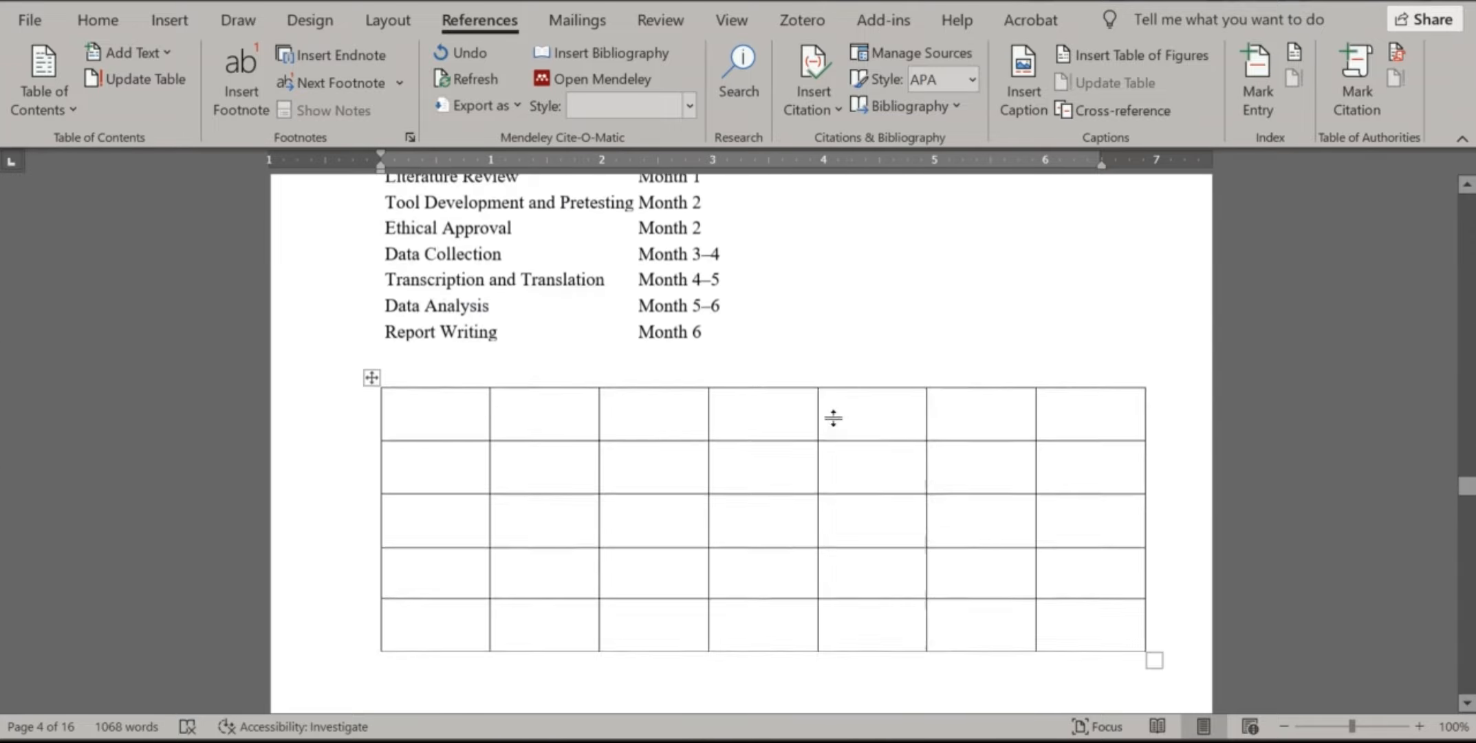
click(518, 336)
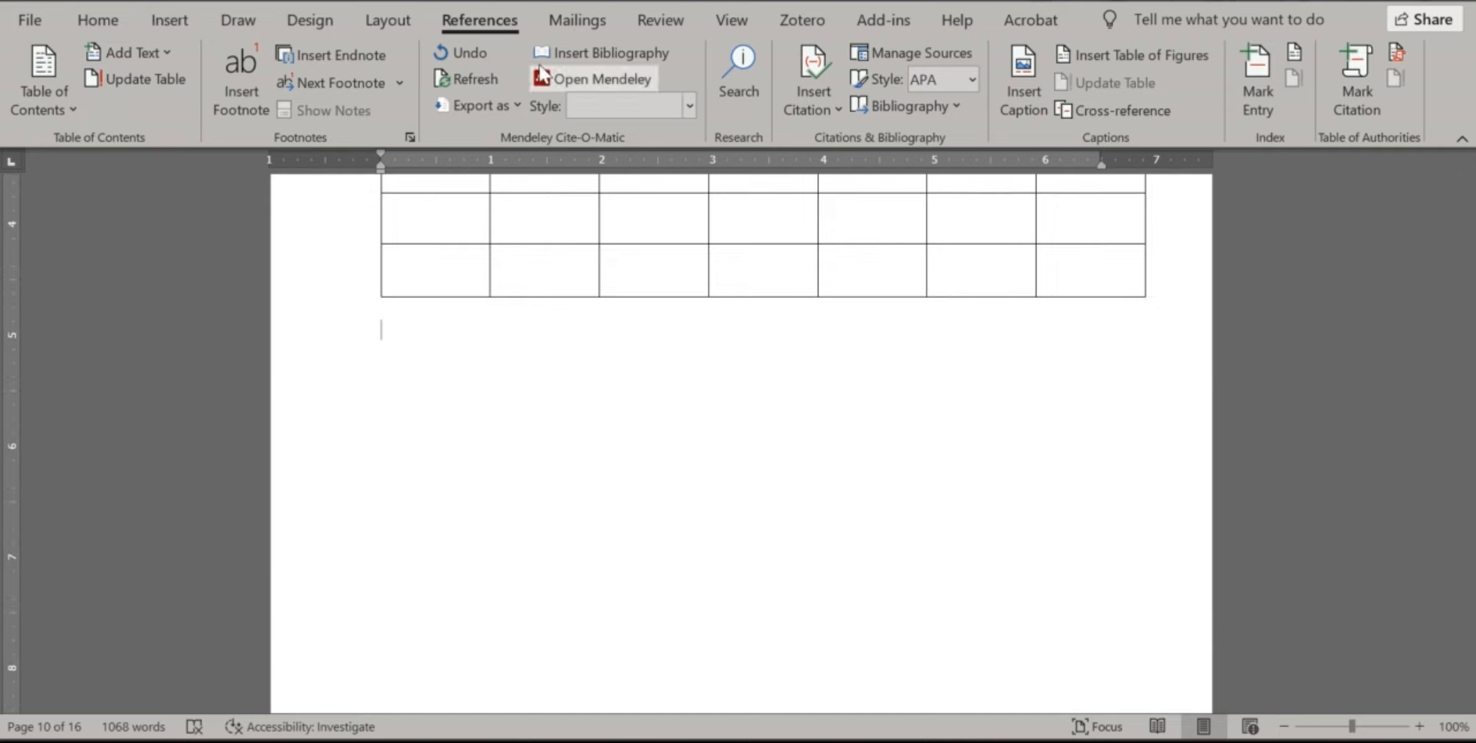
click(1024, 81)
click(1246, 252)
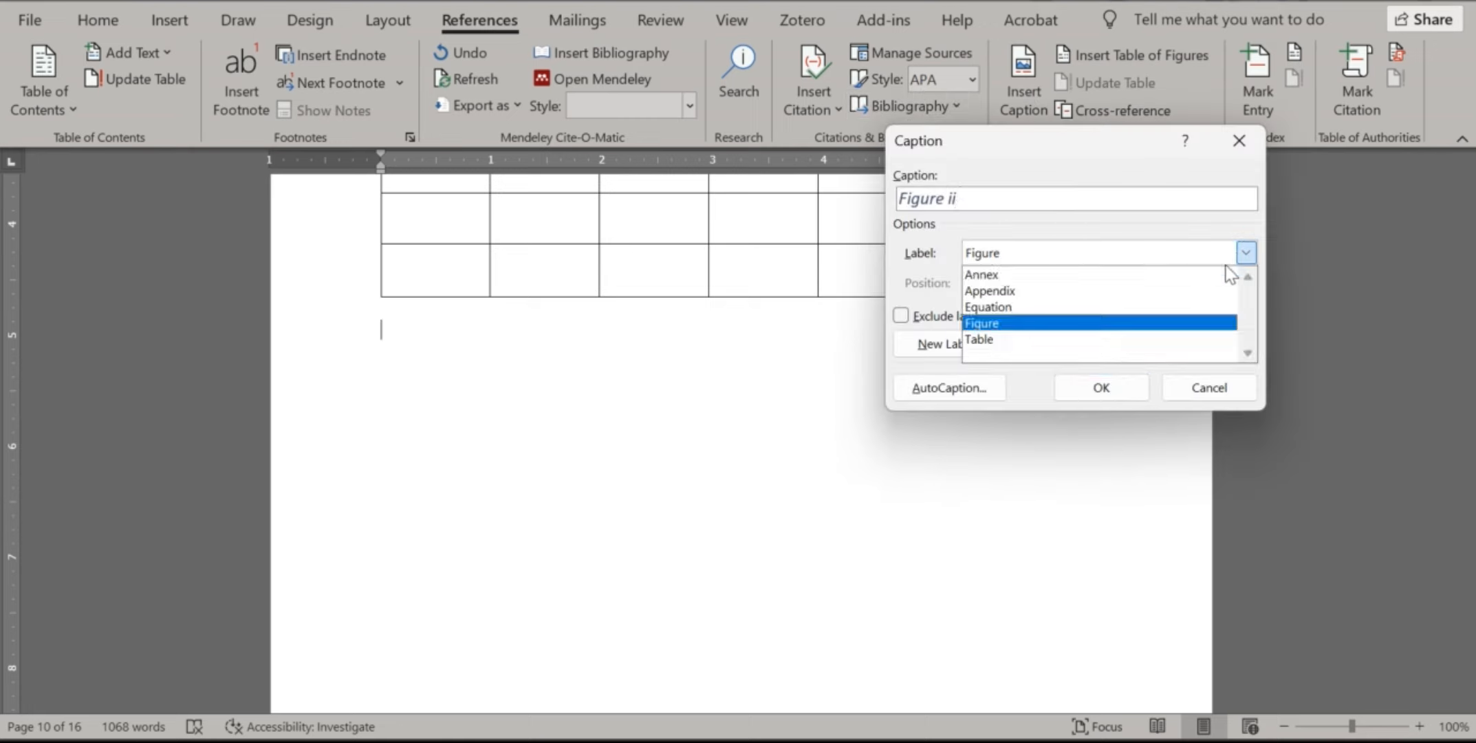
click(1134, 340)
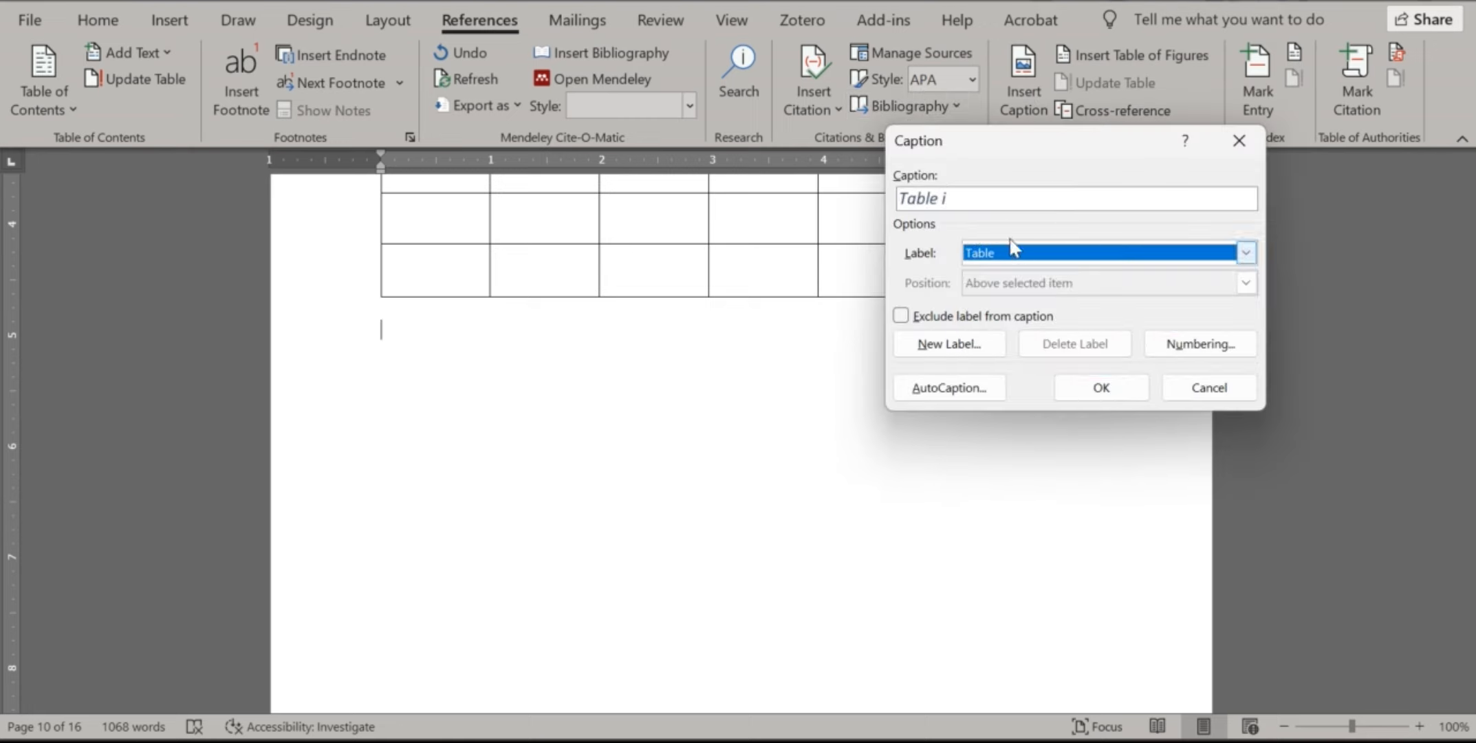
click(993, 197)
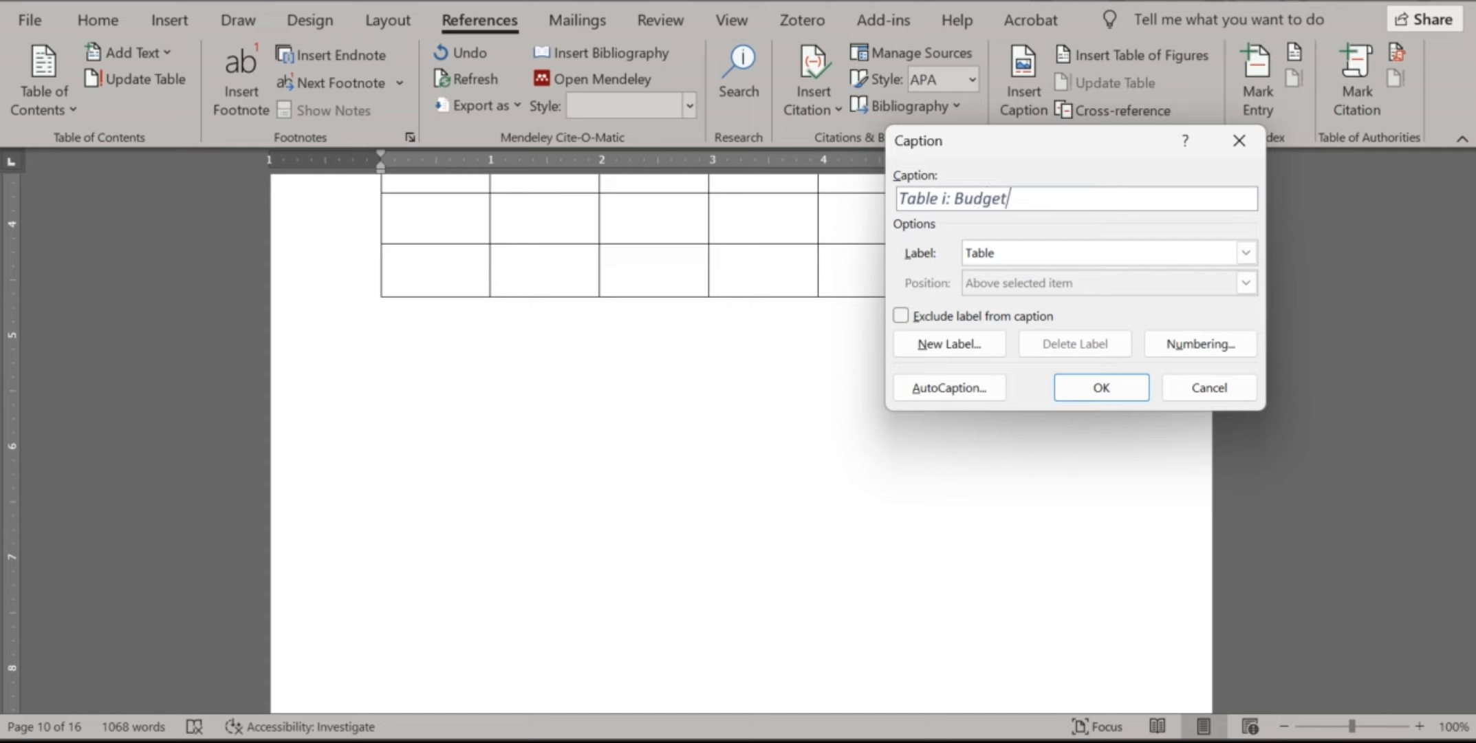
click(1094, 386)
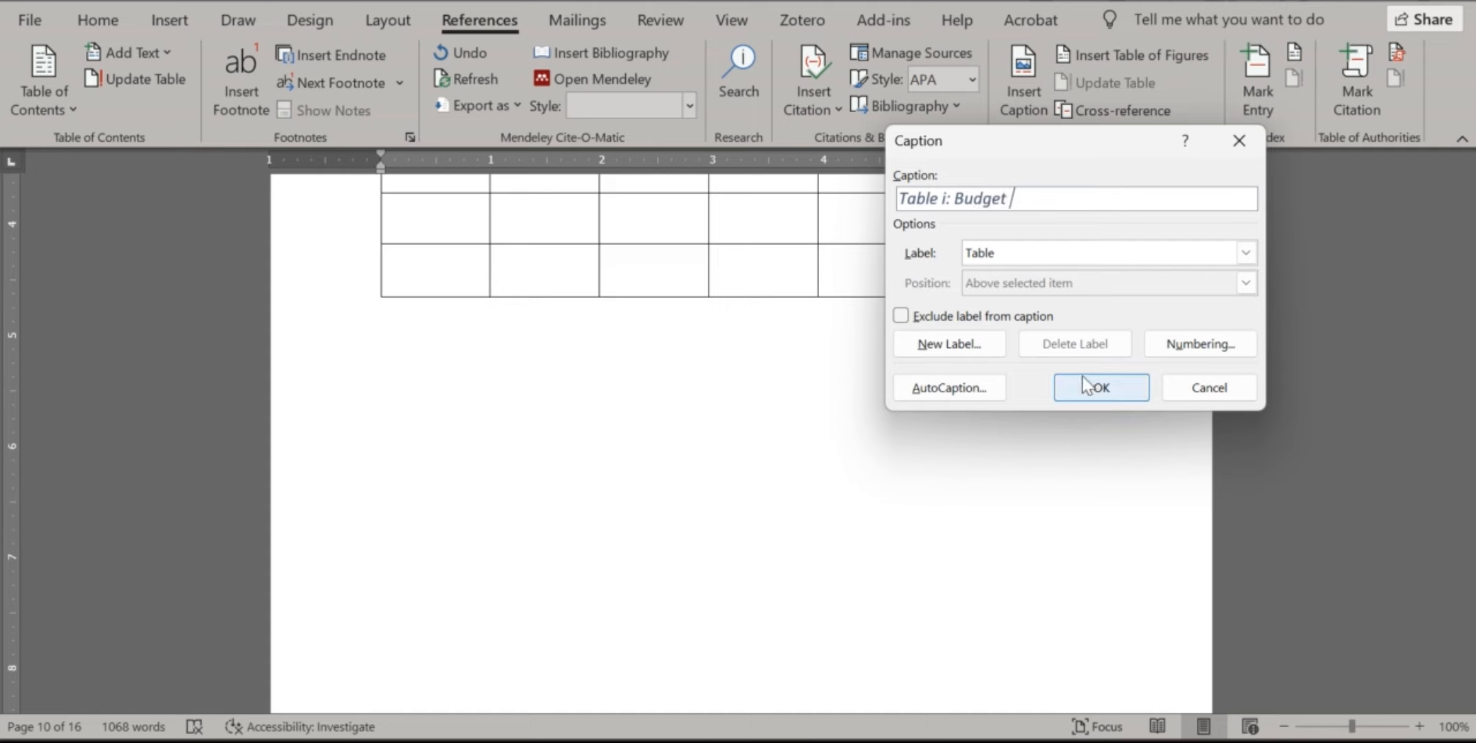
Update the Caption style to match the Table i: Budget caption
triple_click(415, 340)
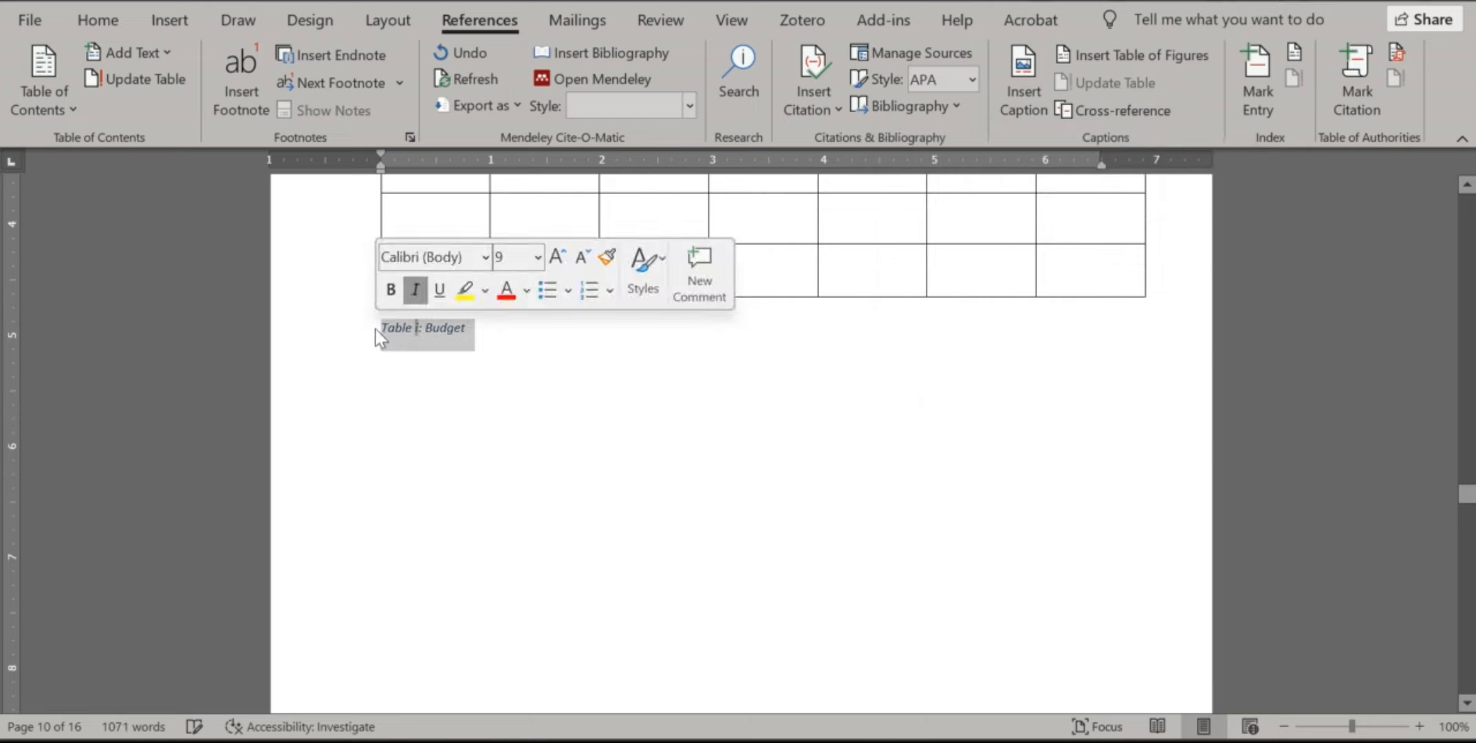
click(96, 21)
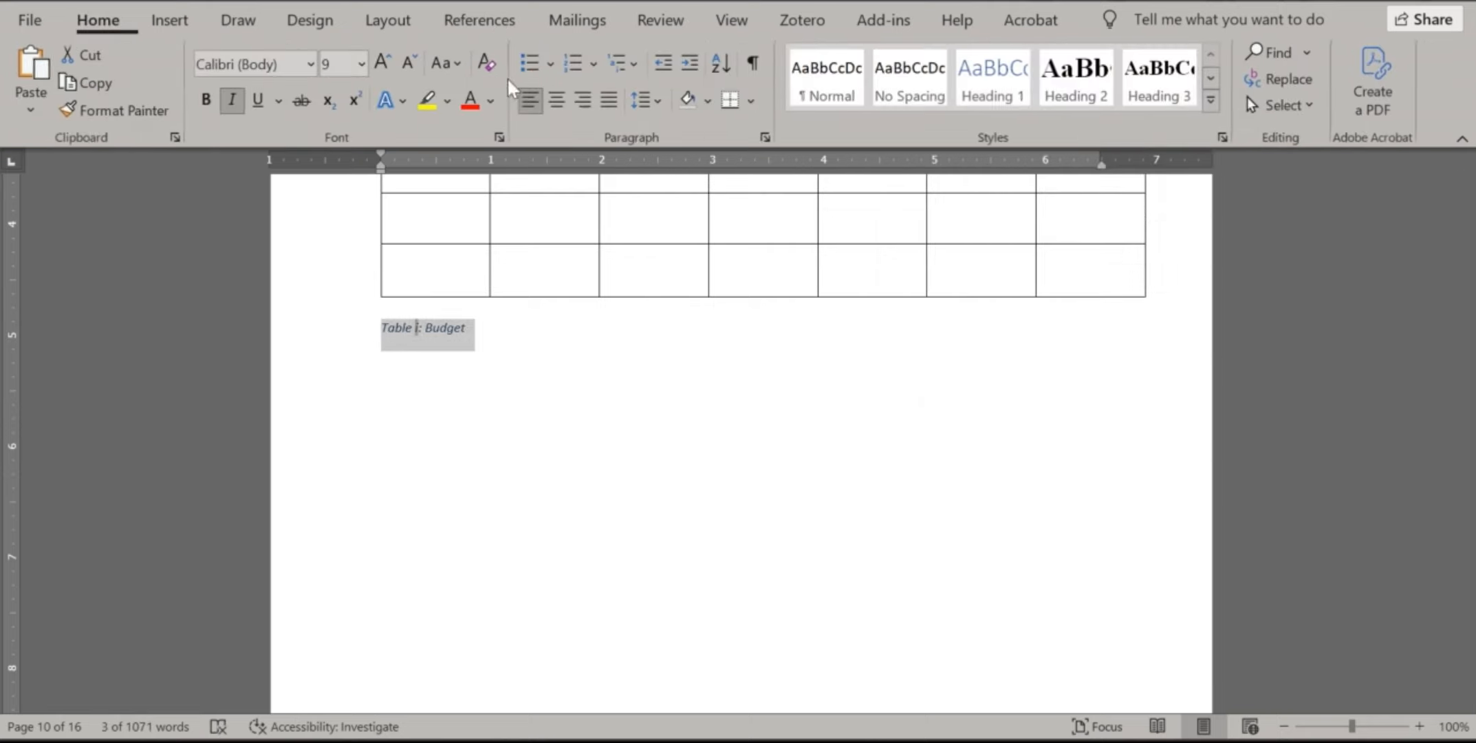
click(1209, 101)
right_click(1095, 274)
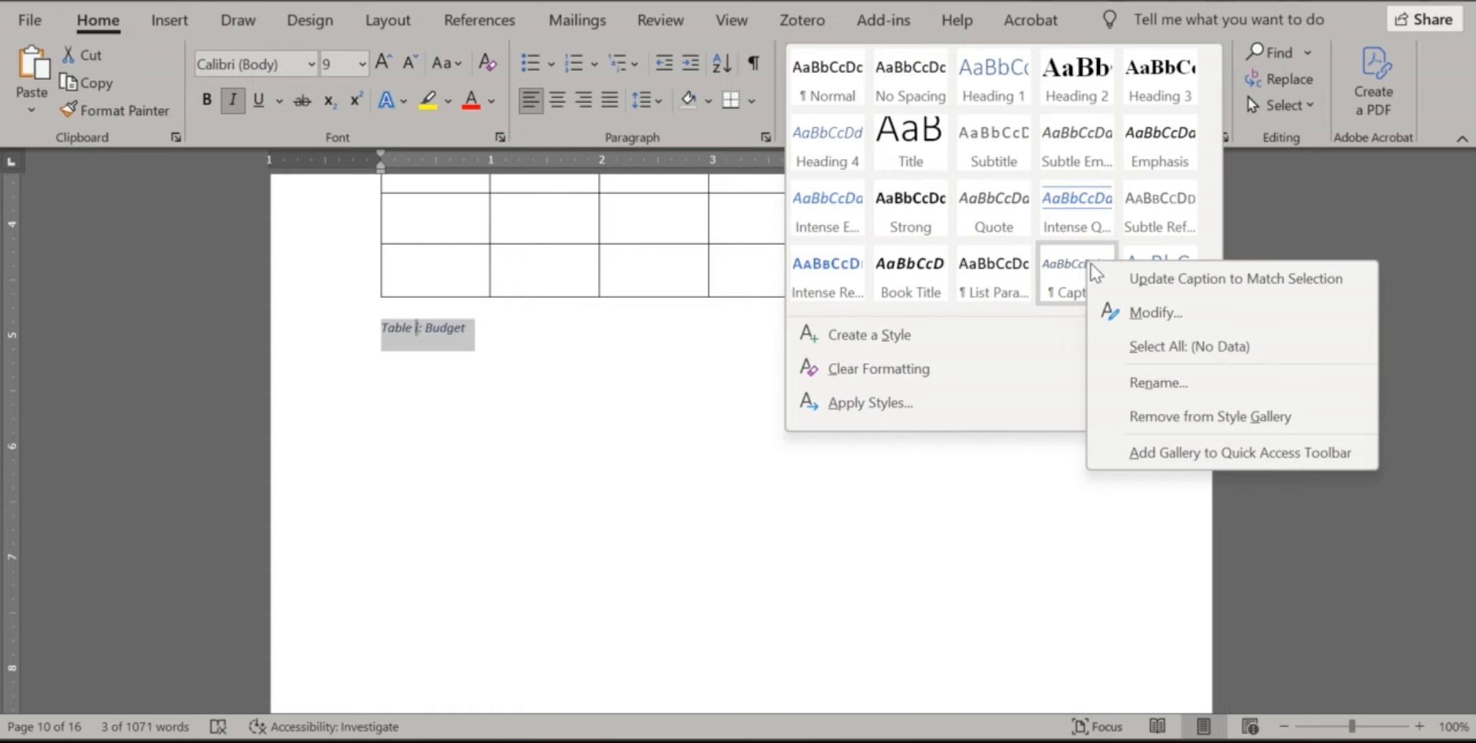
click(1135, 278)
Caption the second table 'Table ii: Inclusion Criteria' below it
click(526, 357)
scroll(603, 353, down, 15)
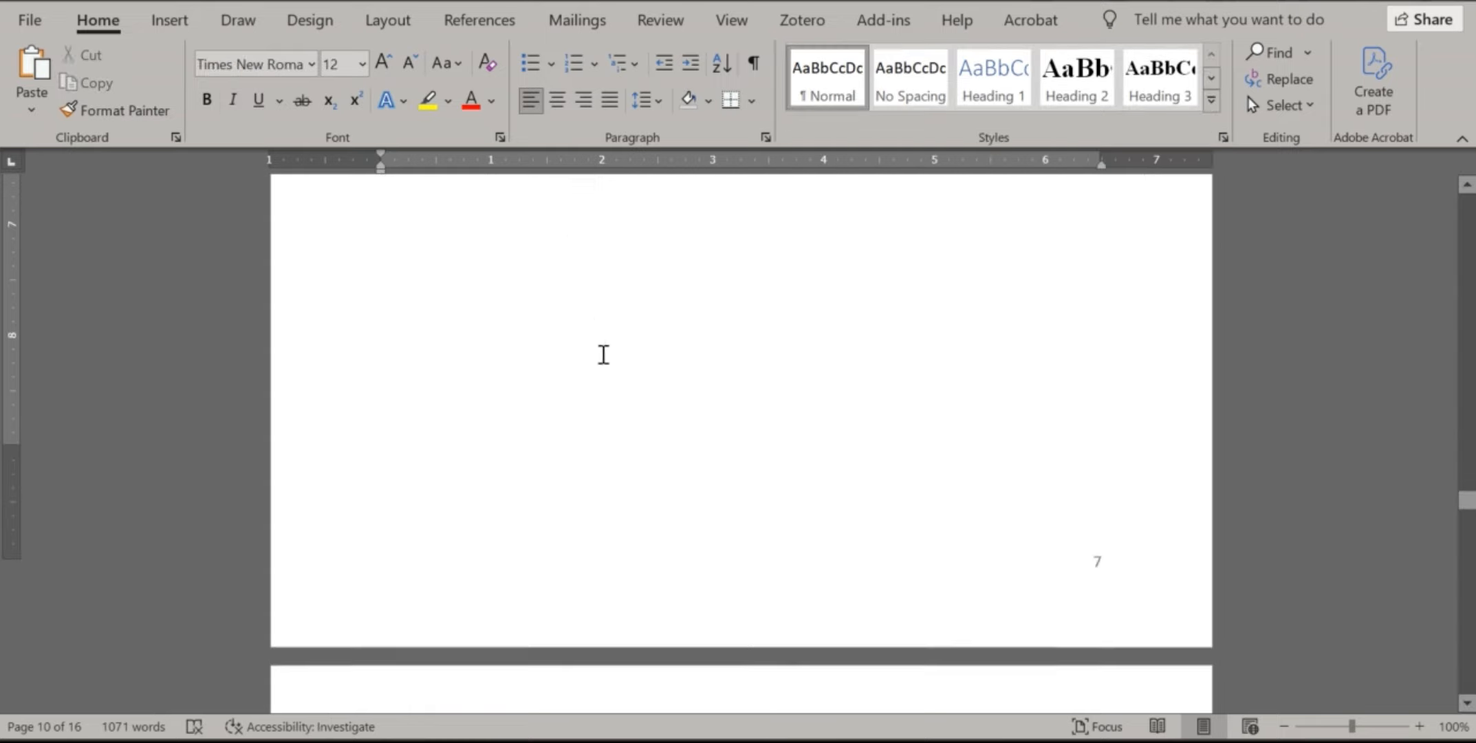
scroll(619, 382, down, 5)
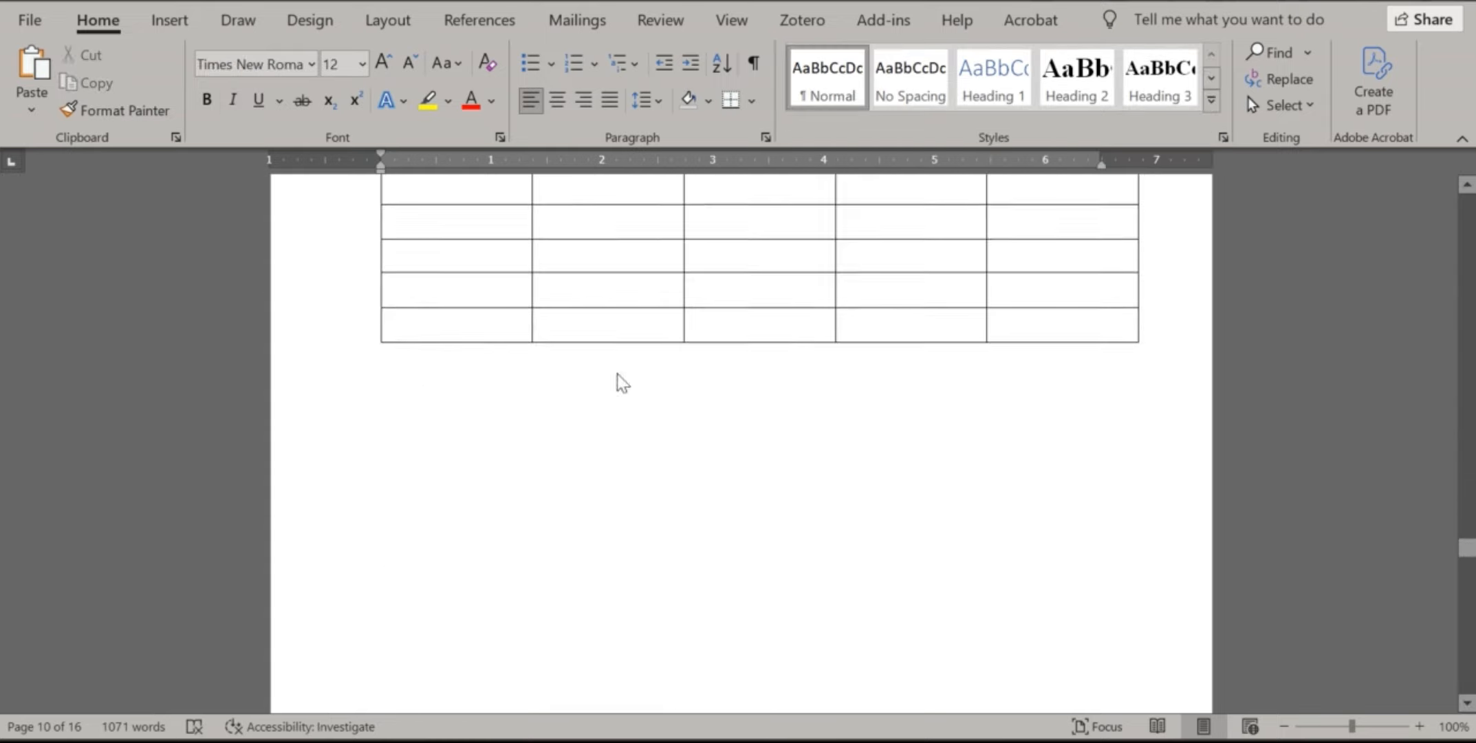
scroll(633, 366, up, 10)
scroll(635, 372, down, 5)
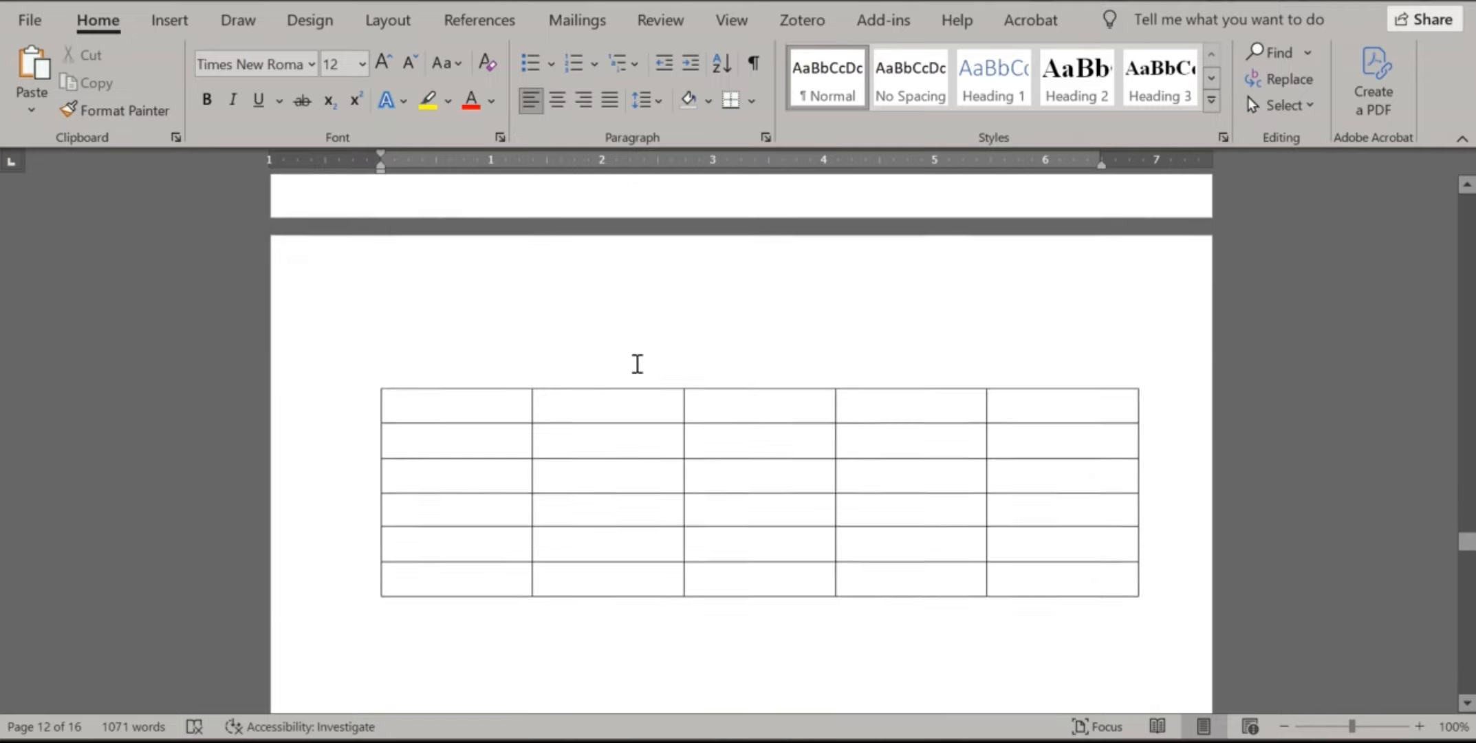
scroll(635, 362, up, 3)
scroll(648, 346, down, 8)
scroll(614, 295, up, 3)
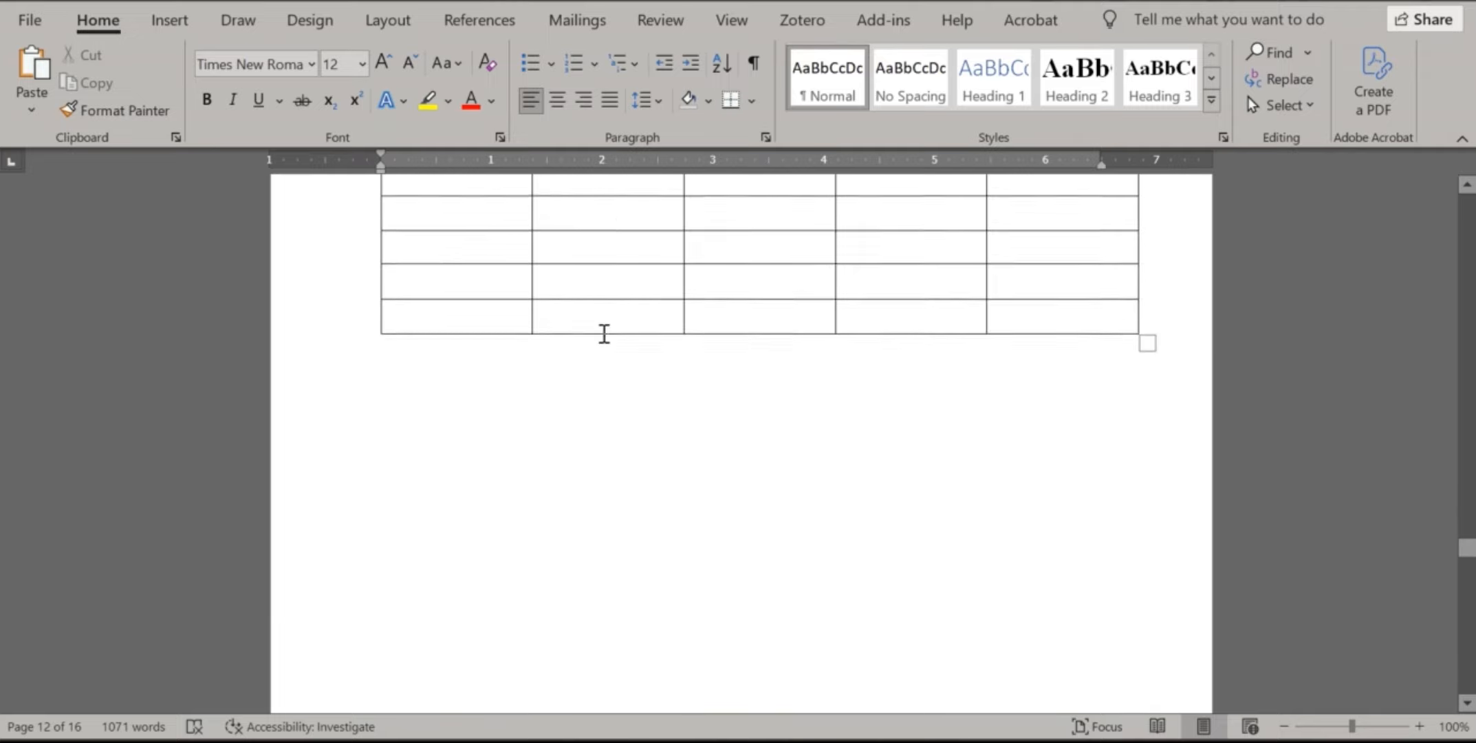
click(603, 333)
click(596, 375)
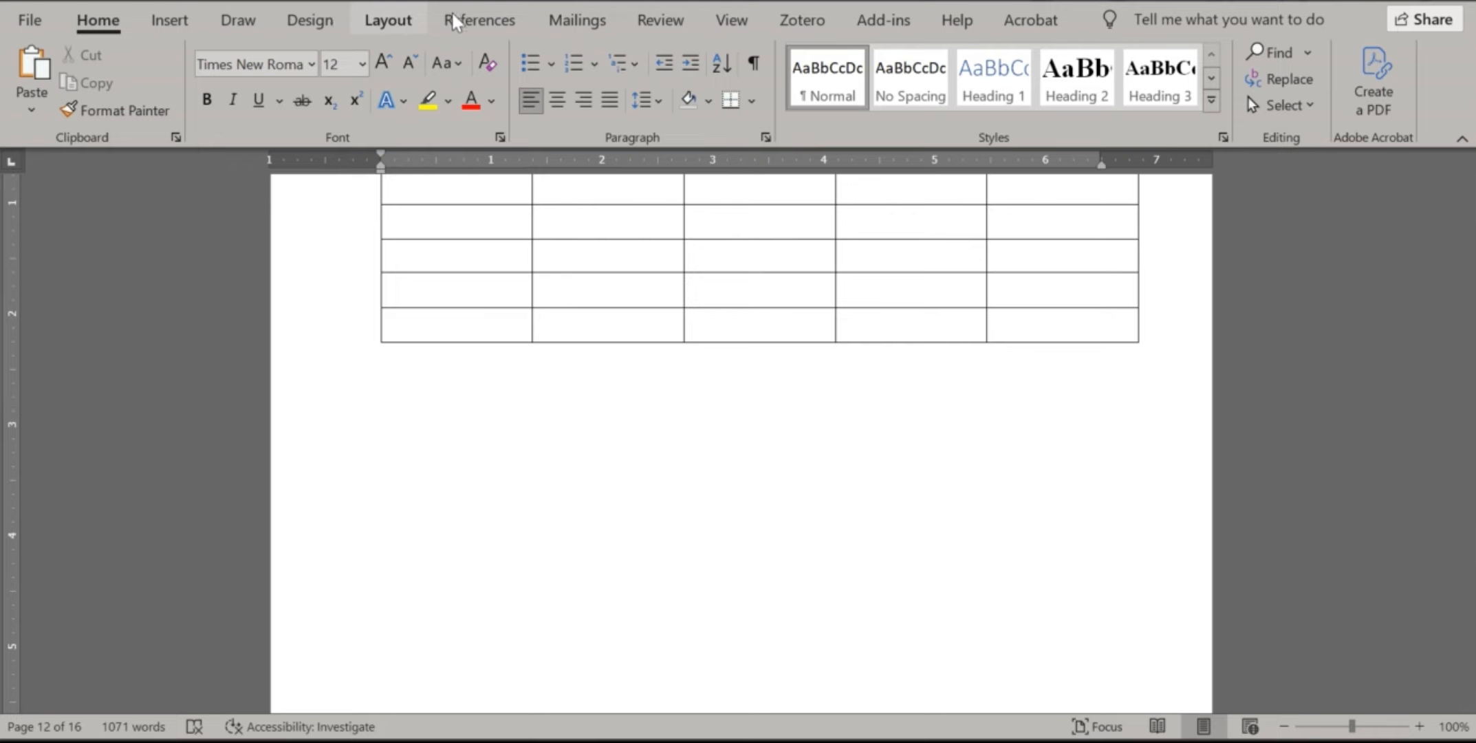
click(479, 19)
click(1025, 90)
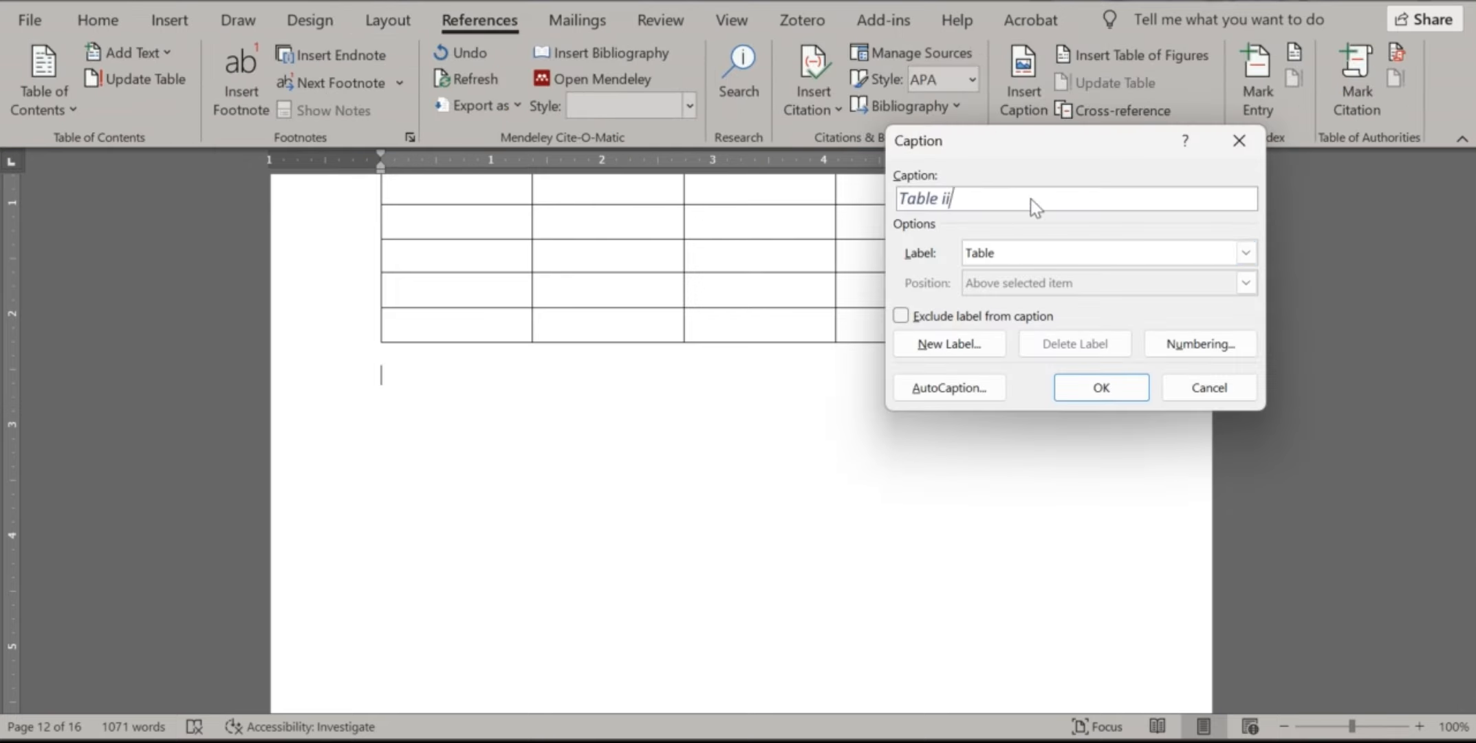
text(: Inclusion Criteria)
click(1104, 384)
Update the Caption style to match the Table ii caption, then scroll back to List of Table
drag(551, 379, 371, 377)
click(103, 19)
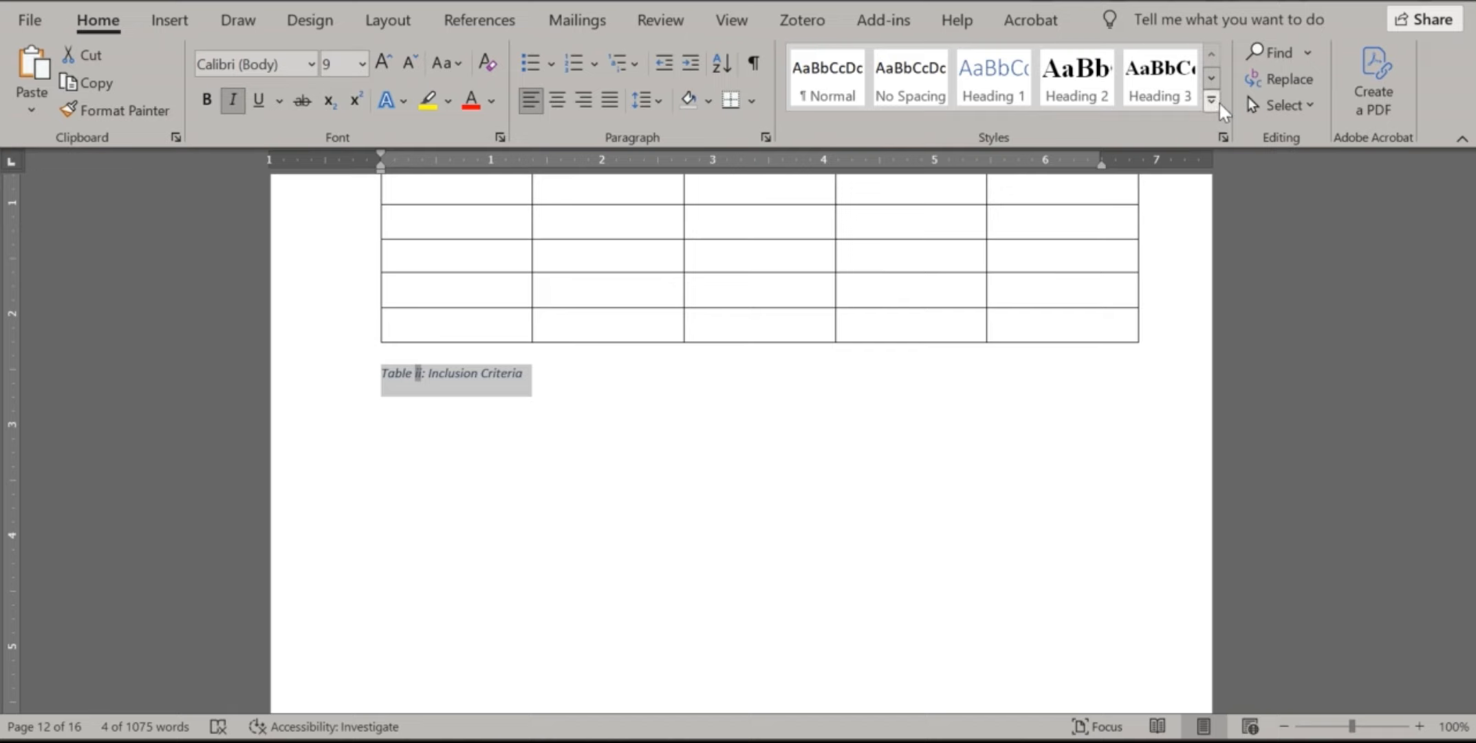
click(1215, 101)
right_click(1098, 288)
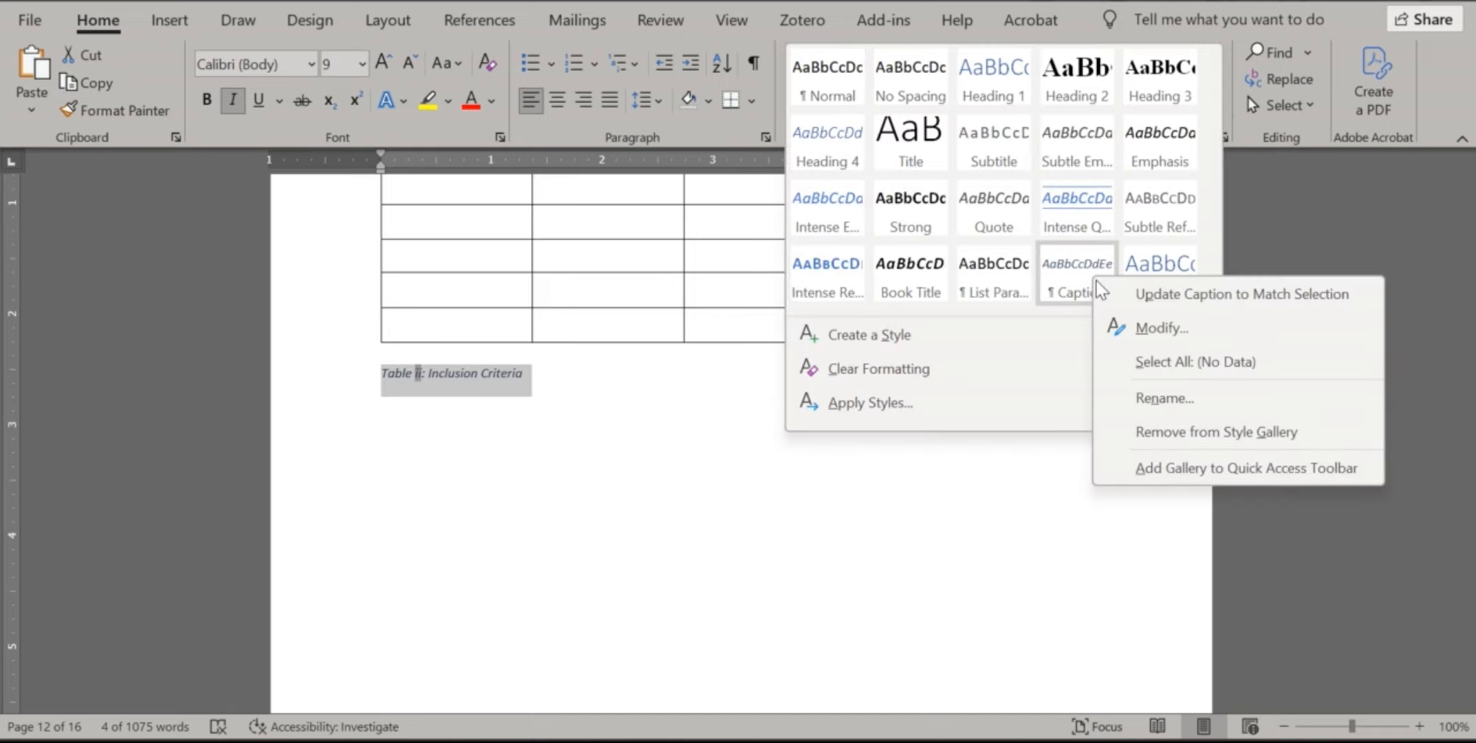
click(1166, 291)
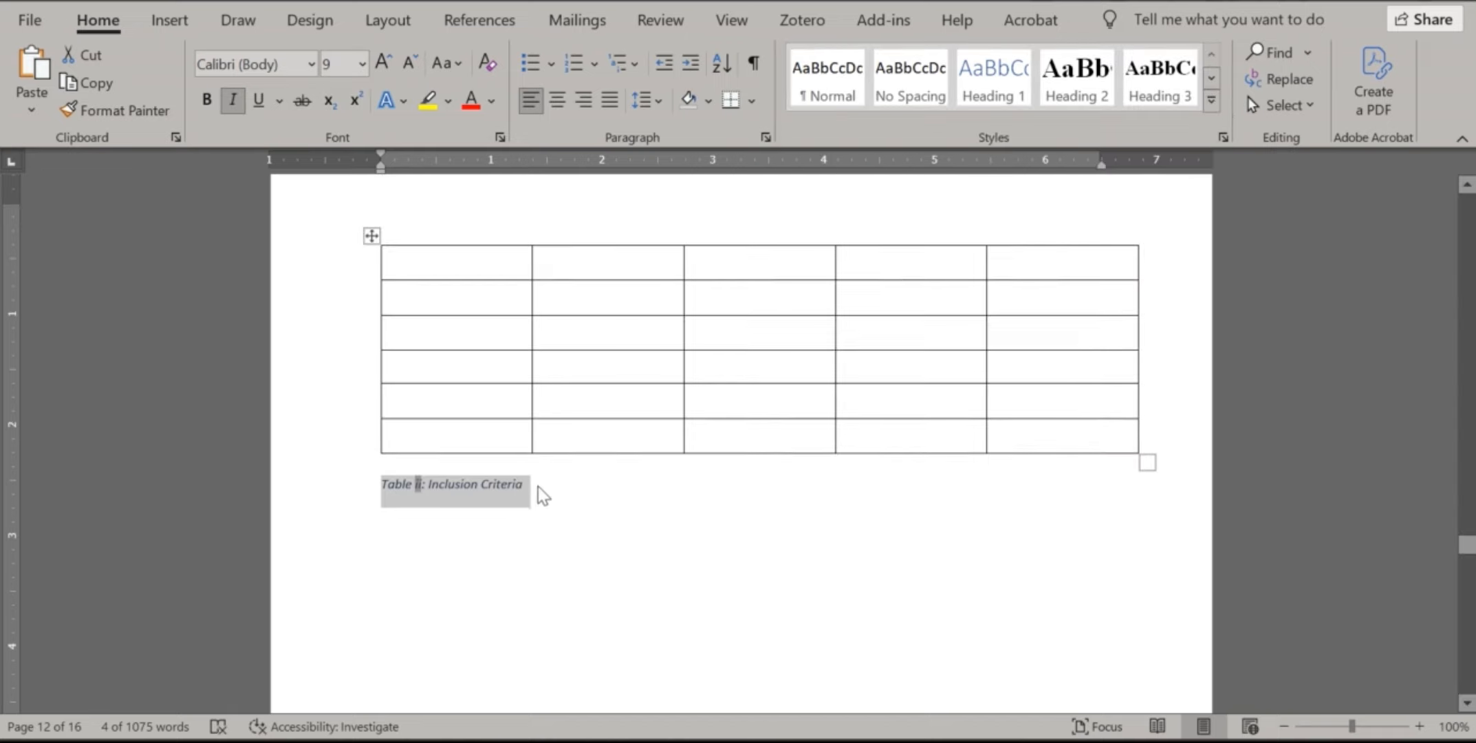
scroll(540, 494, up, 5)
drag(1471, 537, 1472, 284)
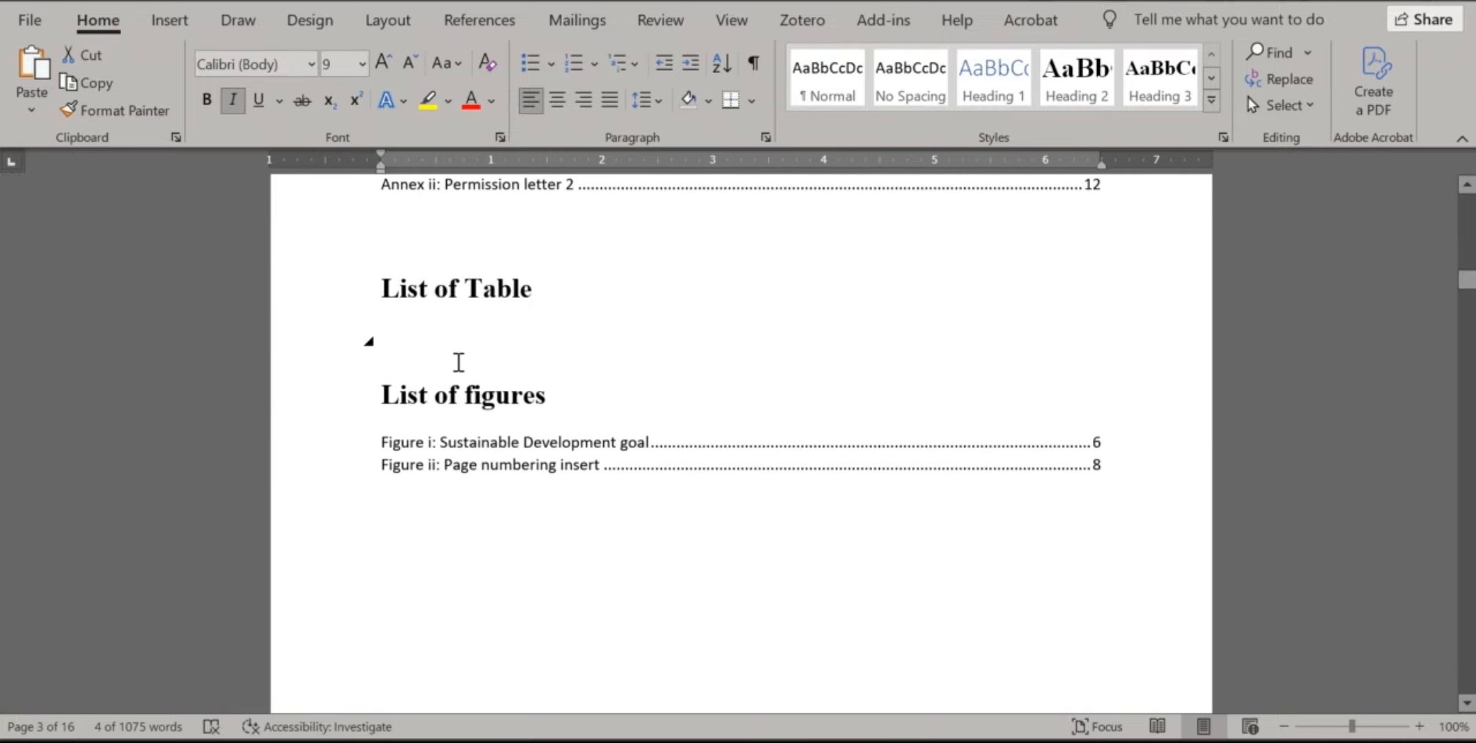
Insert a Table-label list showing Table i: Budget (page 7) and Table ii: Inclusion Criteria (page 9)
click(395, 344)
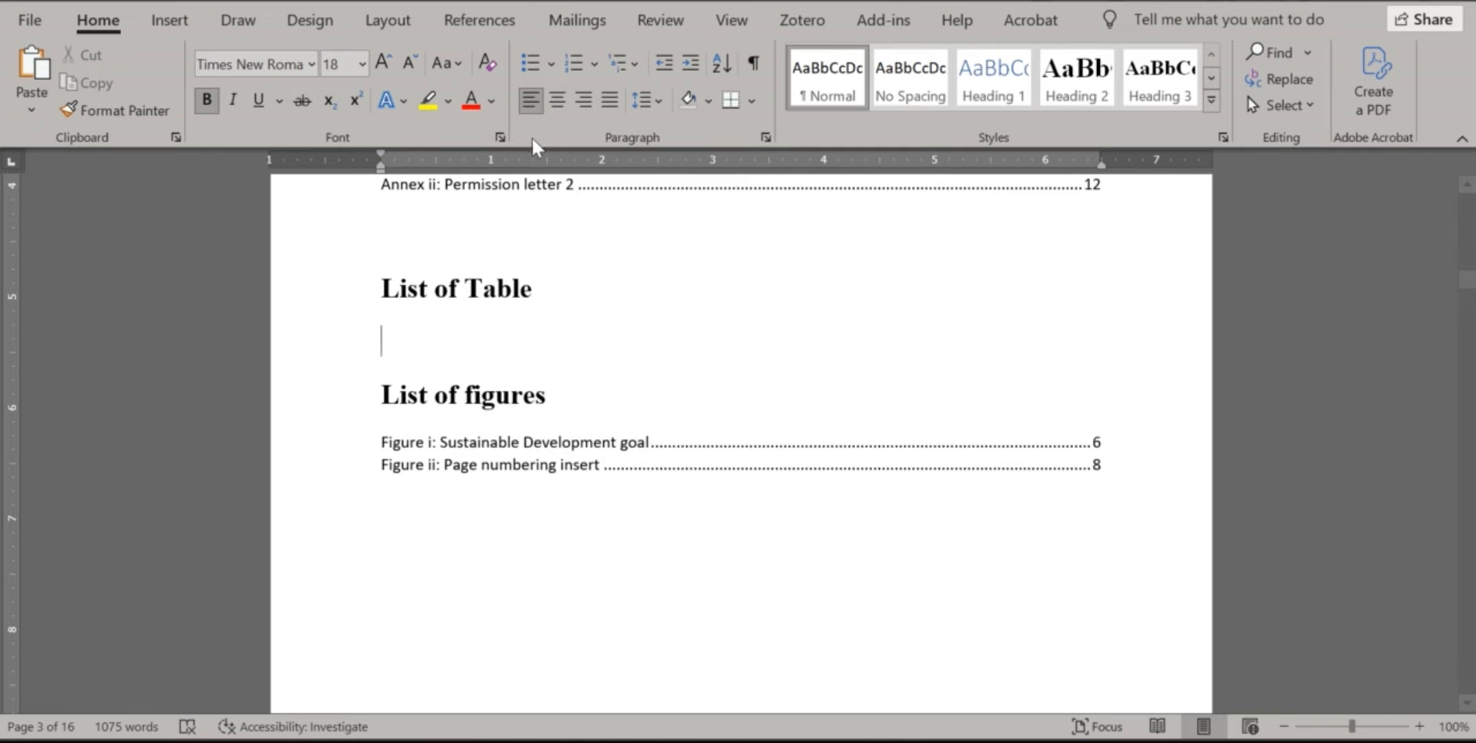
click(475, 22)
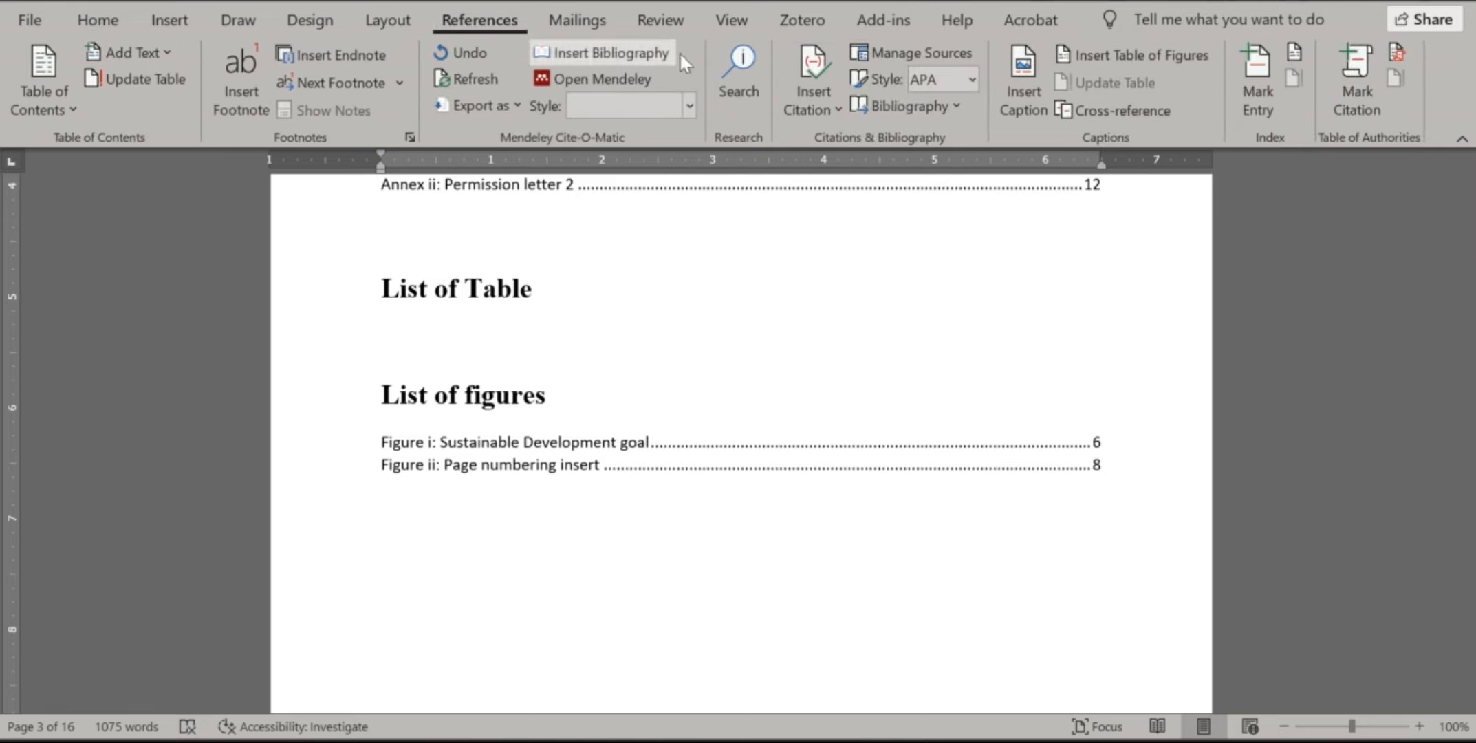
click(1094, 55)
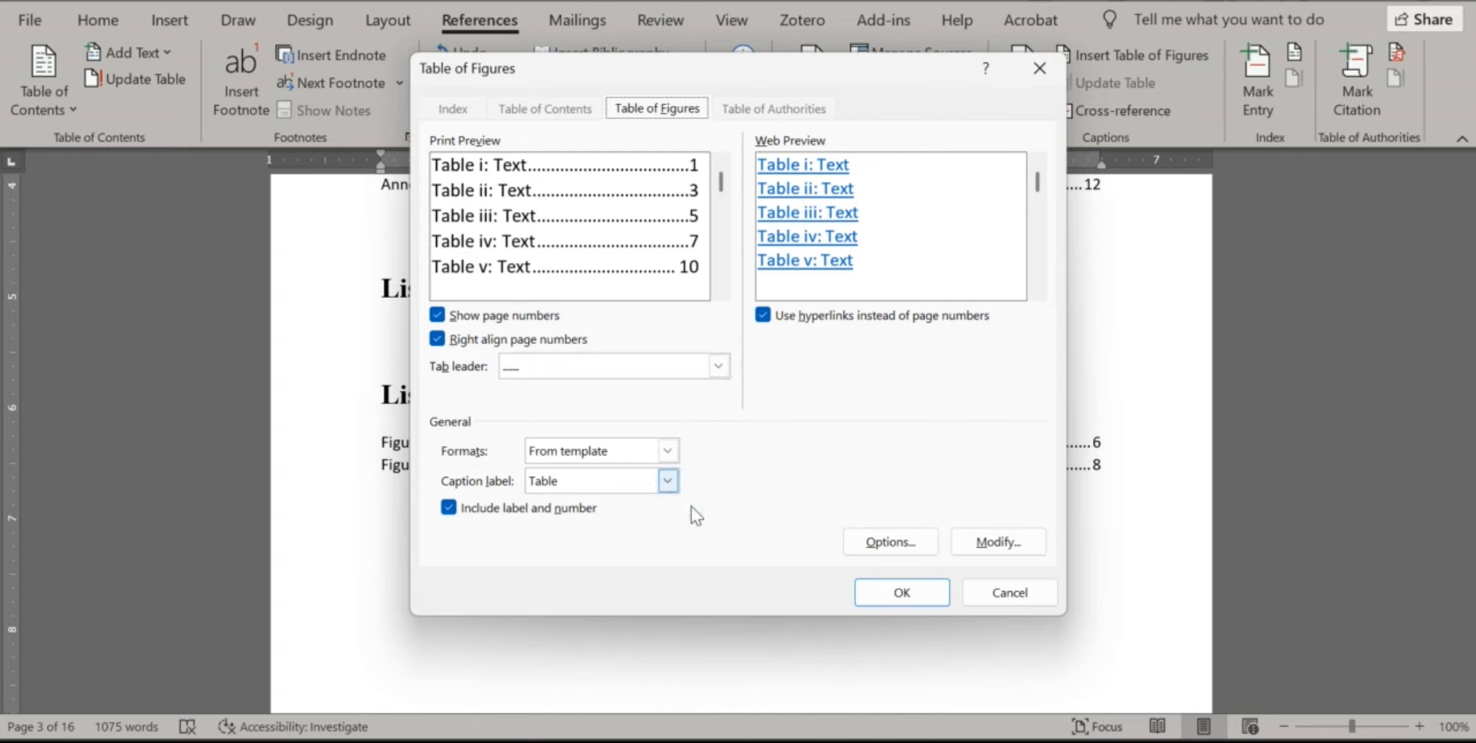
click(894, 592)
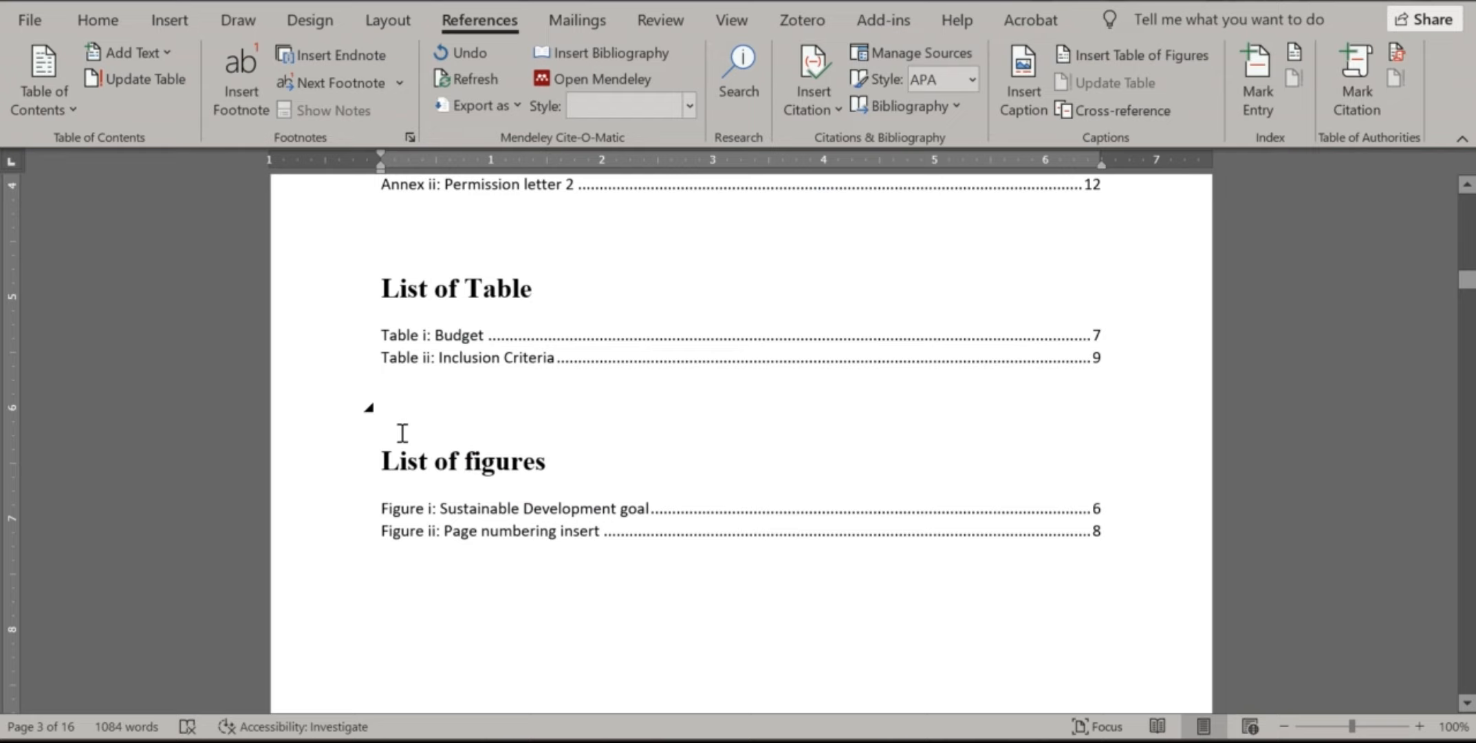
Scroll through the contents, abbreviation, annex, table and figure lists, then place the cursor atop the Title page
ctrl+scroll(402, 433, down, 2)
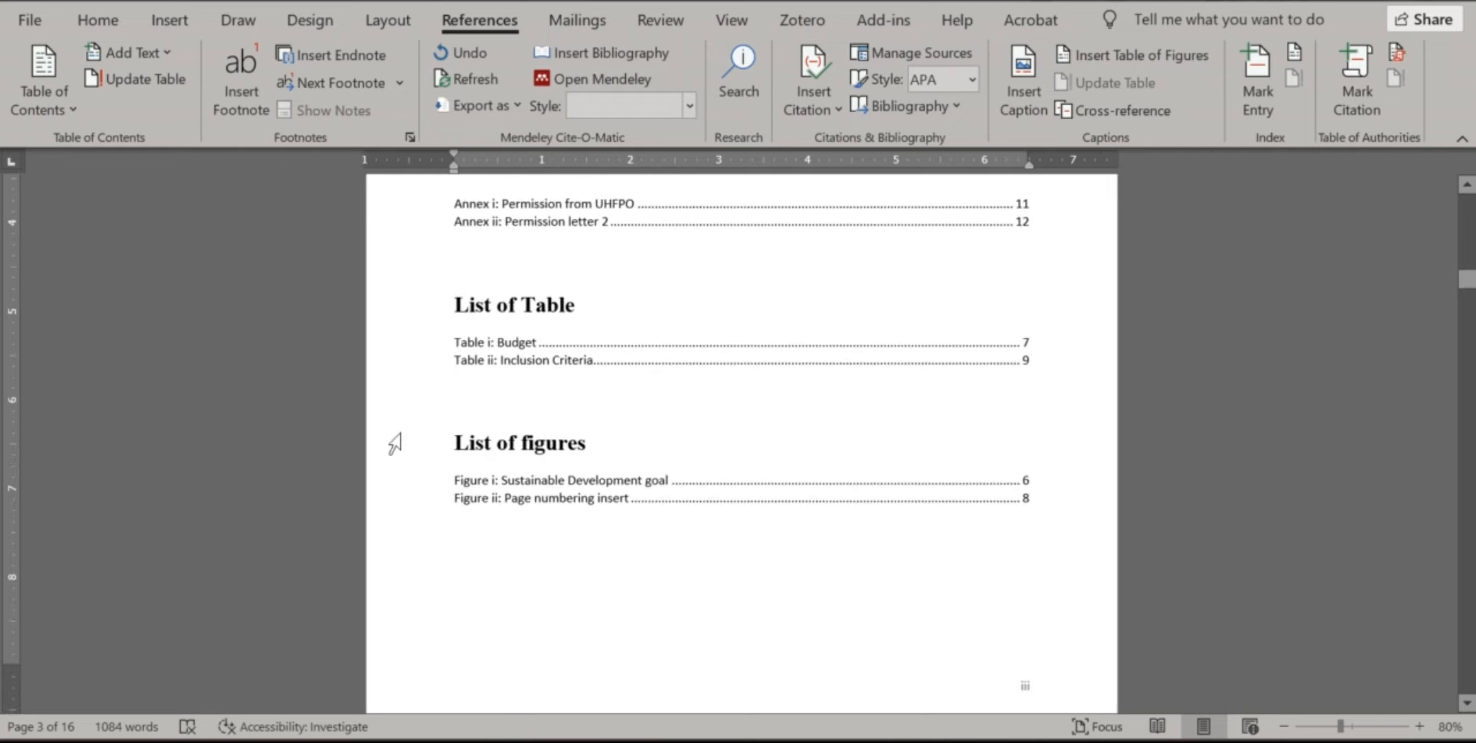
scroll(527, 372, up, 4)
scroll(709, 381, up, 10)
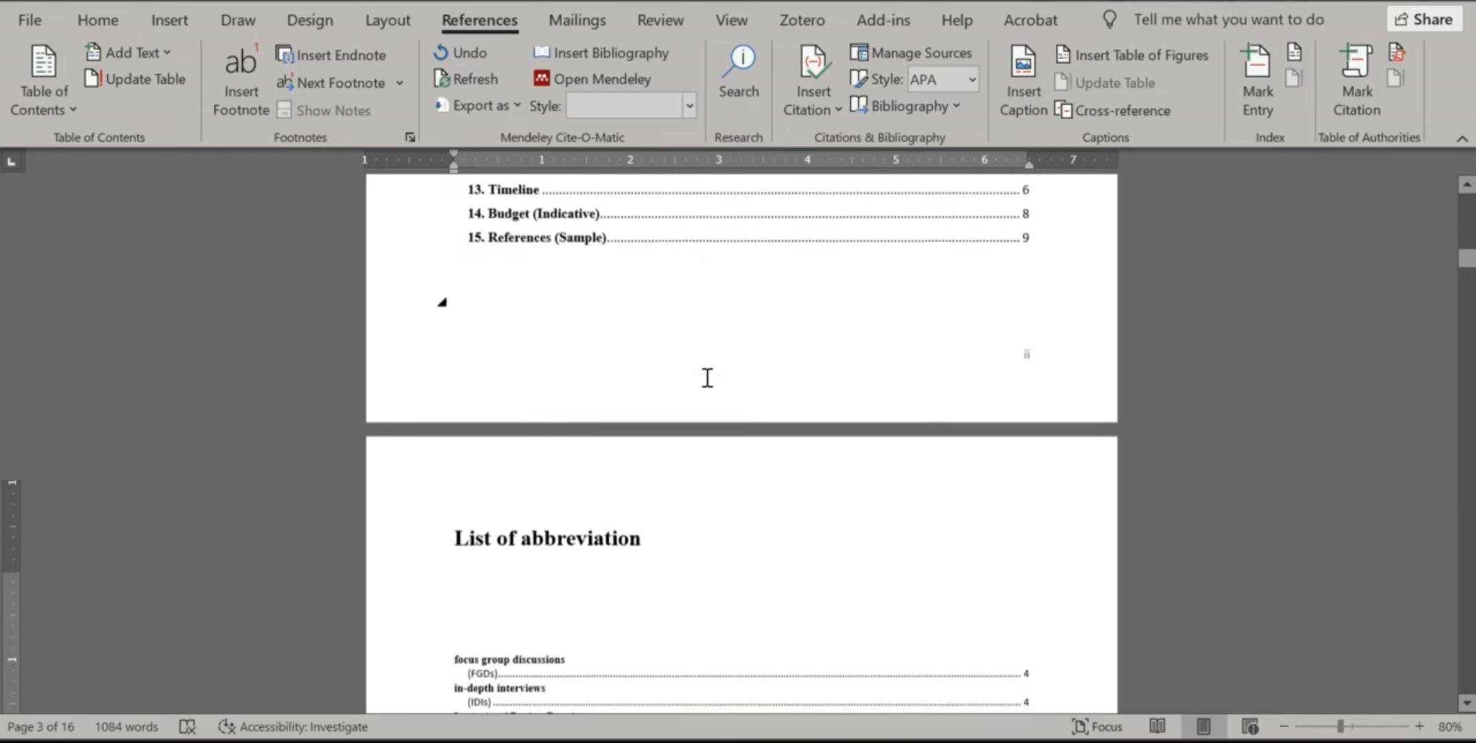
scroll(714, 384, up, 4)
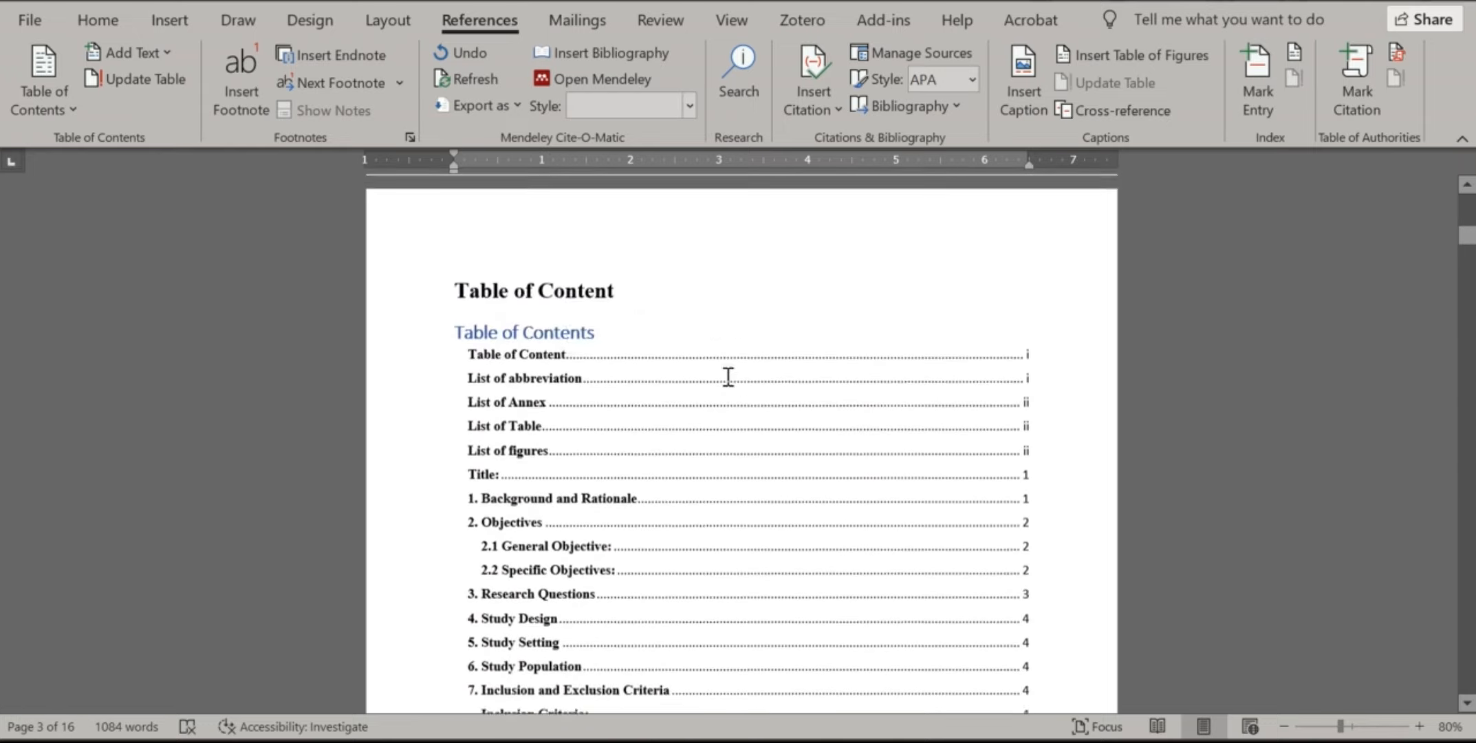
scroll(722, 381, down, 9)
scroll(731, 371, down, 8)
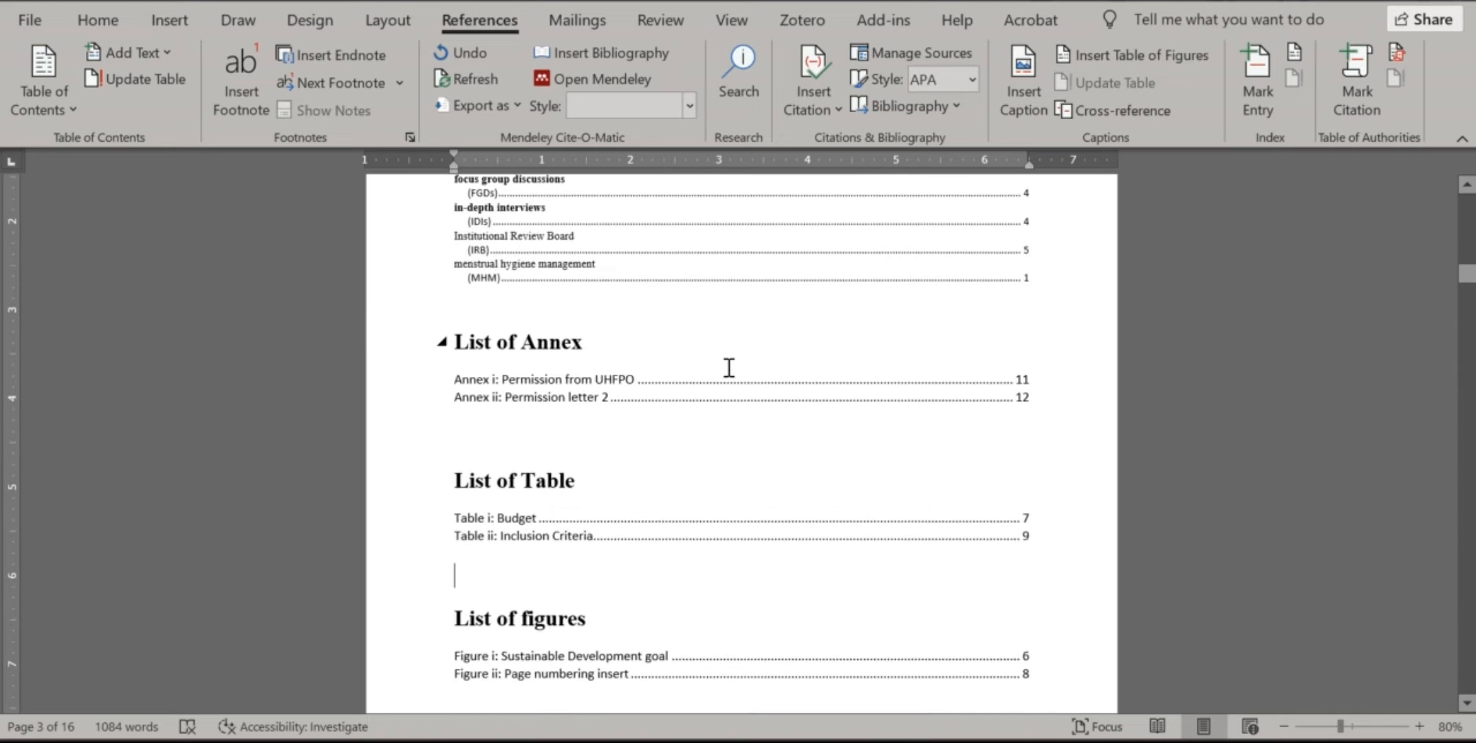
scroll(729, 367, down, 2)
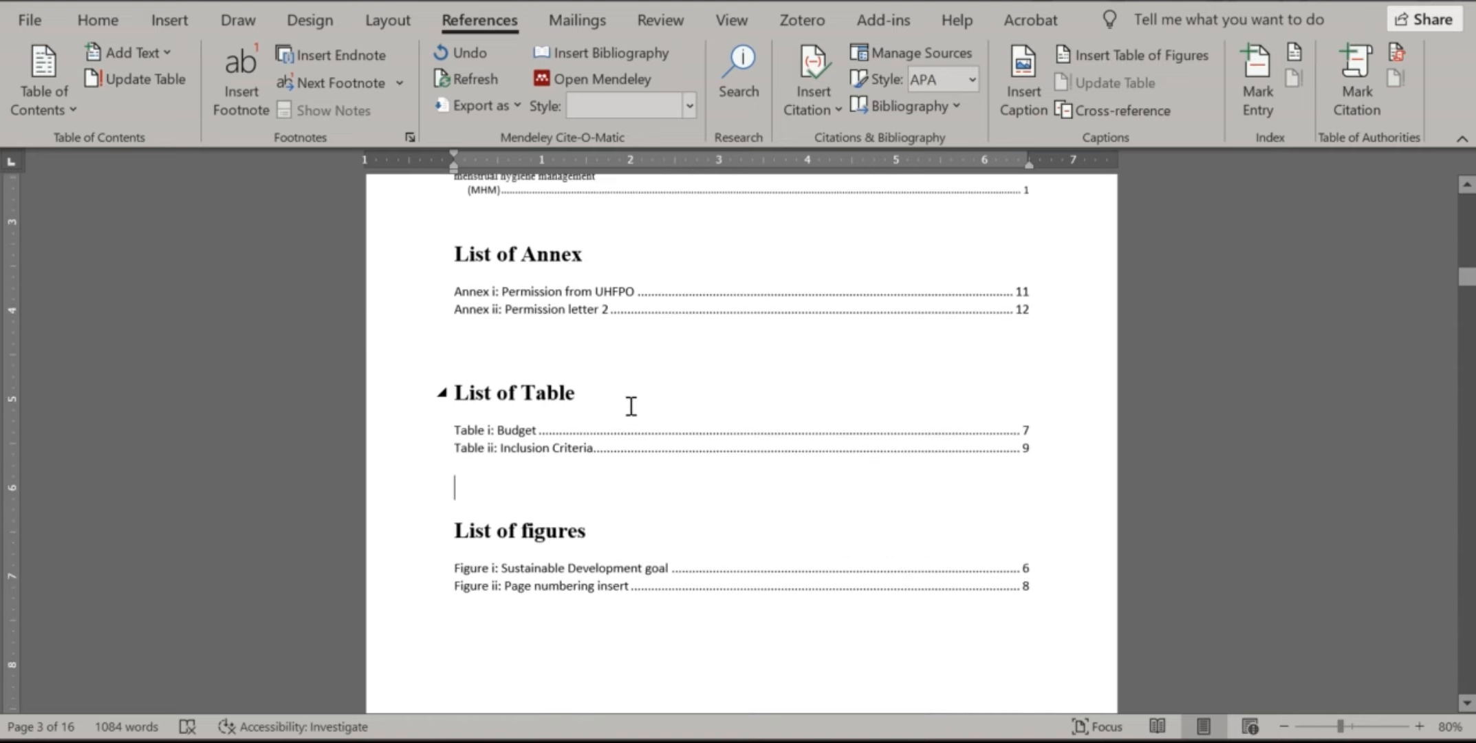
scroll(640, 399, down, 11)
scroll(635, 400, down, 1)
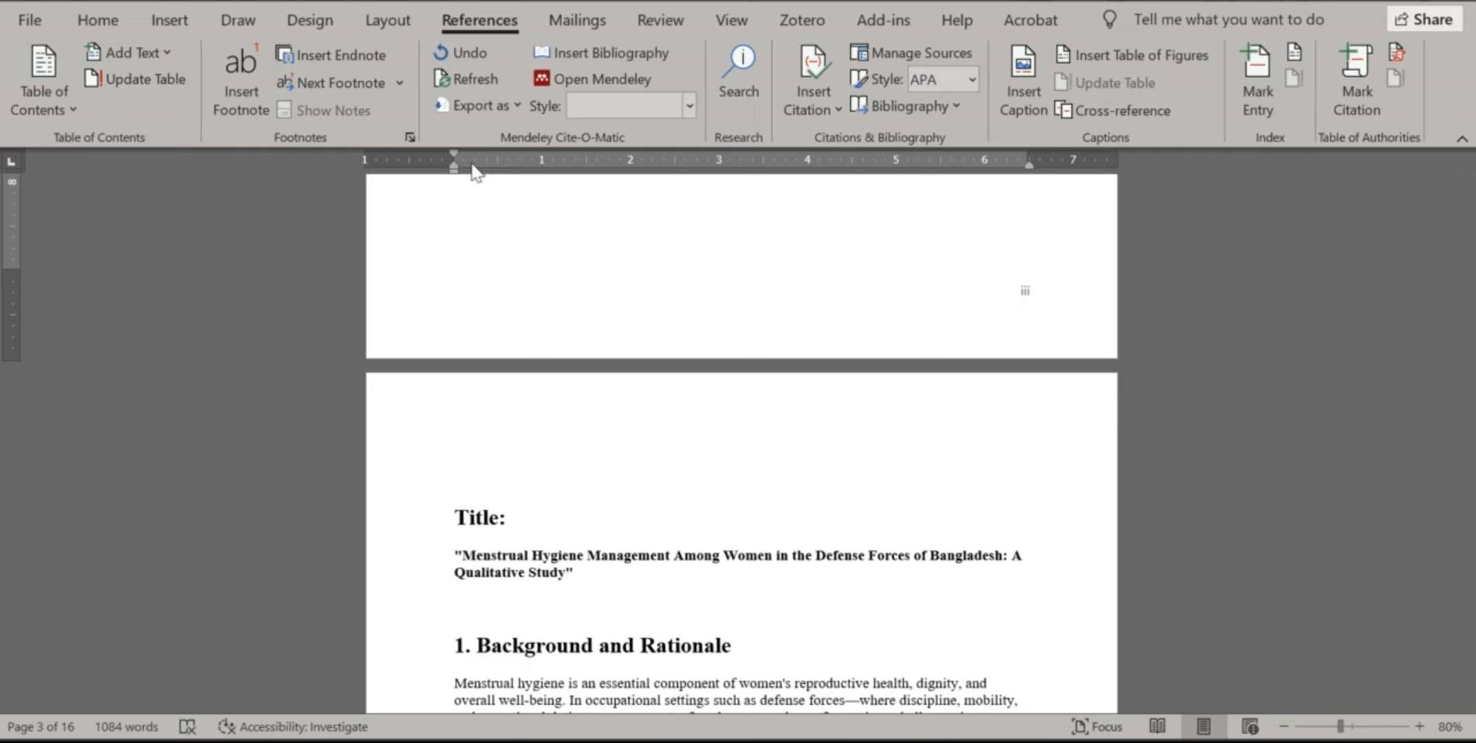
click(697, 383)
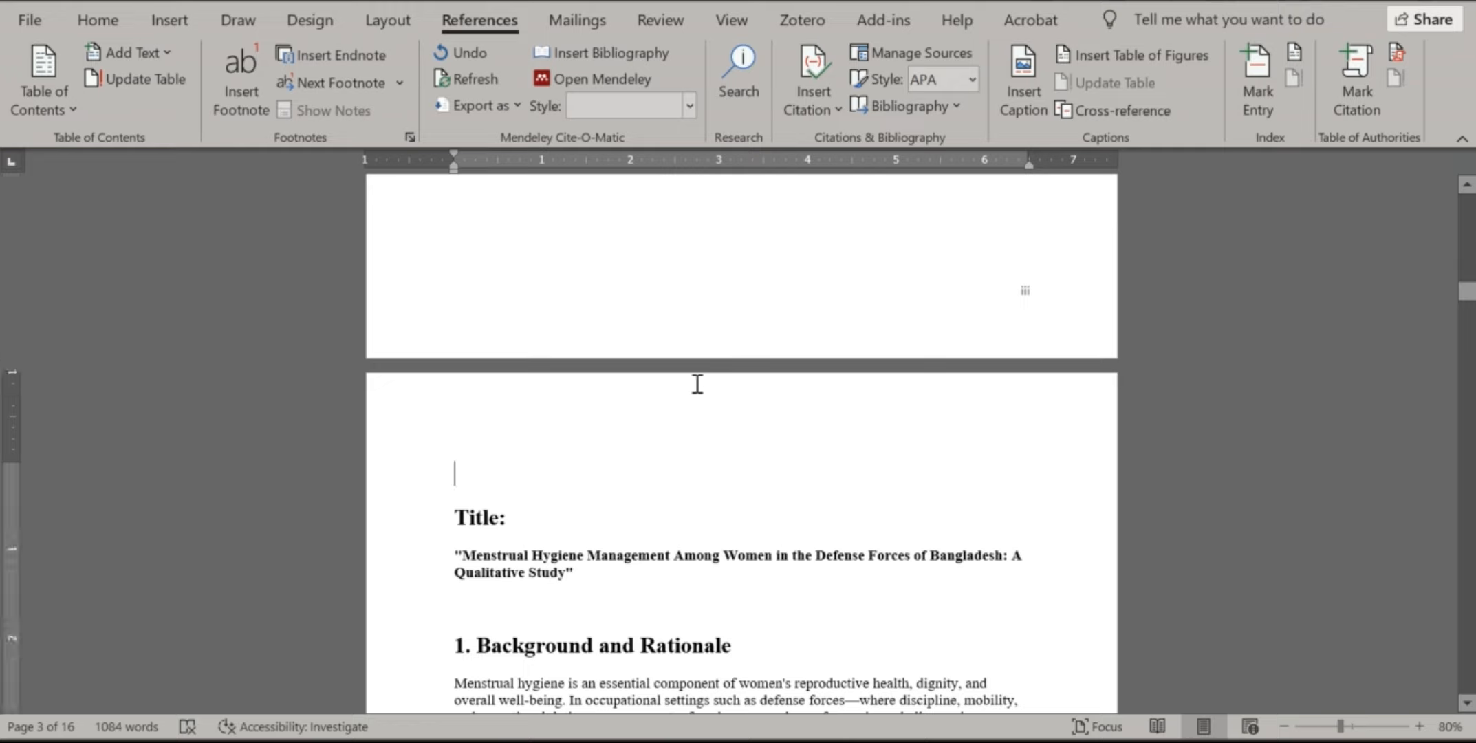